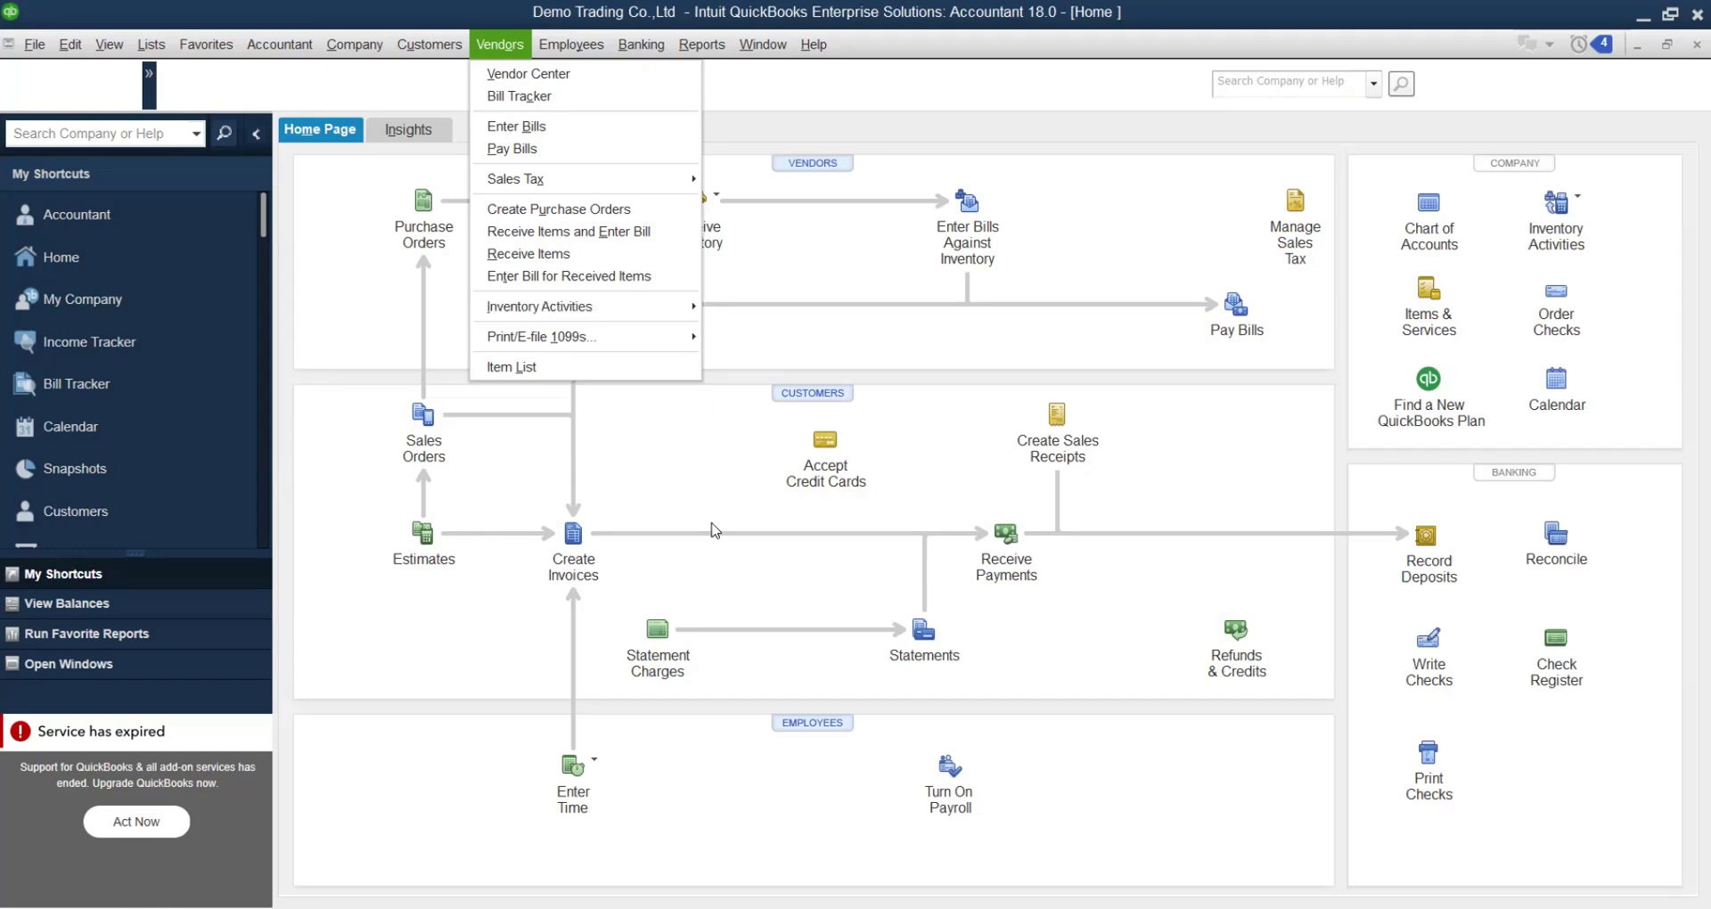
# Step: Switch to the Excel course workbook and fill the transaction 11 block, B87:J95, with yellow on the Vendor and Customer sheet
pyautogui.click(805, 622)
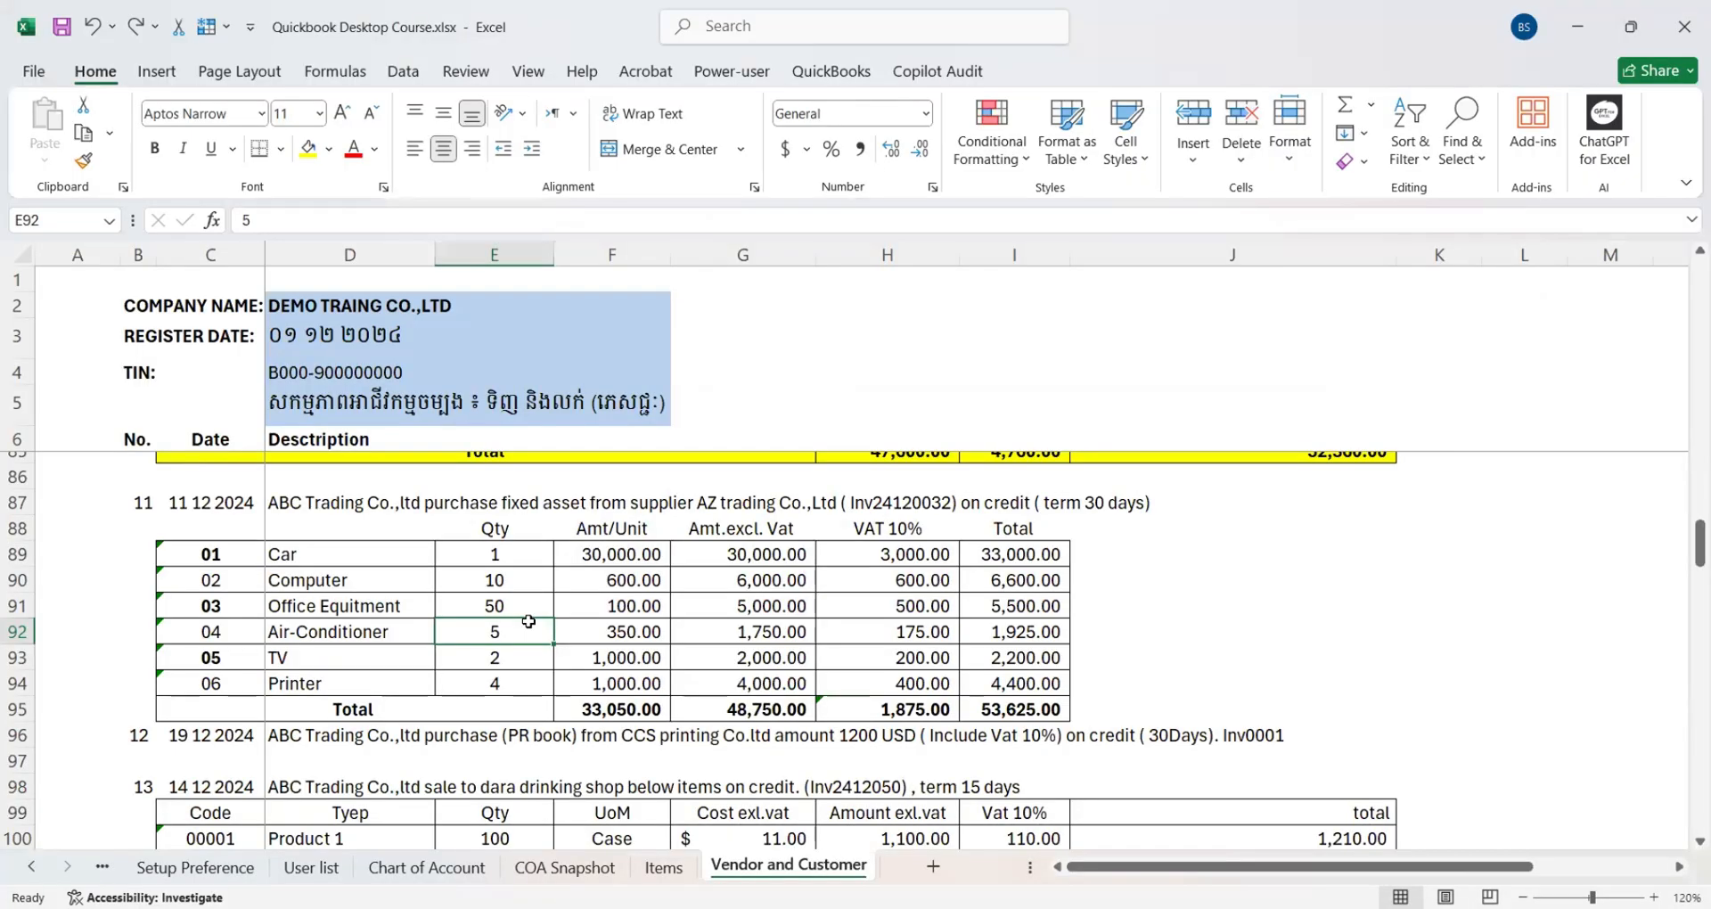
pyautogui.click(142, 508)
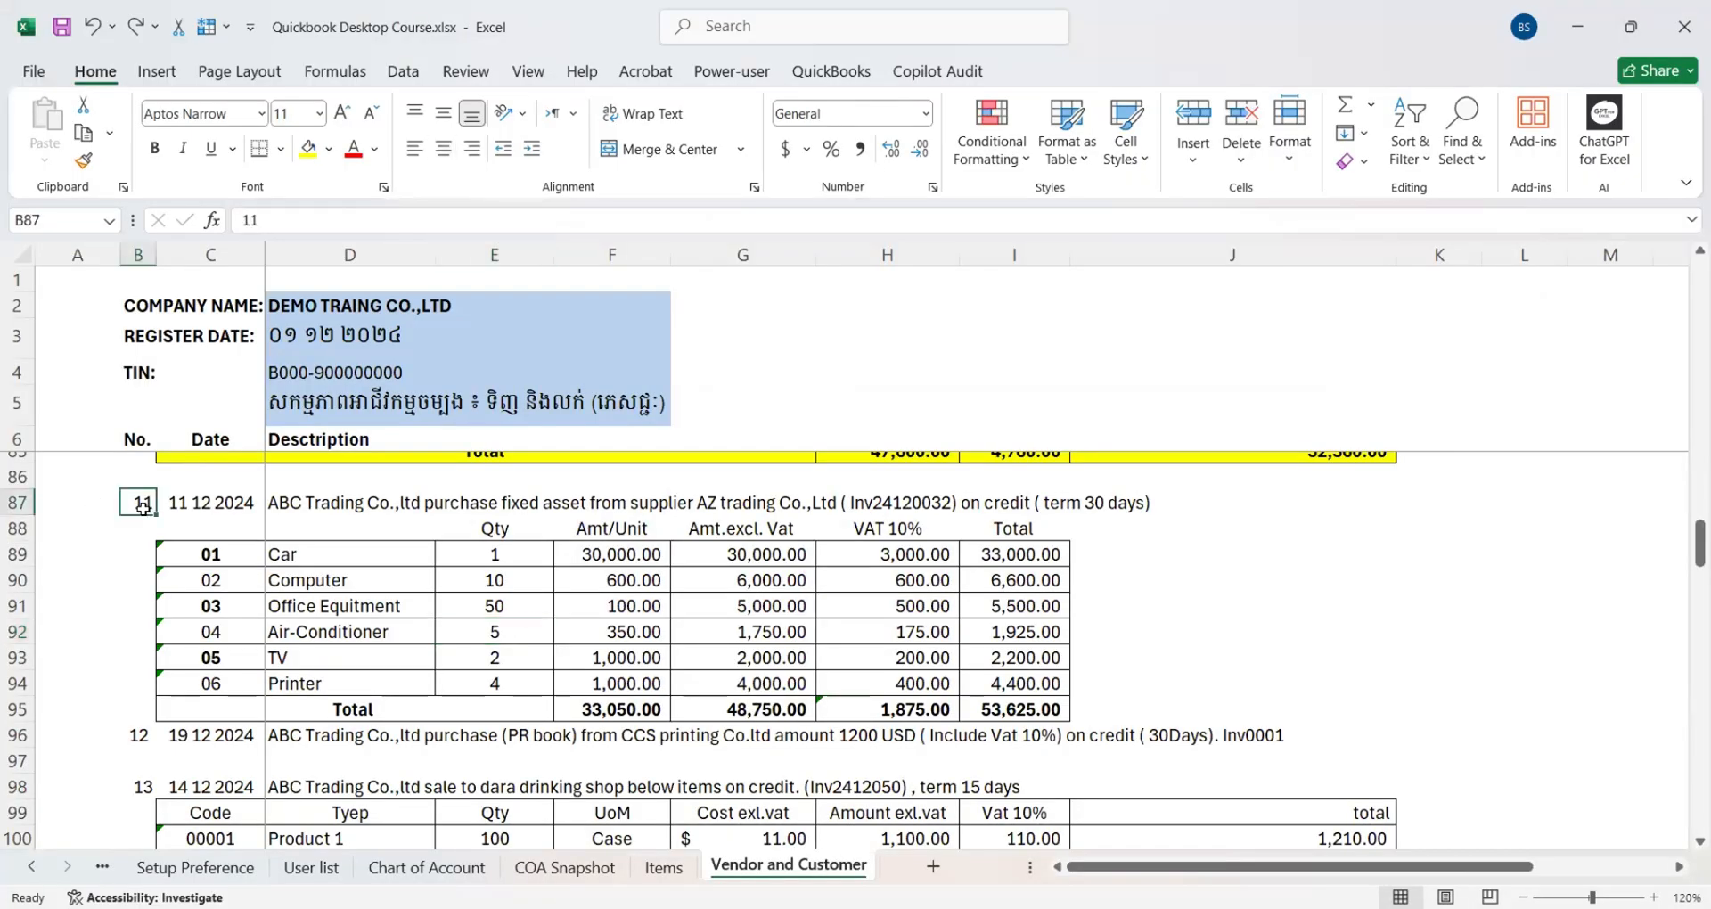
pyautogui.hotkey('shift', 'Right')
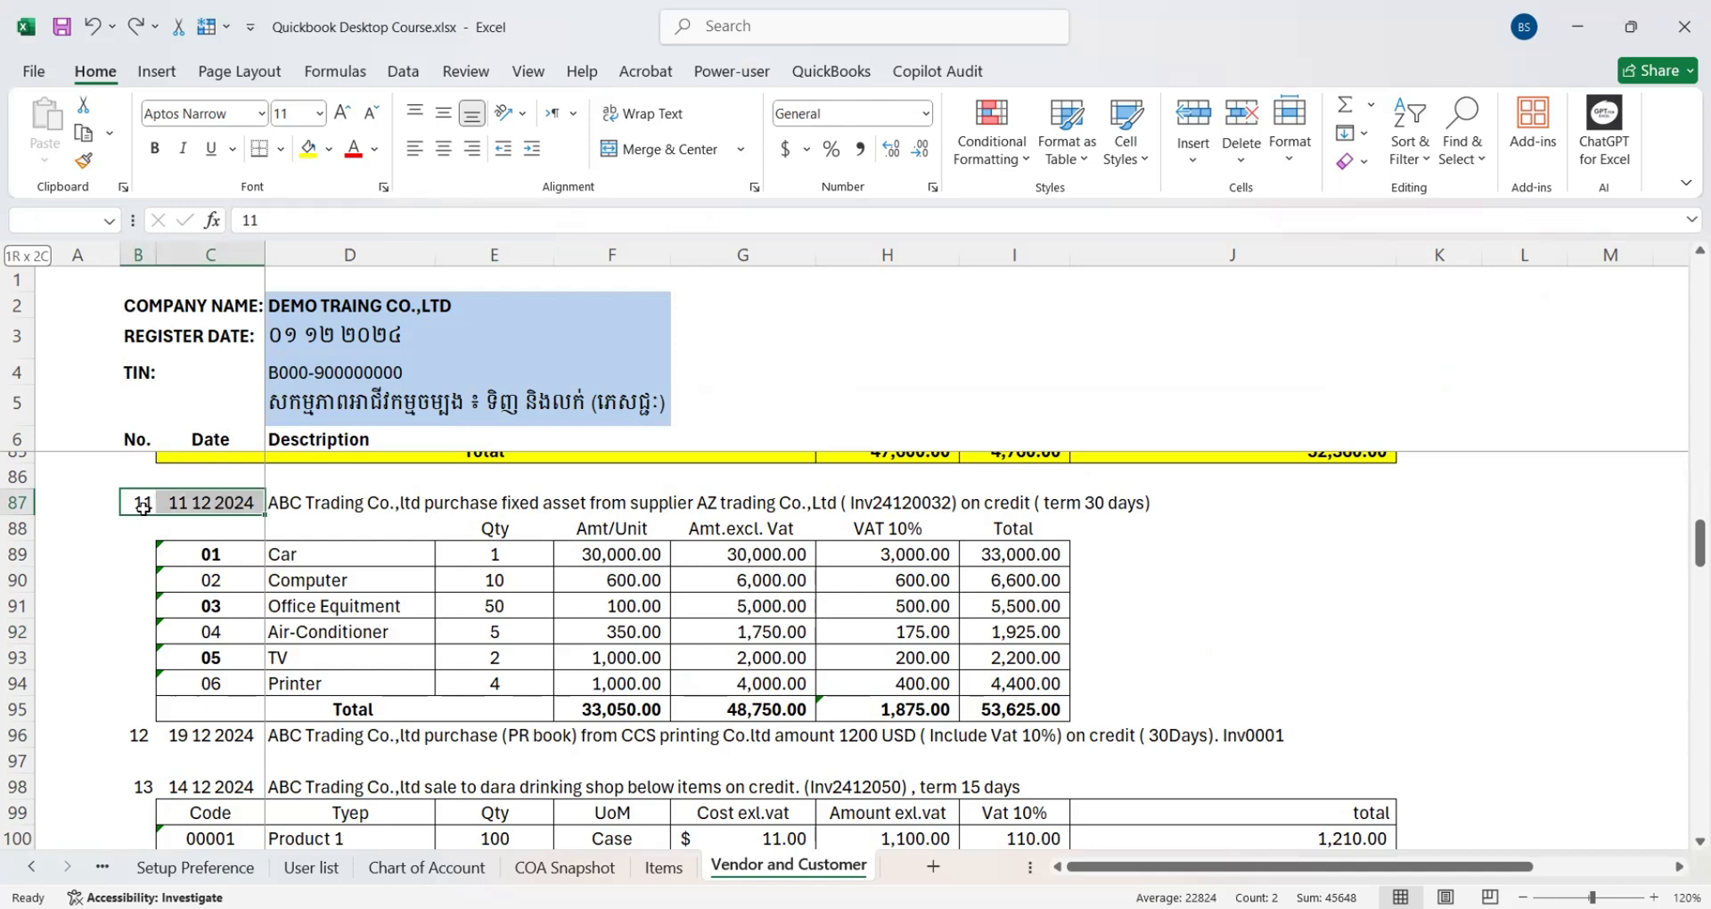
pyautogui.hotkey('shift', 'Right')
pyautogui.hotkey('shift', 'Right')
pyautogui.hotkey('shift', 'Right')
pyautogui.hotkey('shift', 'Right')
pyautogui.hotkey('shift', 'Right')
pyautogui.hotkey('shift', 'Right')
pyautogui.hotkey('shift', 'Right')
pyautogui.hotkey('shift', 'Down')
pyautogui.hotkey('shift', 'Down')
pyautogui.hotkey('shift', 'Down')
pyautogui.hotkey('shift', 'Down')
pyautogui.hotkey('shift', 'Down')
pyautogui.hotkey('shift', 'Down')
pyautogui.hotkey('shift', 'Down')
pyautogui.hotkey('shift', 'Down')
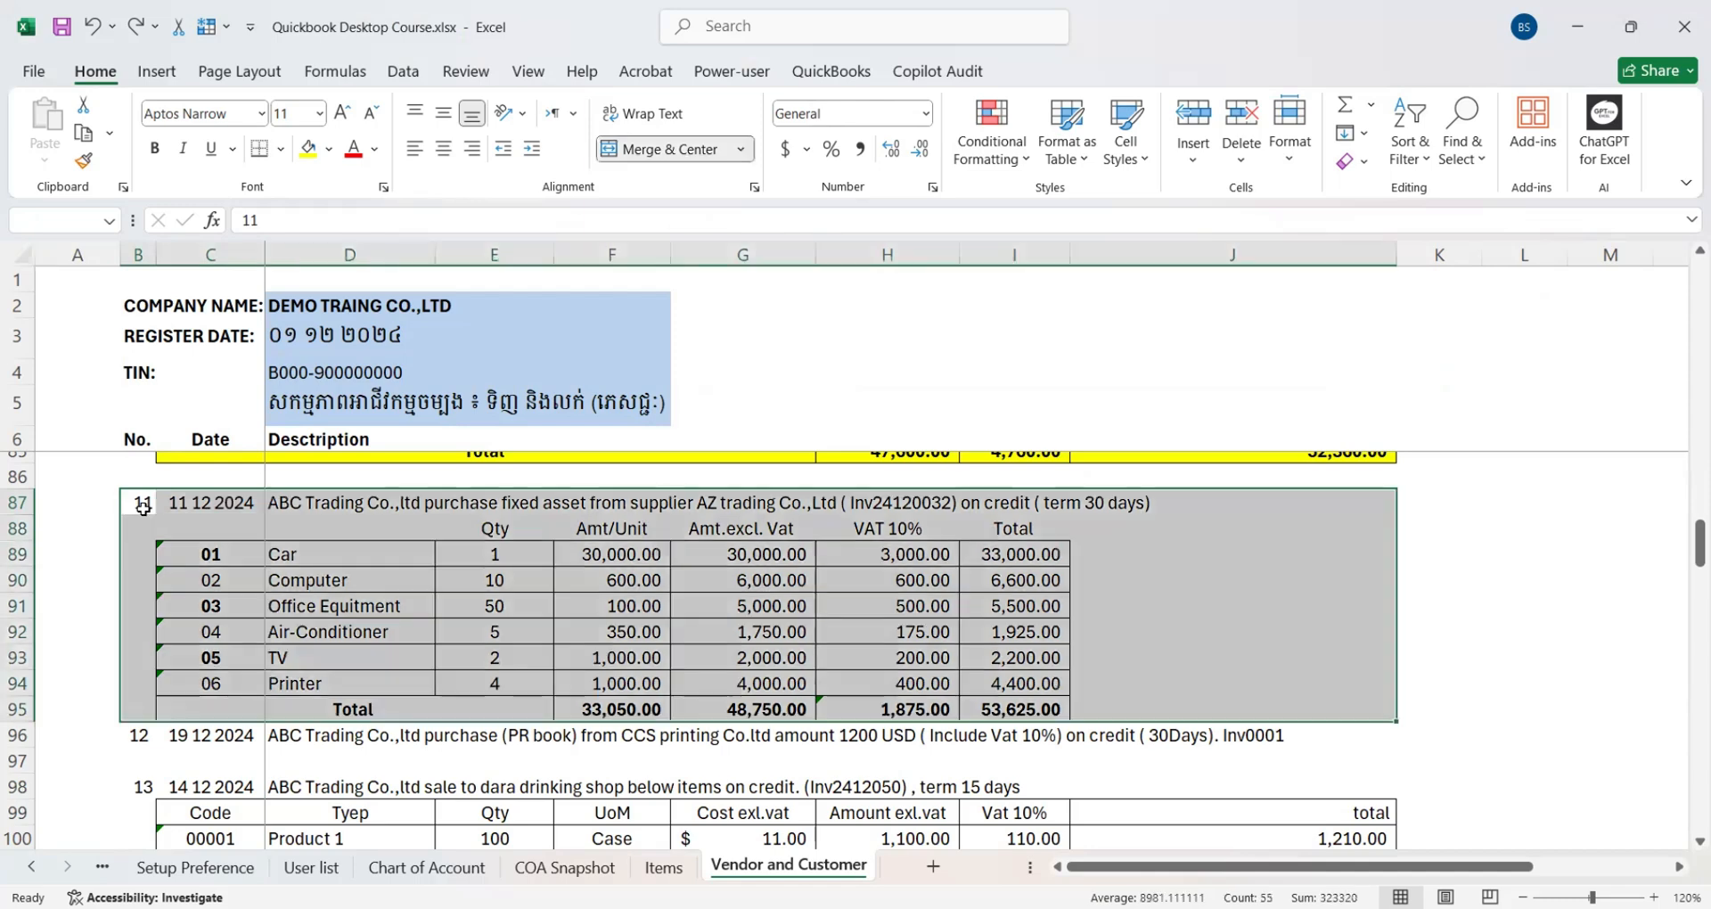
pyautogui.rightClick(309, 152)
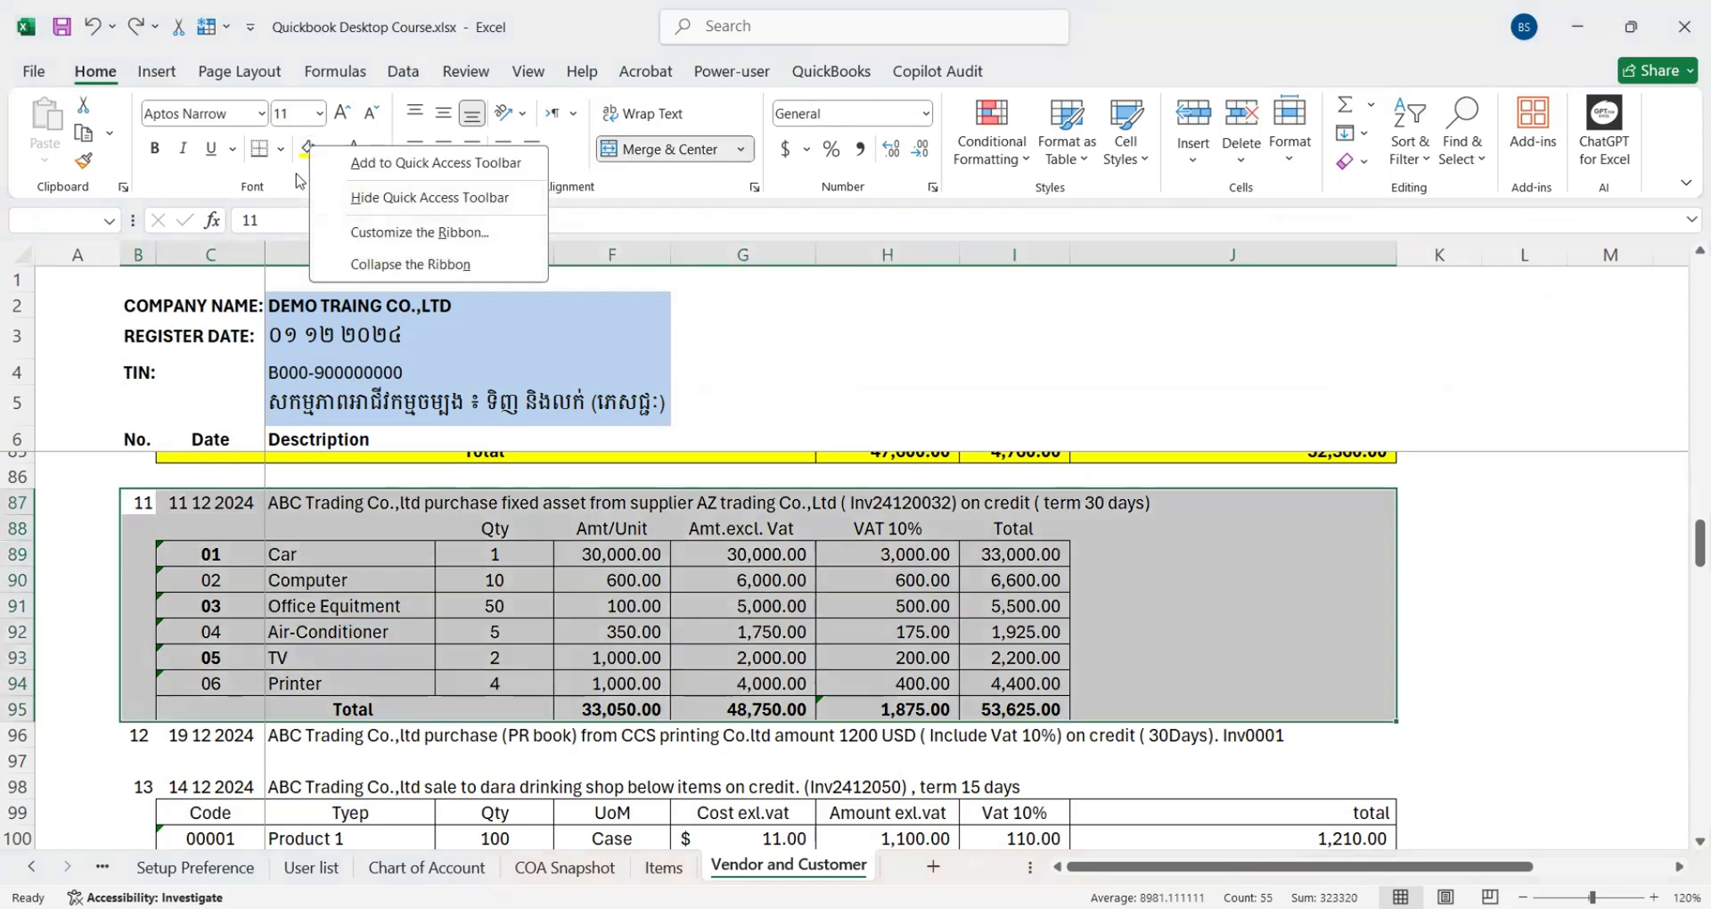
pyautogui.click(309, 152)
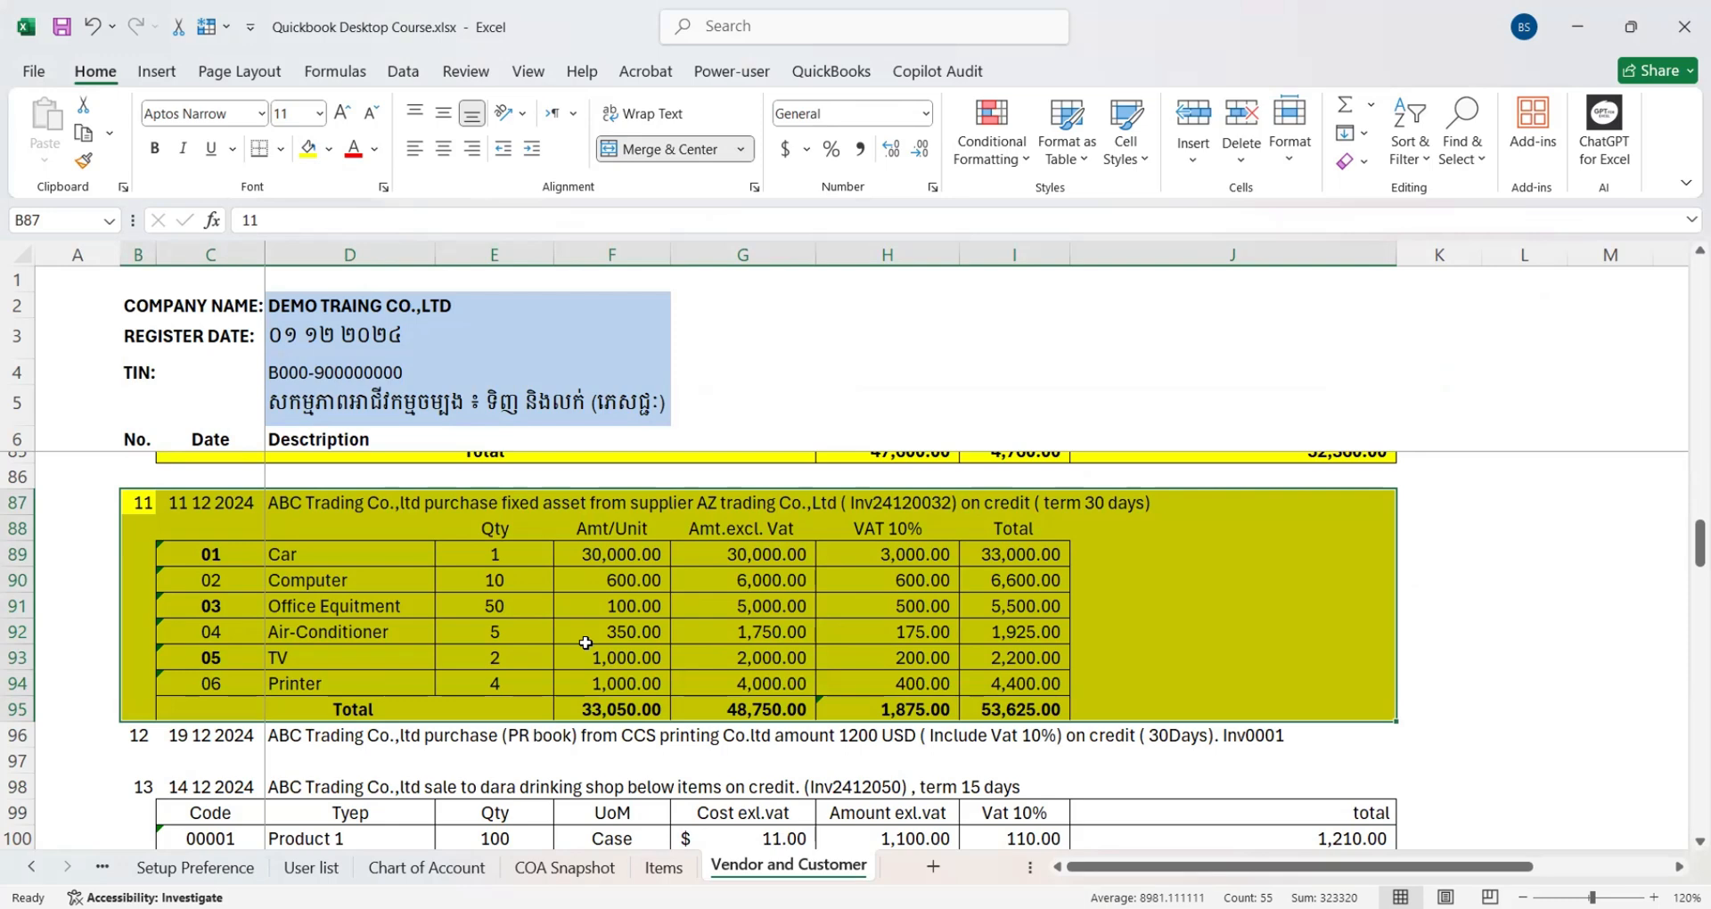
# Step: Review the fixed asset items listed under transaction 11, from Car down to the Total row
pyautogui.click(329, 555)
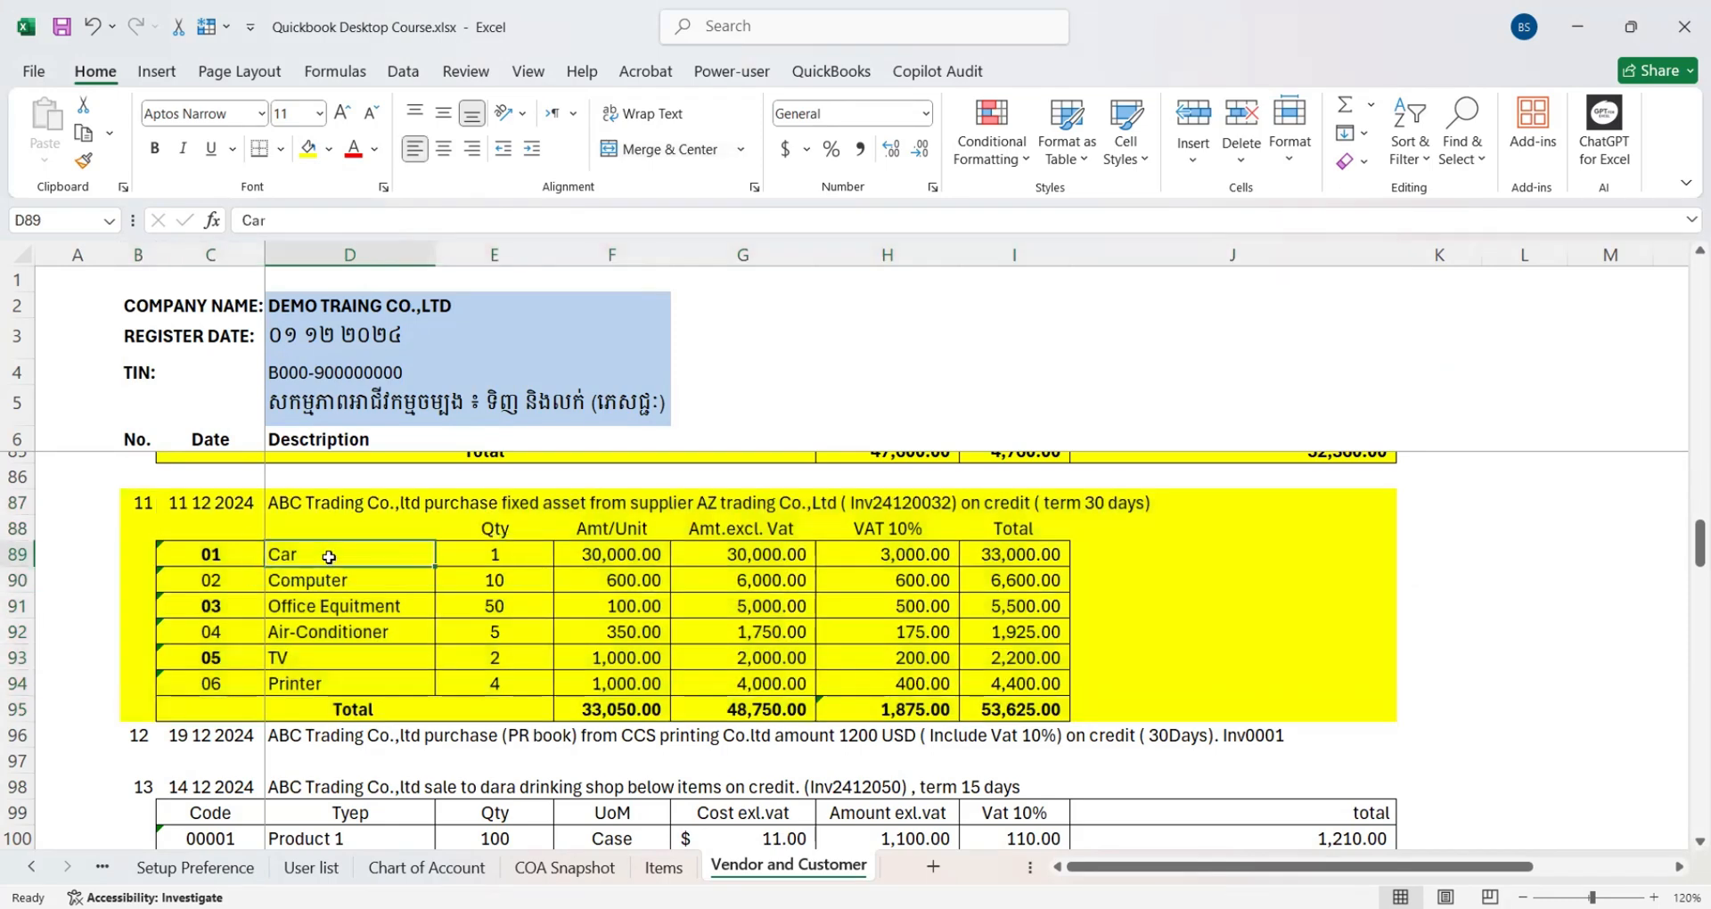
pyautogui.press('Down')
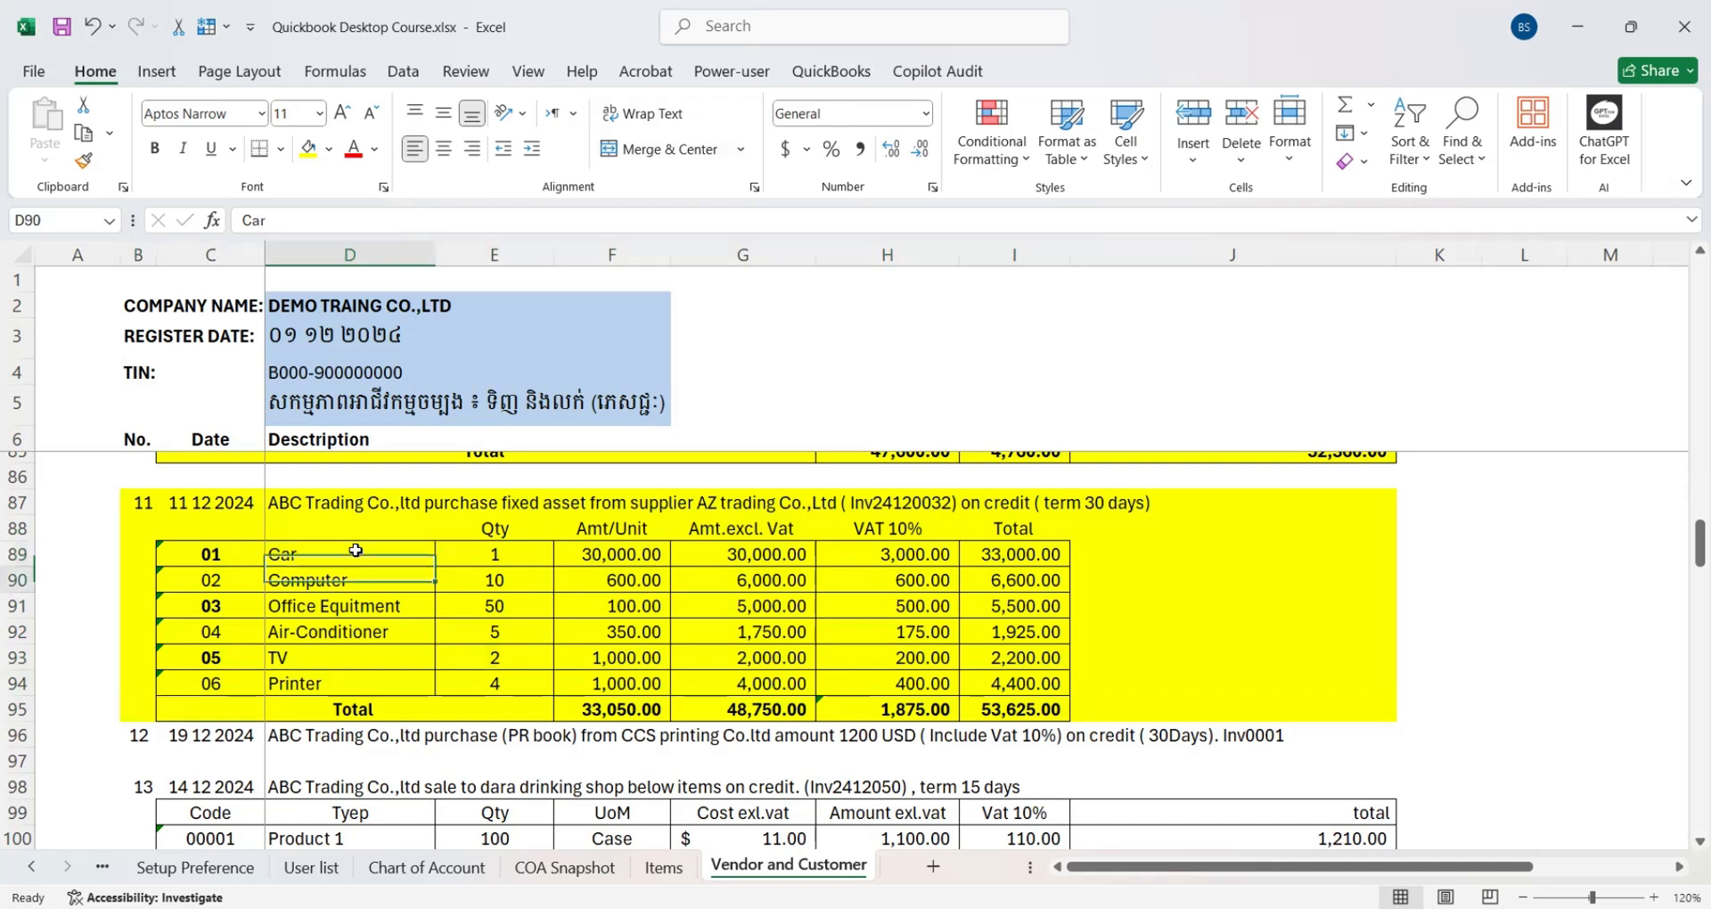
pyautogui.press('Down')
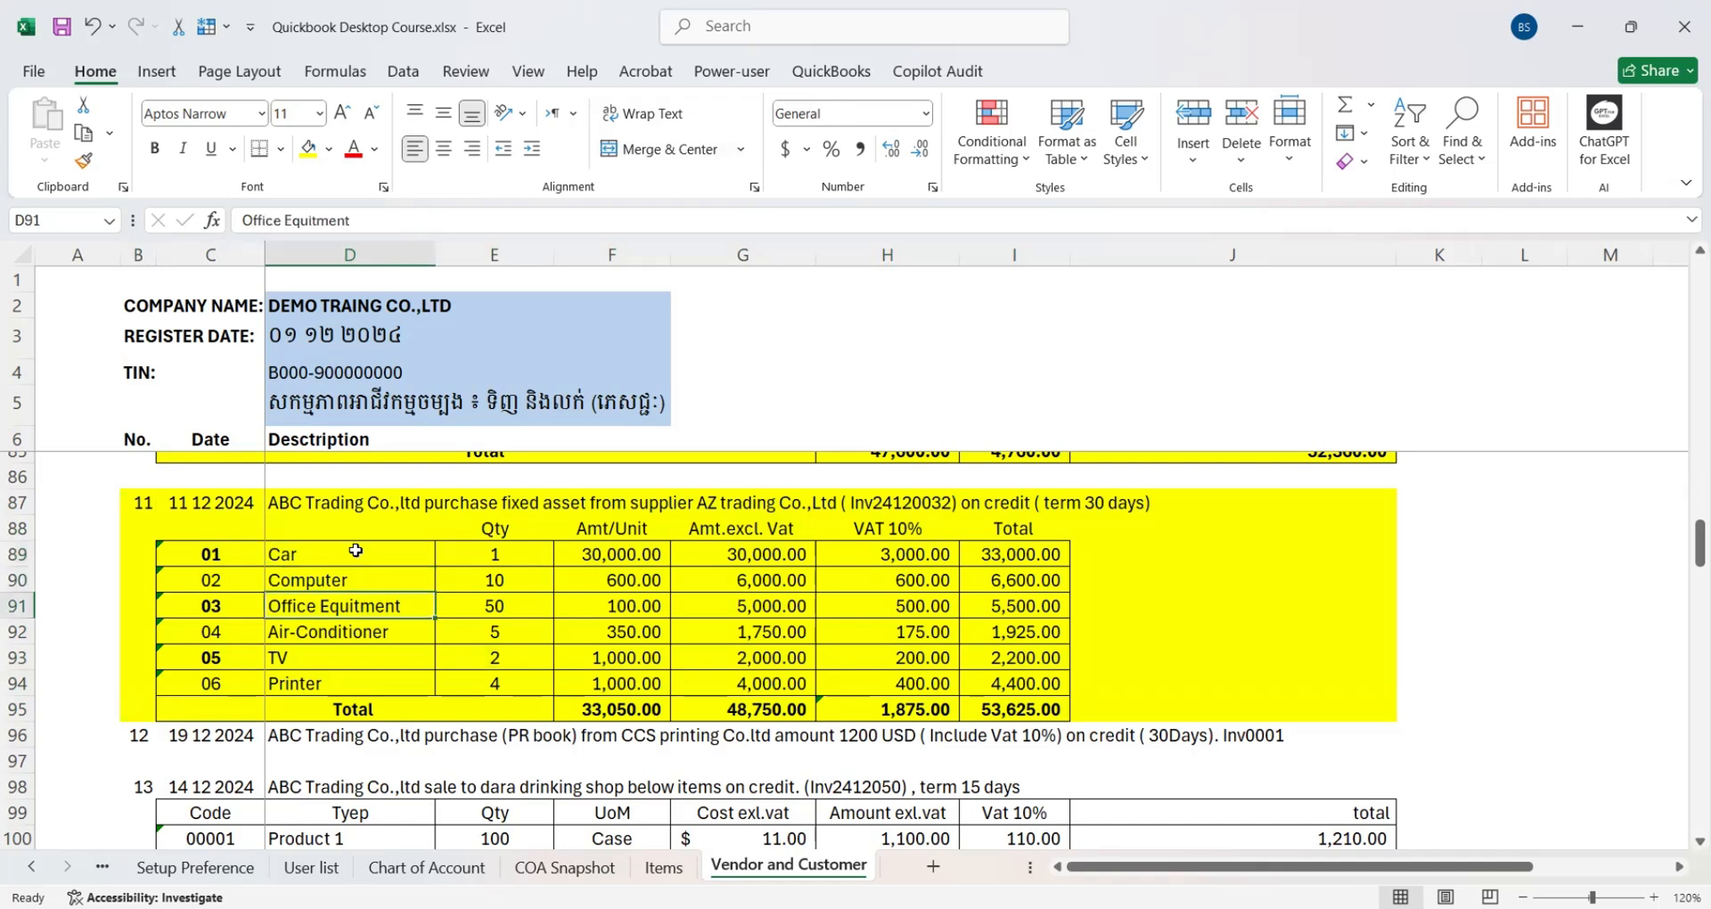
pyautogui.press('Down')
pyautogui.press('Down')
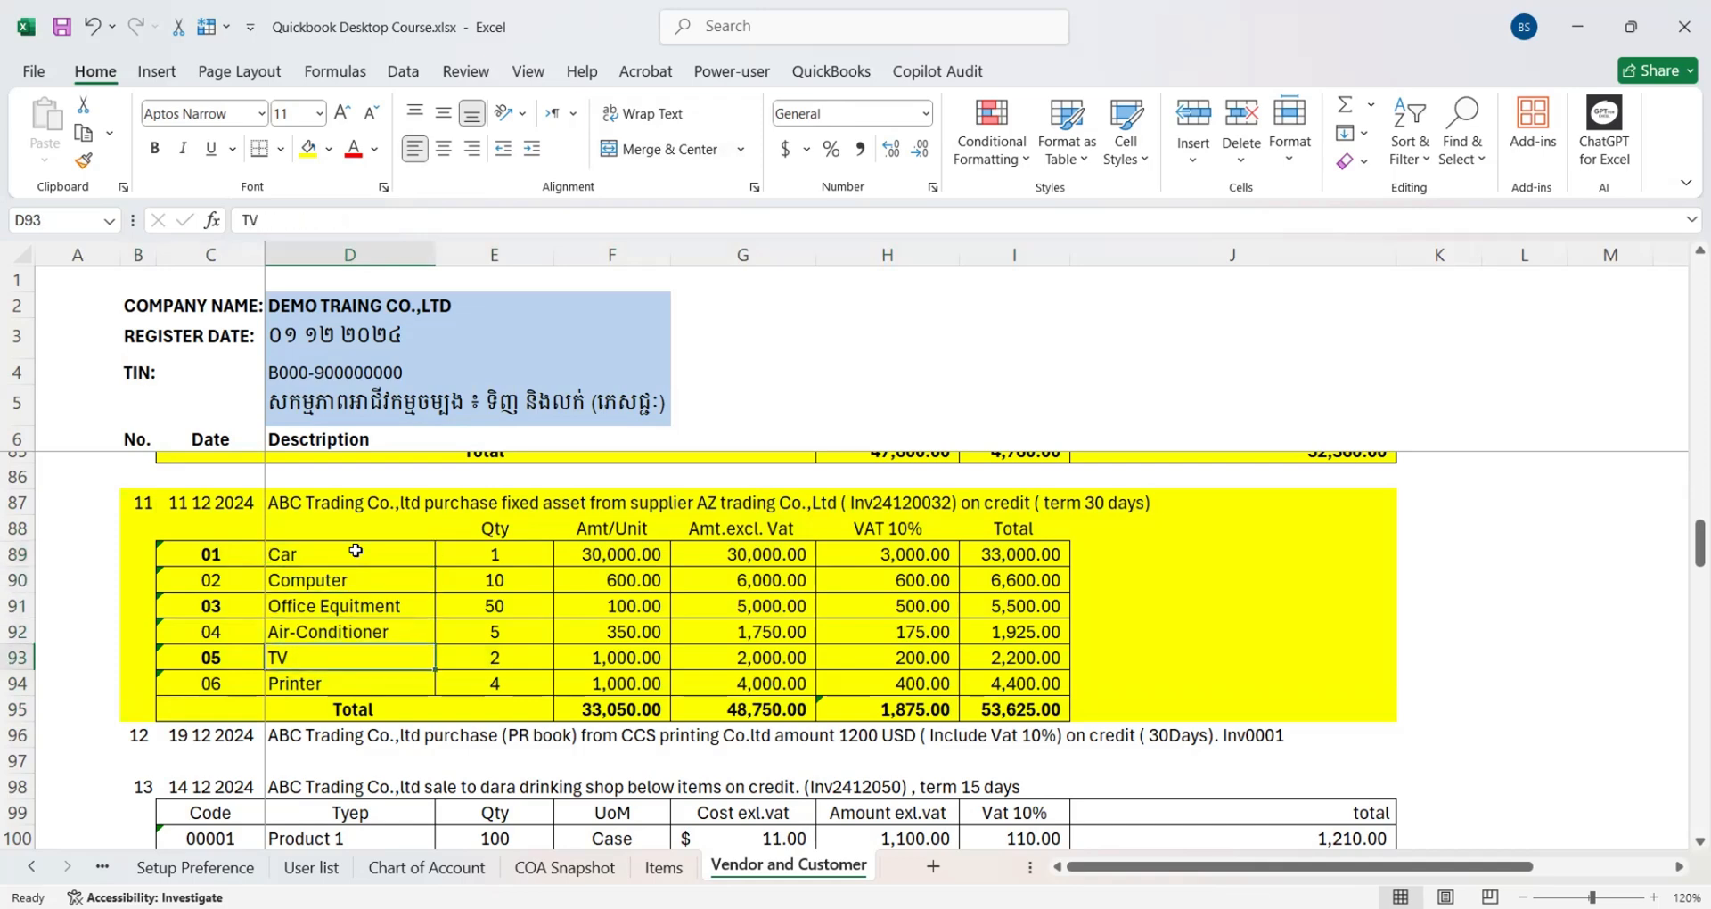
pyautogui.press('Down')
pyautogui.press('Down')
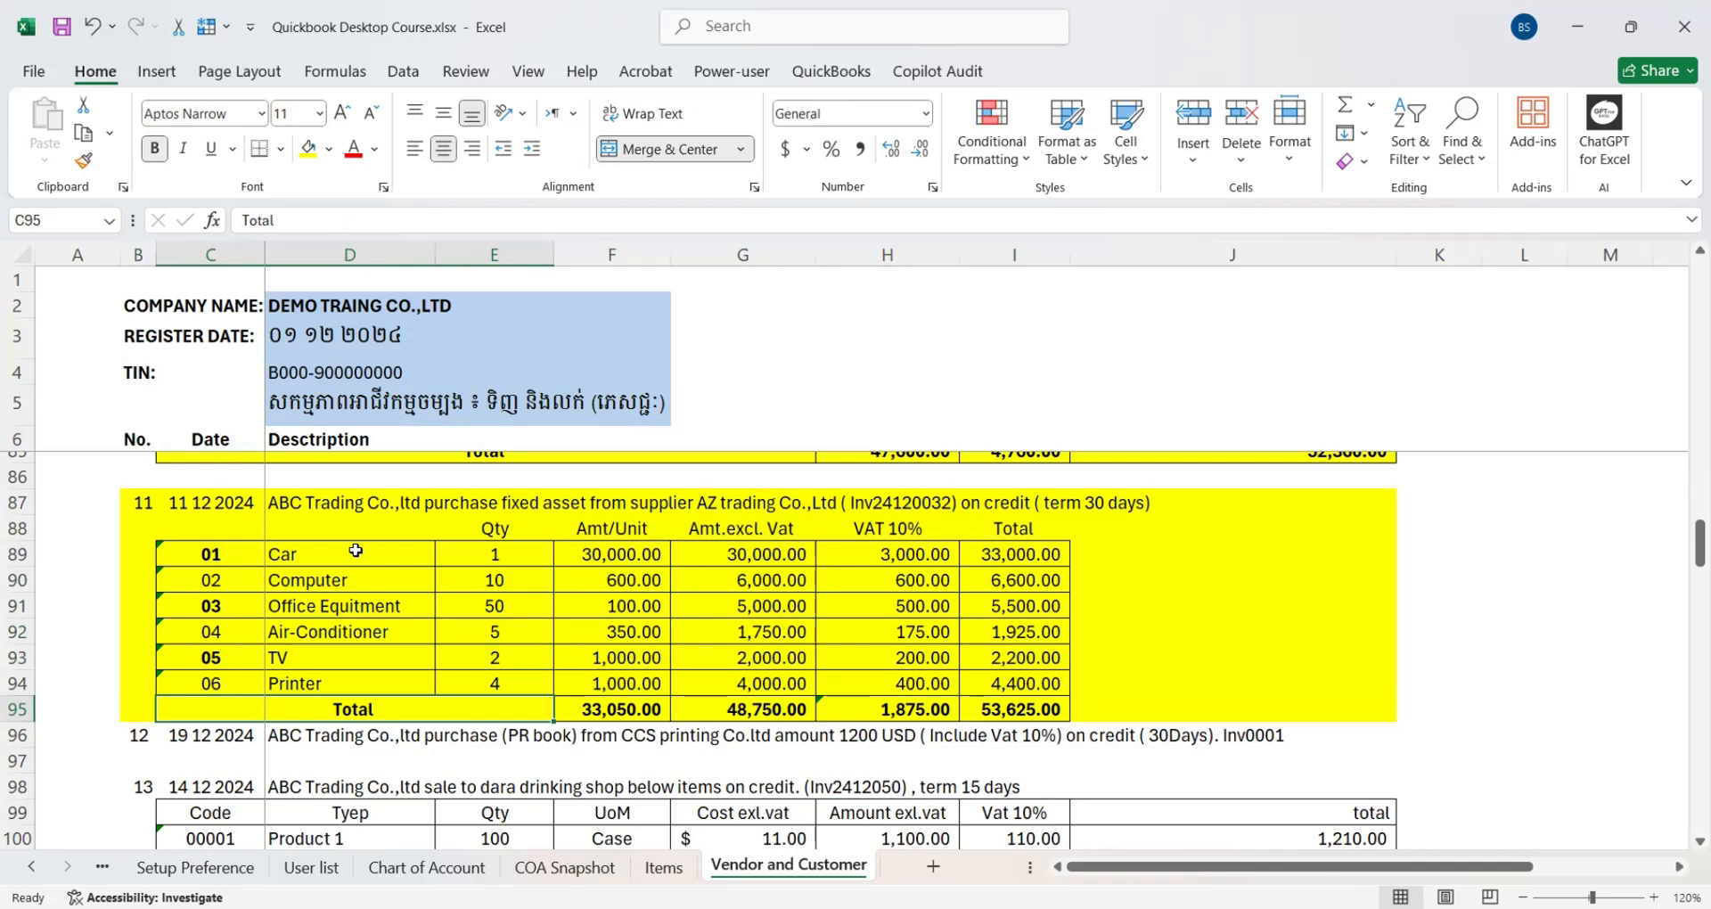
pyautogui.press('Up')
pyautogui.press('Up')
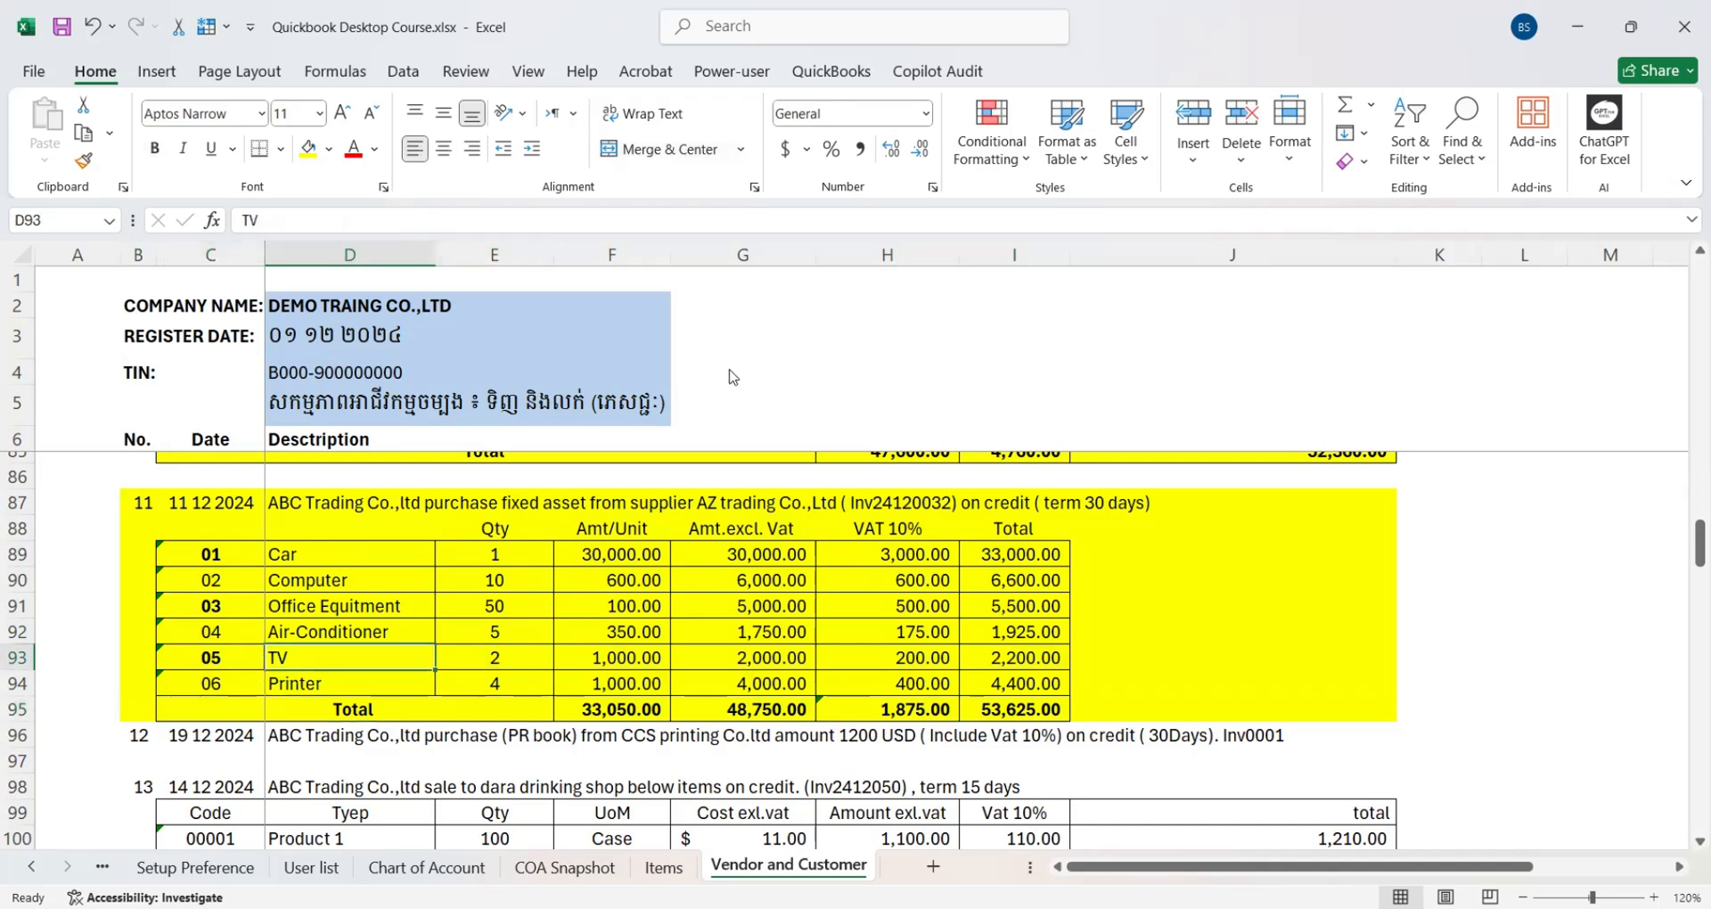
# Step: Switch to QuickBooks and open a blank vendor bill with its Expenses lines showing
pyautogui.hotkey('alt', 'Tab')
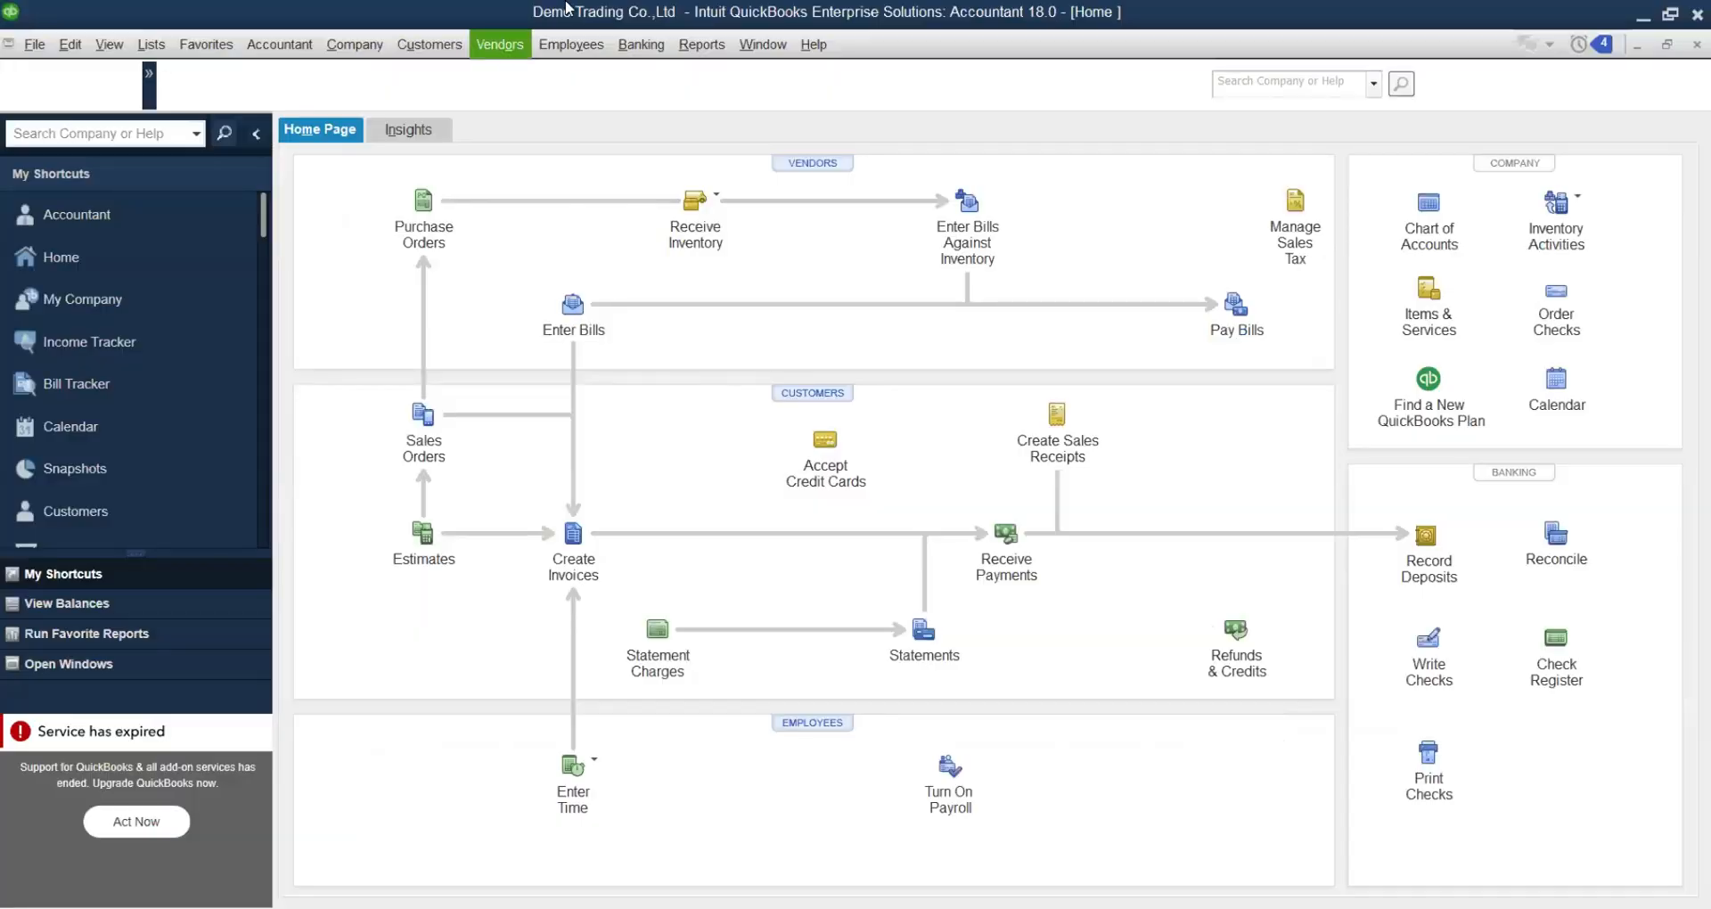
pyautogui.click(499, 44)
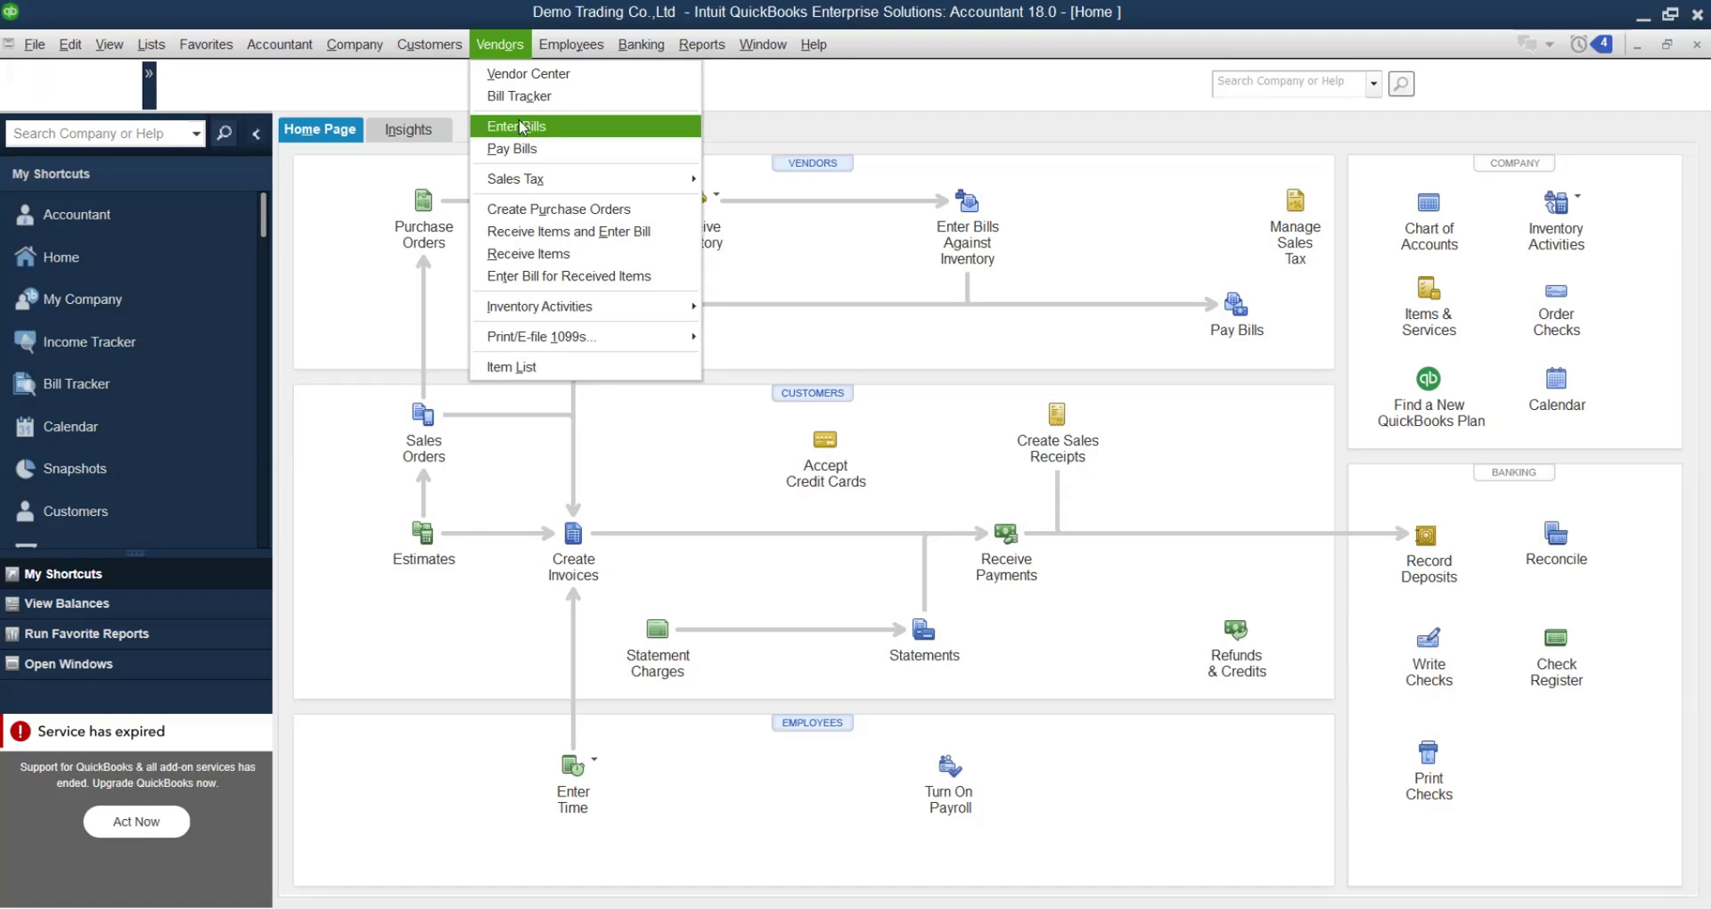
pyautogui.click(525, 127)
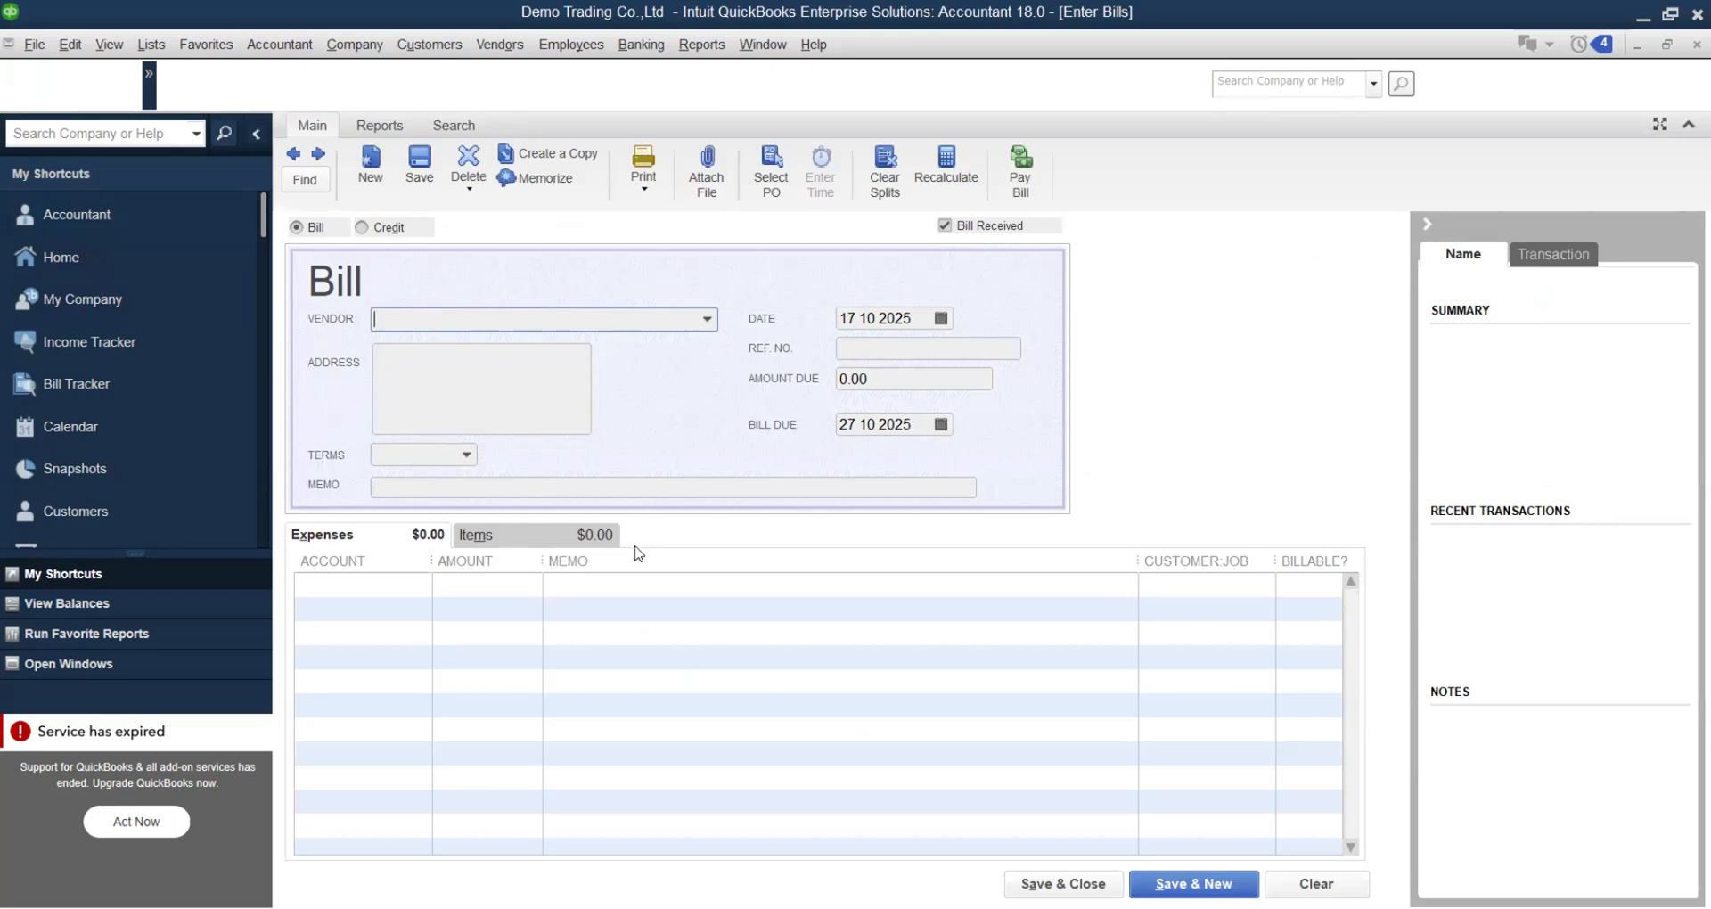
pyautogui.click(503, 537)
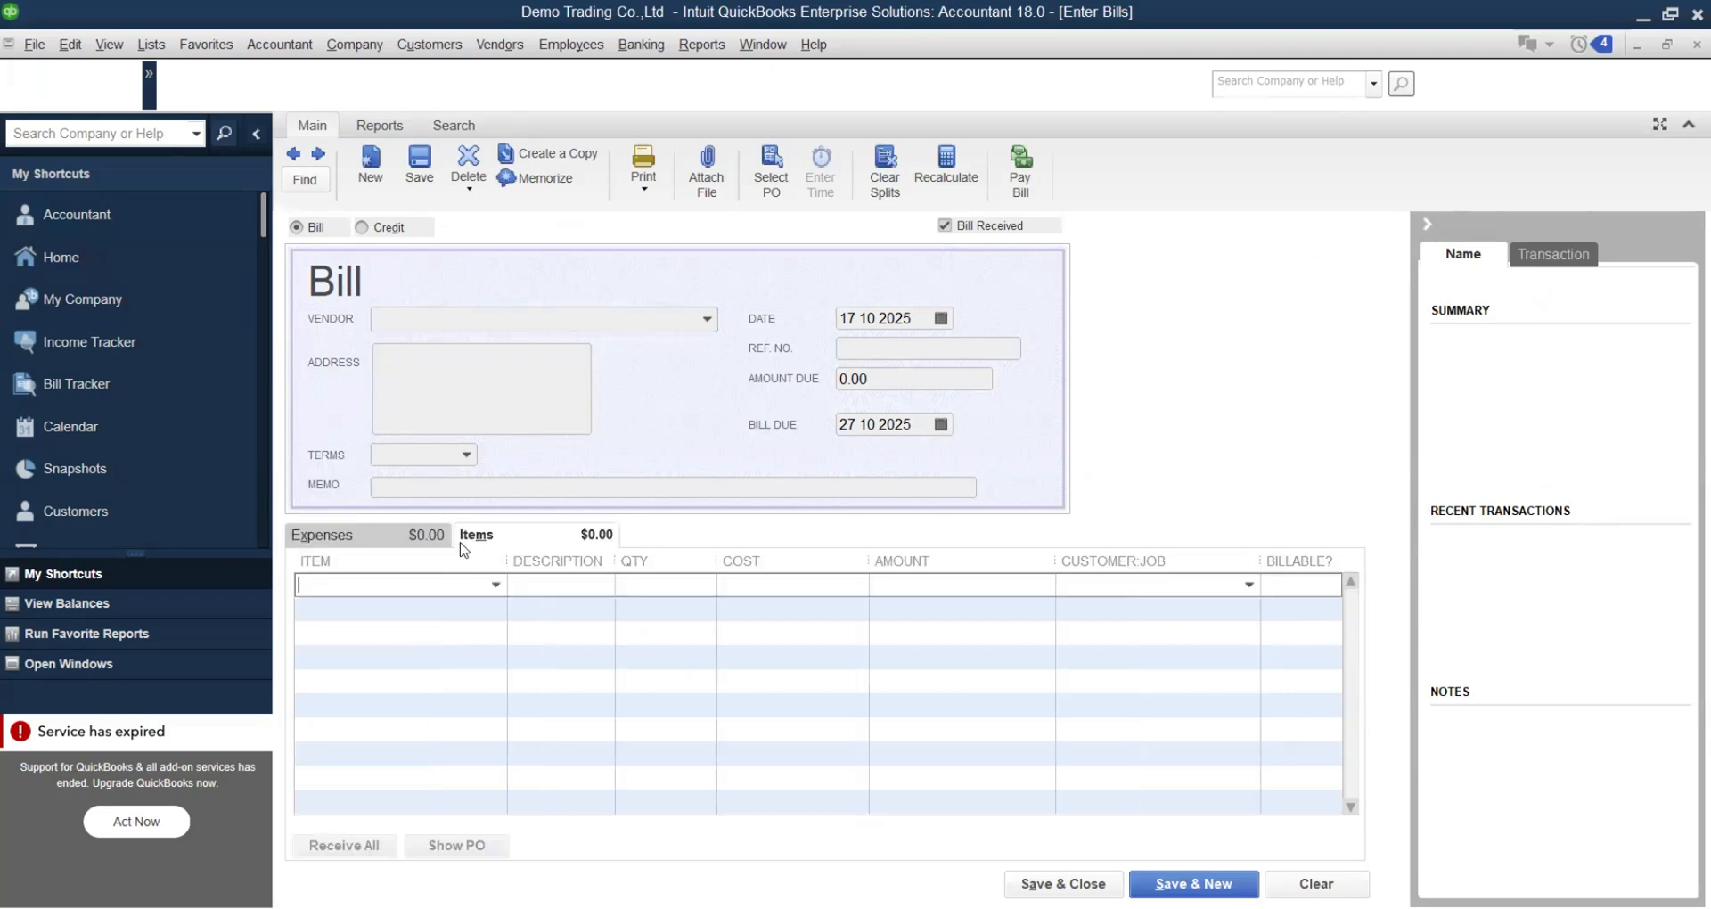
pyautogui.click(326, 544)
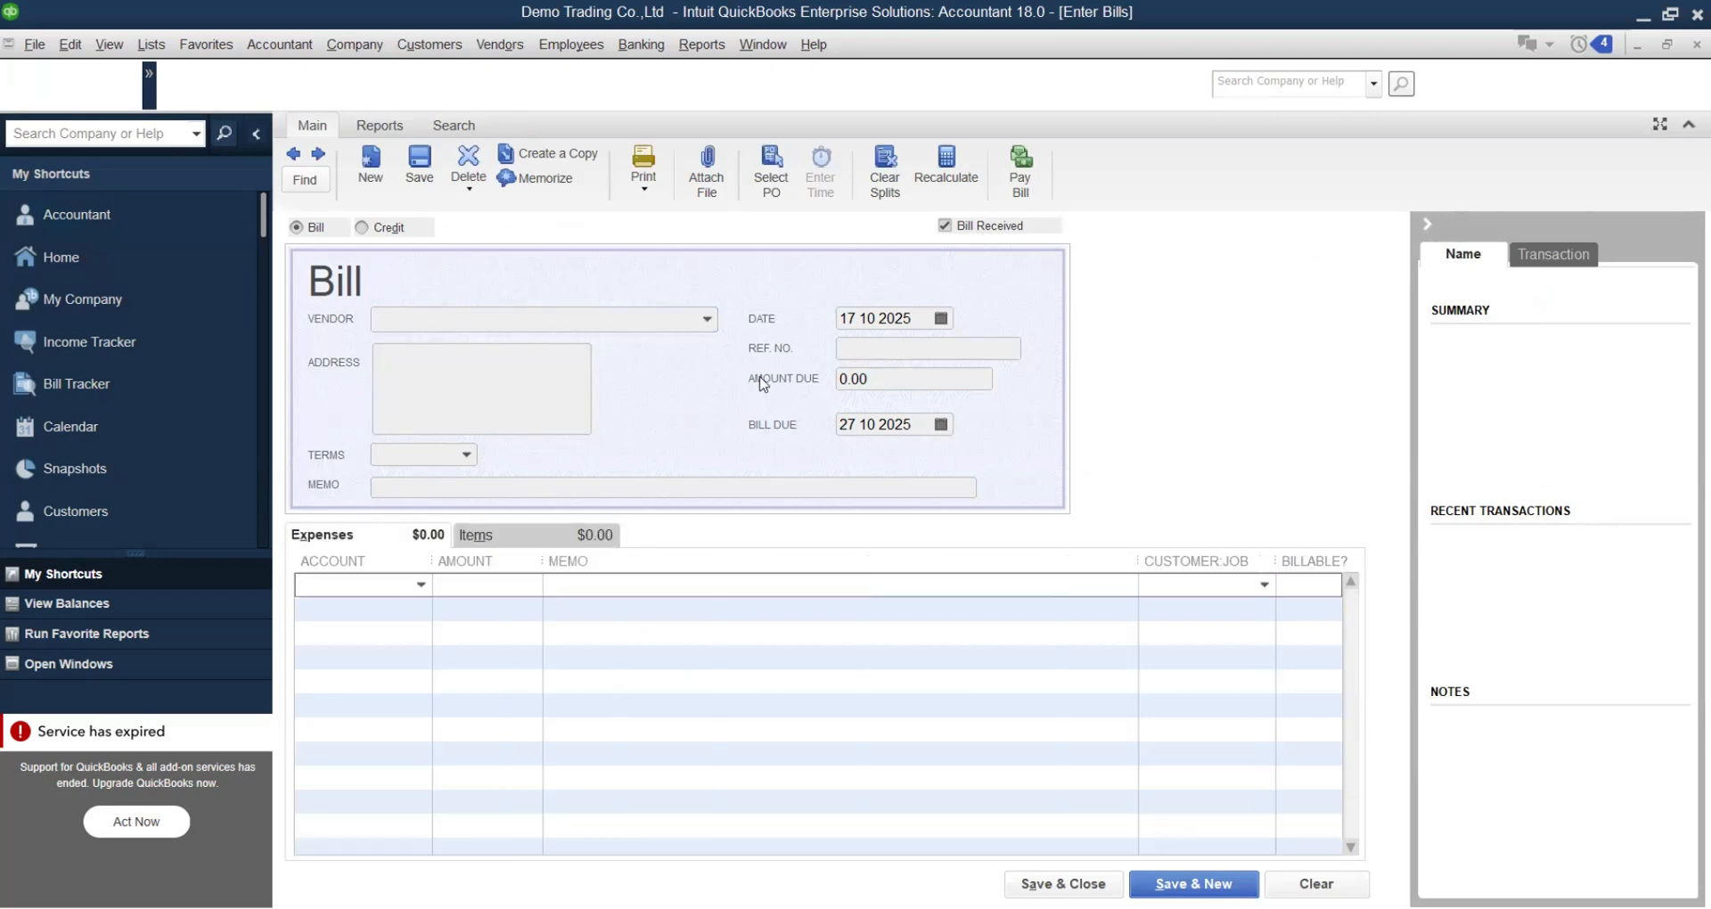
# Step: Copy the supplier name from transaction 11 in Excel and add AZ trading Co.,Ltd as a new vendor on the QuickBooks bill
pyautogui.hotkey('alt', 'Tab')
pyautogui.click(470, 503)
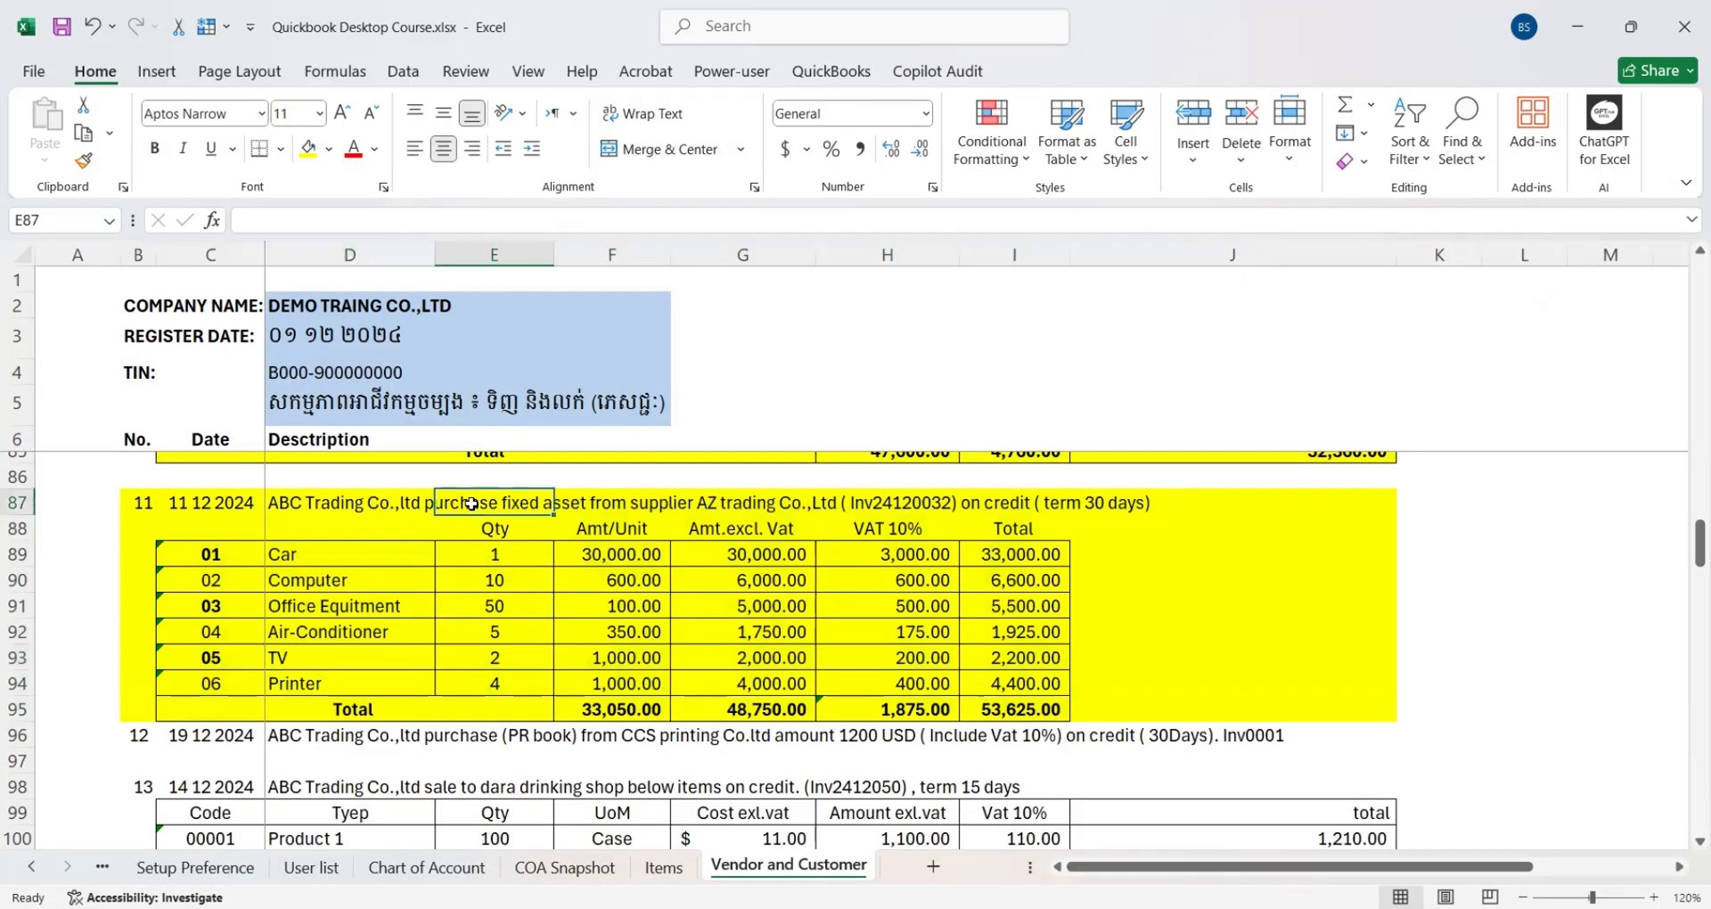
pyautogui.click(288, 504)
pyautogui.moveTo(588, 220); pyautogui.dragTo(702, 220)
pyautogui.hotkey('ctrl', 'c')
pyautogui.hotkey('alt', 'Tab')
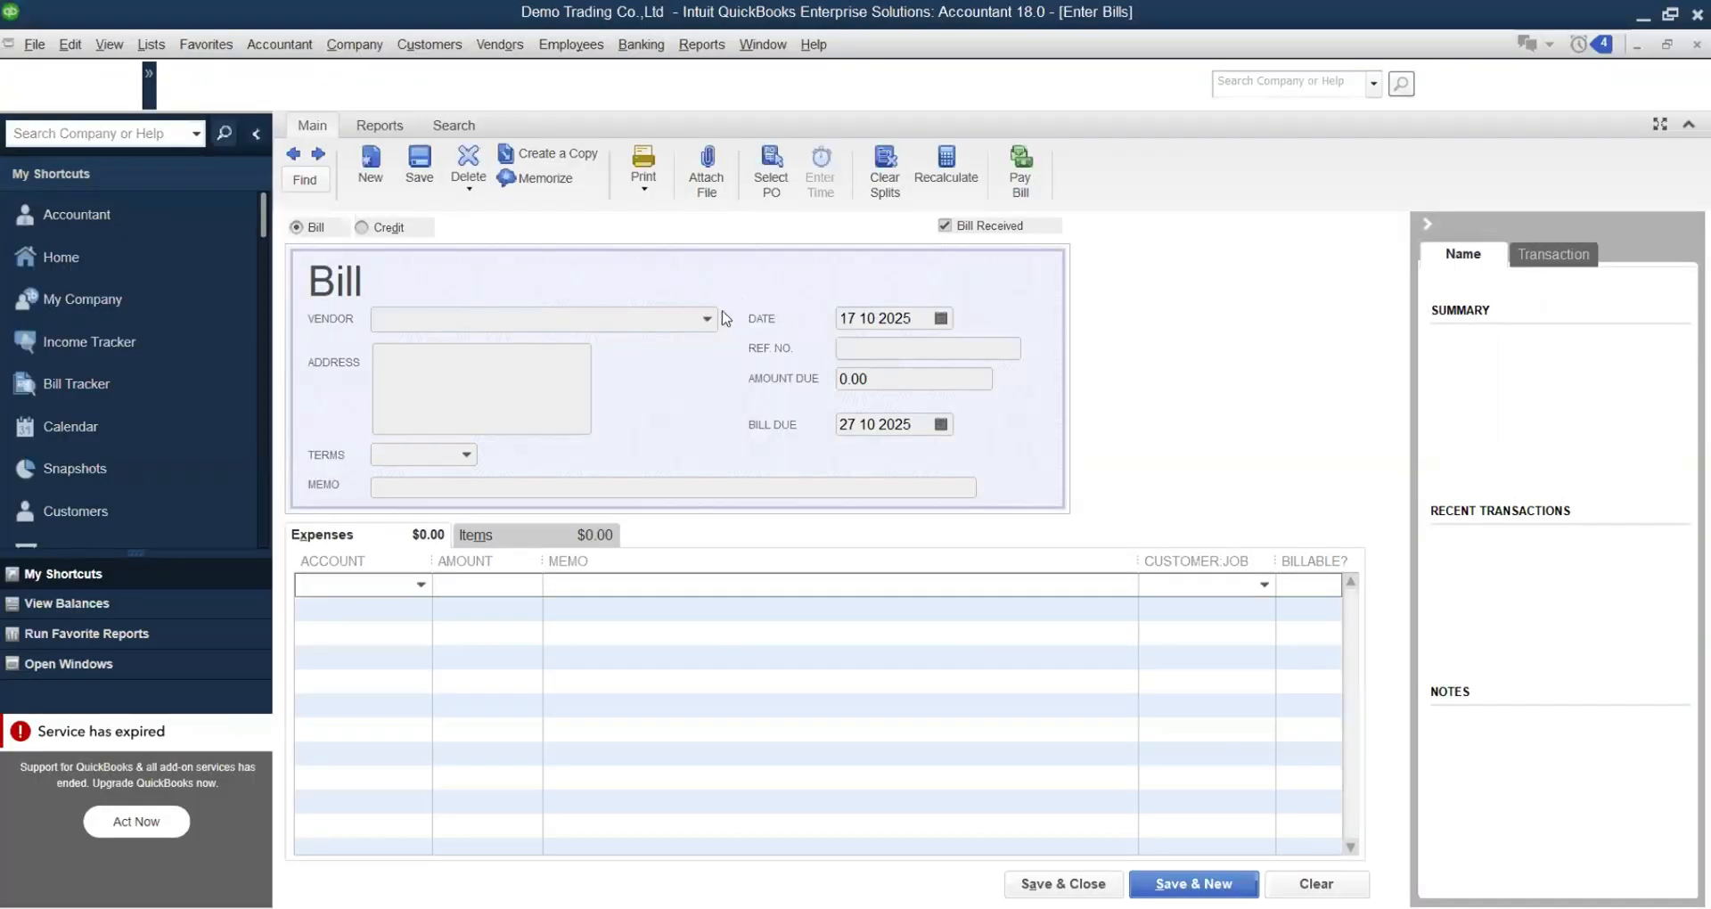
pyautogui.click(709, 319)
pyautogui.click(419, 349)
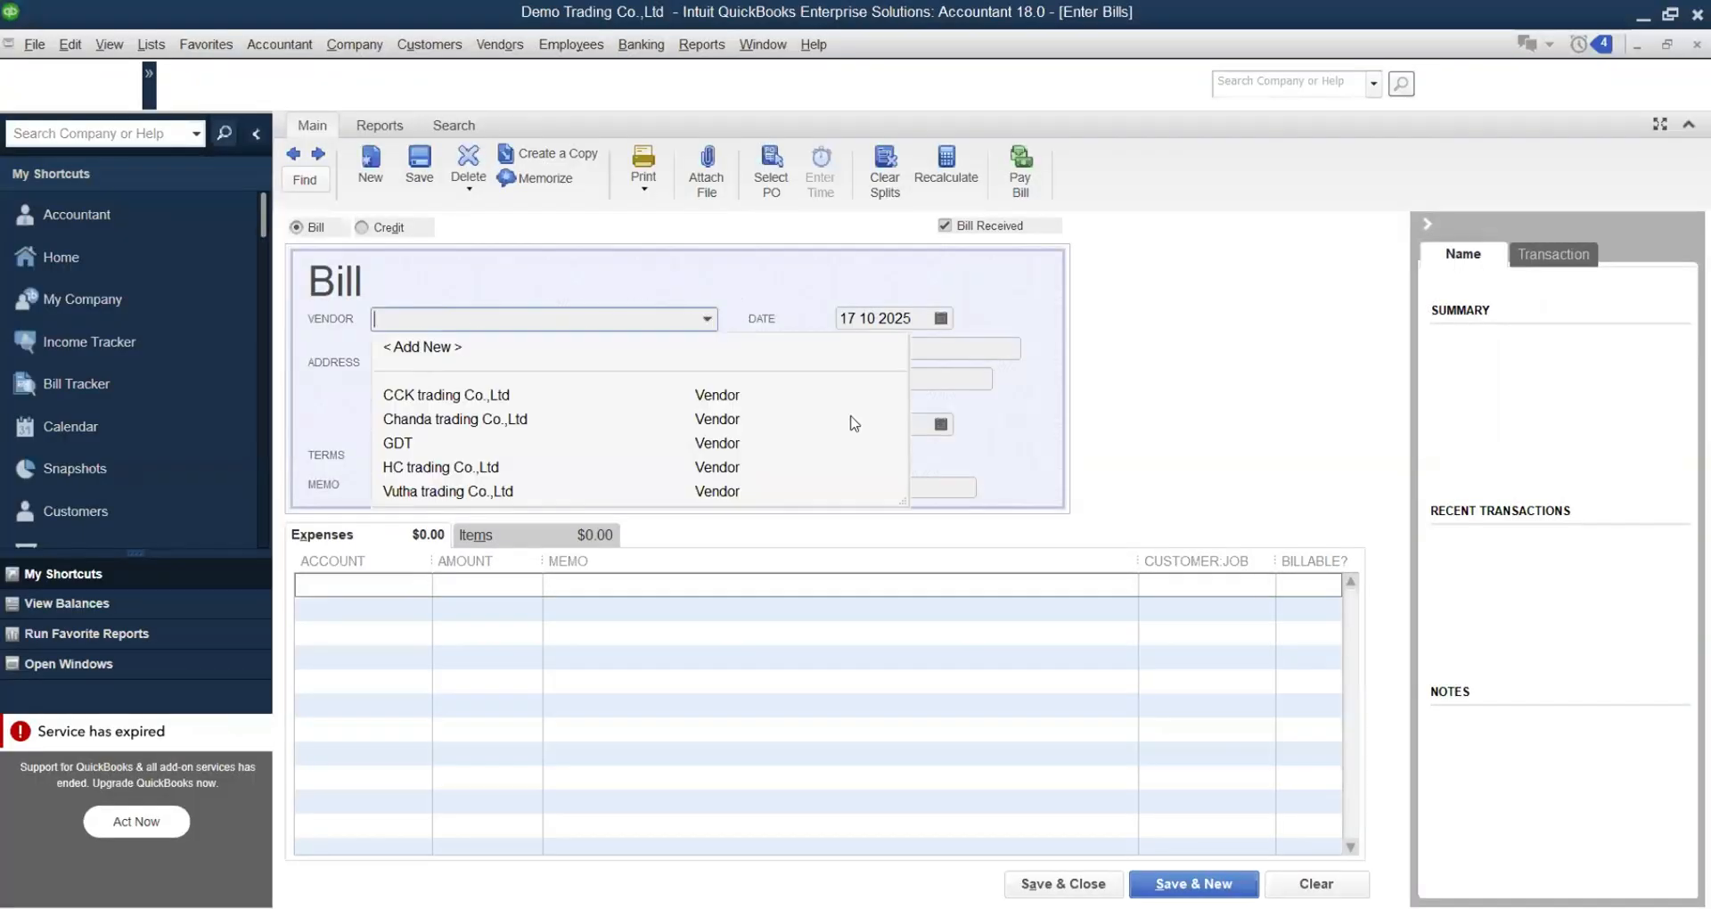
pyautogui.hotkey('ctrl', 'v')
pyautogui.click(1280, 766)
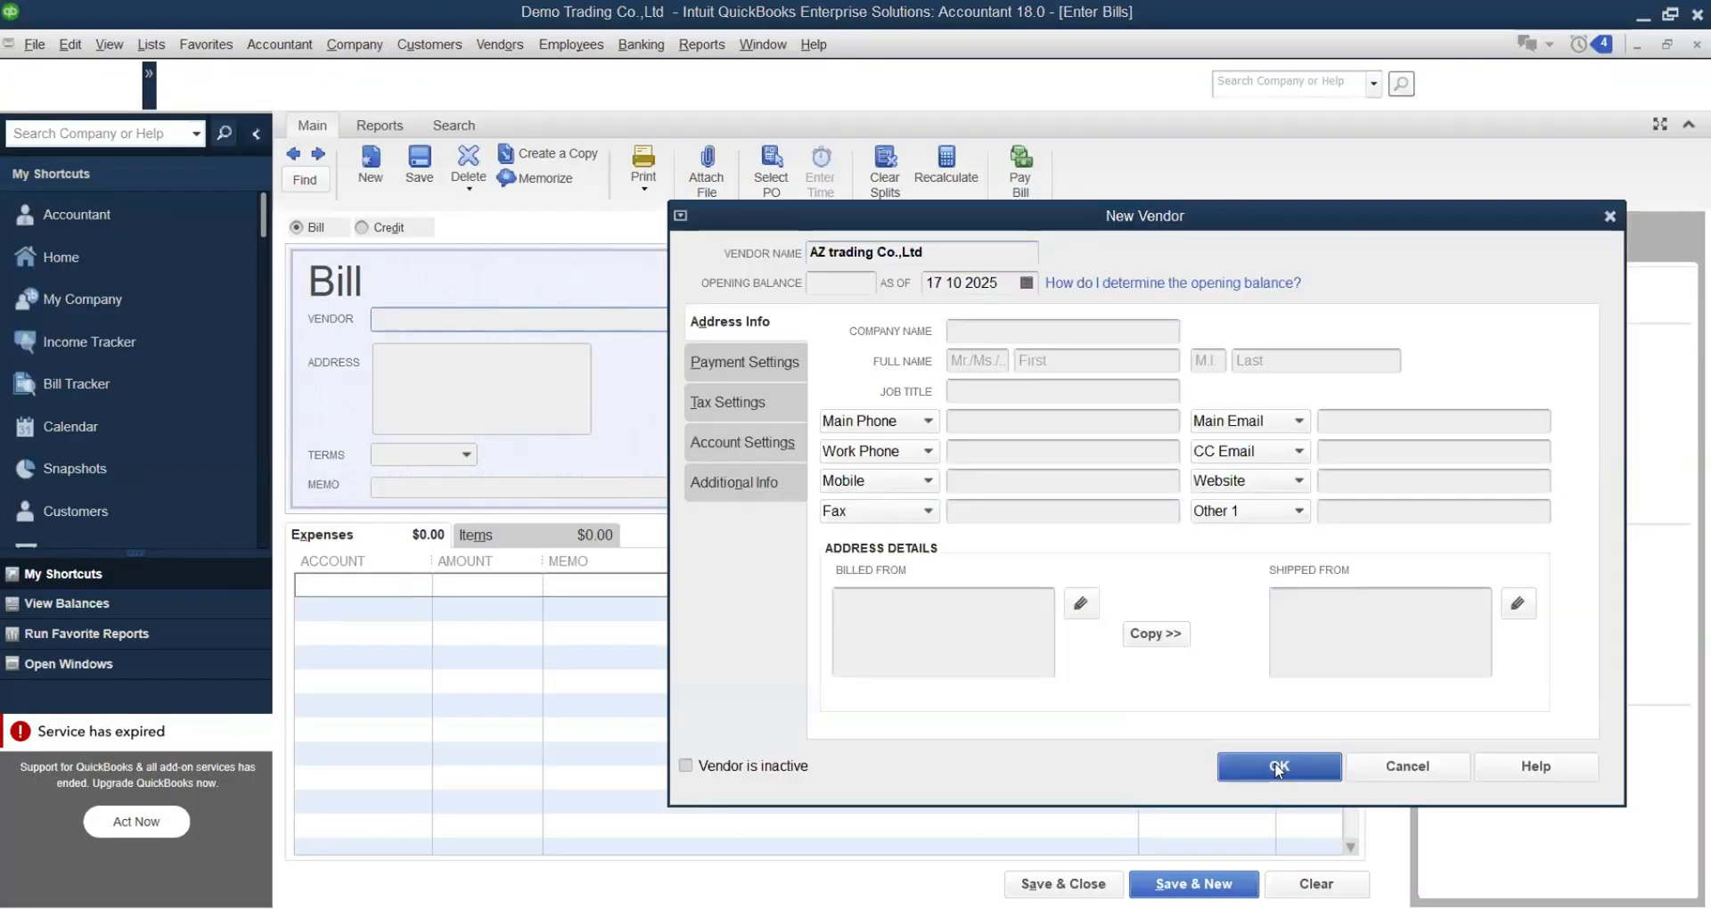
# Step: Set the bill date to 11 12 2024, matching transaction 11 in the workbook
pyautogui.hotkey('alt', 'Tab')
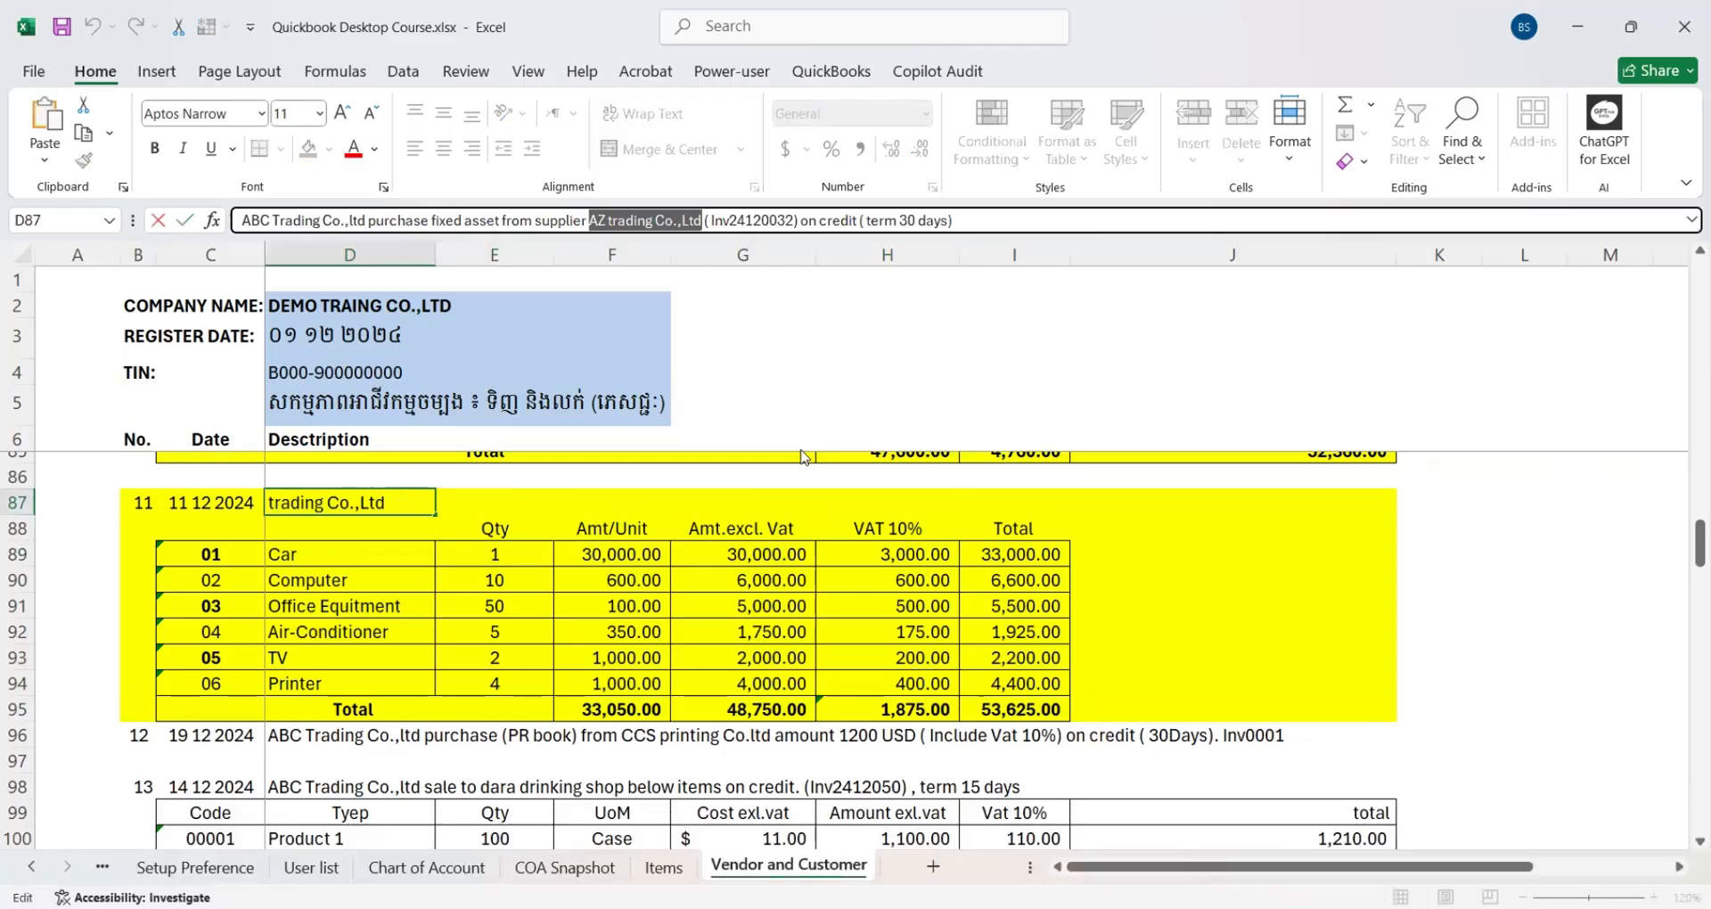
pyautogui.hotkey('alt', 'Tab')
pyautogui.press('BackSpace')
pyautogui.write('2 2025')
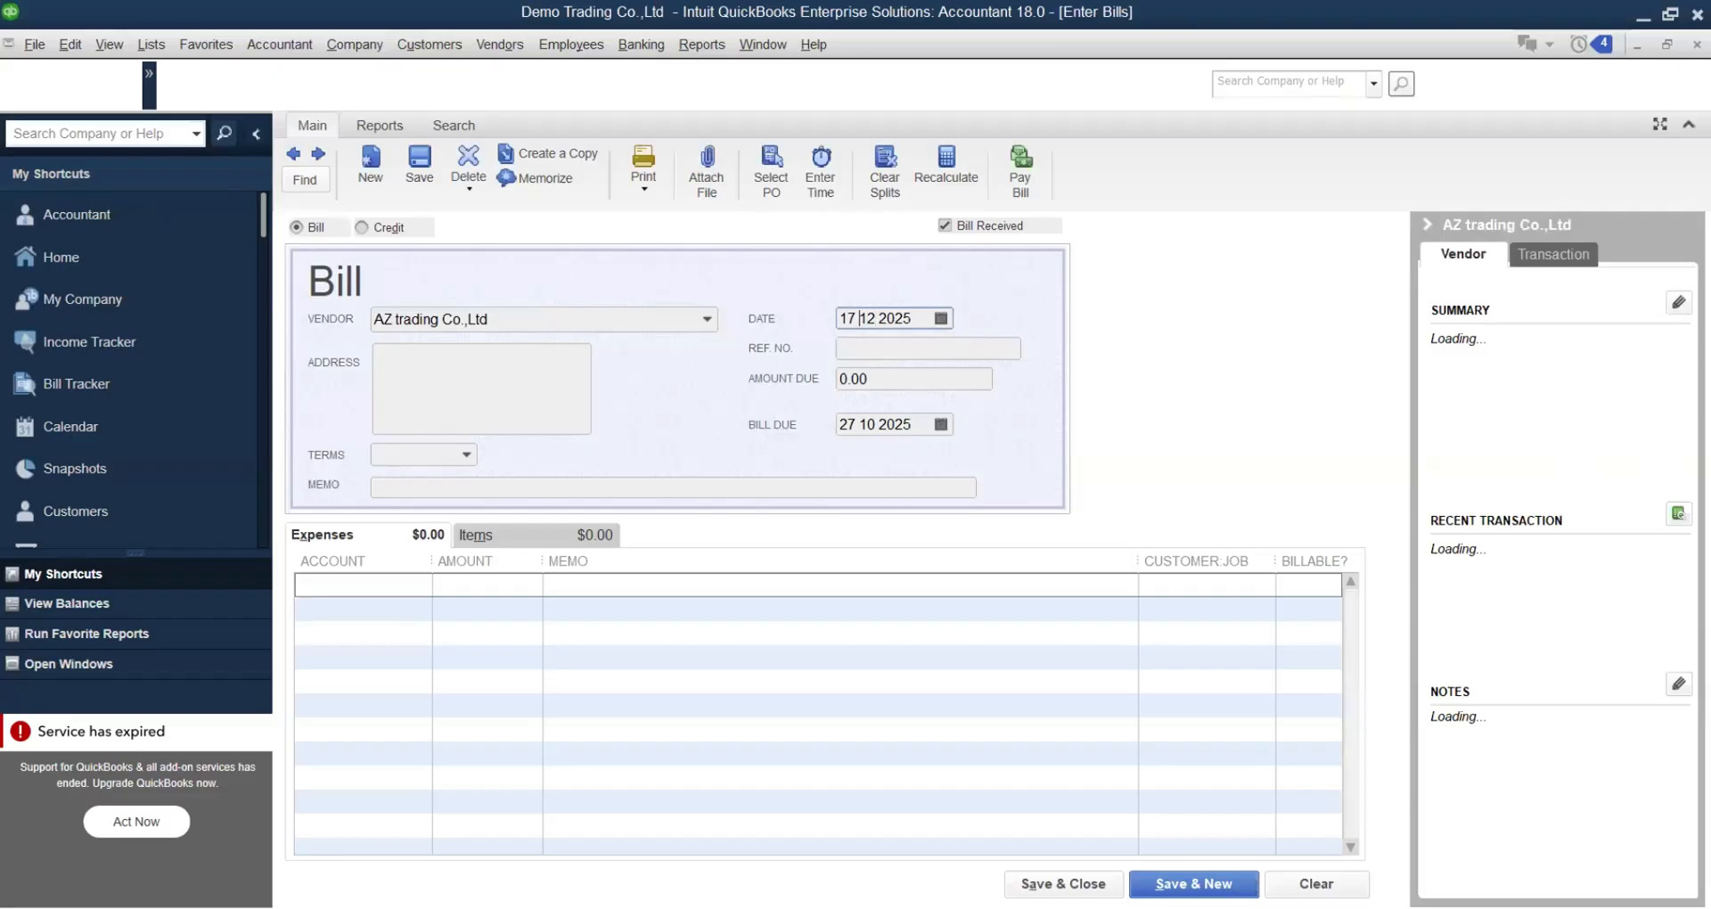
pyautogui.press('Left')
pyautogui.press('Left')
pyautogui.press('Left')
pyautogui.press('BackSpace')
pyautogui.write('1')
pyautogui.press('End')
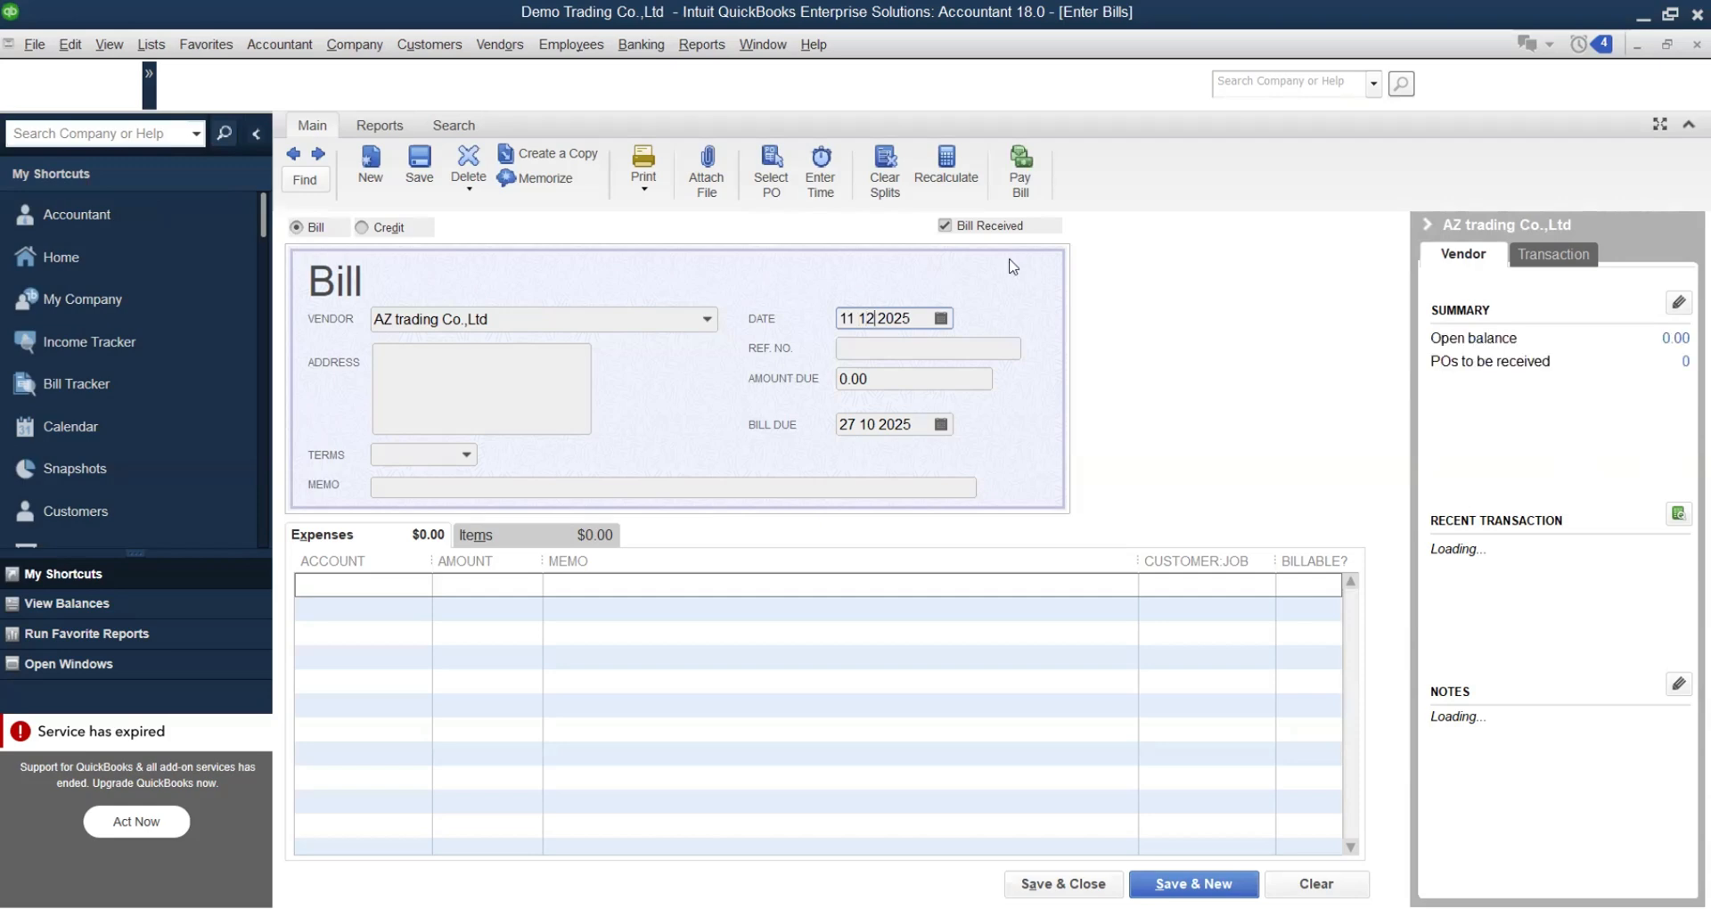
pyautogui.press('BackSpace')
pyautogui.write('4')
# Step: Copy the invoice number Inv24120032 from transaction 11 in Excel into the QuickBooks bill's reference number
pyautogui.click(918, 347)
pyautogui.hotkey('alt', 'Tab')
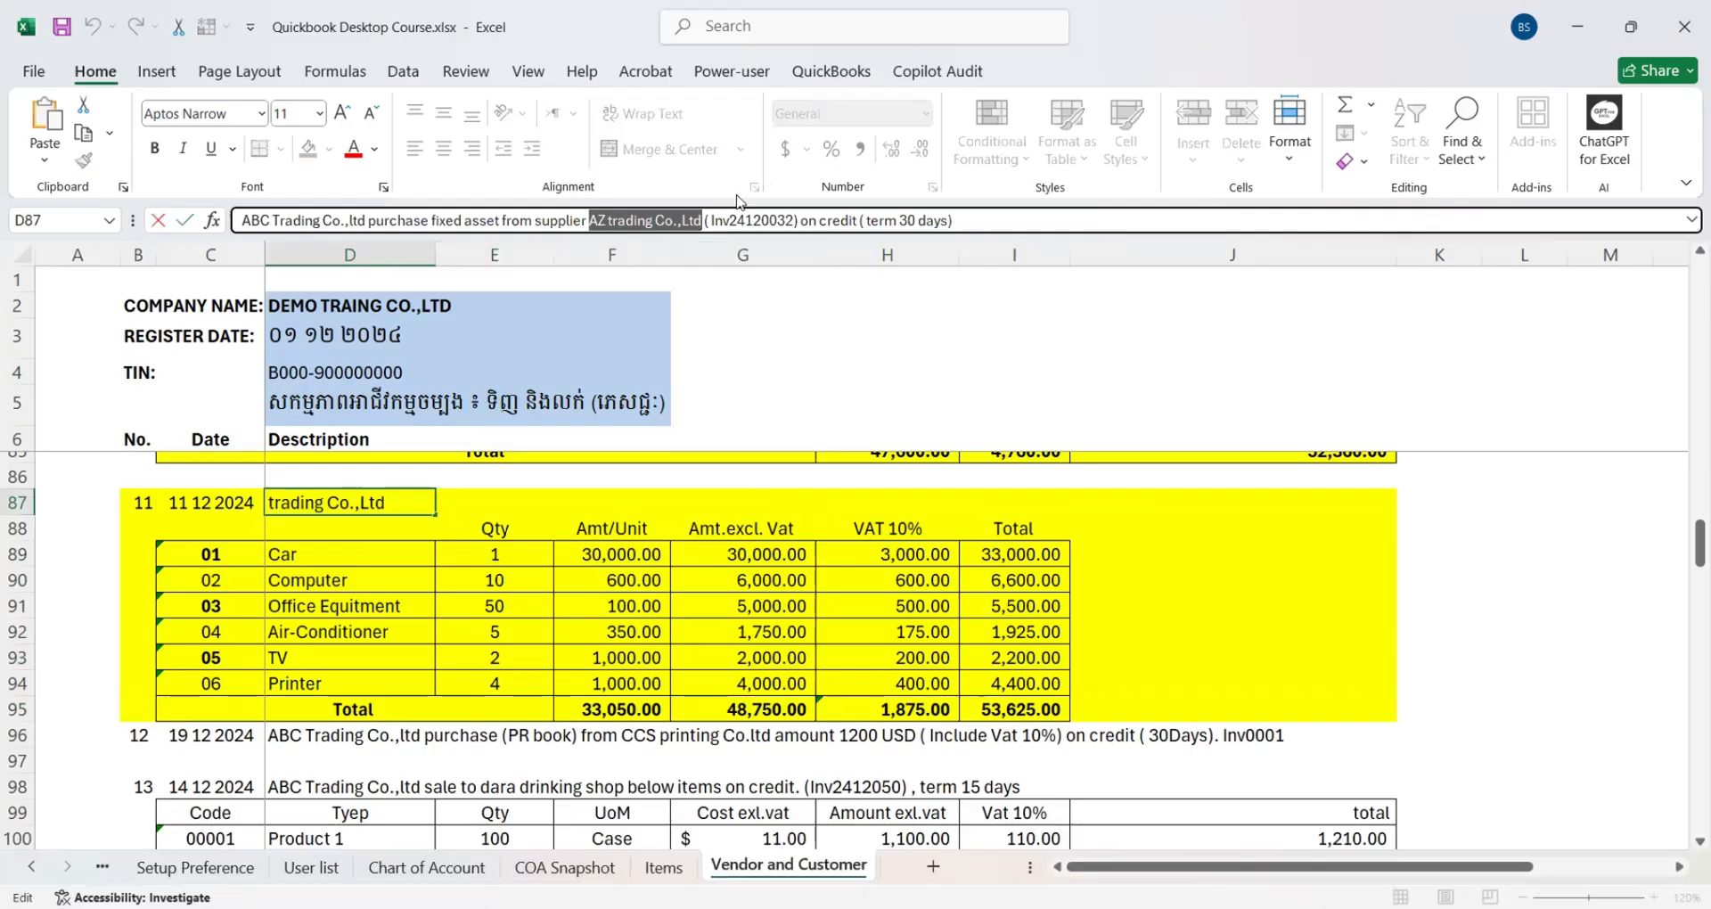
pyautogui.moveTo(711, 221); pyautogui.dragTo(793, 220)
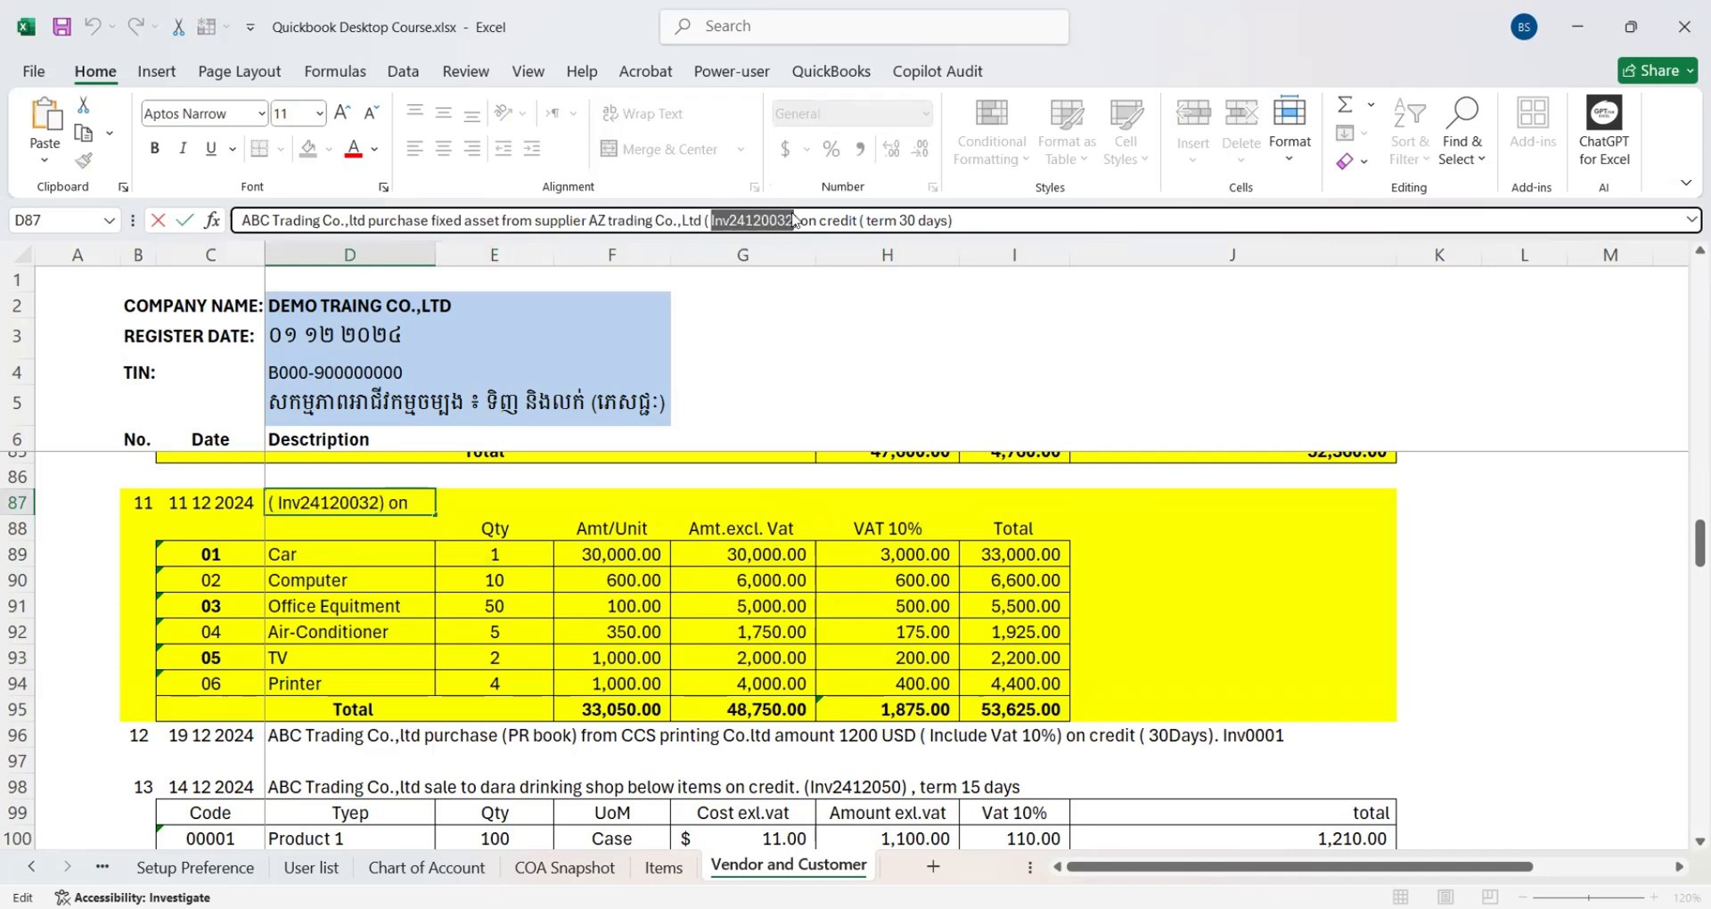
pyautogui.hotkey('ctrl', 'c')
pyautogui.hotkey('alt', 'Tab')
pyautogui.hotkey('ctrl', 'v')
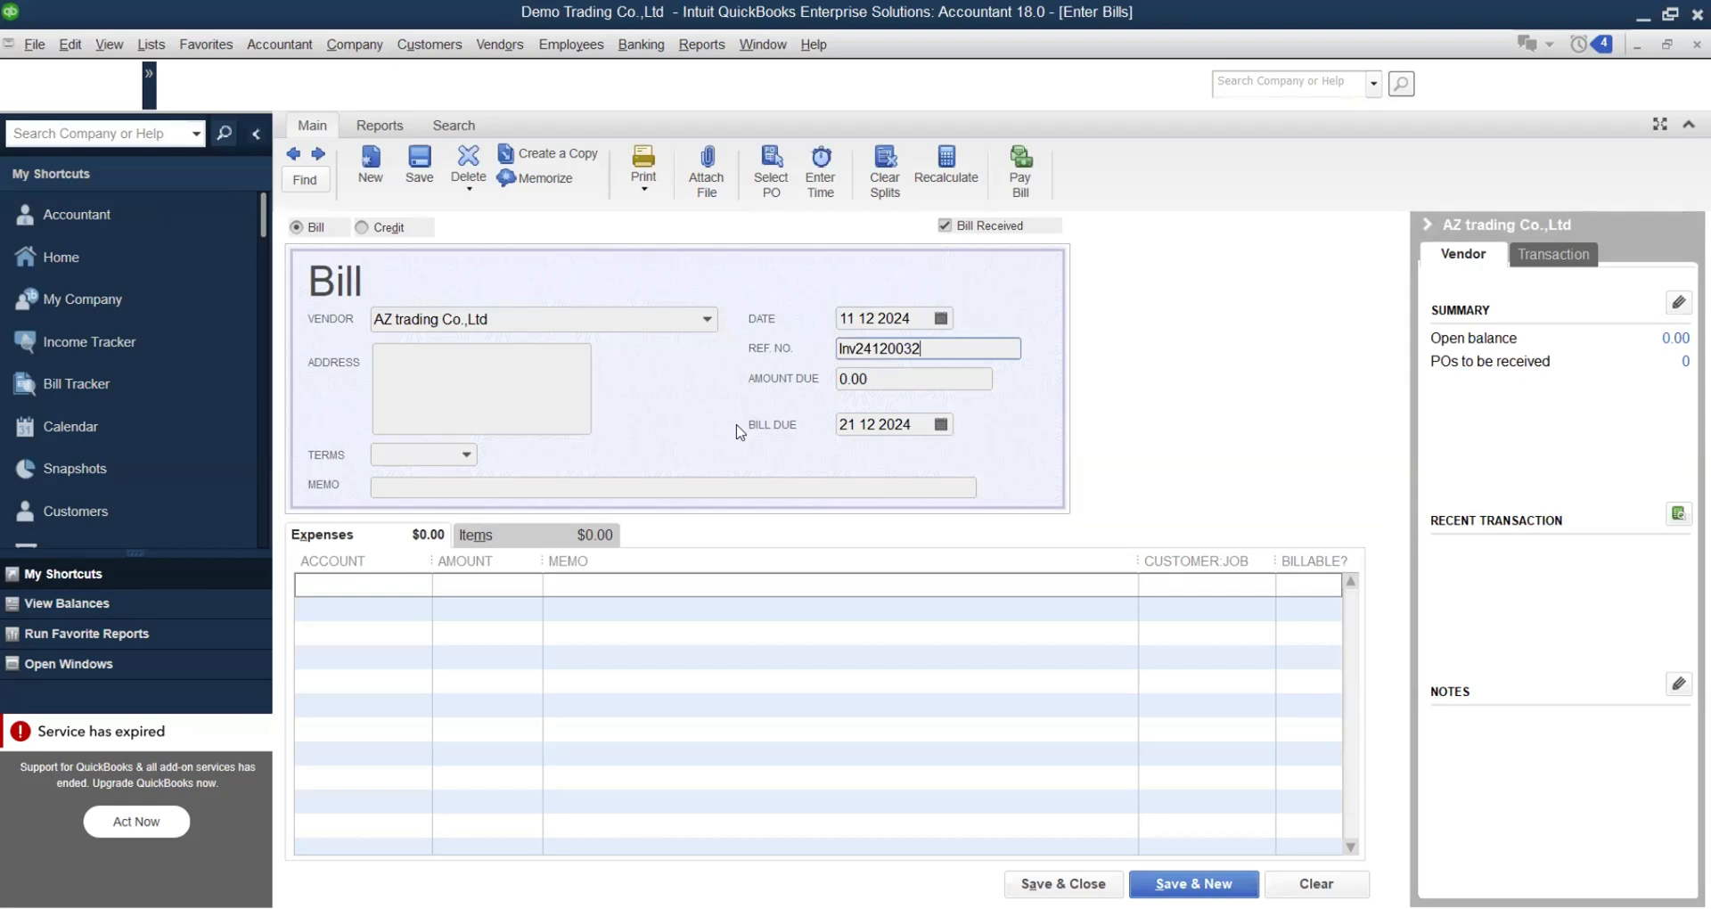
# Step: Set the bill's terms to Net 30 and its memo to "Purchase fixed asset on credit from AZ trading Co.,ltd Dec 24"
pyautogui.click(465, 454)
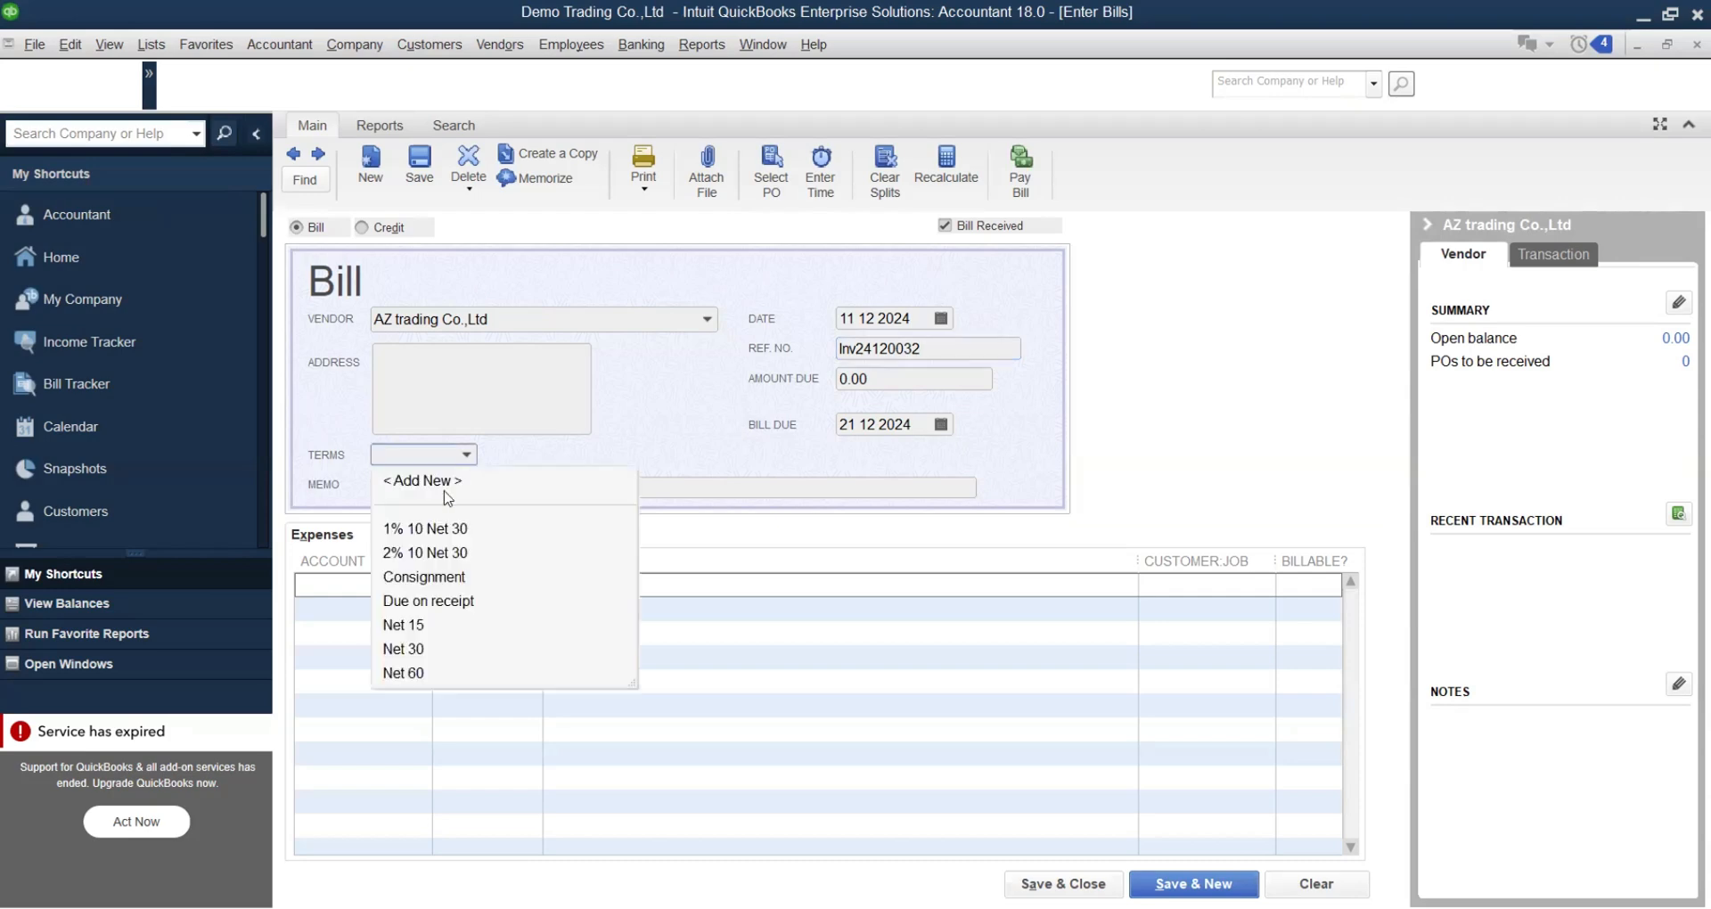
pyautogui.click(415, 650)
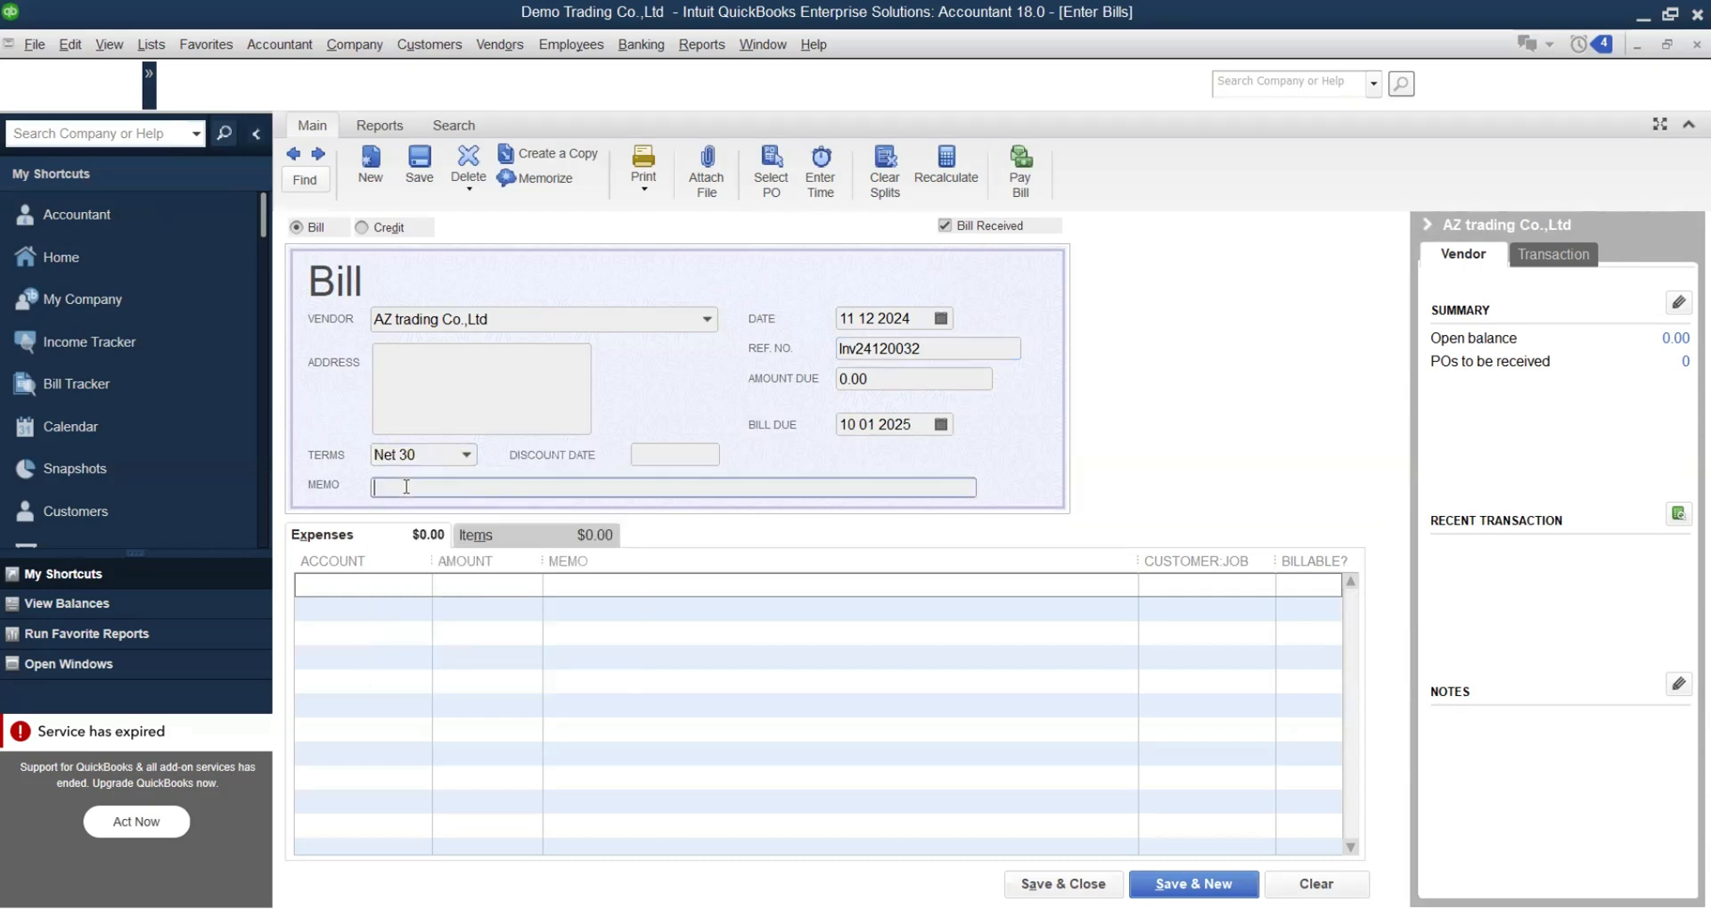
pyautogui.write('Purchase fixed asset on credit from')
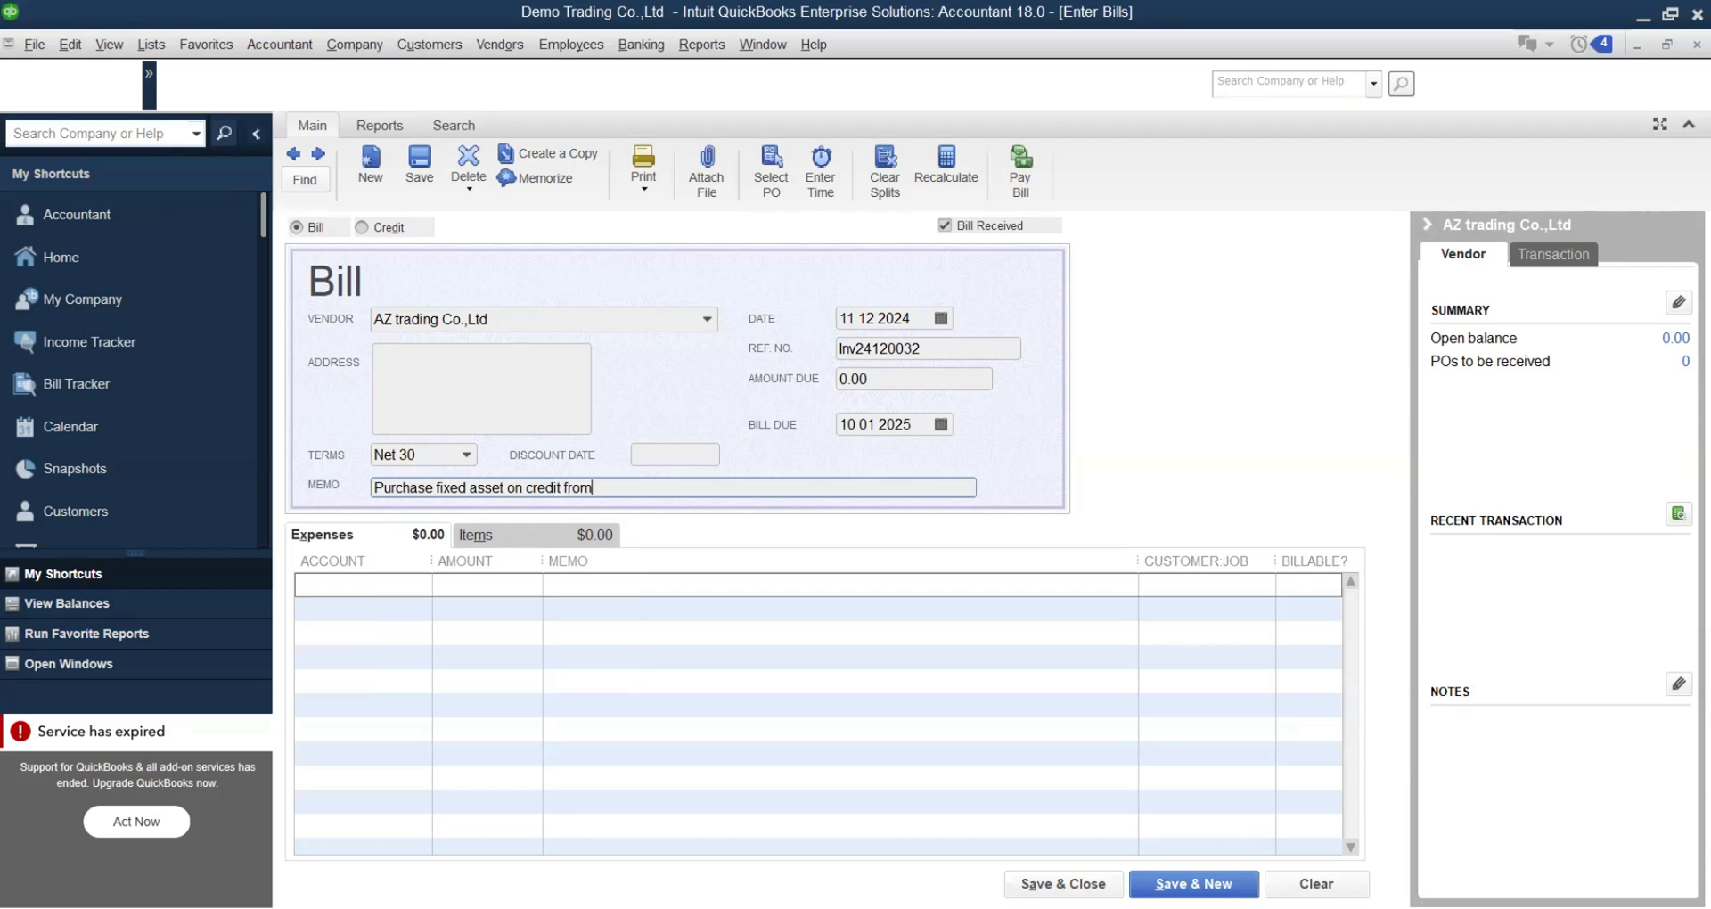
pyautogui.write(' AZ trading Co.,ltd Dec 24')
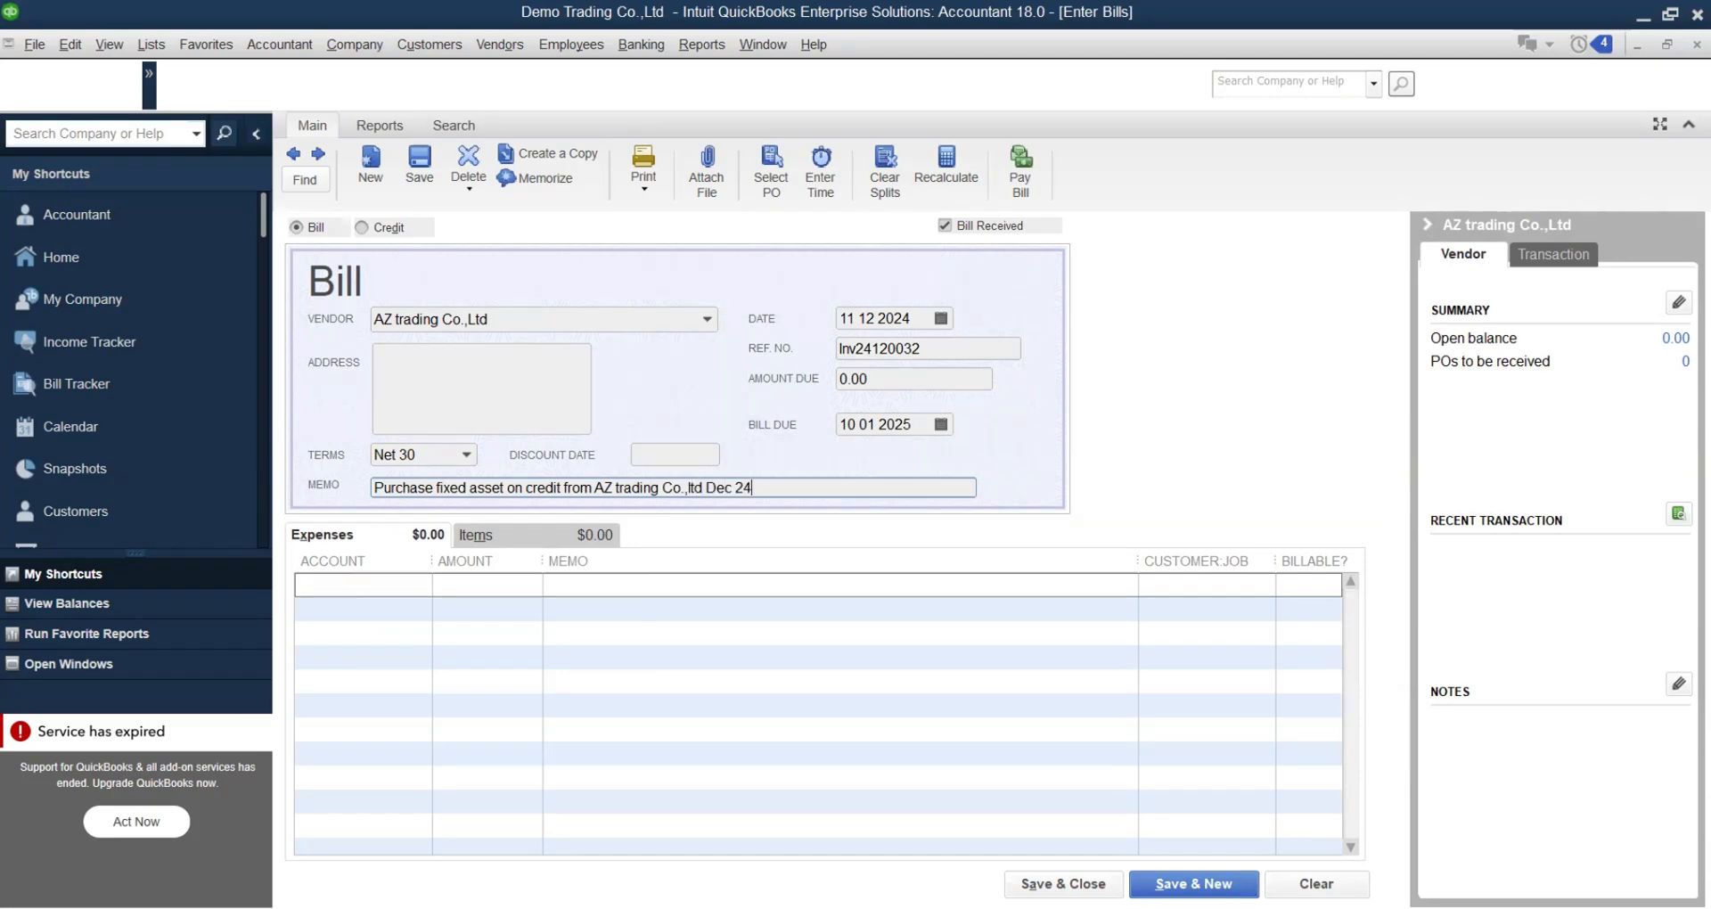
# Step: Set the bill's first expense line to account 17280 Cost Of Automobile for the car listed in transaction 11 of the workbook
pyautogui.click(475, 539)
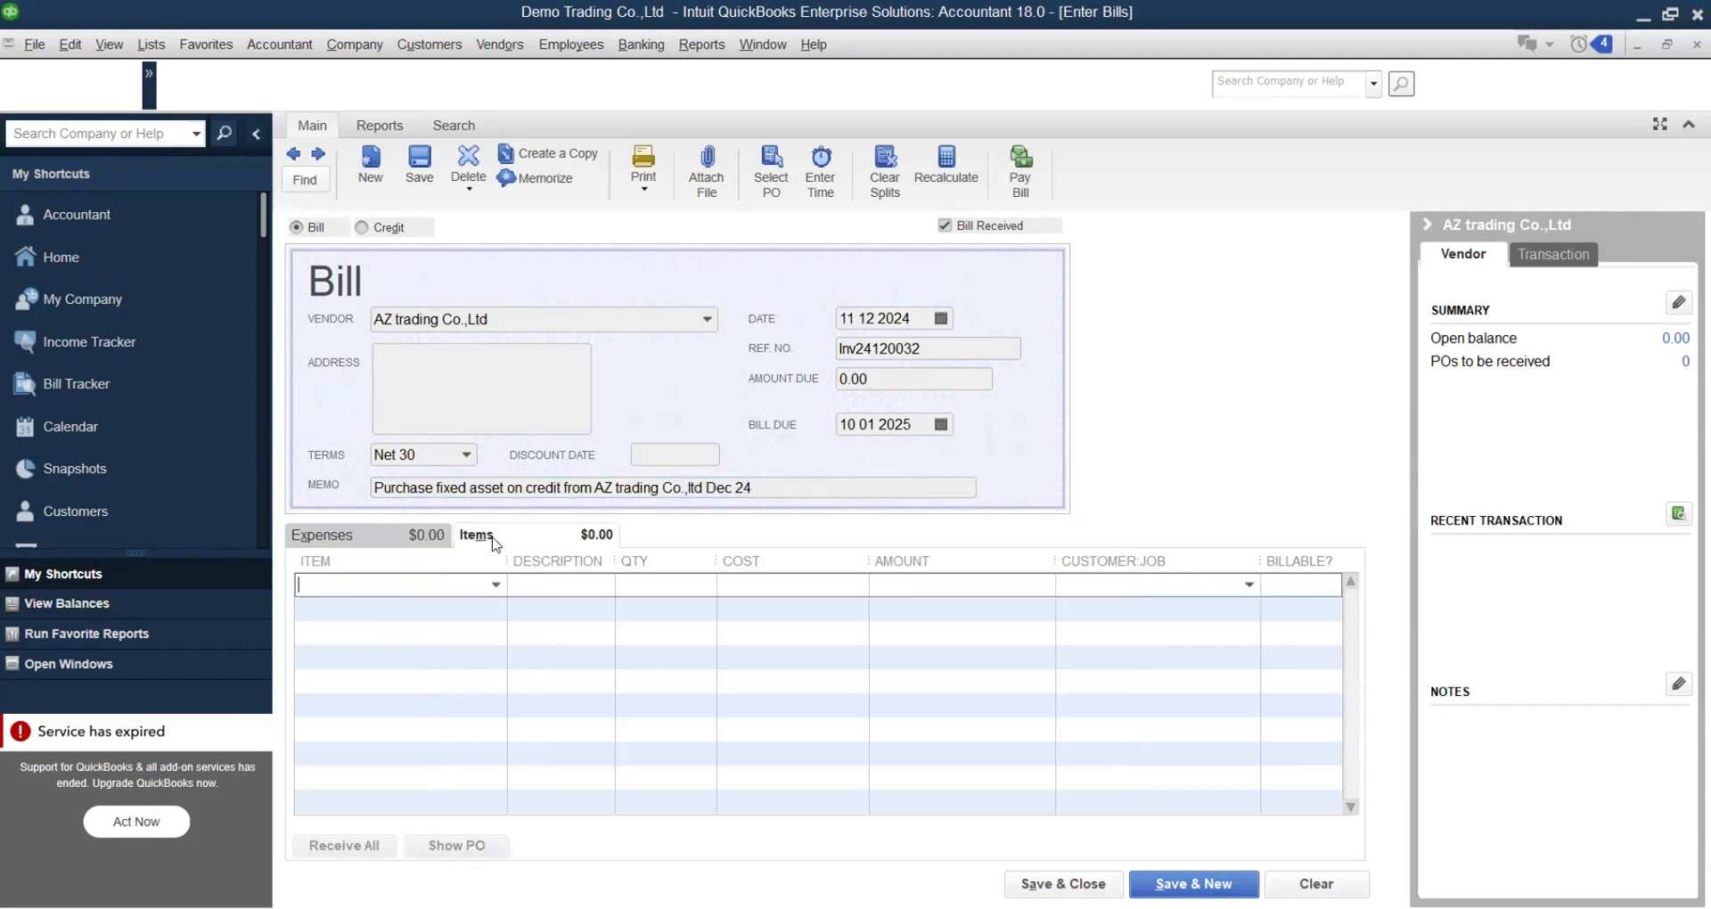
pyautogui.click(352, 534)
pyautogui.click(355, 582)
pyautogui.hotkey('alt', 'Tab')
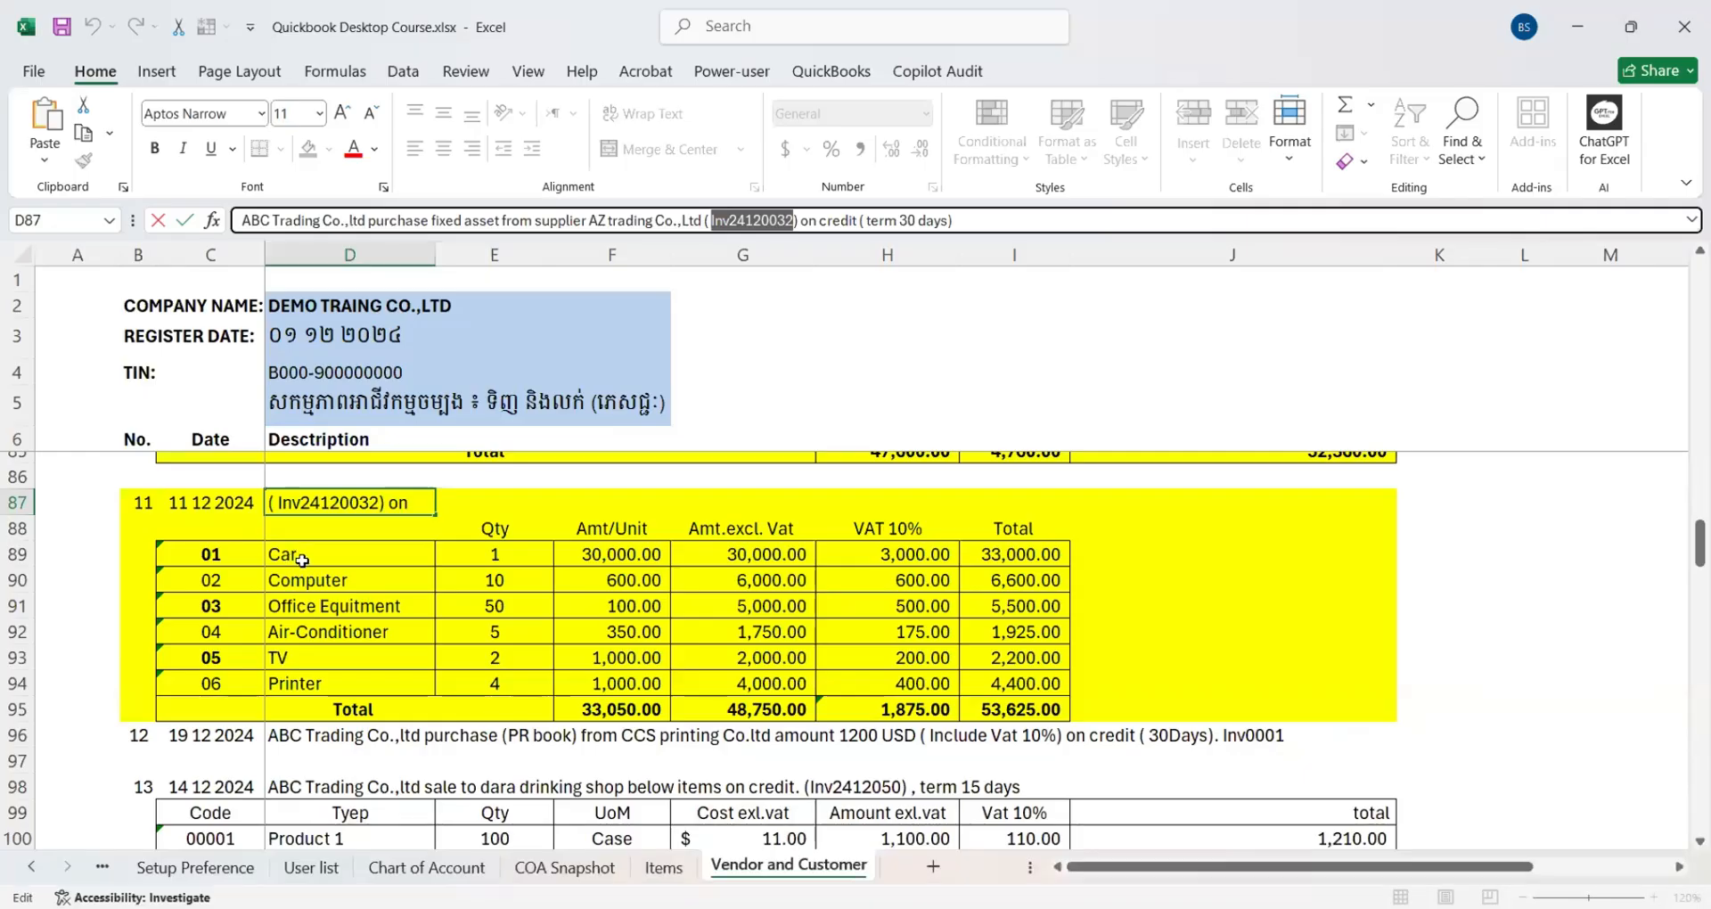
pyautogui.click(312, 561)
pyautogui.hotkey('ctrl', 'c')
pyautogui.hotkey('alt', 'Tab')
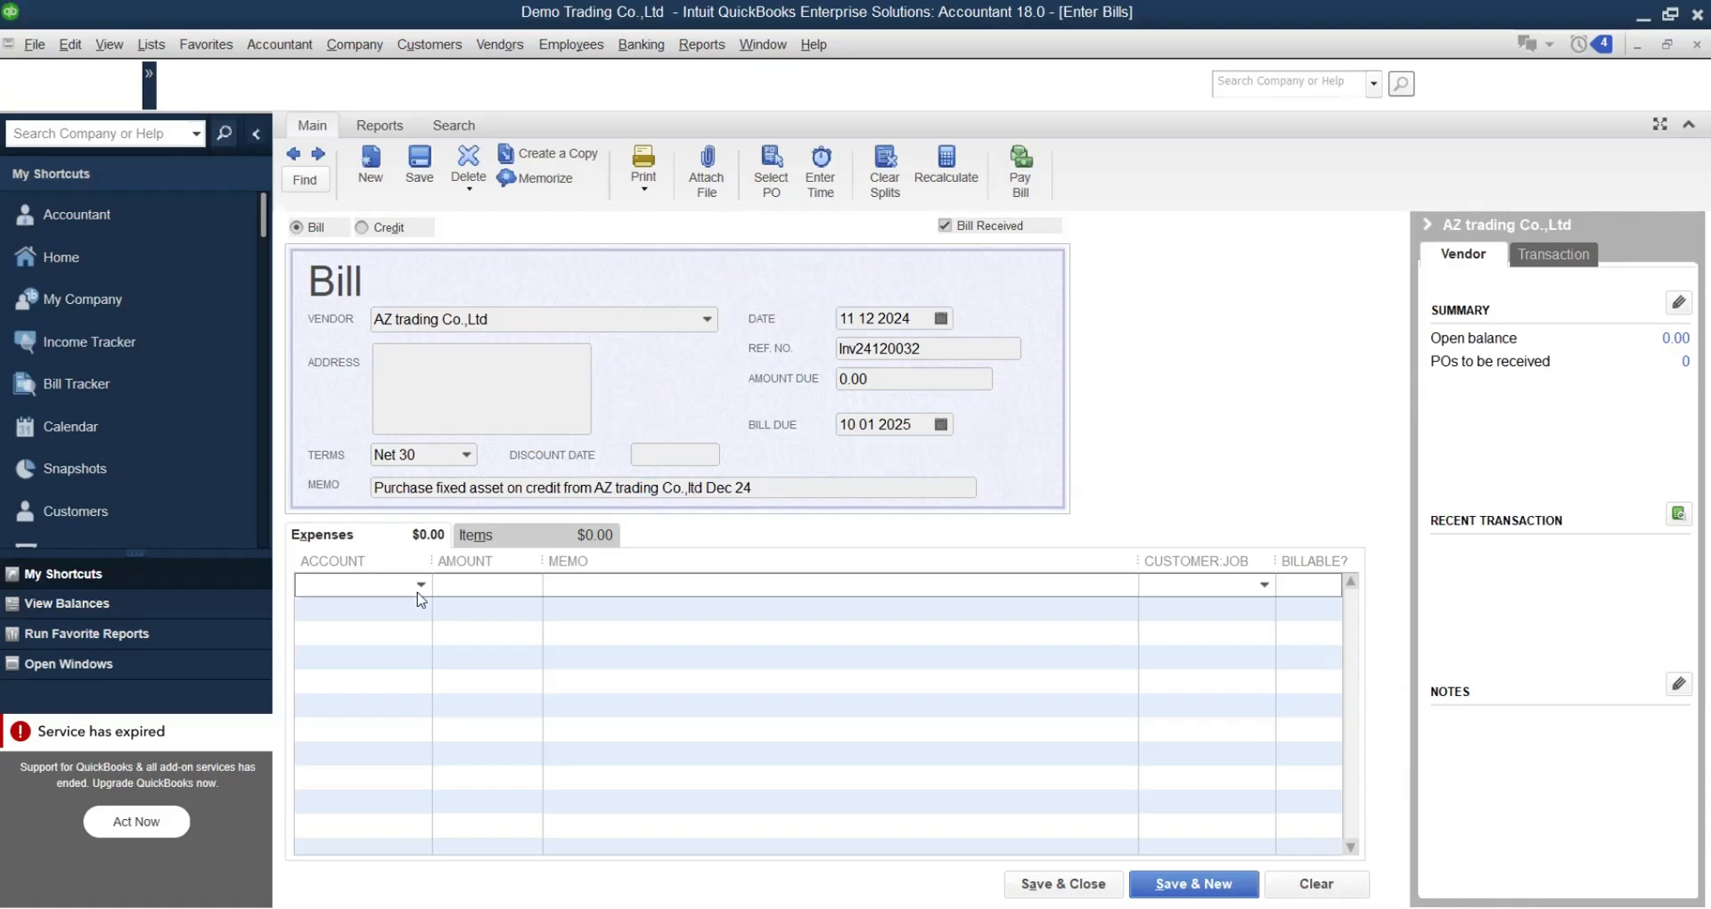
pyautogui.click(421, 584)
pyautogui.scroll(20, 432, 290)
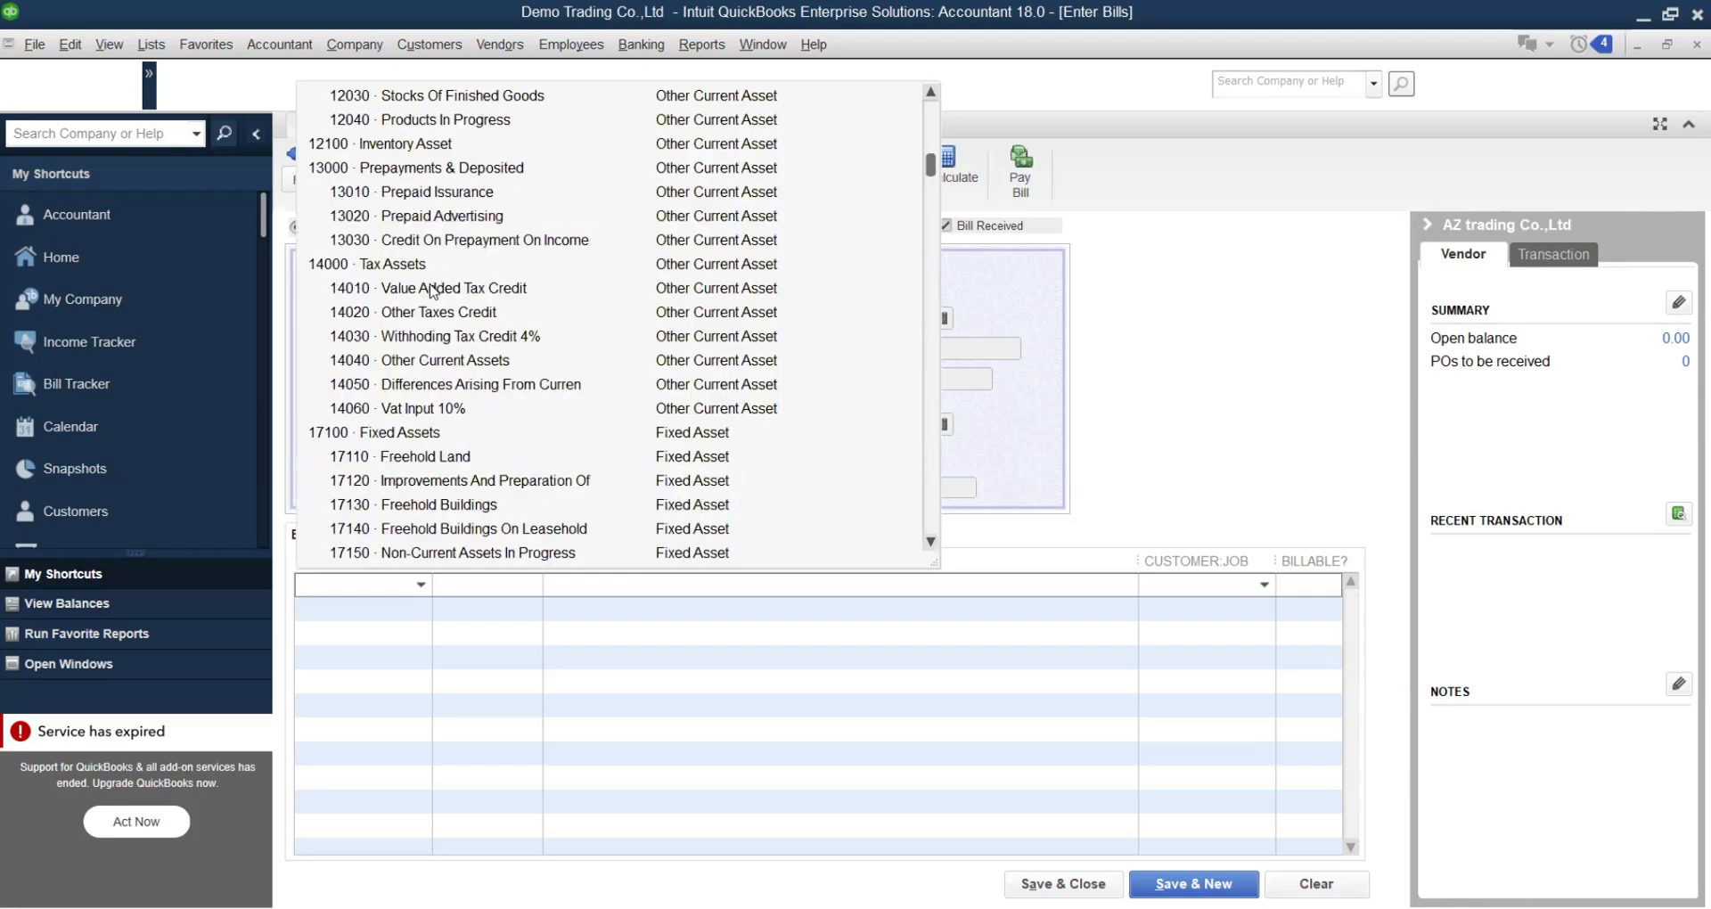
pyautogui.scroll(-6, 432, 289)
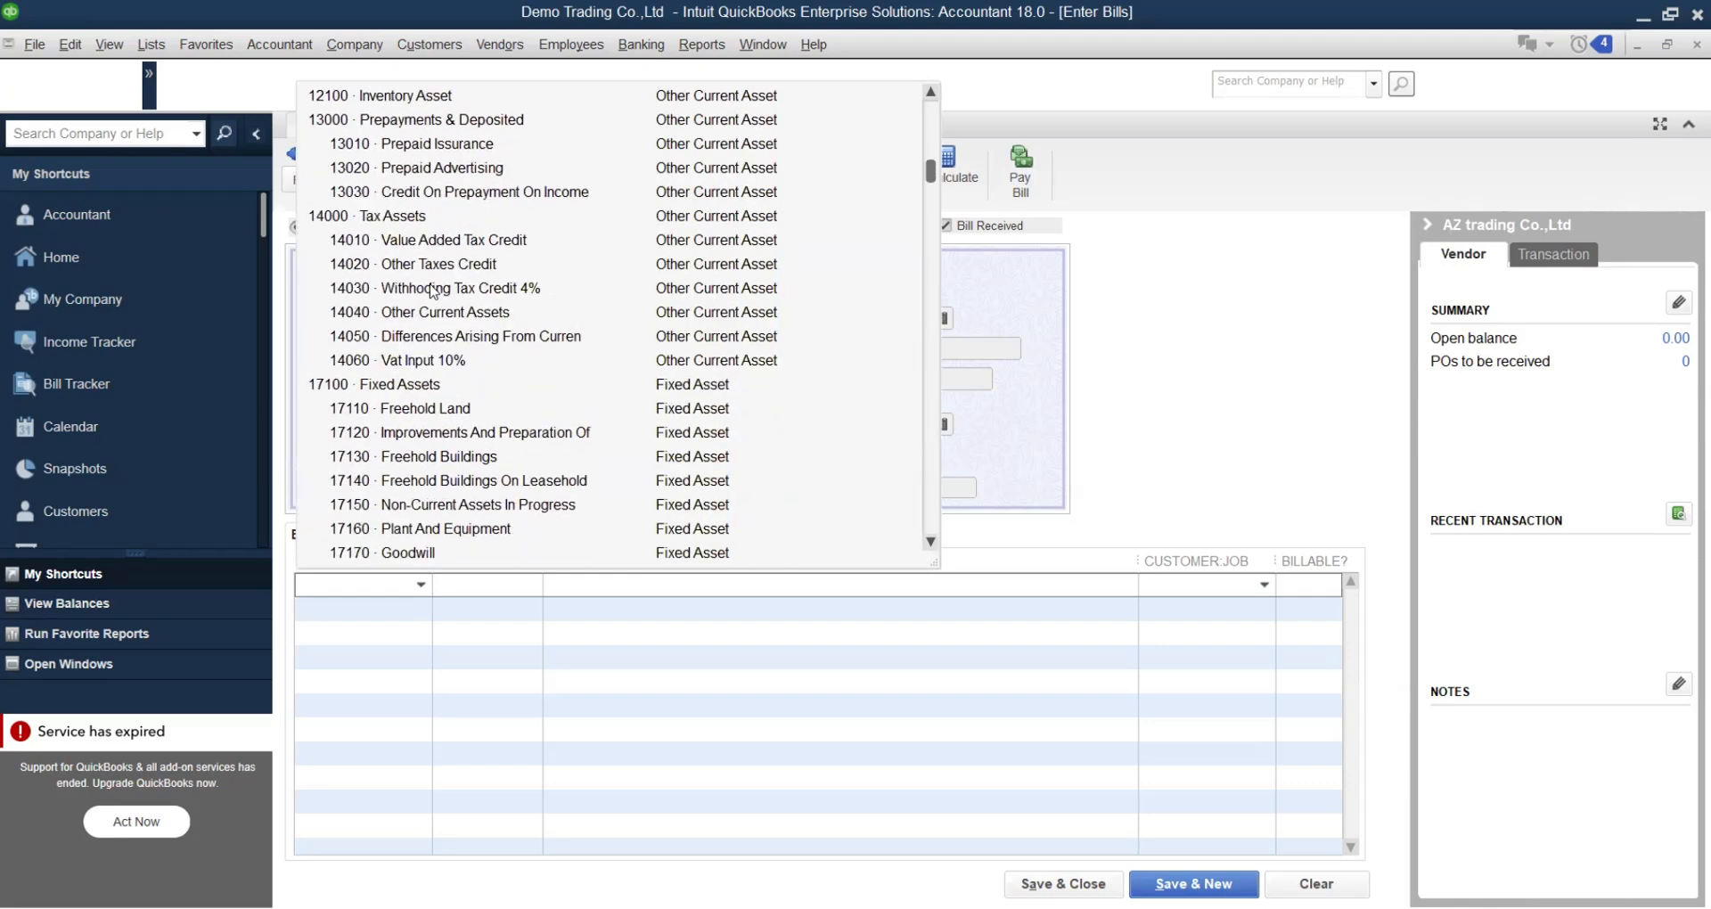
pyautogui.scroll(-3, 432, 289)
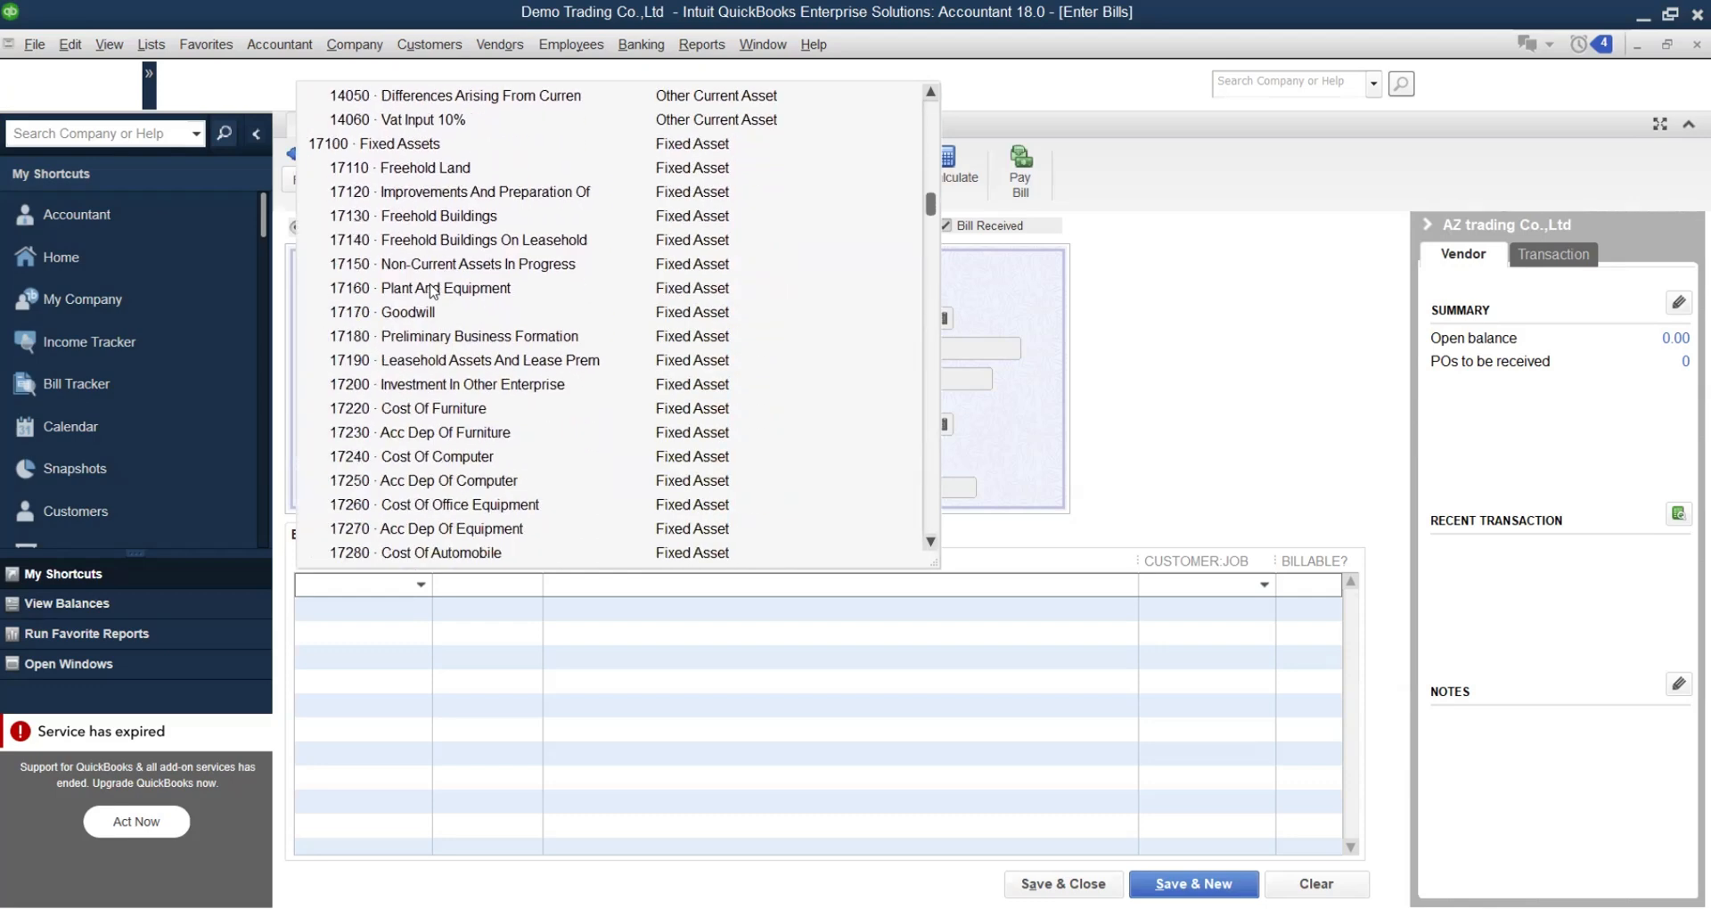
pyautogui.scroll(-2, 432, 289)
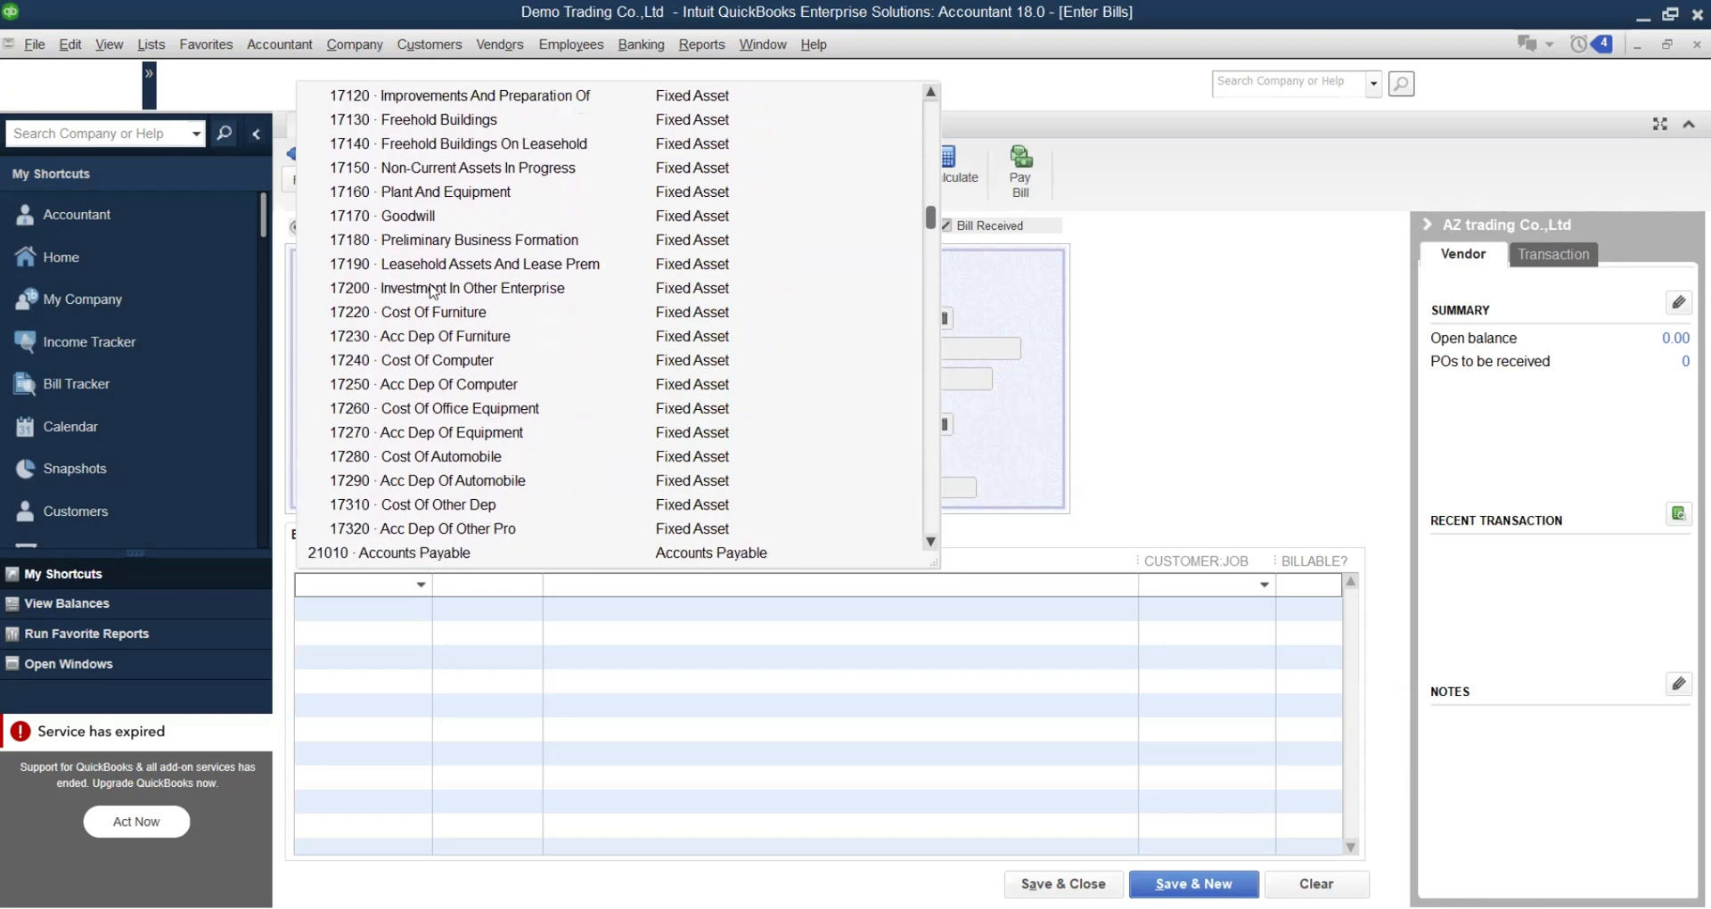
pyautogui.click(417, 458)
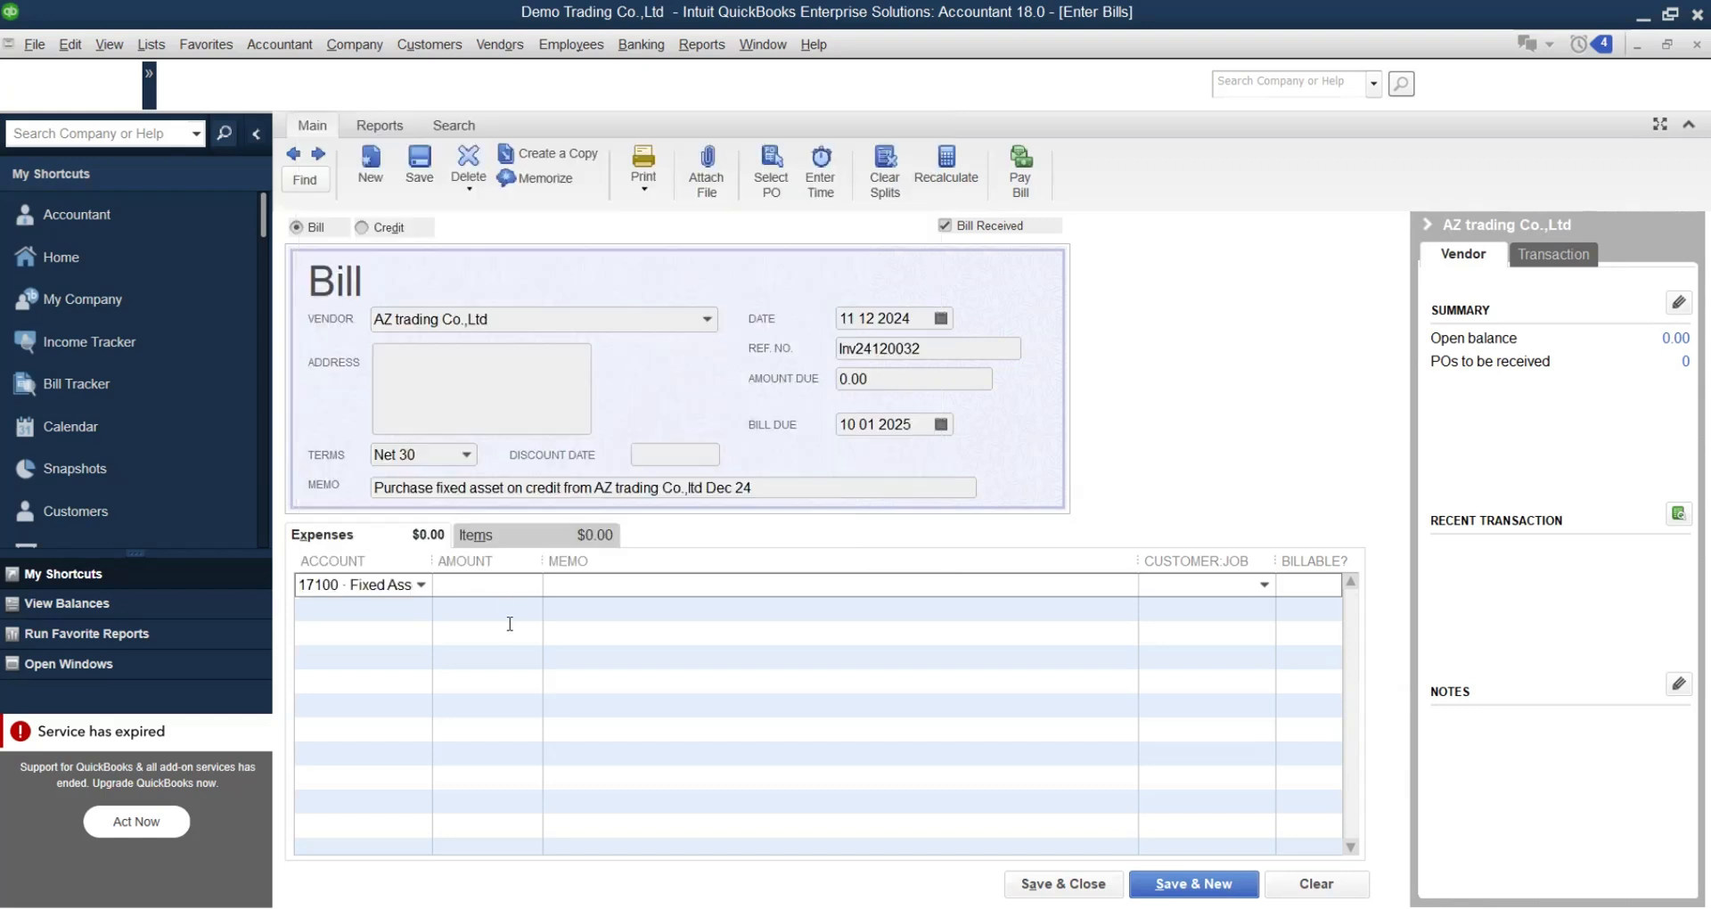
# Step: Copy the car's total of 33,000.00 from transaction 11 in Excel into the first expense line's amount in QuickBooks
pyautogui.hotkey('alt', 'Tab')
pyautogui.click(506, 584)
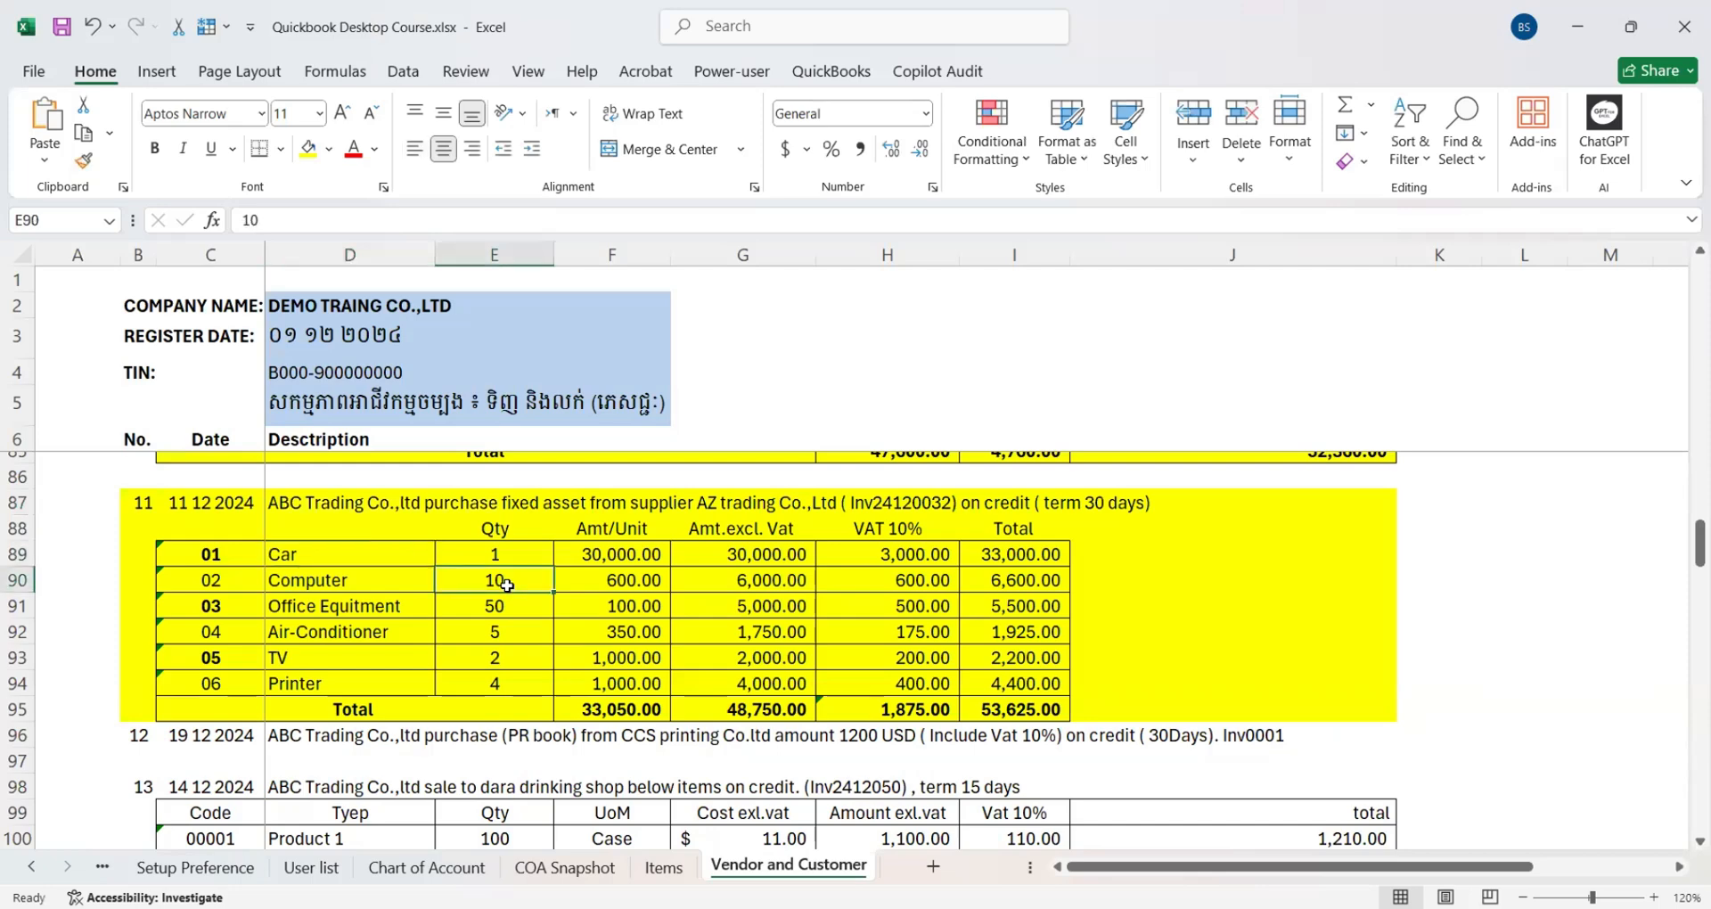
pyautogui.press('Up')
pyautogui.press('Right')
pyautogui.press('Left')
pyautogui.press('Left')
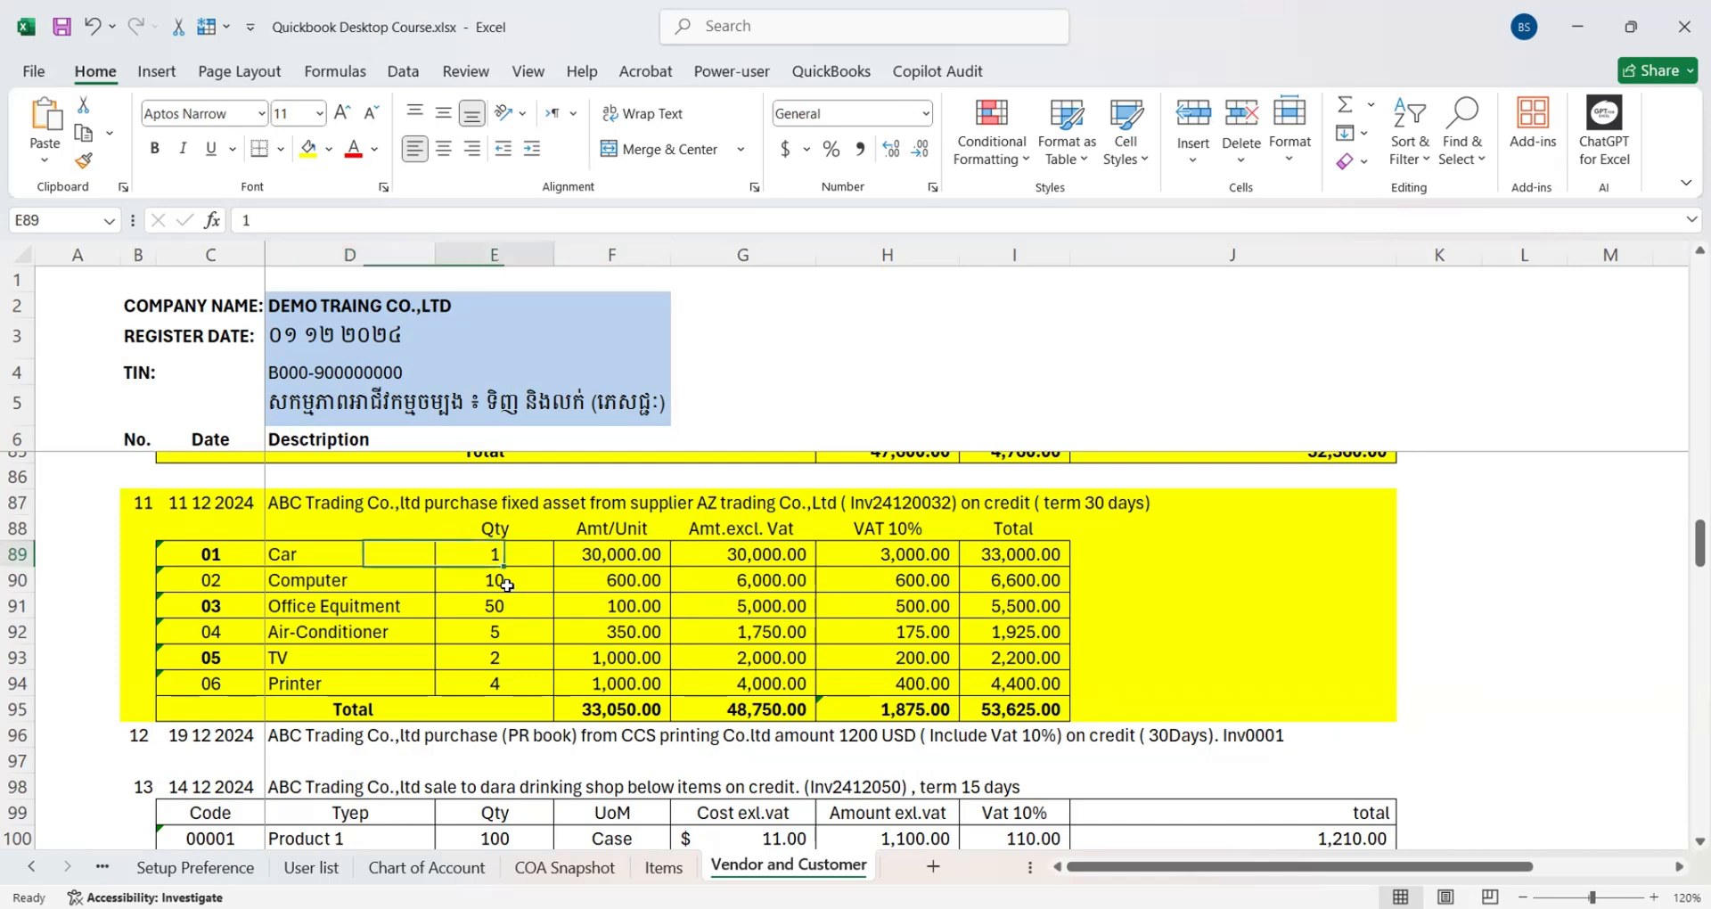
pyautogui.press('Right')
pyautogui.press('Right')
pyautogui.press('Right')
pyautogui.press('Right')
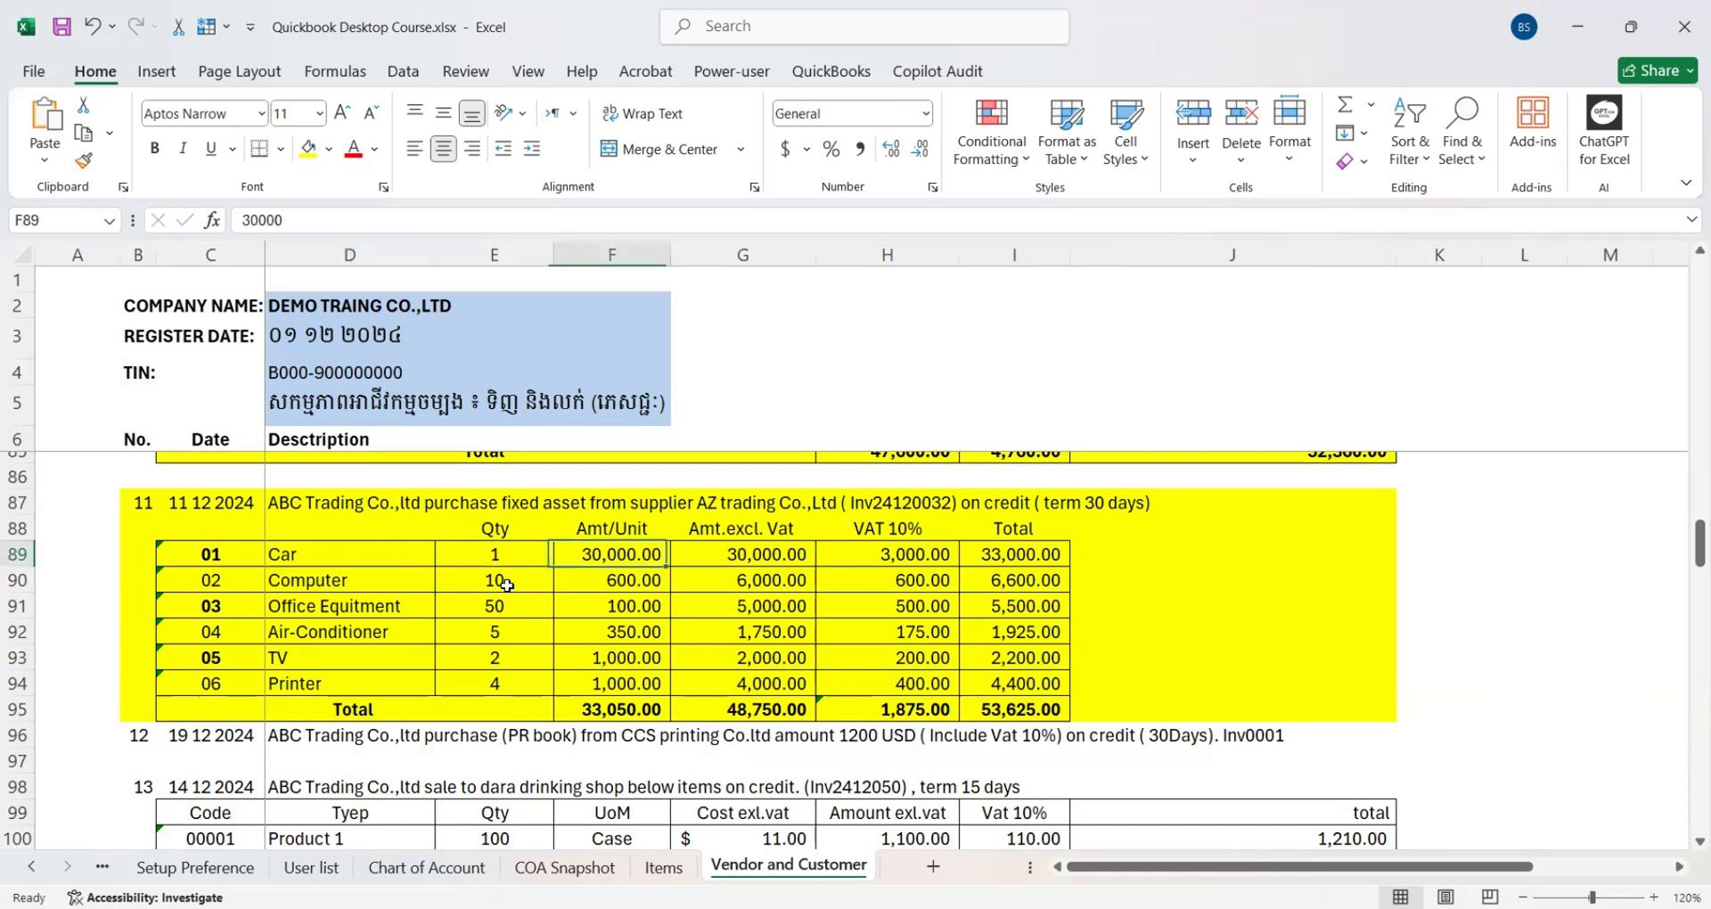
pyautogui.hotkey('ctrl', 'c')
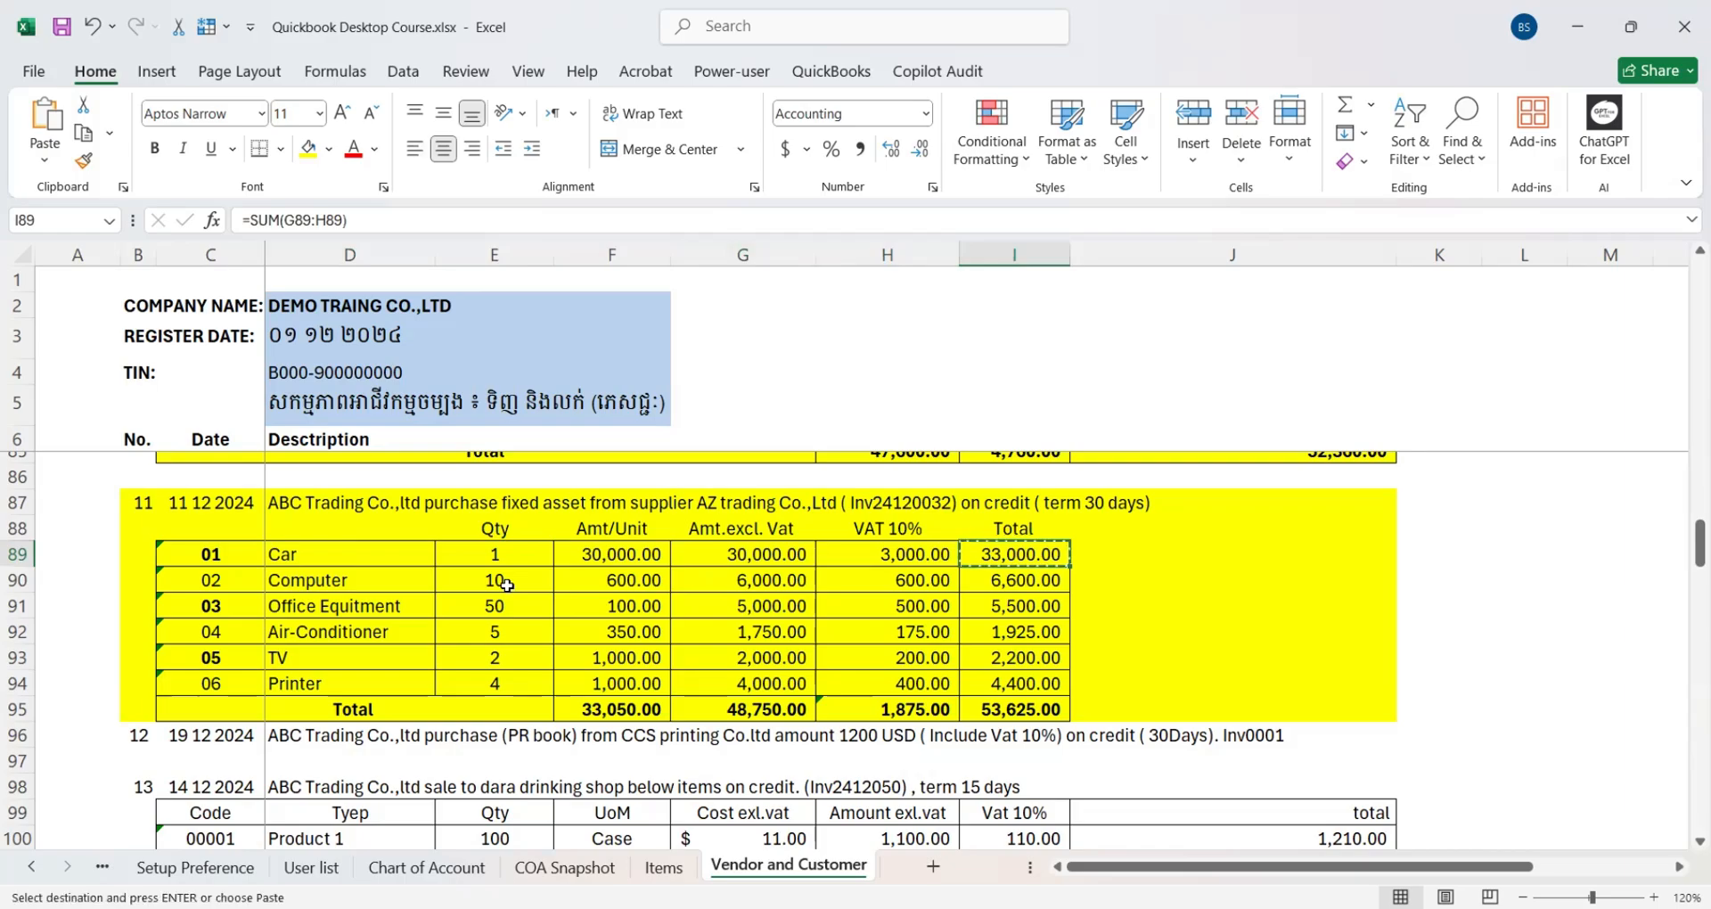
pyautogui.hotkey('alt', 'Tab')
pyautogui.hotkey('ctrl', 'v')
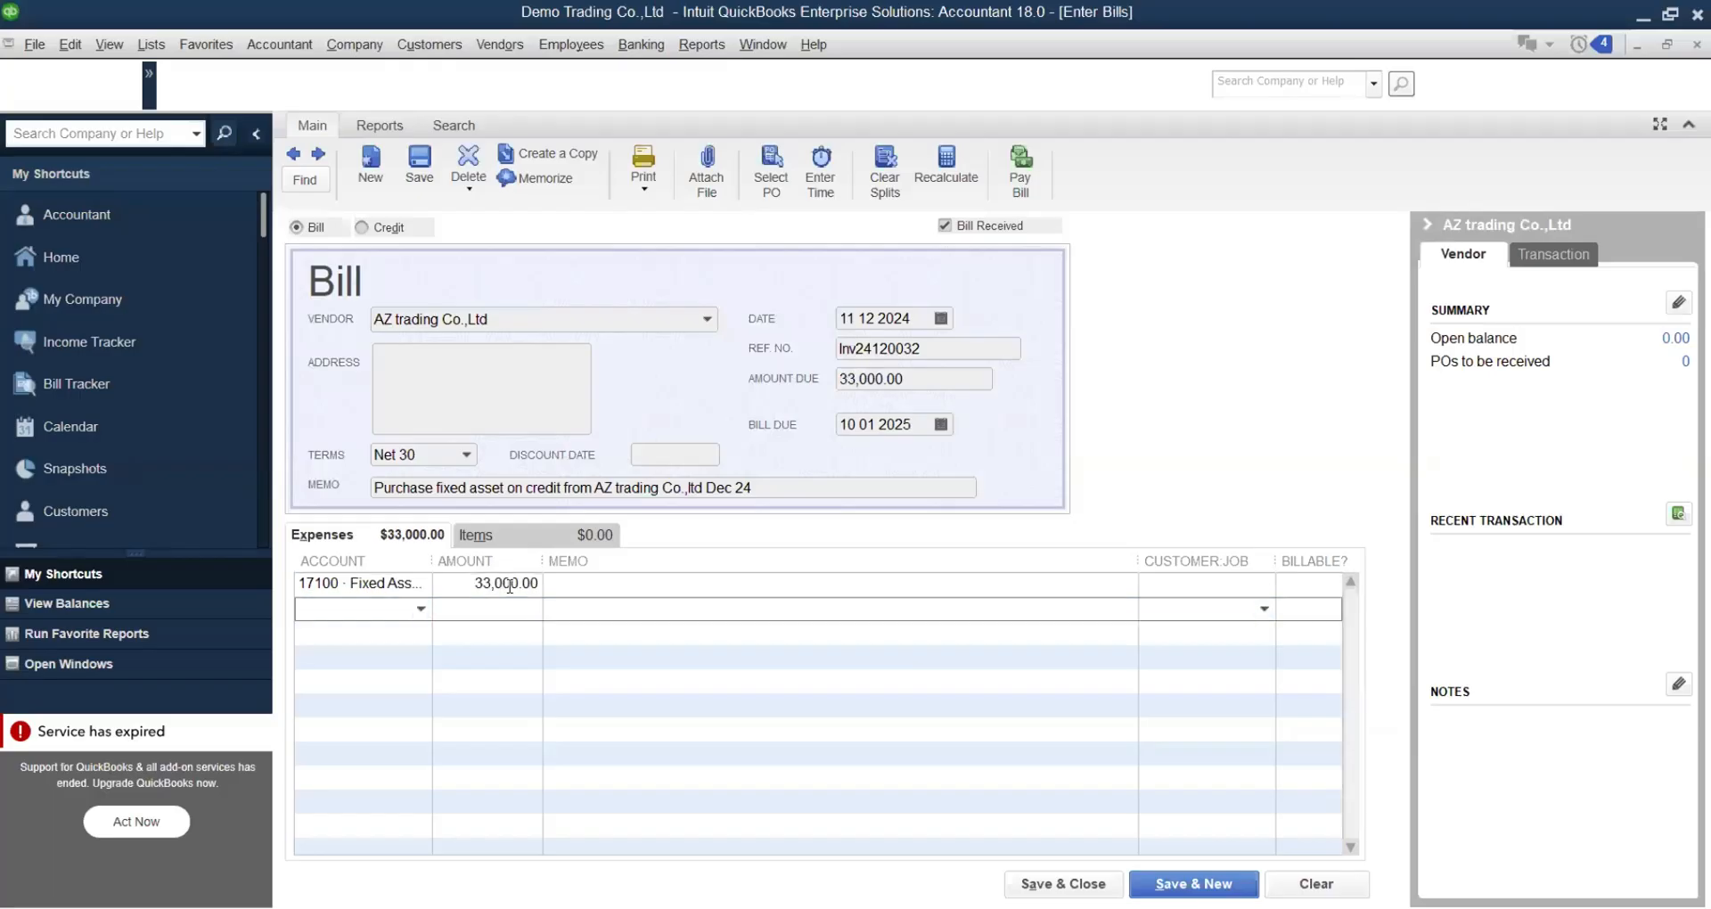
# Step: Set the second expense line's account to 17240 Cost Of Computer for the computers listed in the workbook
pyautogui.hotkey('alt', 'Tab')
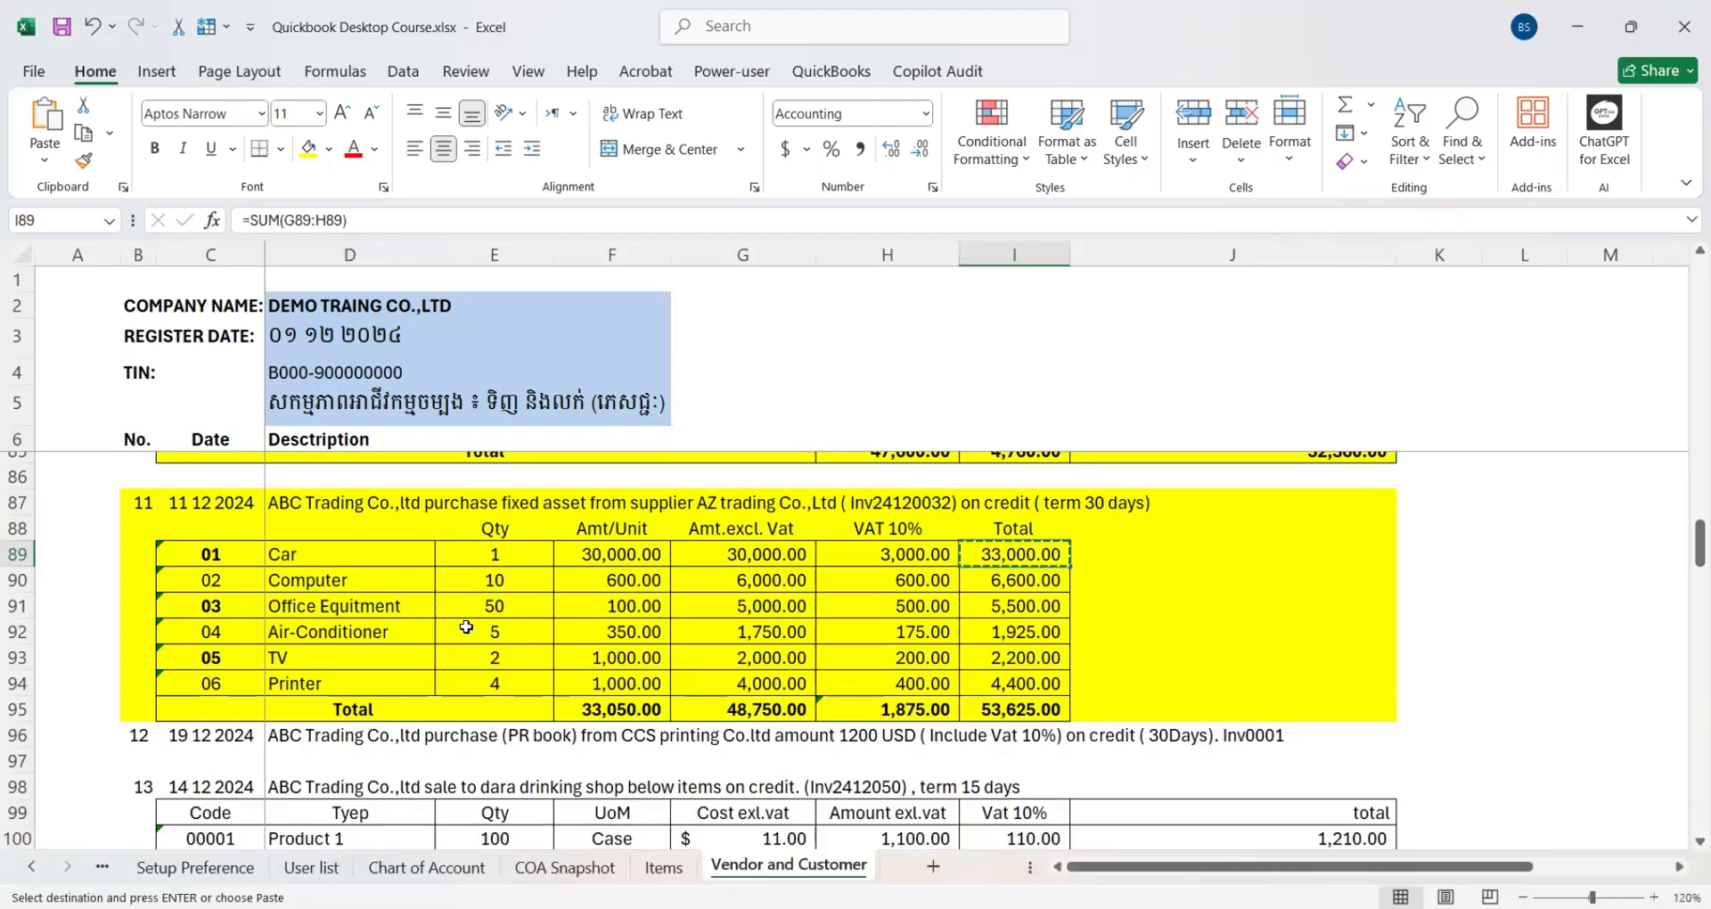
pyautogui.hotkey('alt', 'Tab')
pyautogui.click(421, 608)
pyautogui.scroll(10, 482, 406)
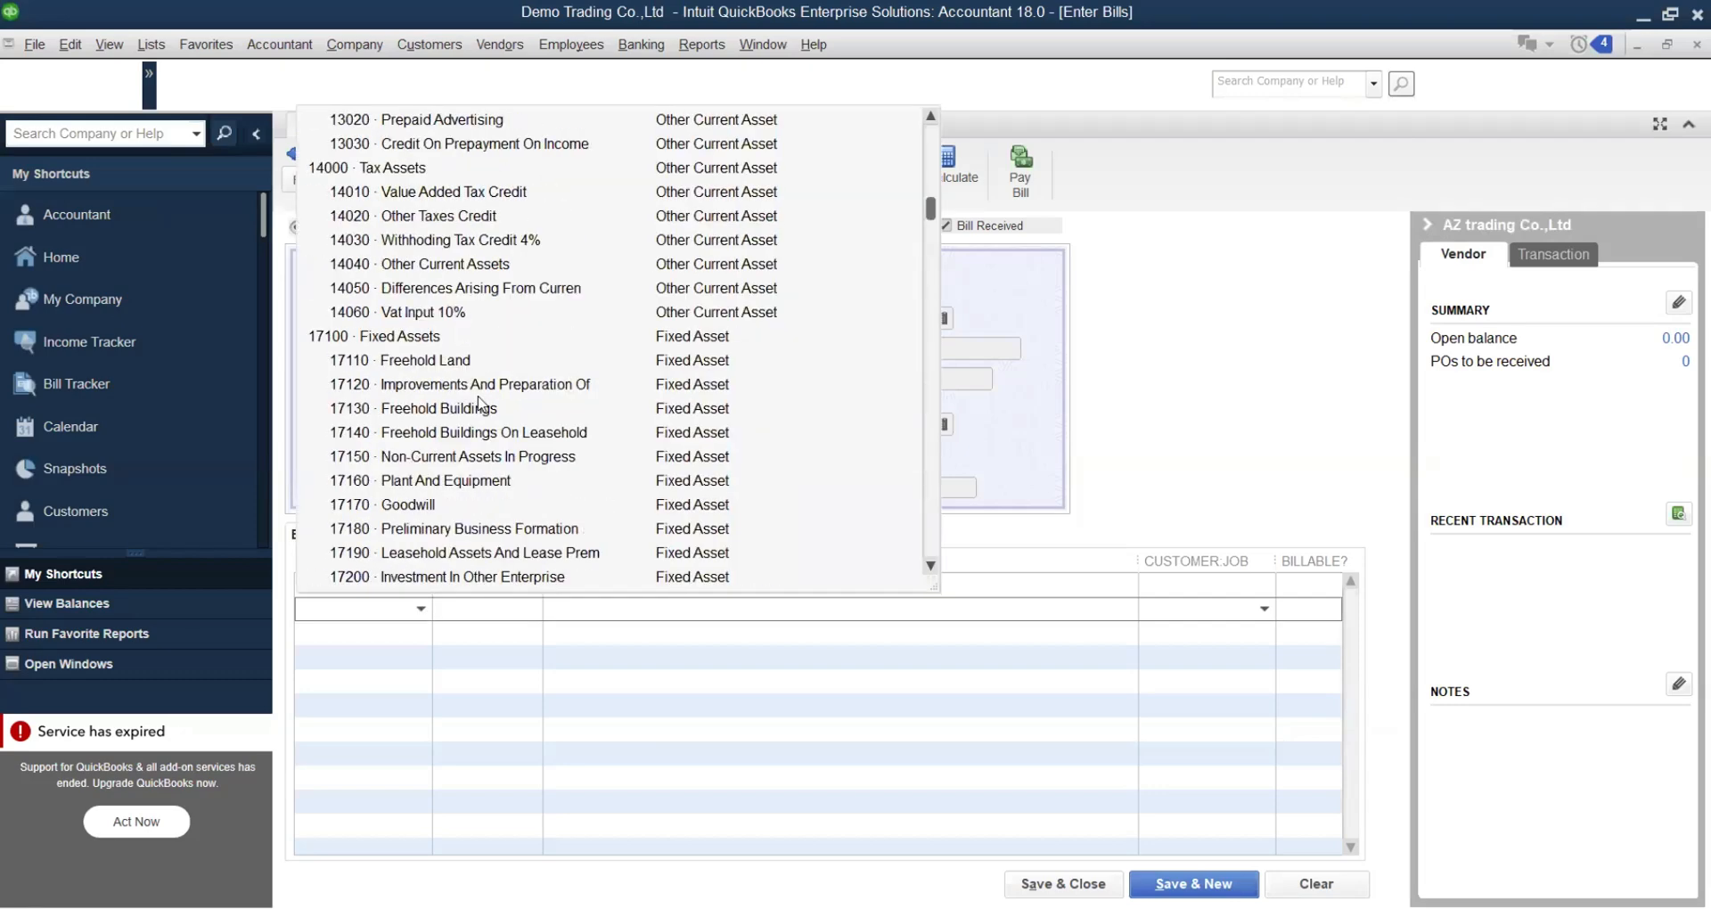
pyautogui.scroll(-2, 478, 404)
pyautogui.scroll(-4, 478, 404)
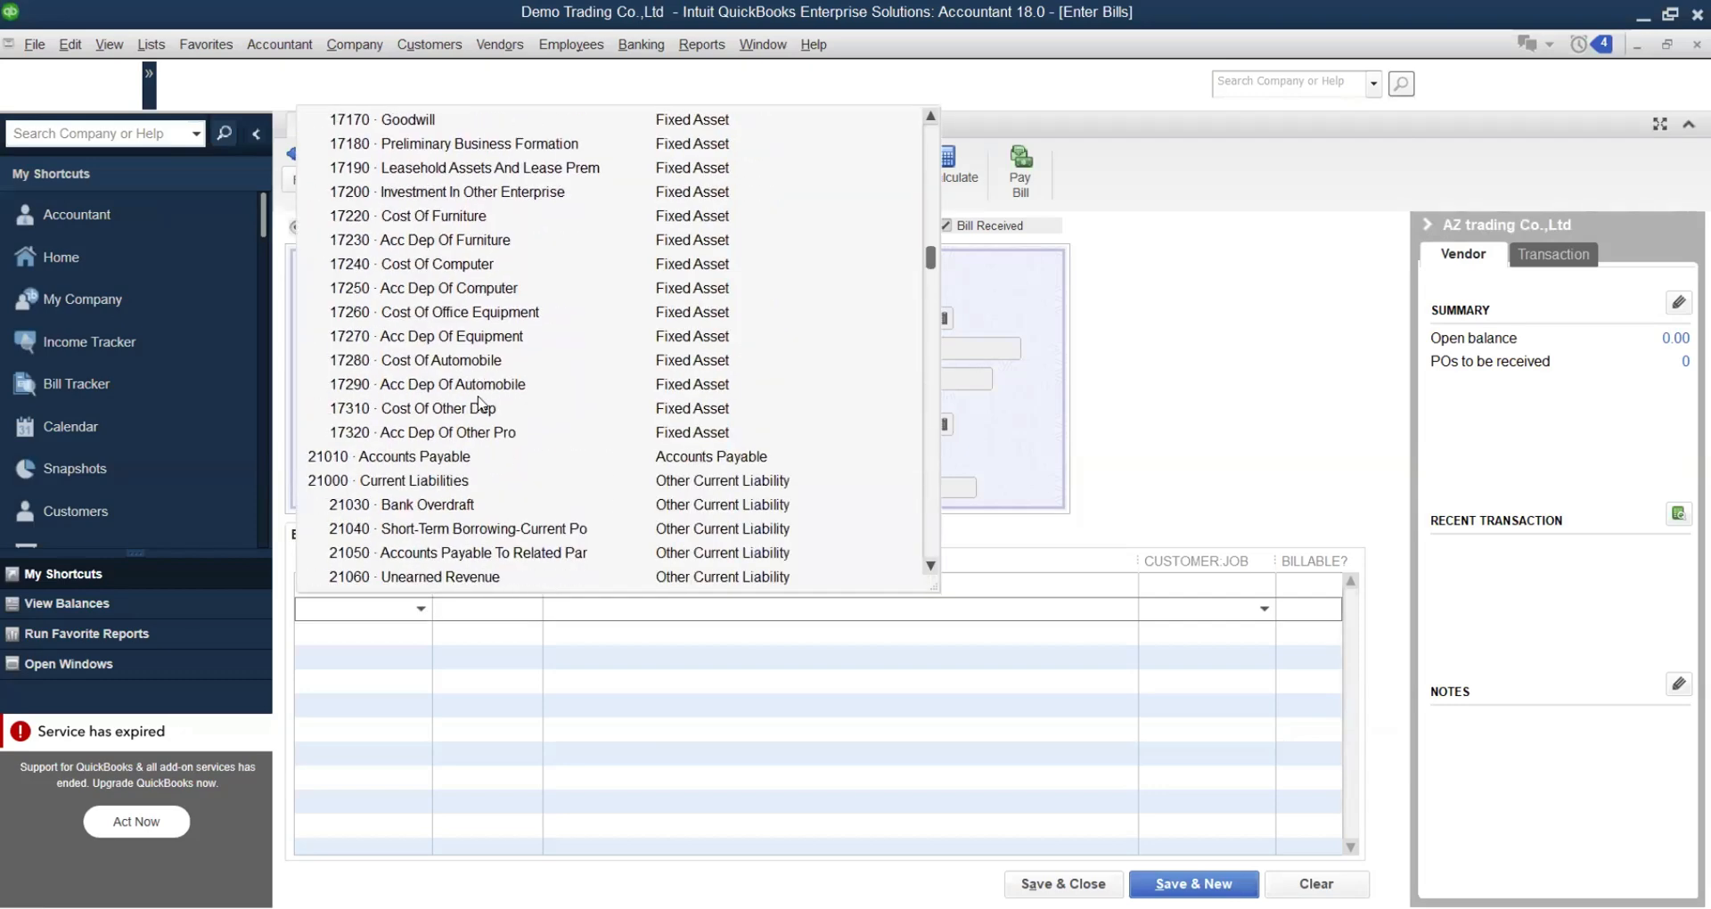
pyautogui.click(421, 265)
pyautogui.click(471, 612)
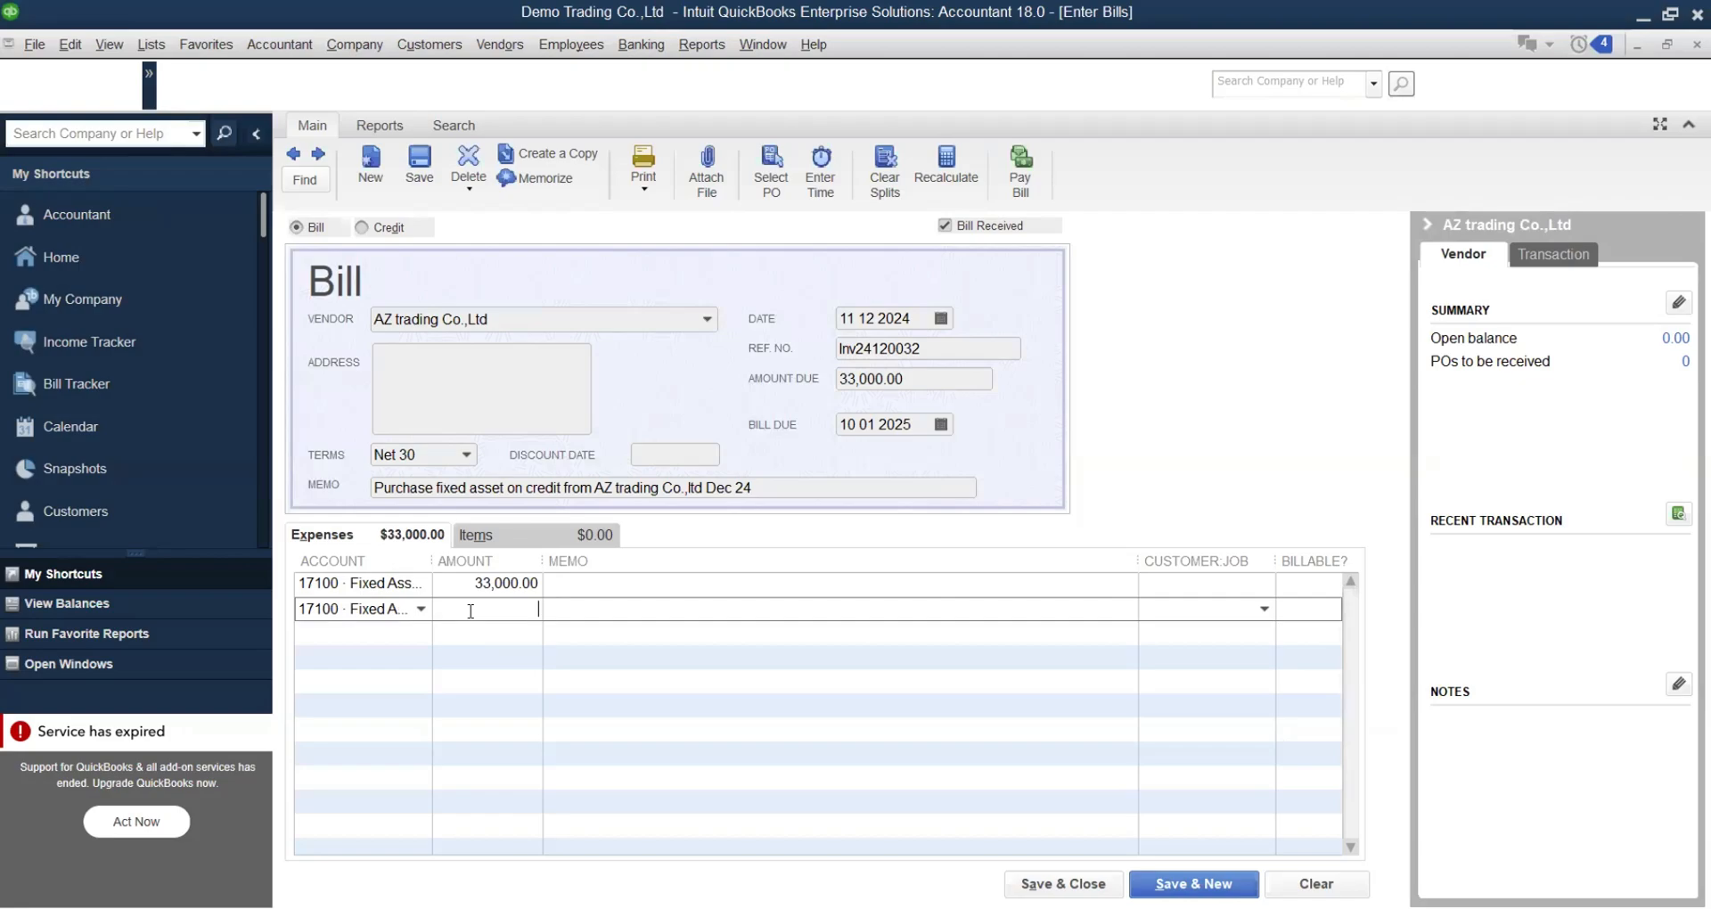
# Step: Copy the computers' VAT-exclusive amount of 6,000.00 from Excel into the second expense line of the QuickBooks bill
pyautogui.hotkey('alt', 'Tab')
pyautogui.press('Left')
pyautogui.press('Left')
pyautogui.press('Left')
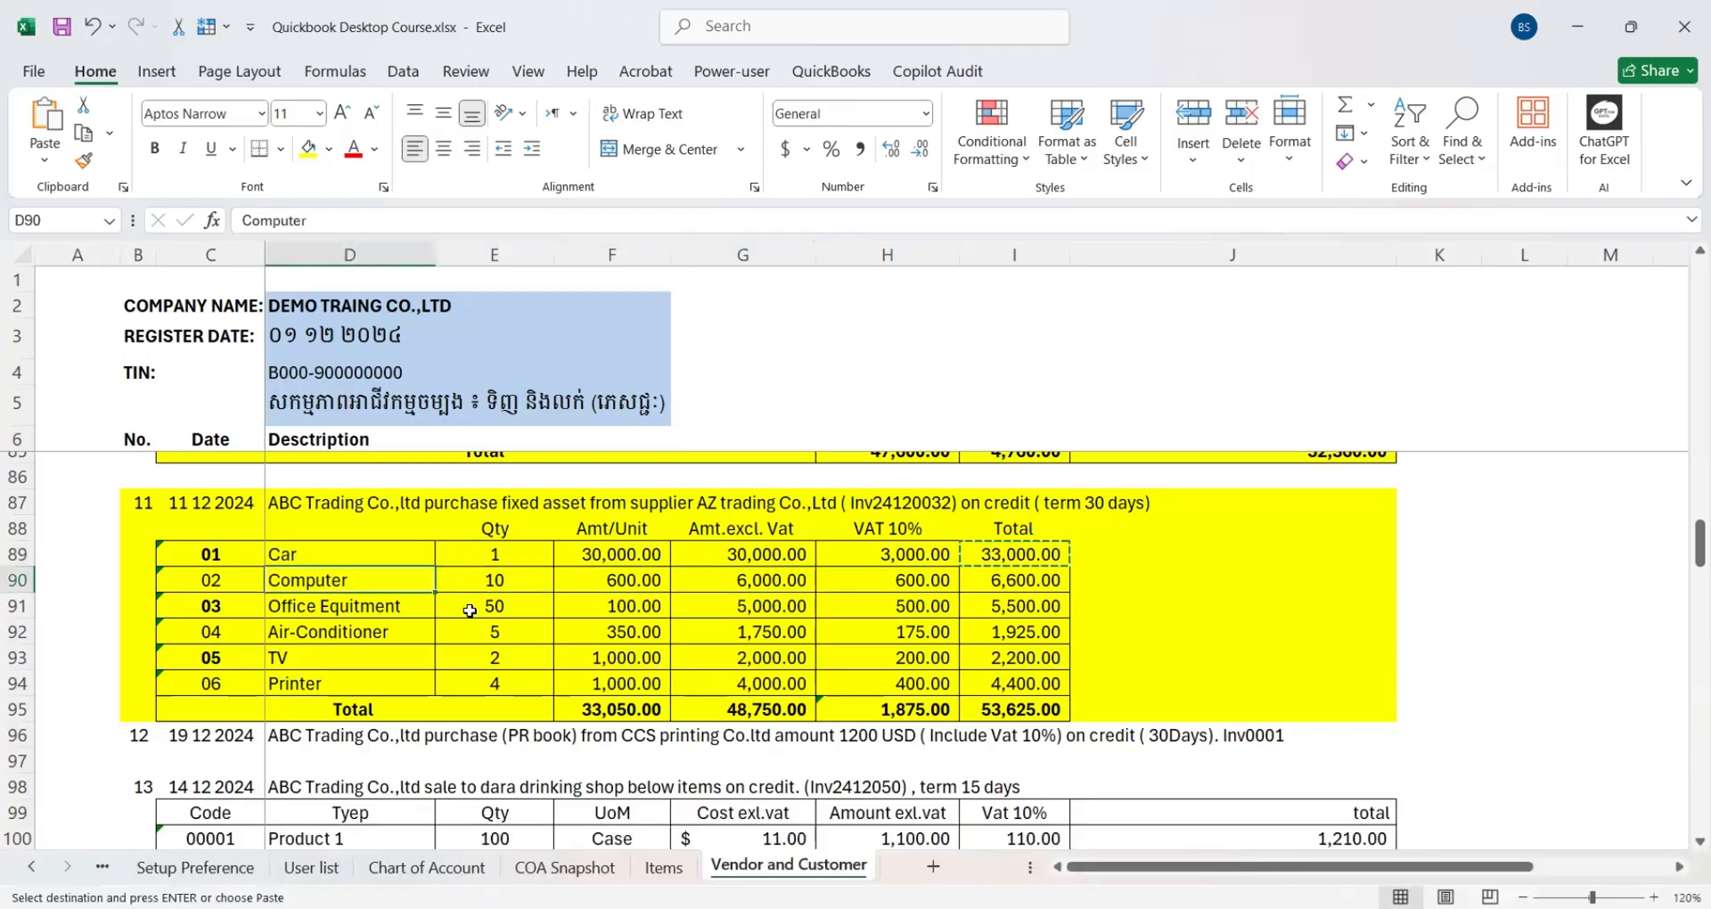
pyautogui.press('Right')
pyautogui.press('Right')
pyautogui.press('Right')
pyautogui.press('Right')
pyautogui.press('Left')
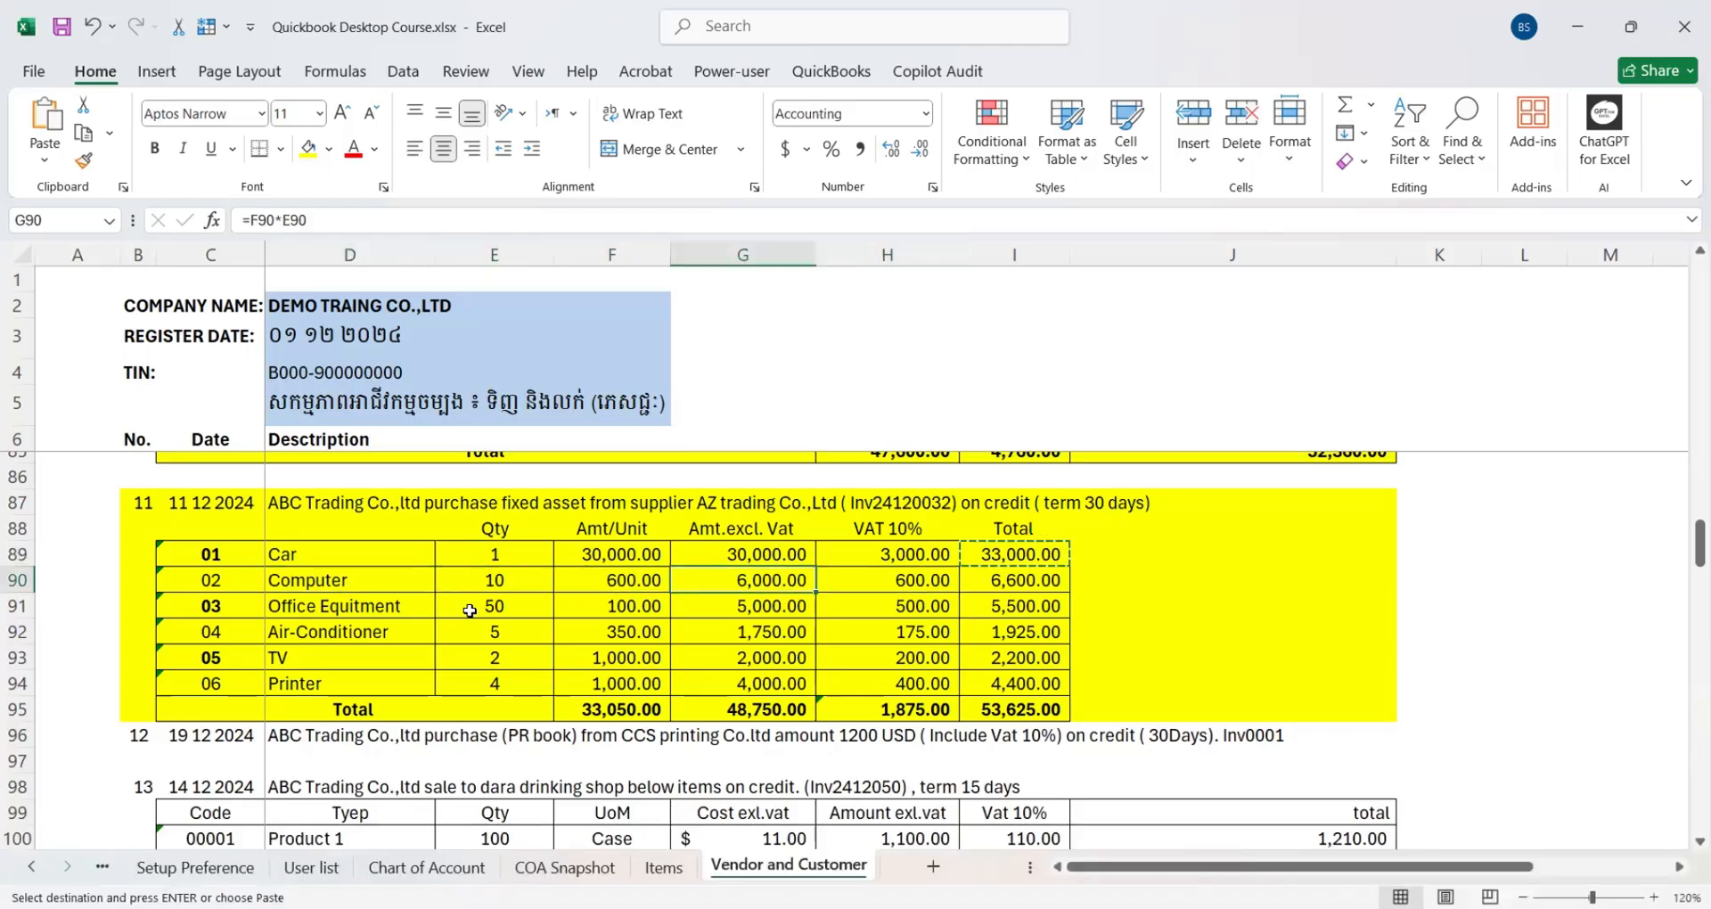
pyautogui.press('Right')
pyautogui.press('Left')
pyautogui.hotkey('ctrl', 'c')
pyautogui.hotkey('alt', 'Tab')
pyautogui.hotkey('ctrl', 'v')
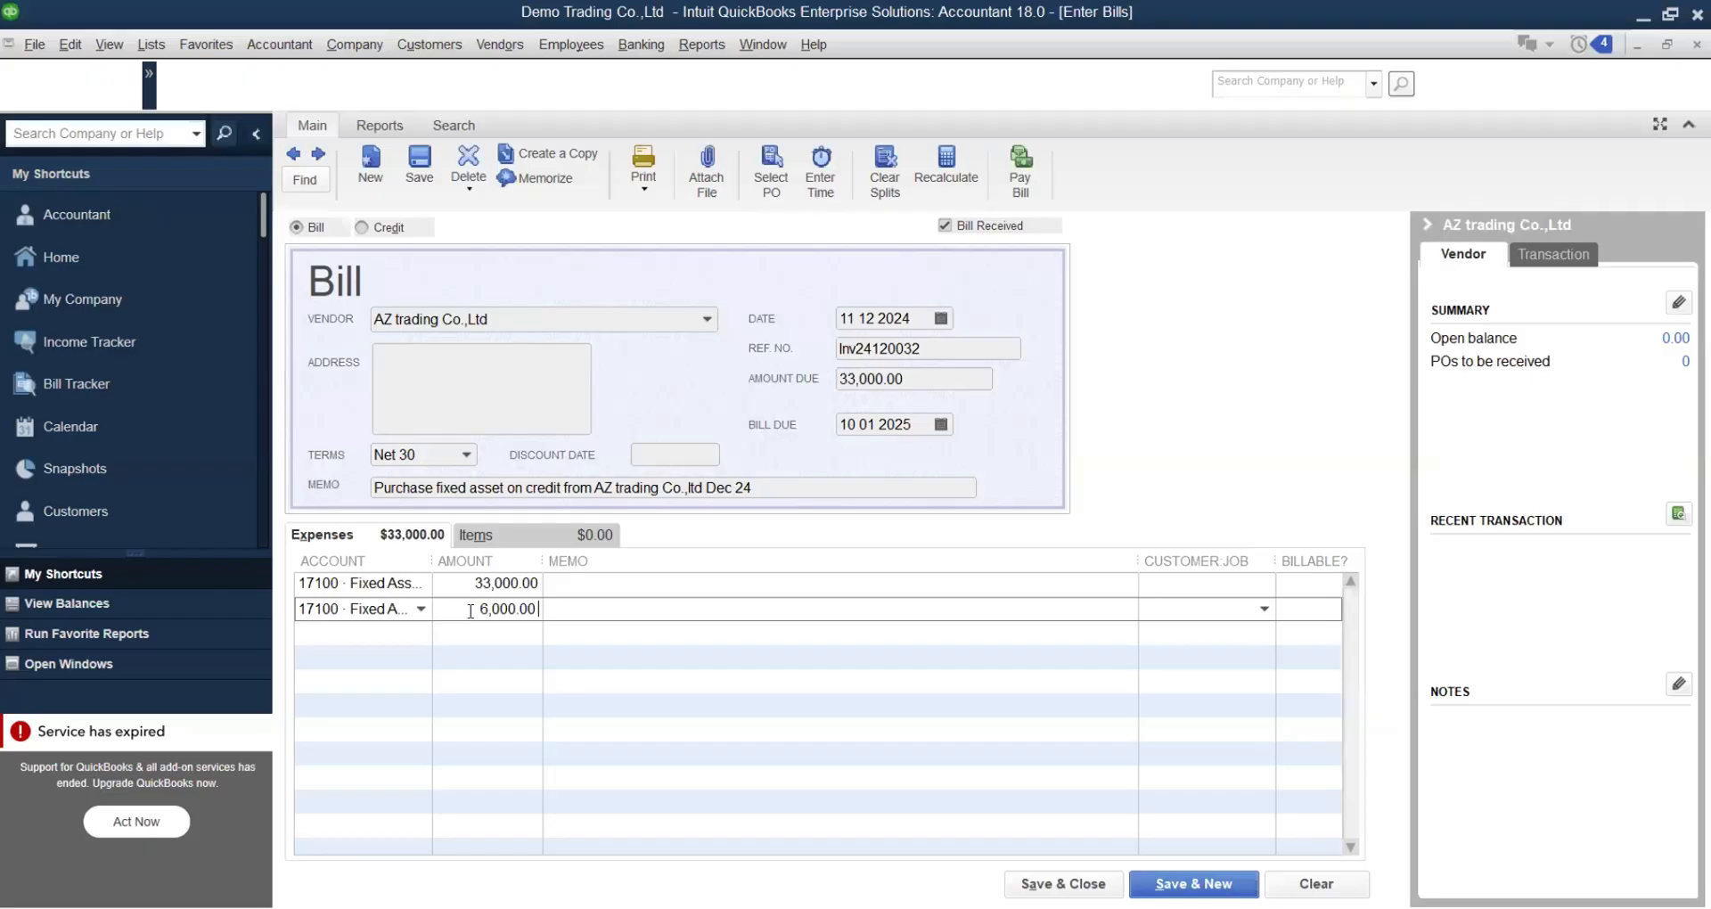
pyautogui.press('Down')
# Step: Set the third expense line's account to 17260 Cost Of Office Equipment for the office equipment listed in transaction 11
pyautogui.click(380, 631)
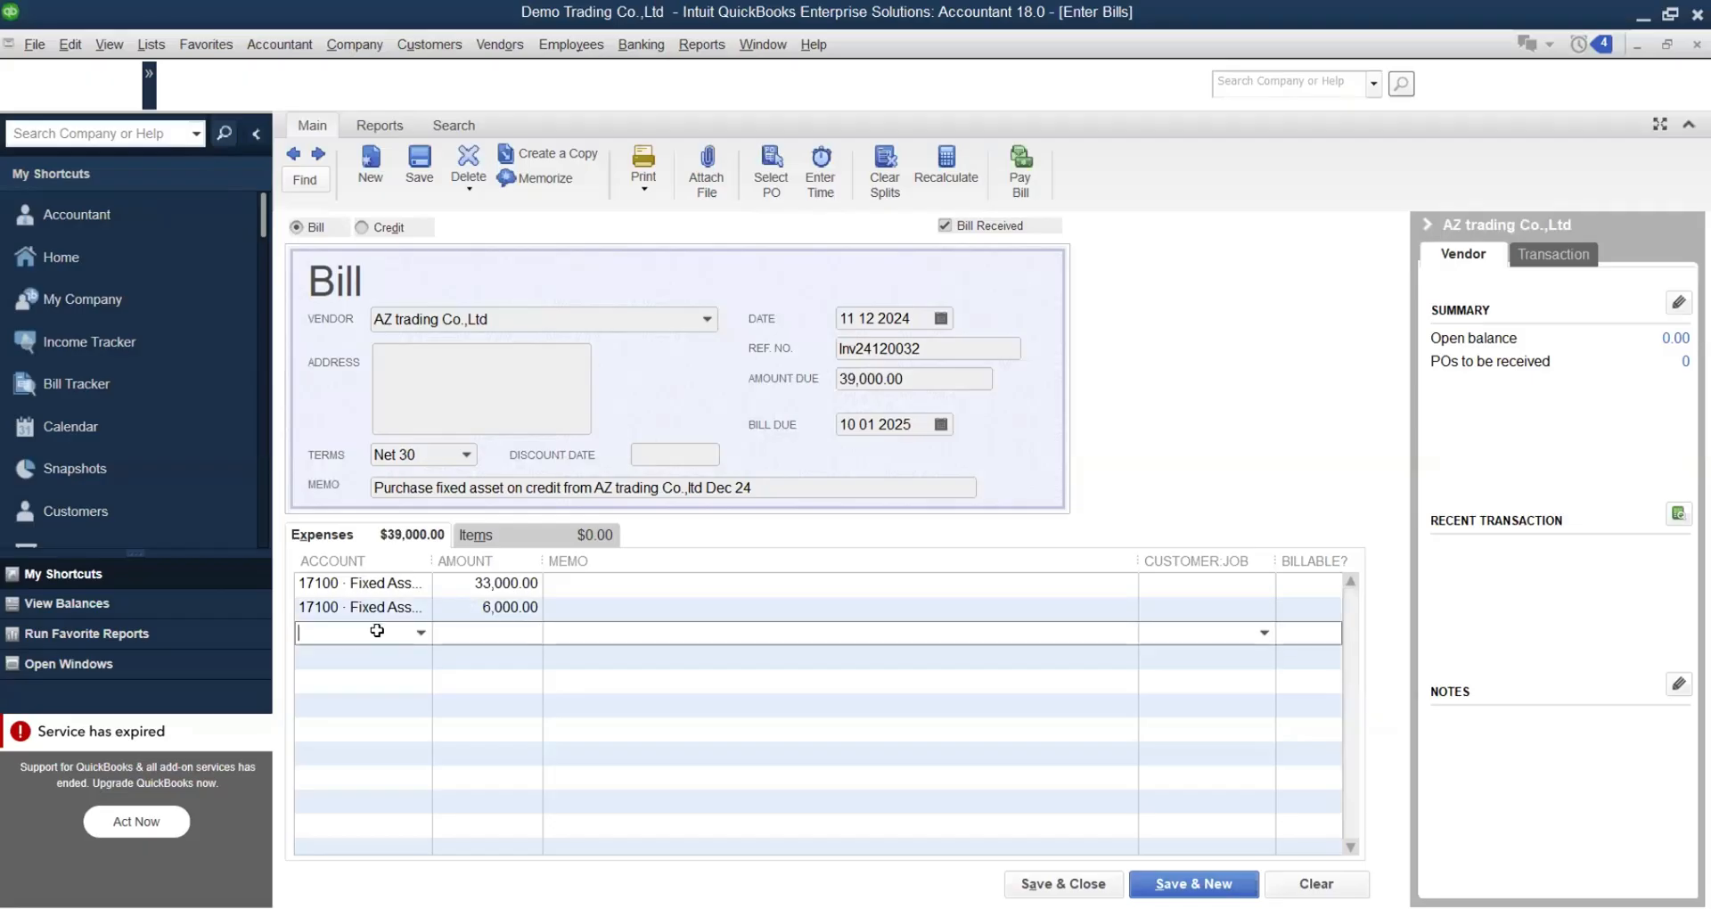
pyautogui.hotkey('alt', 'Tab')
pyautogui.hotkey('alt', 'Tab')
pyautogui.click(421, 632)
pyautogui.scroll(15, 428, 410)
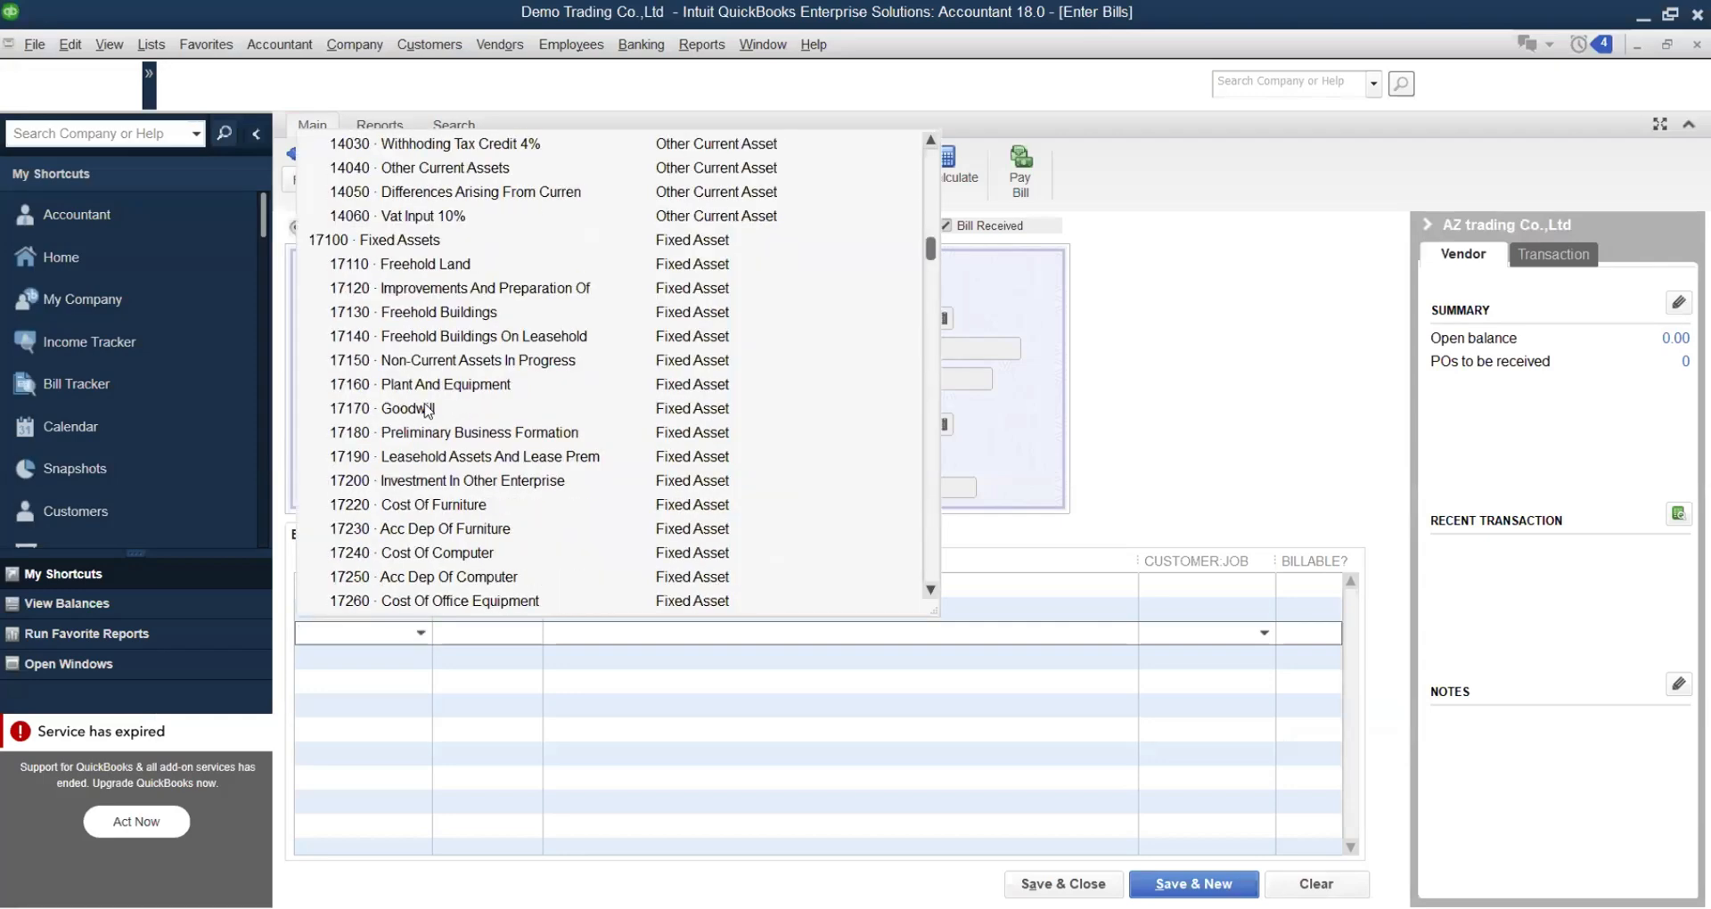
pyautogui.scroll(1, 427, 411)
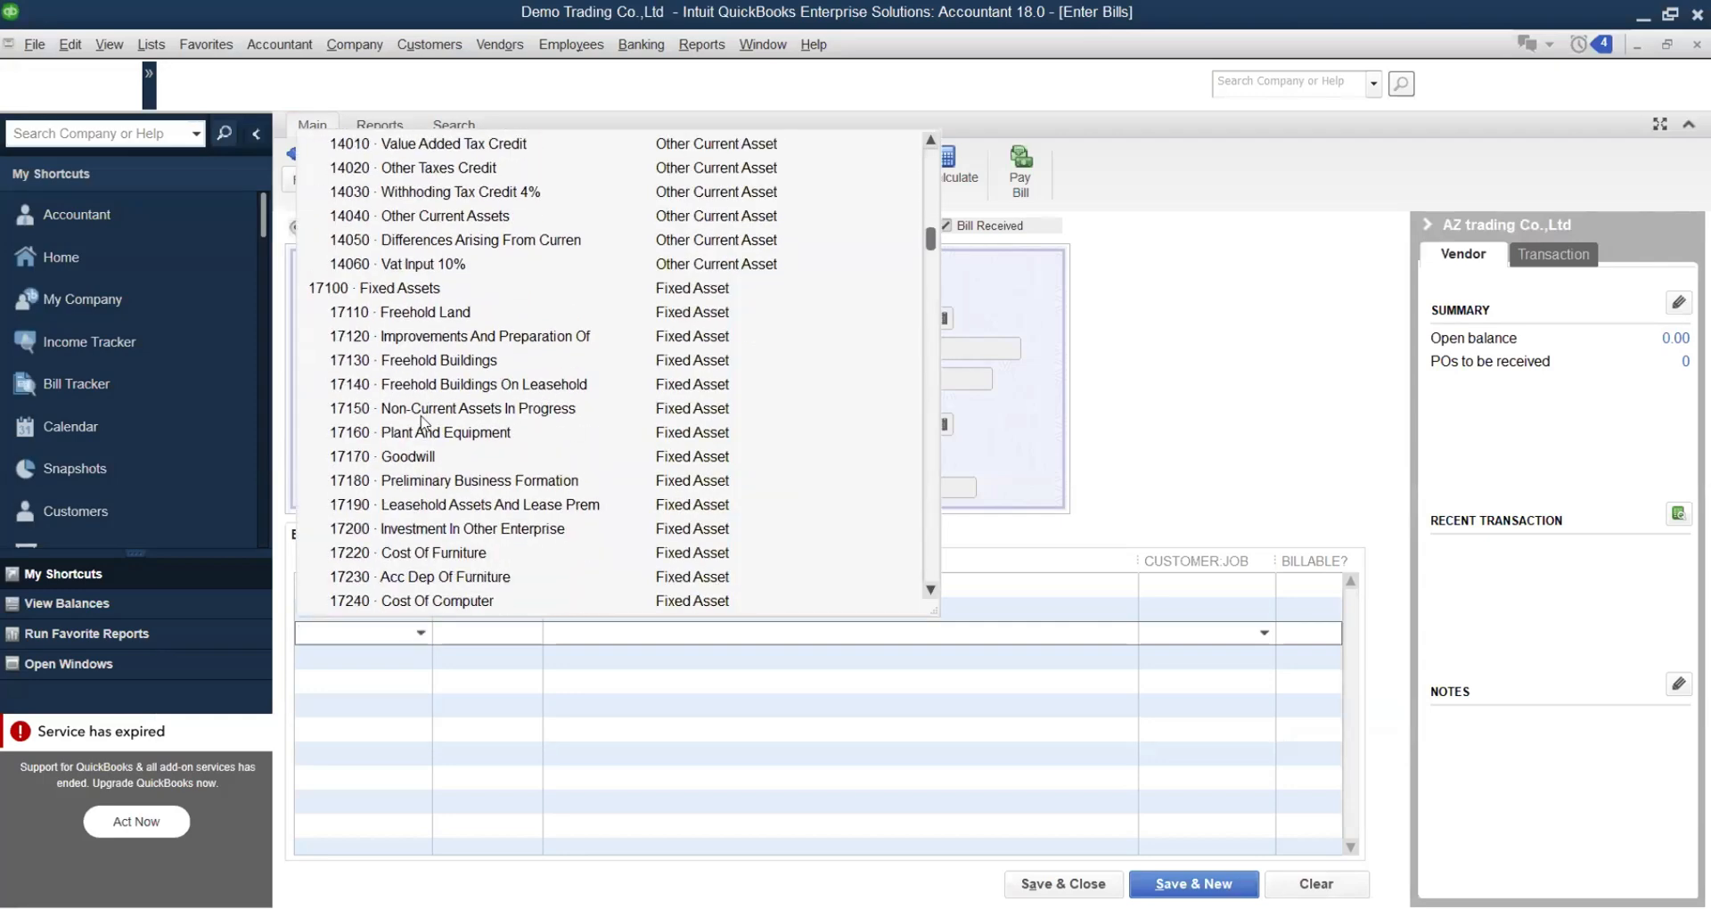
pyautogui.scroll(-3, 427, 411)
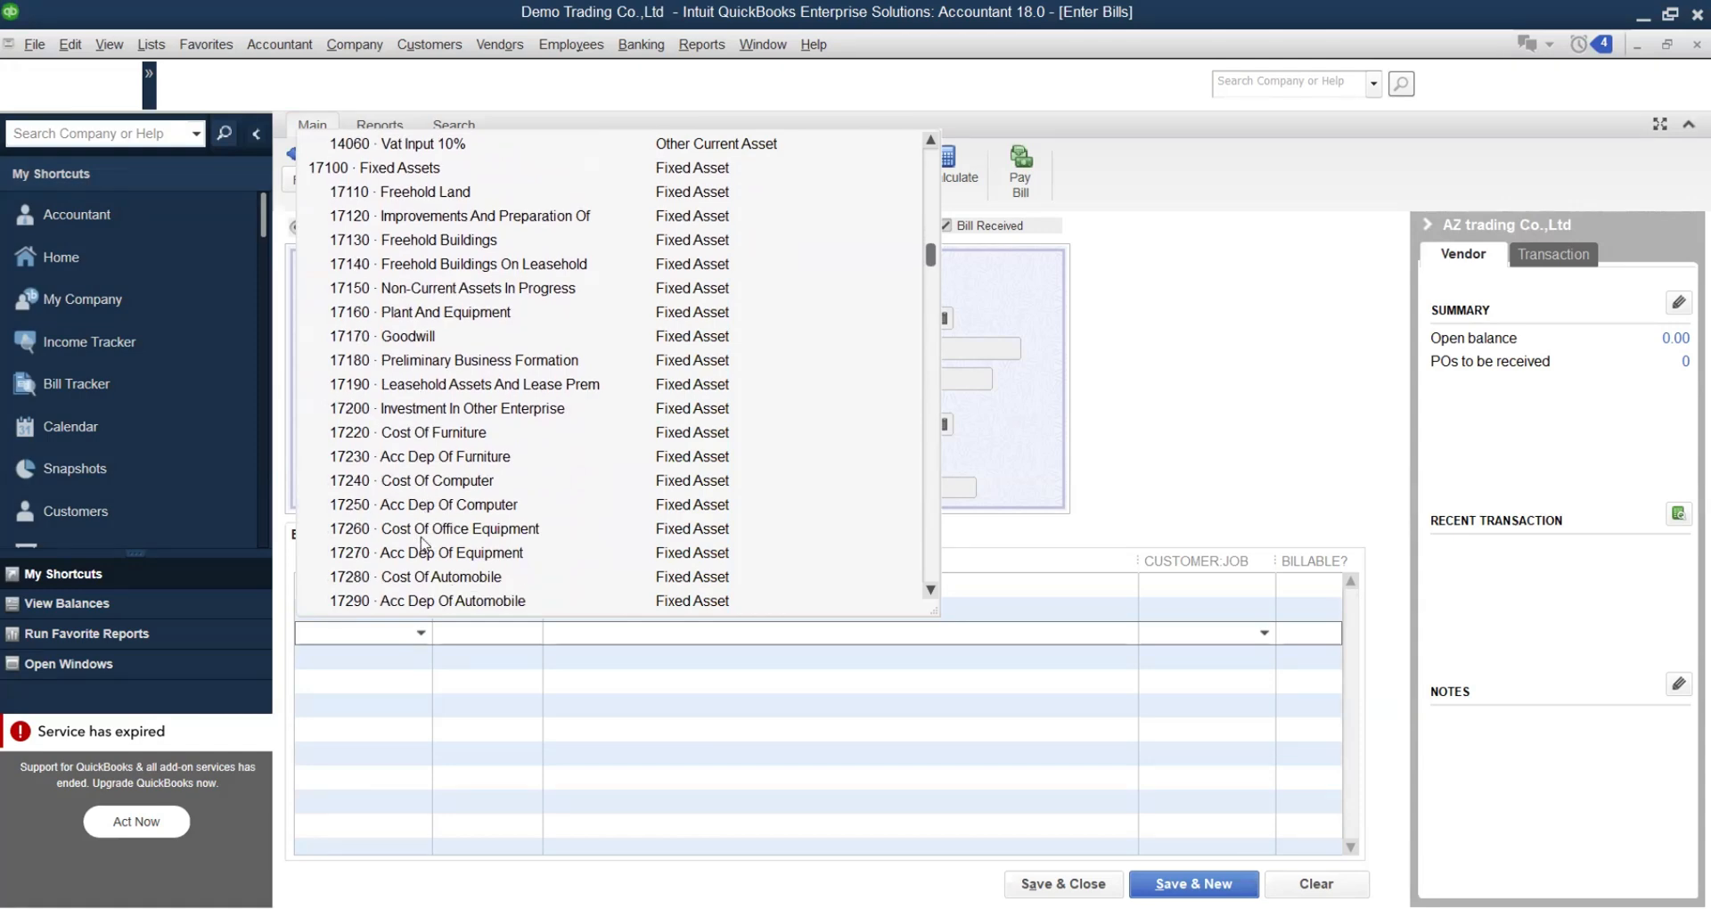
pyautogui.click(423, 531)
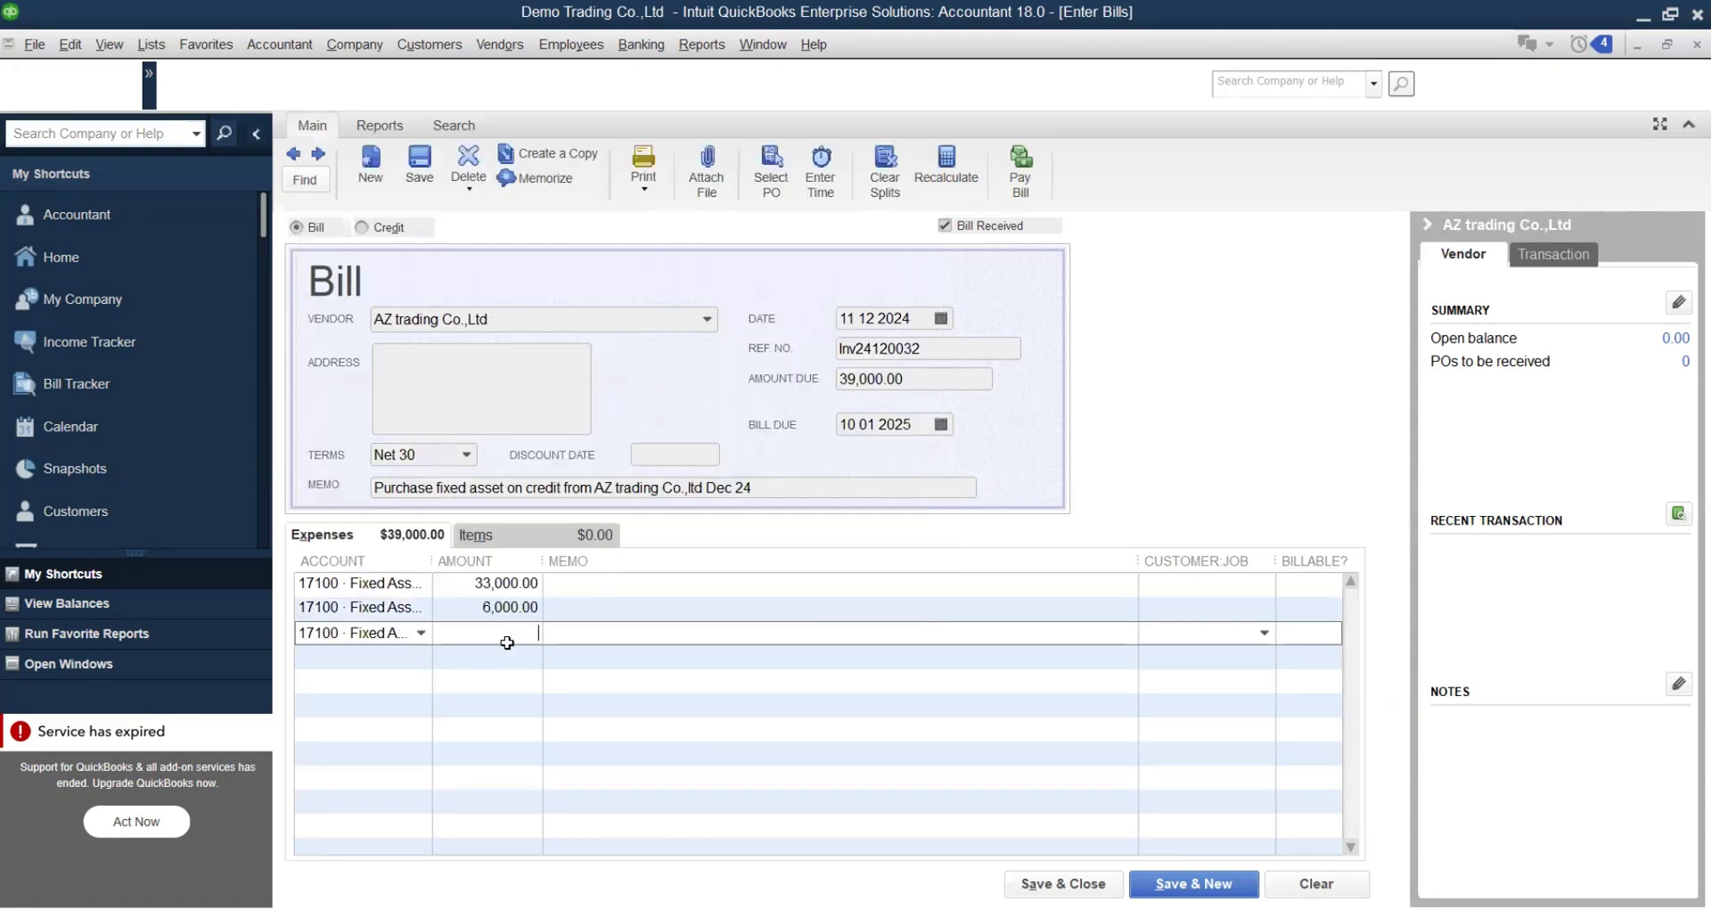
# Step: Enter the office equipment's VAT-exclusive amount of 5,000.00 from the Excel workbook on the bill's third expense line
pyautogui.hotkey('alt', 'Tab')
pyautogui.hotkey('alt', 'Tab')
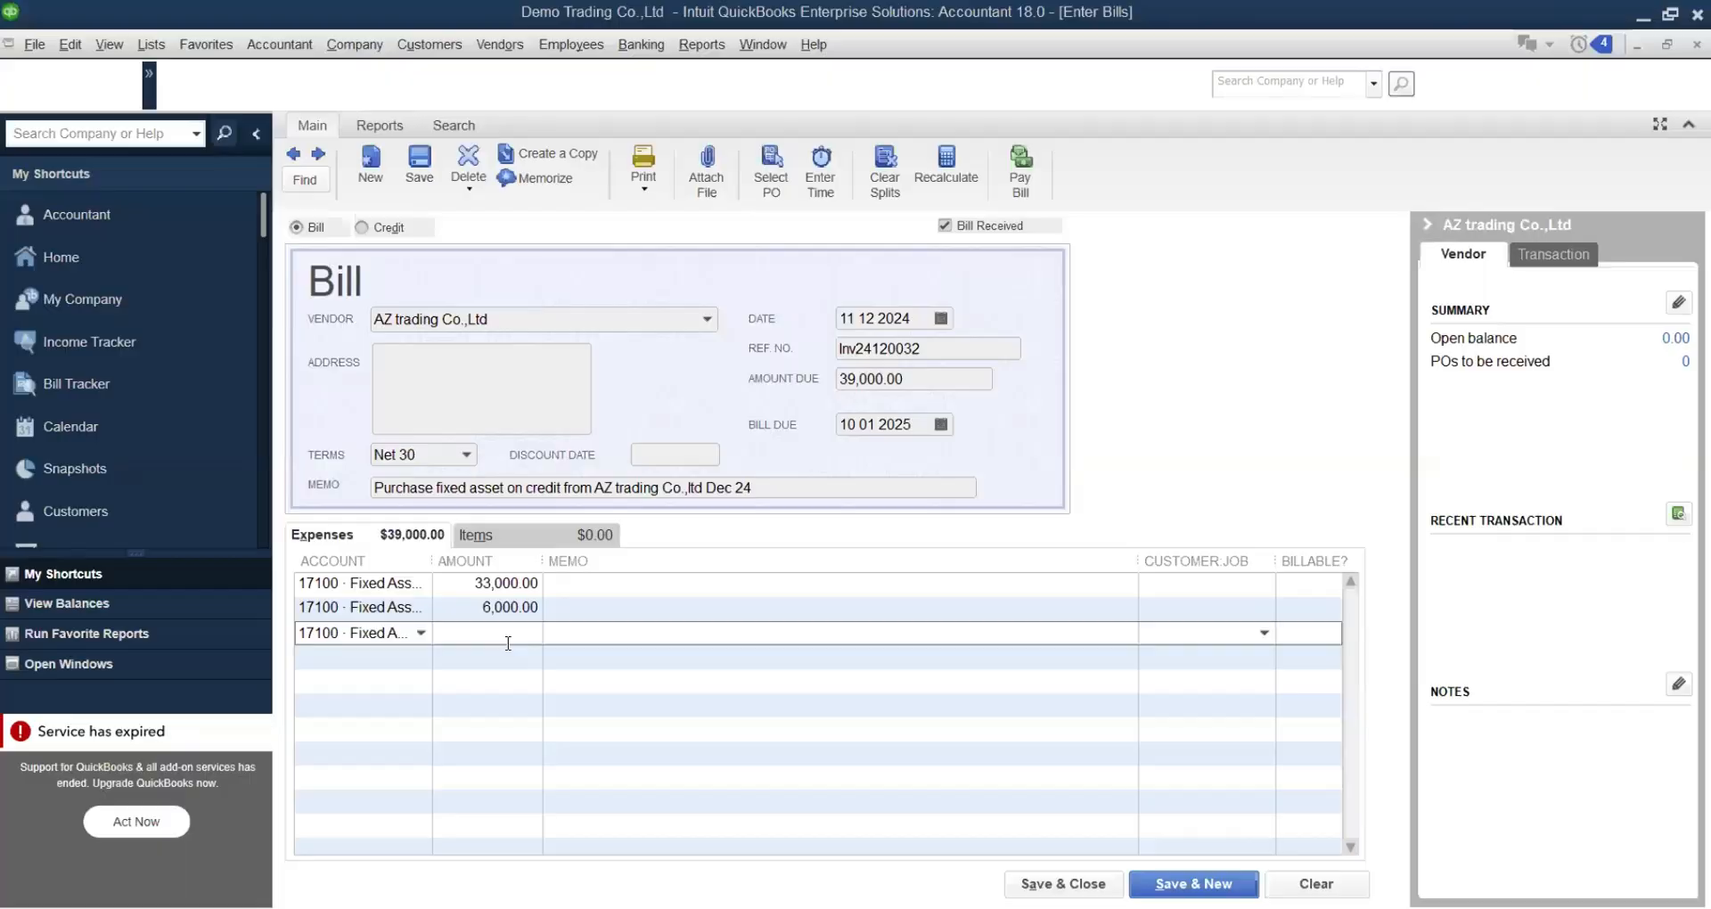
pyautogui.write('5,000.00')
# Step: Check the air-conditioner entry in Excel and set the bill's fourth expense line to account 17260 Cost Of Office Equipment
pyautogui.hotkey('alt', 'Tab')
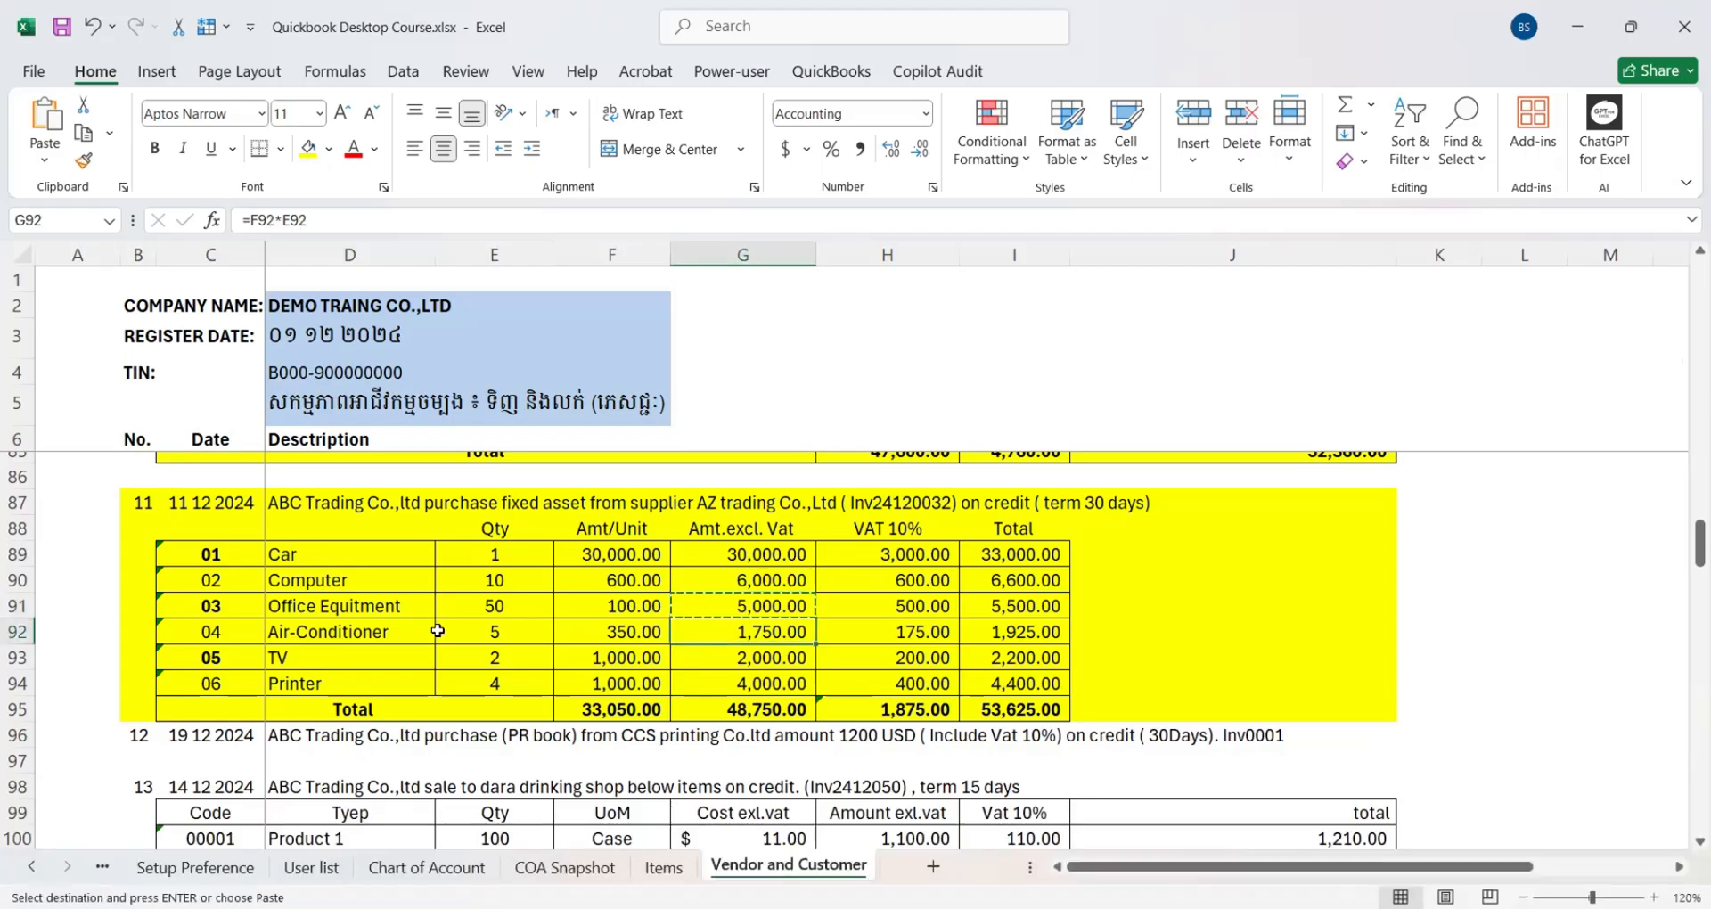
pyautogui.click(414, 631)
pyautogui.hotkey('alt', 'Tab')
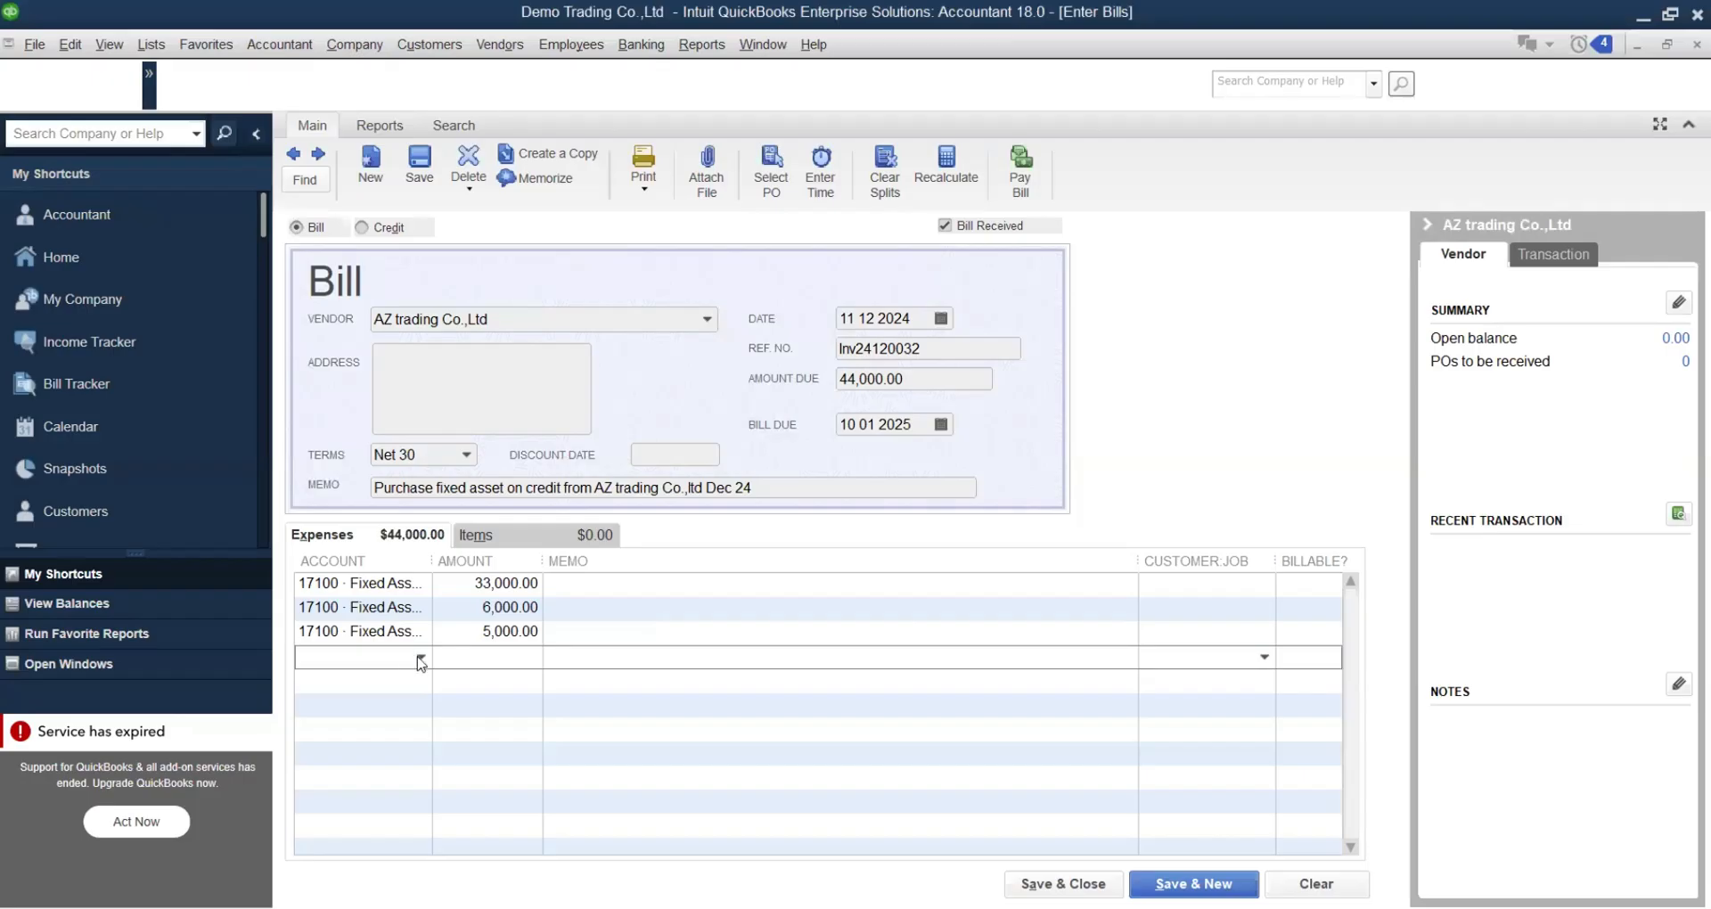
pyautogui.click(420, 657)
pyautogui.scroll(15, 473, 448)
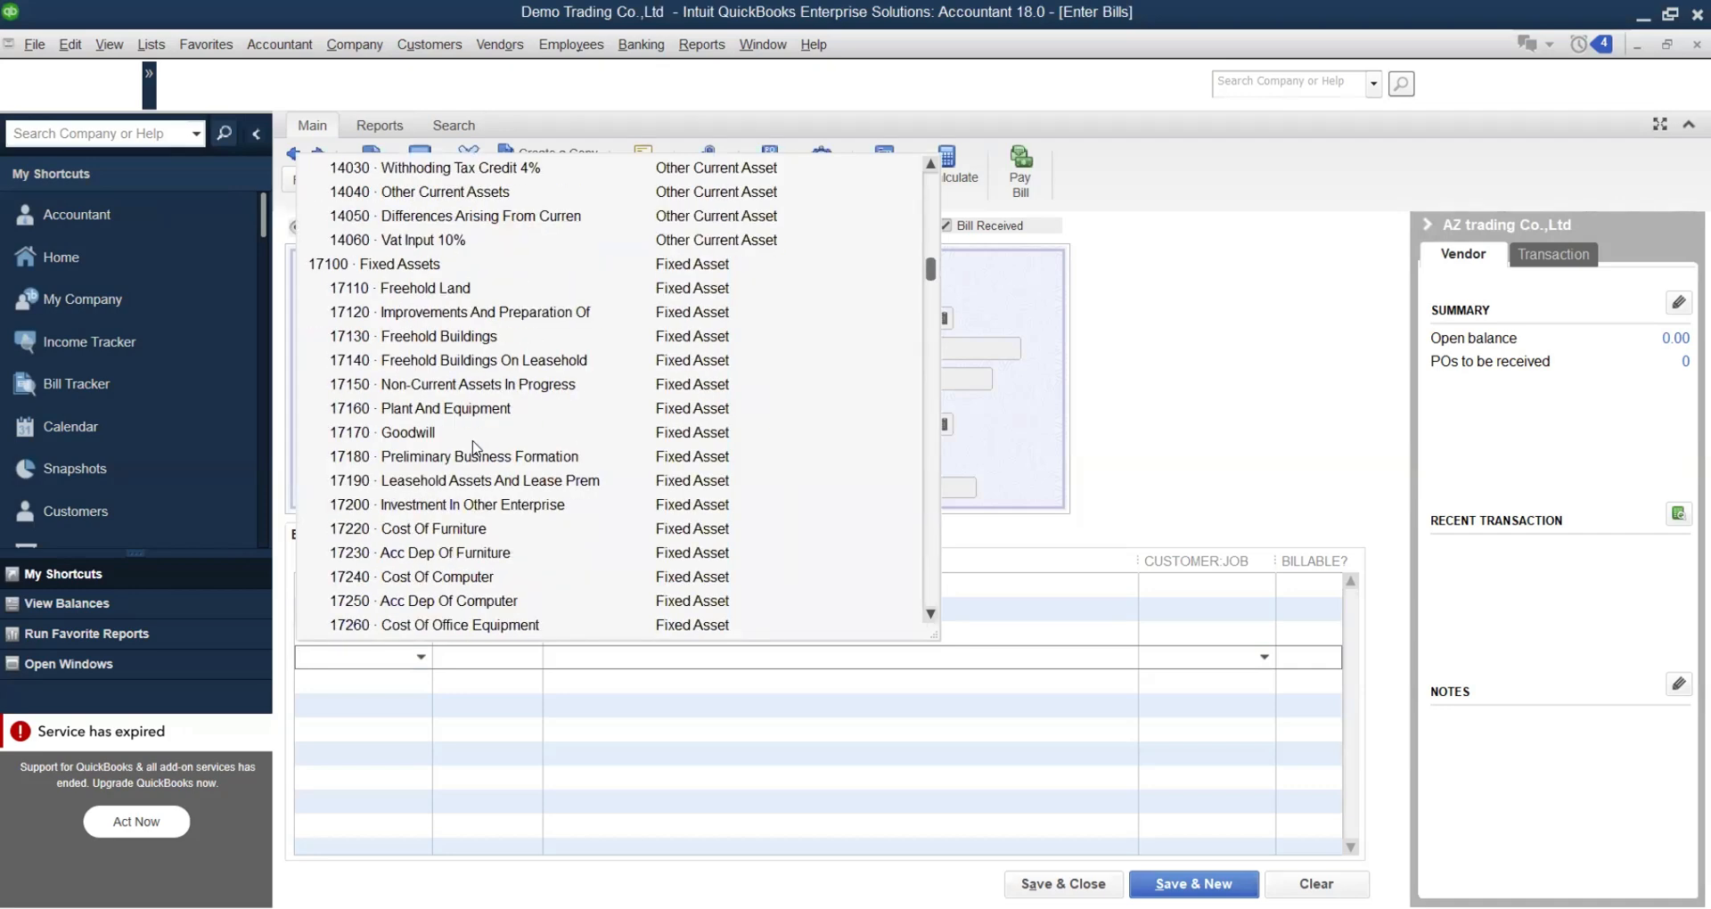
pyautogui.scroll(-2, 473, 448)
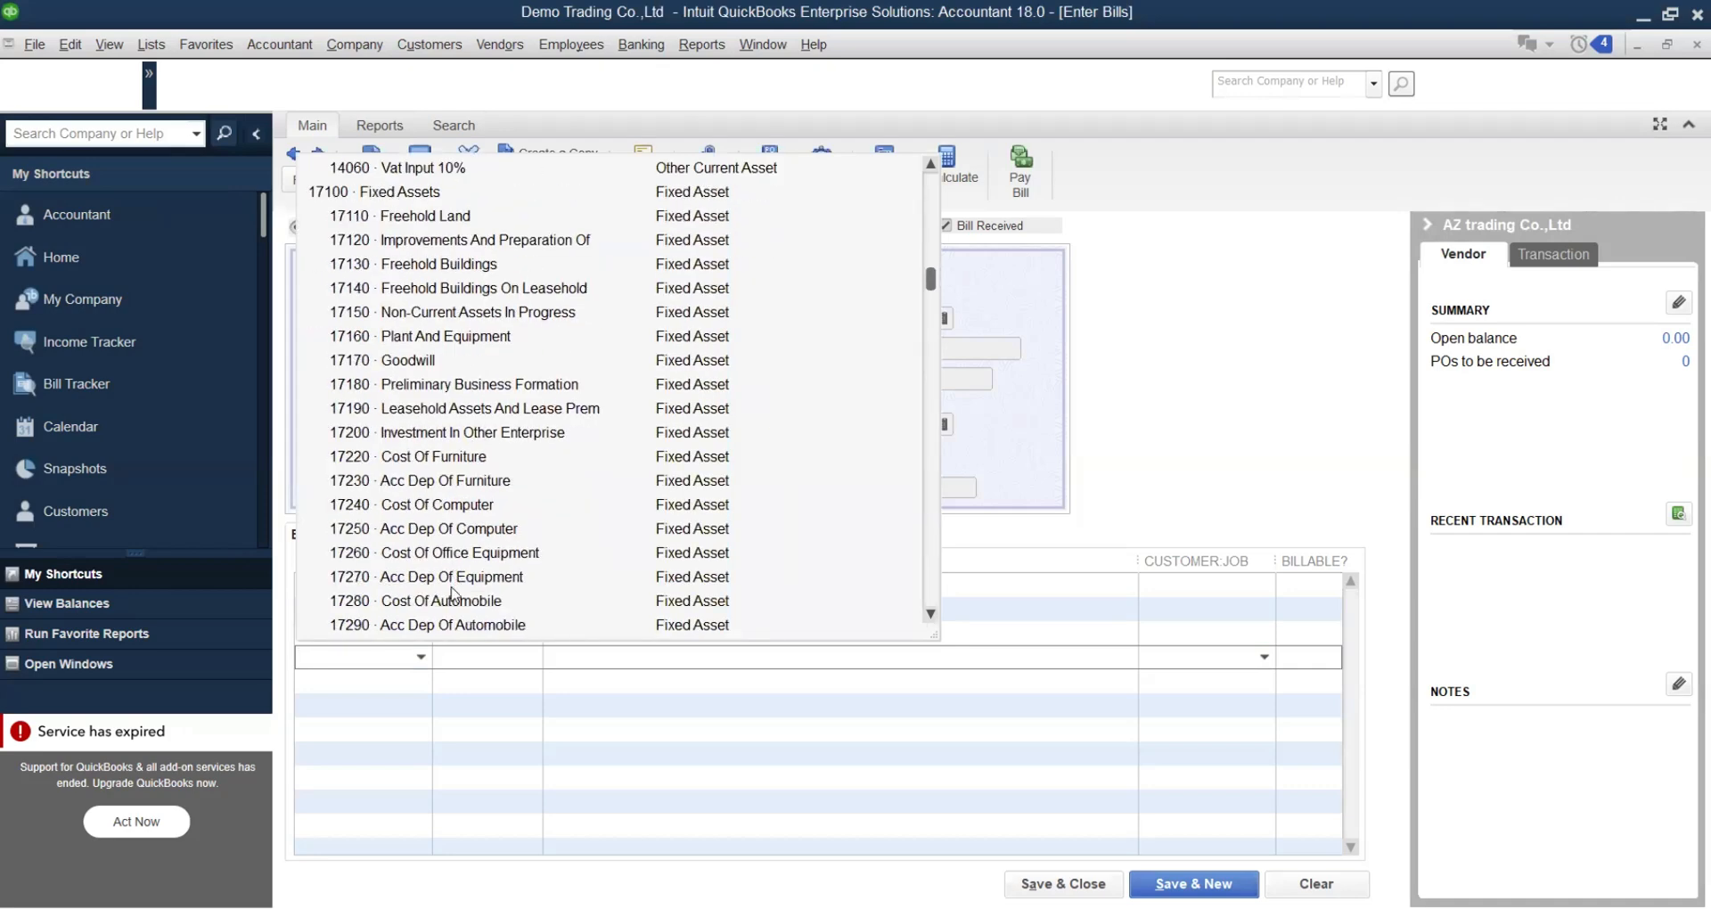
pyautogui.click(457, 560)
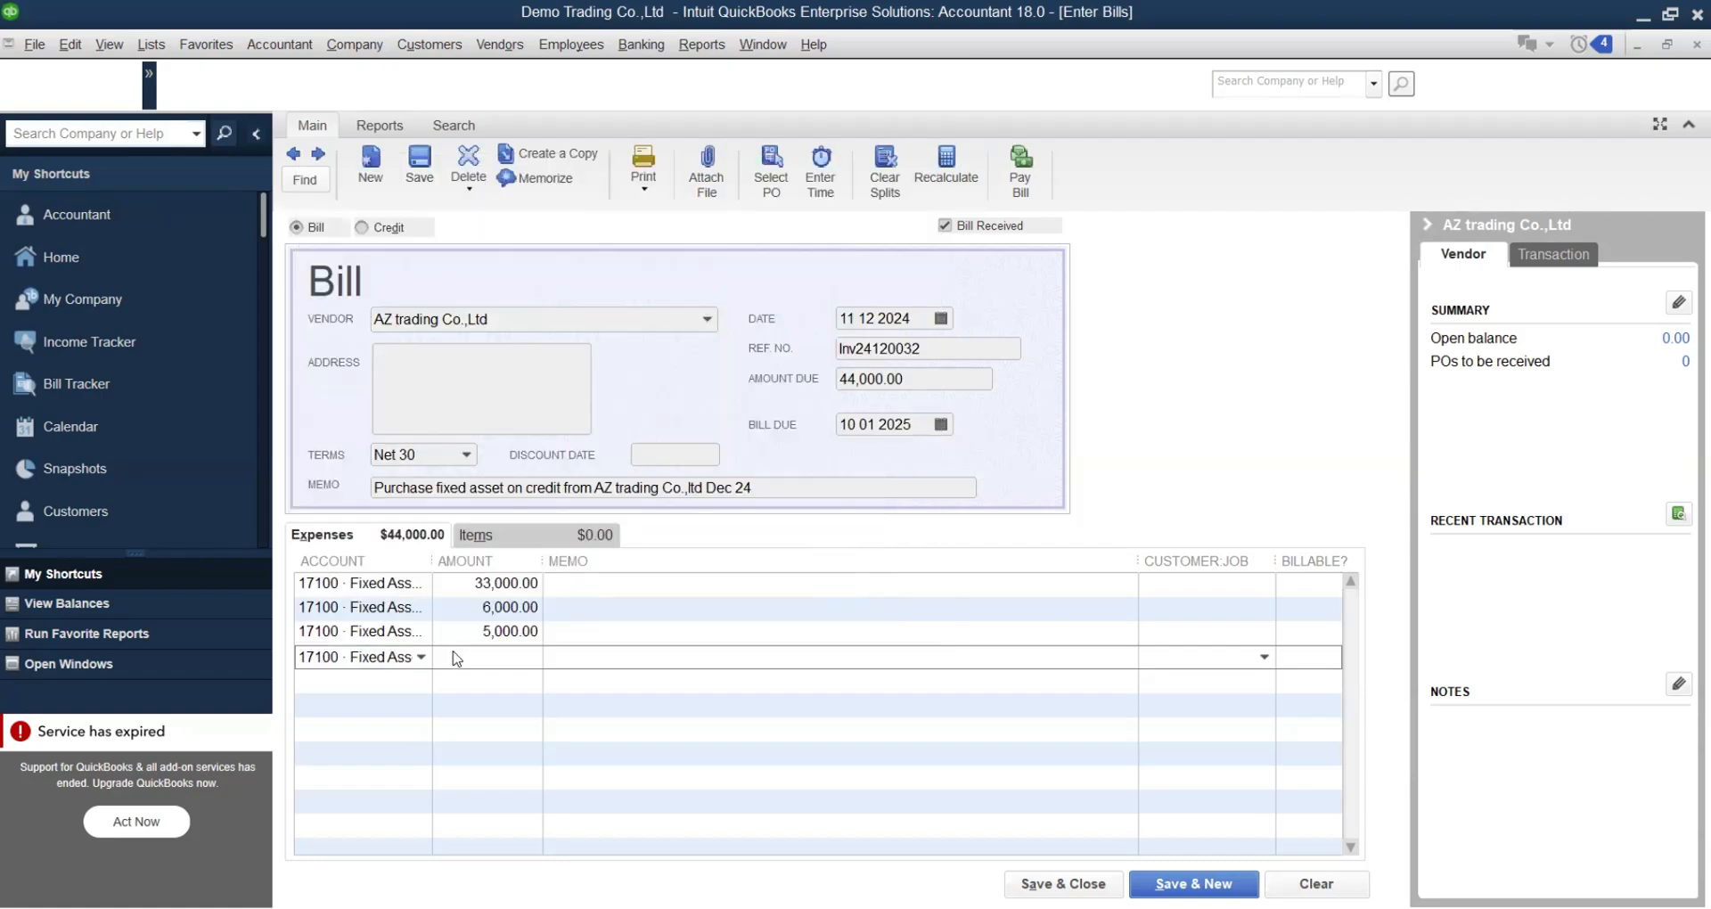
# Step: Copy the air-conditioners' VAT-exclusive amount of 1,750.00 from Excel into the fourth expense line of the QuickBooks bill
pyautogui.hotkey('alt', 'Tab')
pyautogui.press('Up')
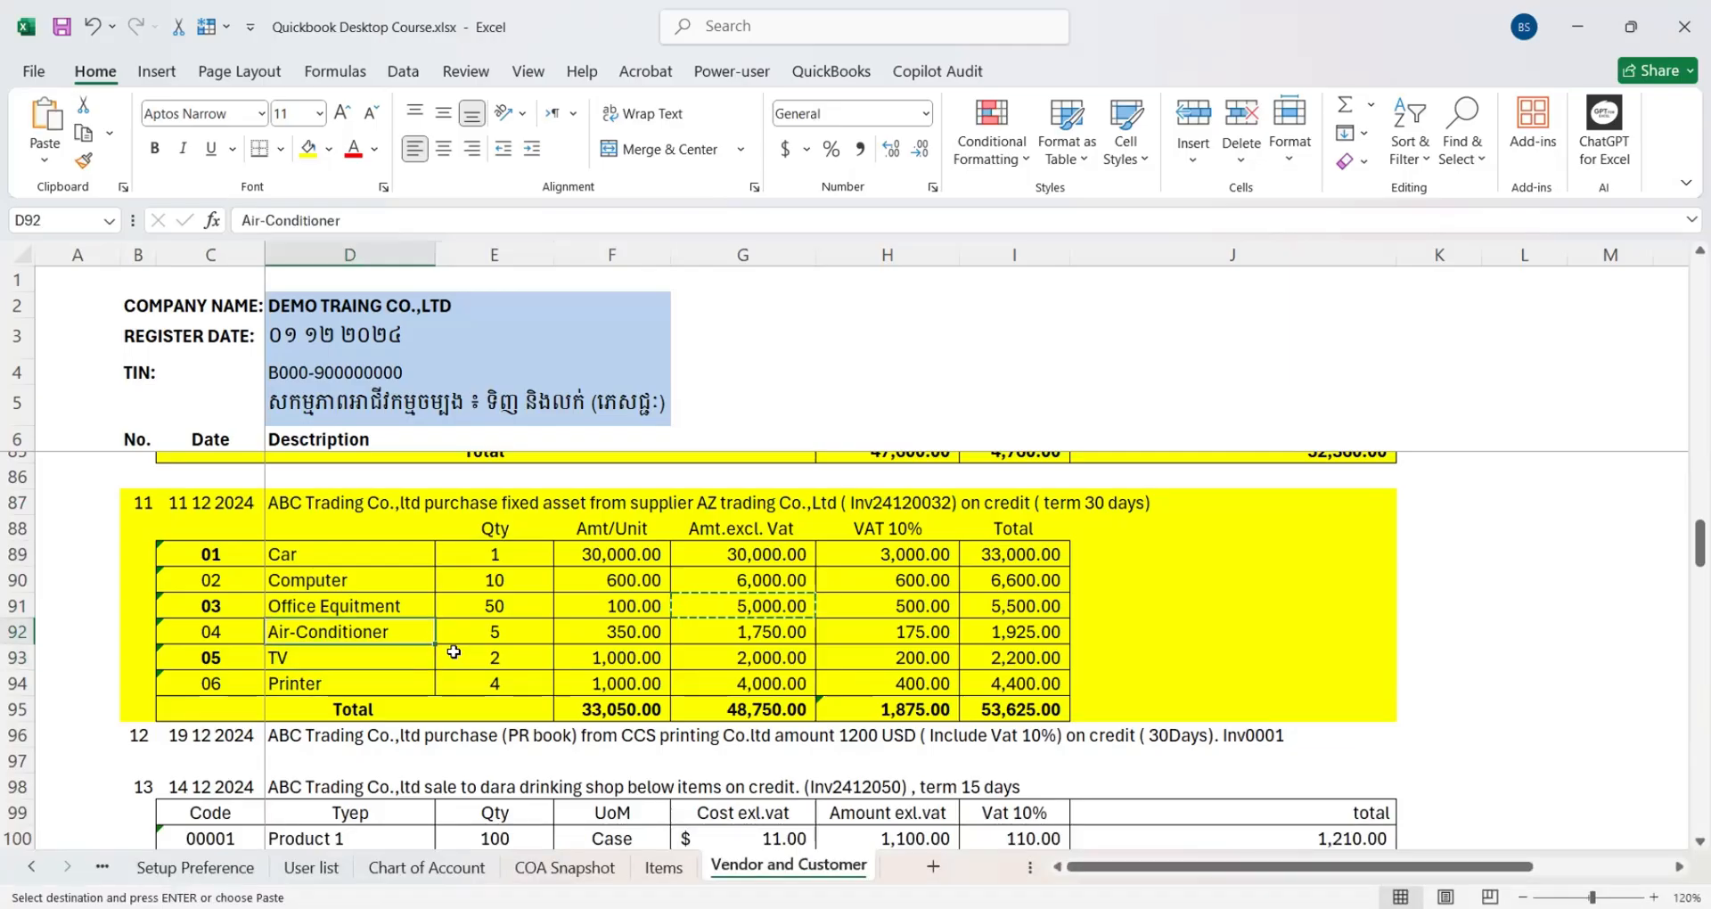
pyautogui.press('Right')
pyautogui.press('Right')
pyautogui.press('Right')
pyautogui.hotkey('ctrl', 'c')
pyautogui.hotkey('alt', 'Tab')
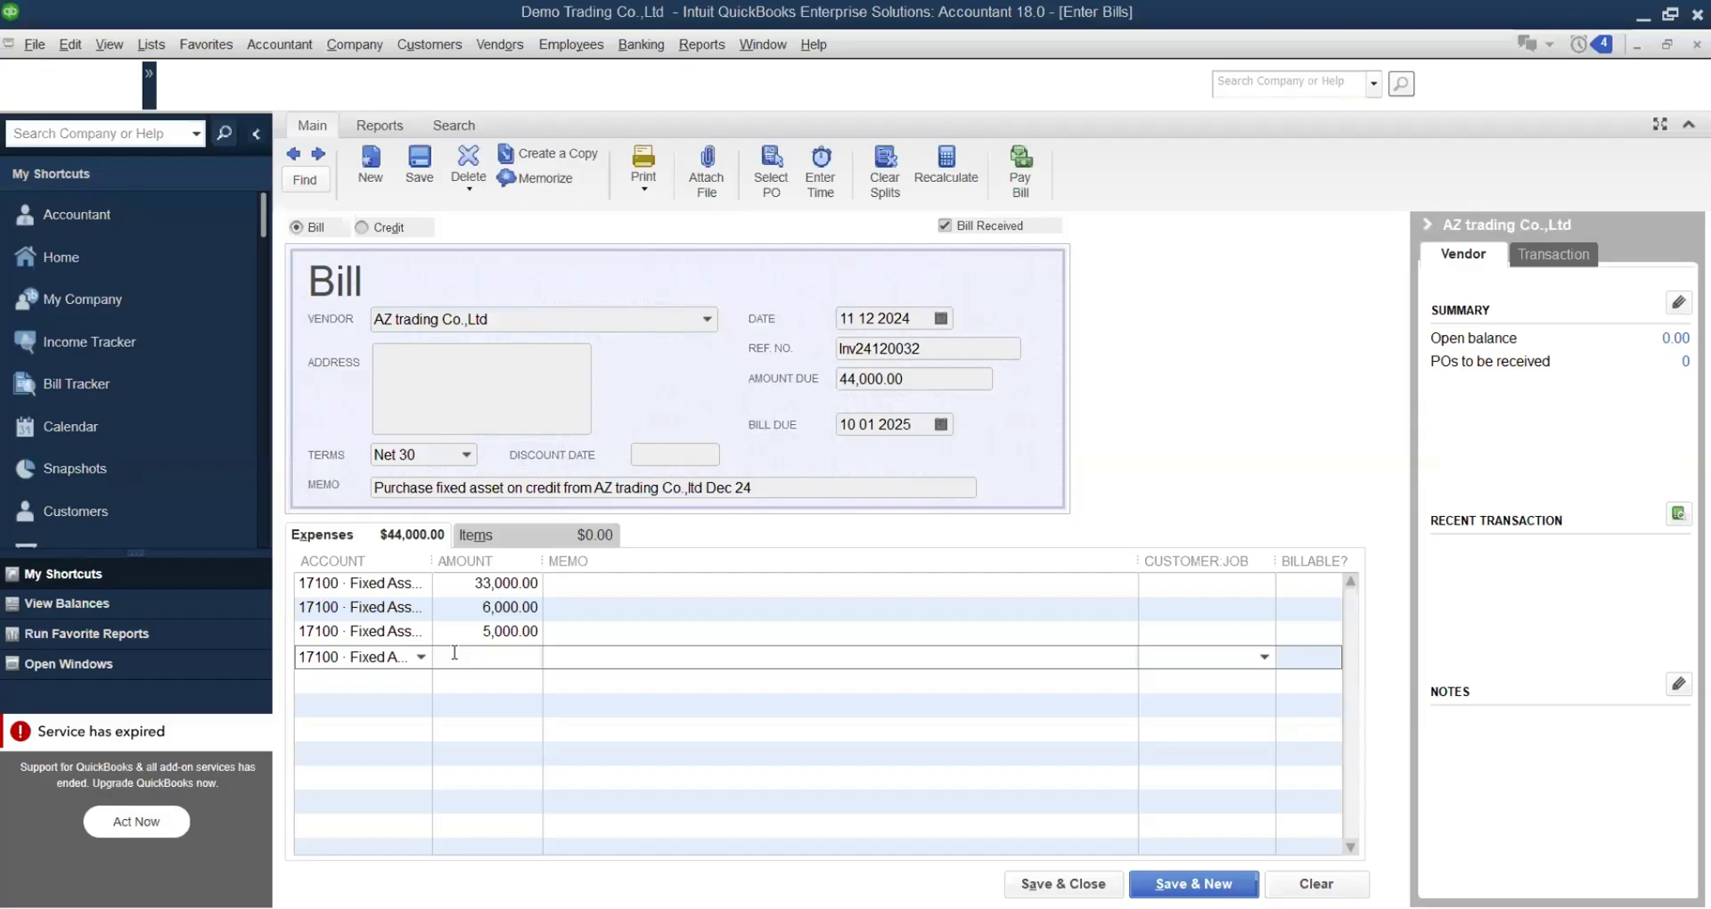
pyautogui.hotkey('ctrl', 'v')
pyautogui.press('Down')
# Step: Check the TV entry in Excel and set the bill's fifth expense line to account 17260 Cost Of Office Equipment
pyautogui.hotkey('alt', 'Tab')
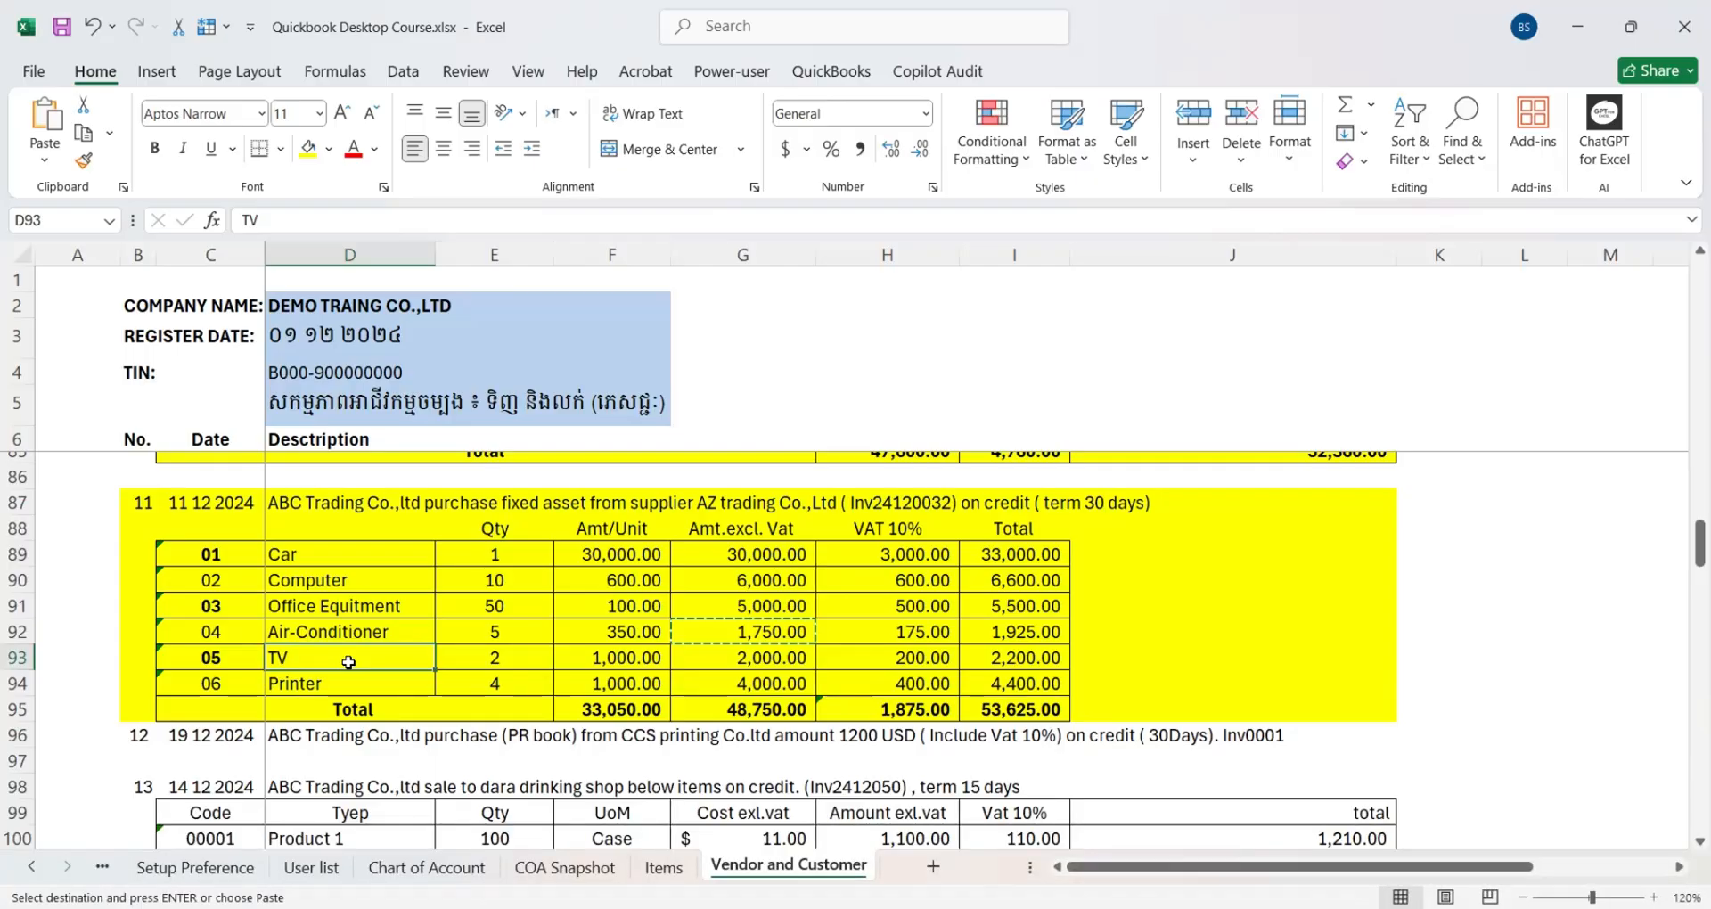
pyautogui.hotkey('alt', 'Tab')
pyautogui.scroll(20, 473, 500)
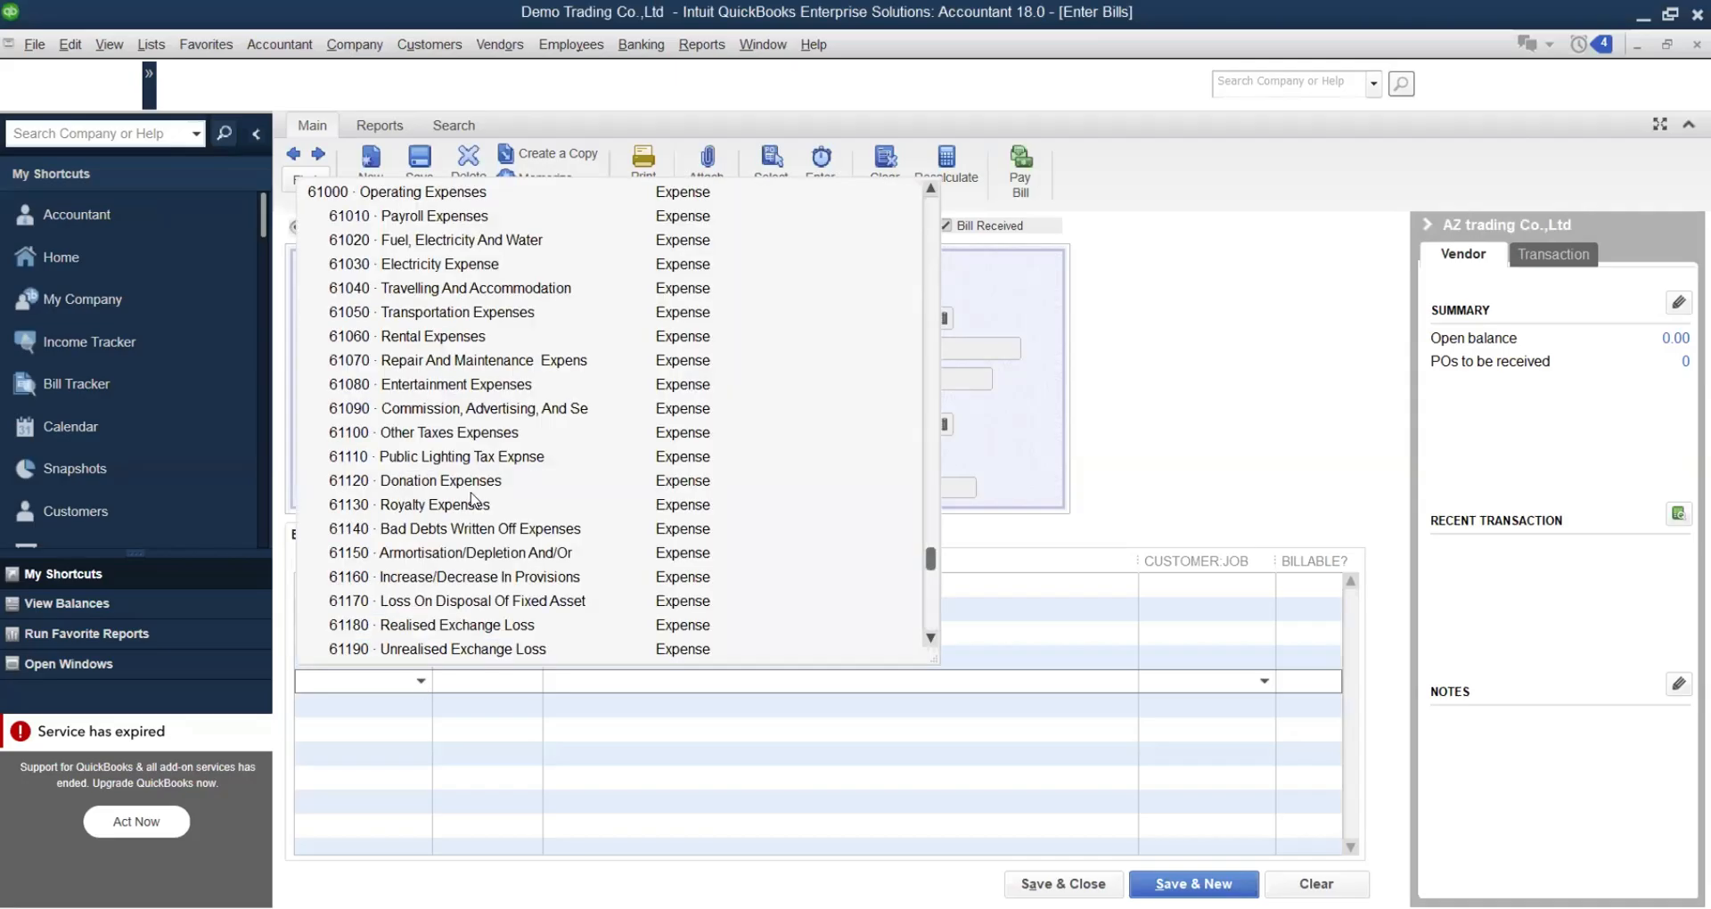
pyautogui.scroll(6, 471, 499)
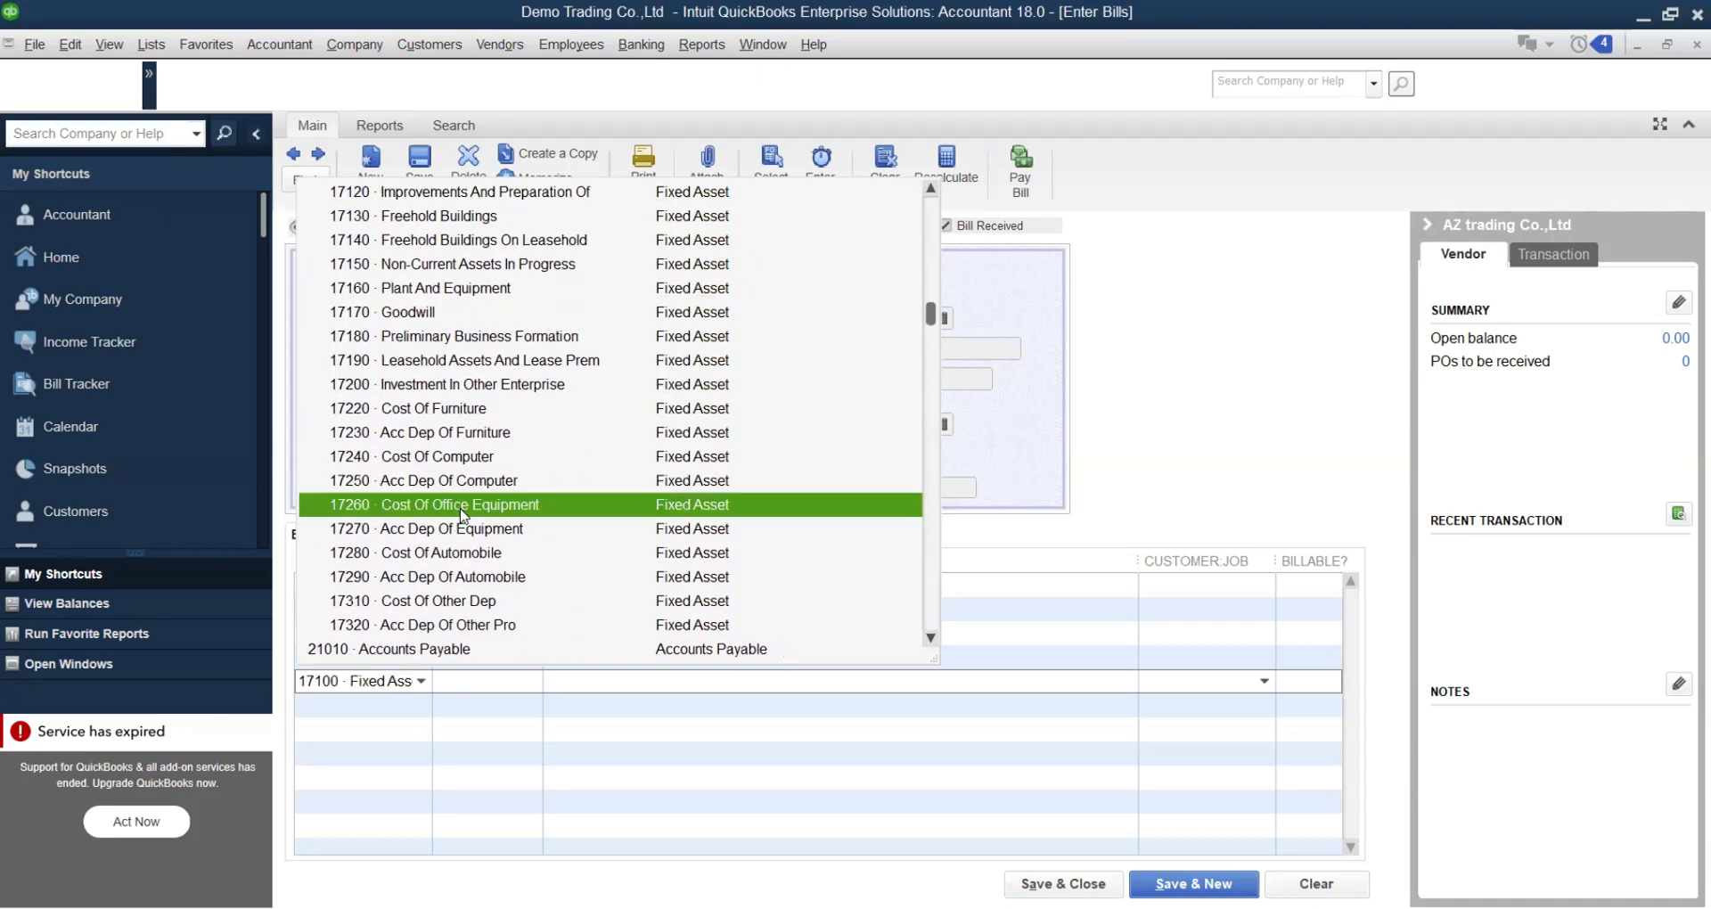
pyautogui.click(460, 505)
# Step: Copy the TVs' VAT-exclusive amount of 2,000.00 from Excel into the fifth expense line of the QuickBooks bill
pyautogui.hotkey('alt', 'Tab')
pyautogui.press('Right')
pyautogui.press('Right')
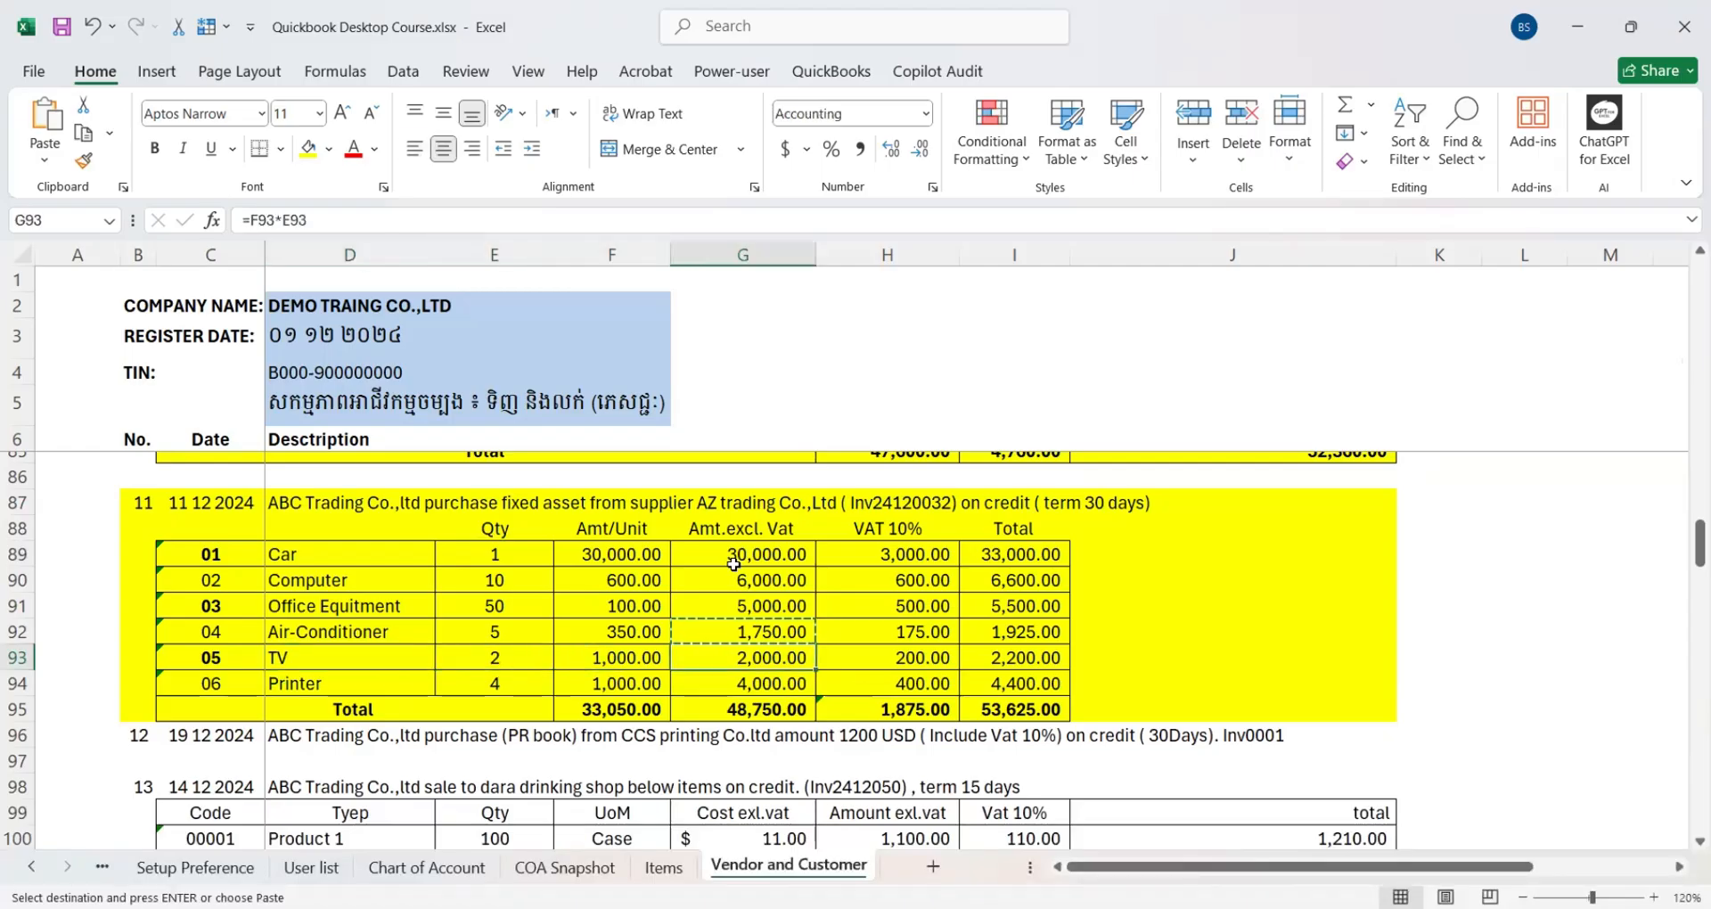
pyautogui.hotkey('ctrl', 'c')
pyautogui.hotkey('alt', 'Tab')
pyautogui.hotkey('ctrl', 'v')
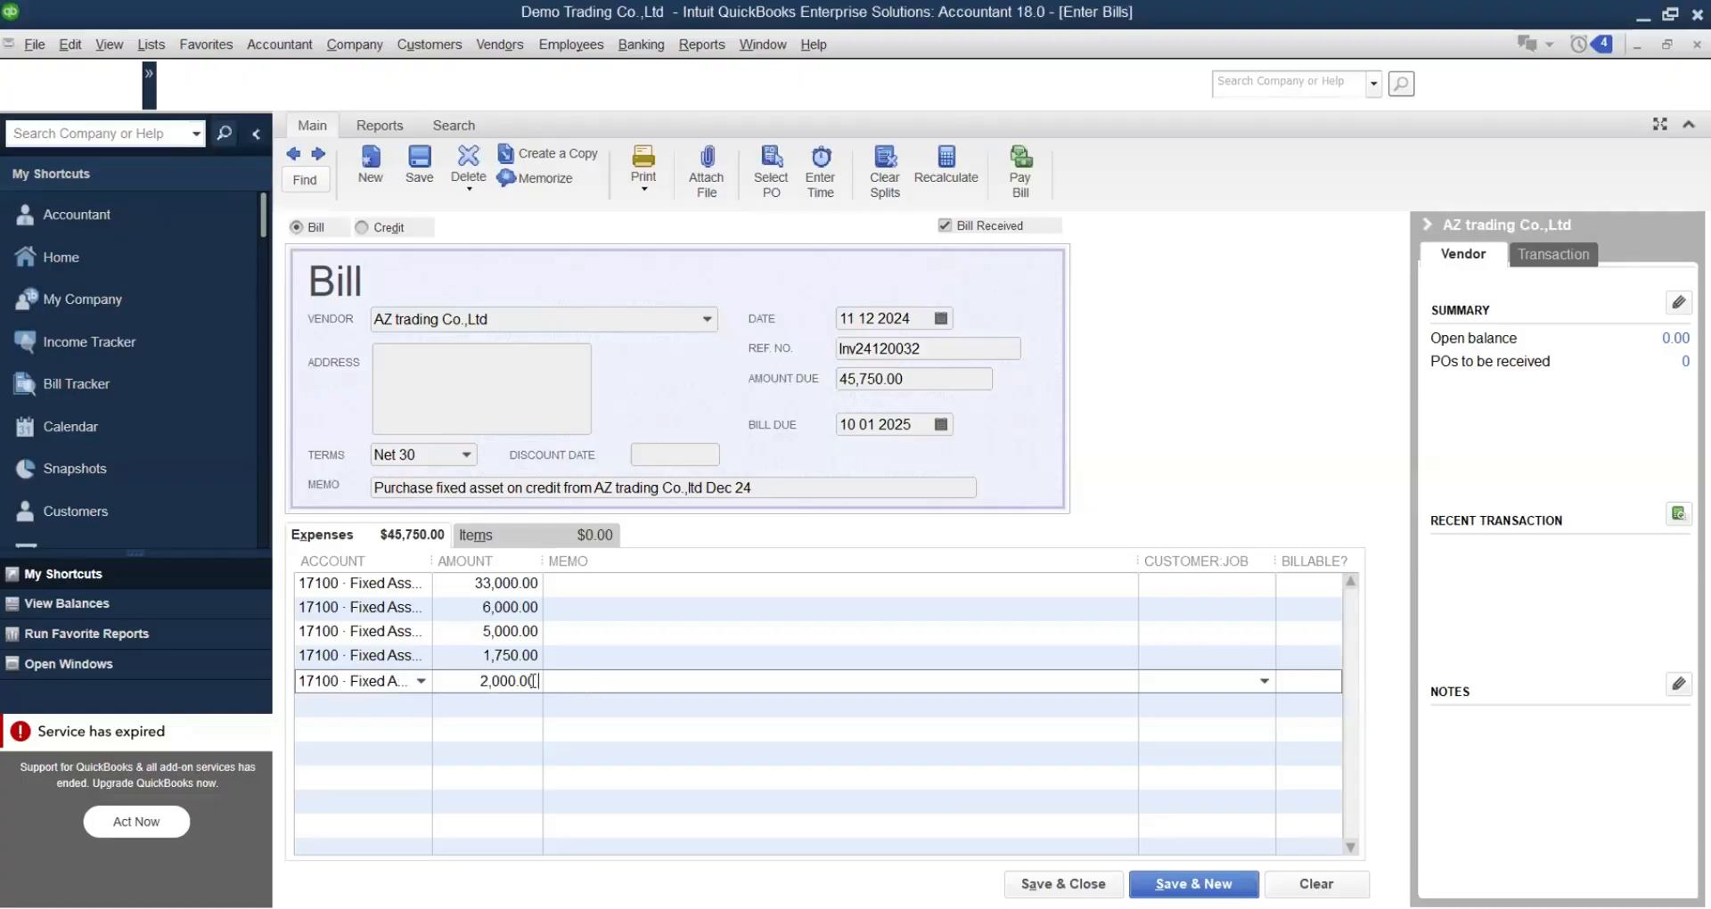
# Step: Check the printer entry in Excel and set the bill's sixth expense line to account 17260 Cost Of Office Equipment
pyautogui.click(397, 707)
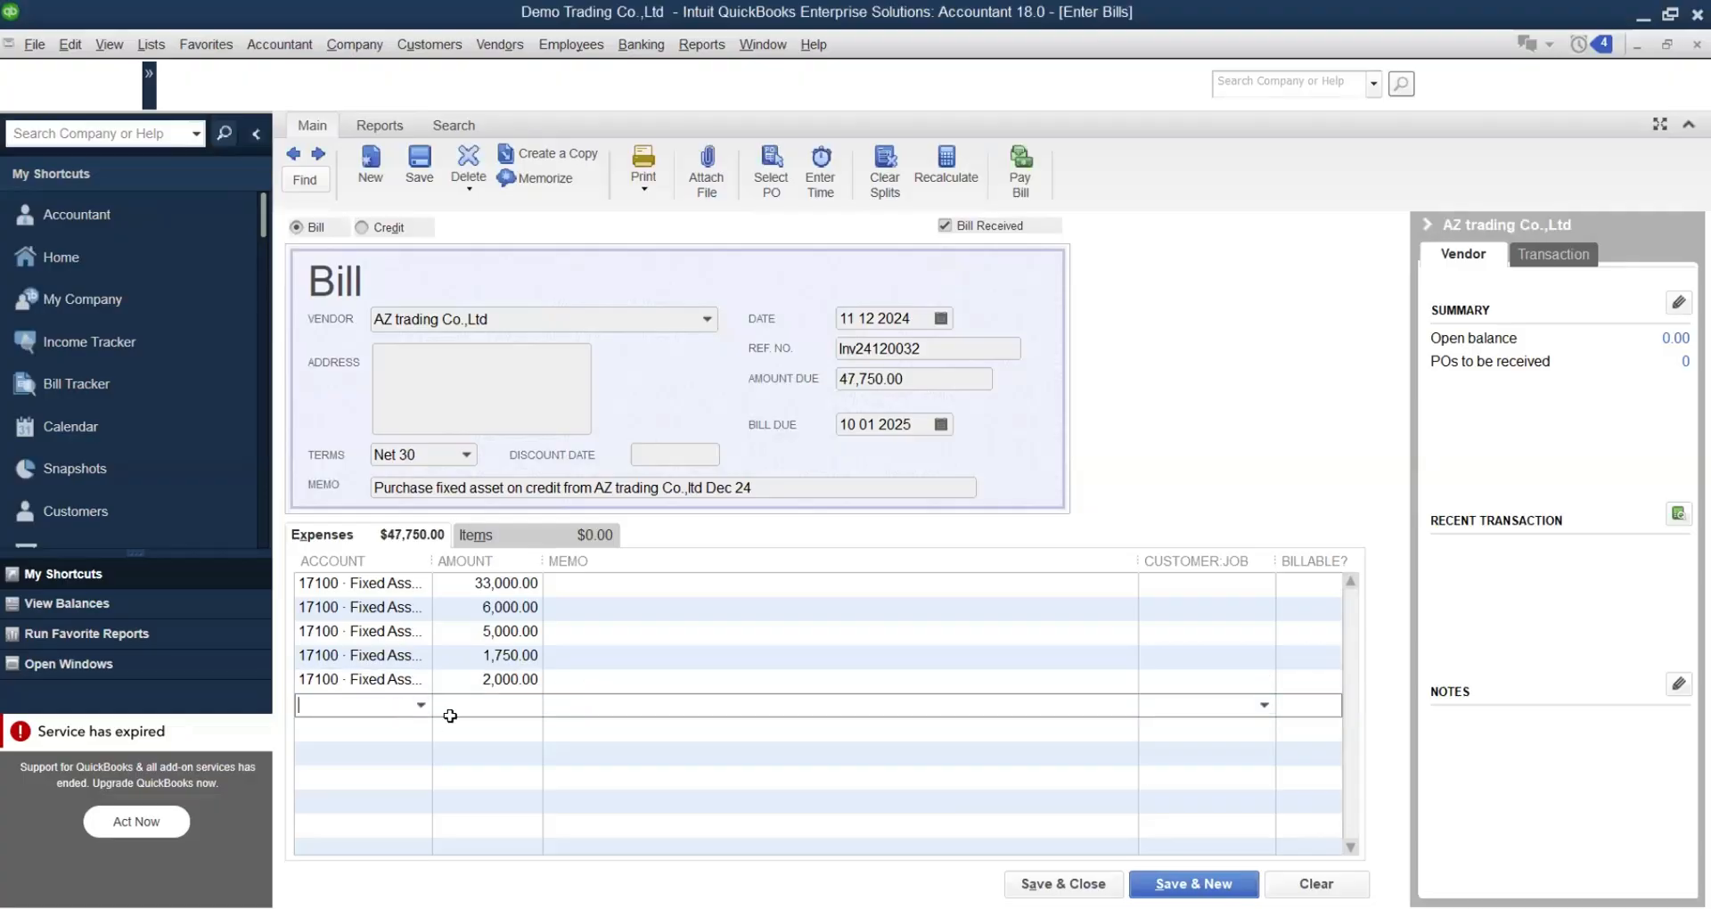
pyautogui.hotkey('alt', 'Tab')
pyautogui.hotkey('alt', 'Tab')
pyautogui.click(420, 705)
pyautogui.scroll(20, 444, 539)
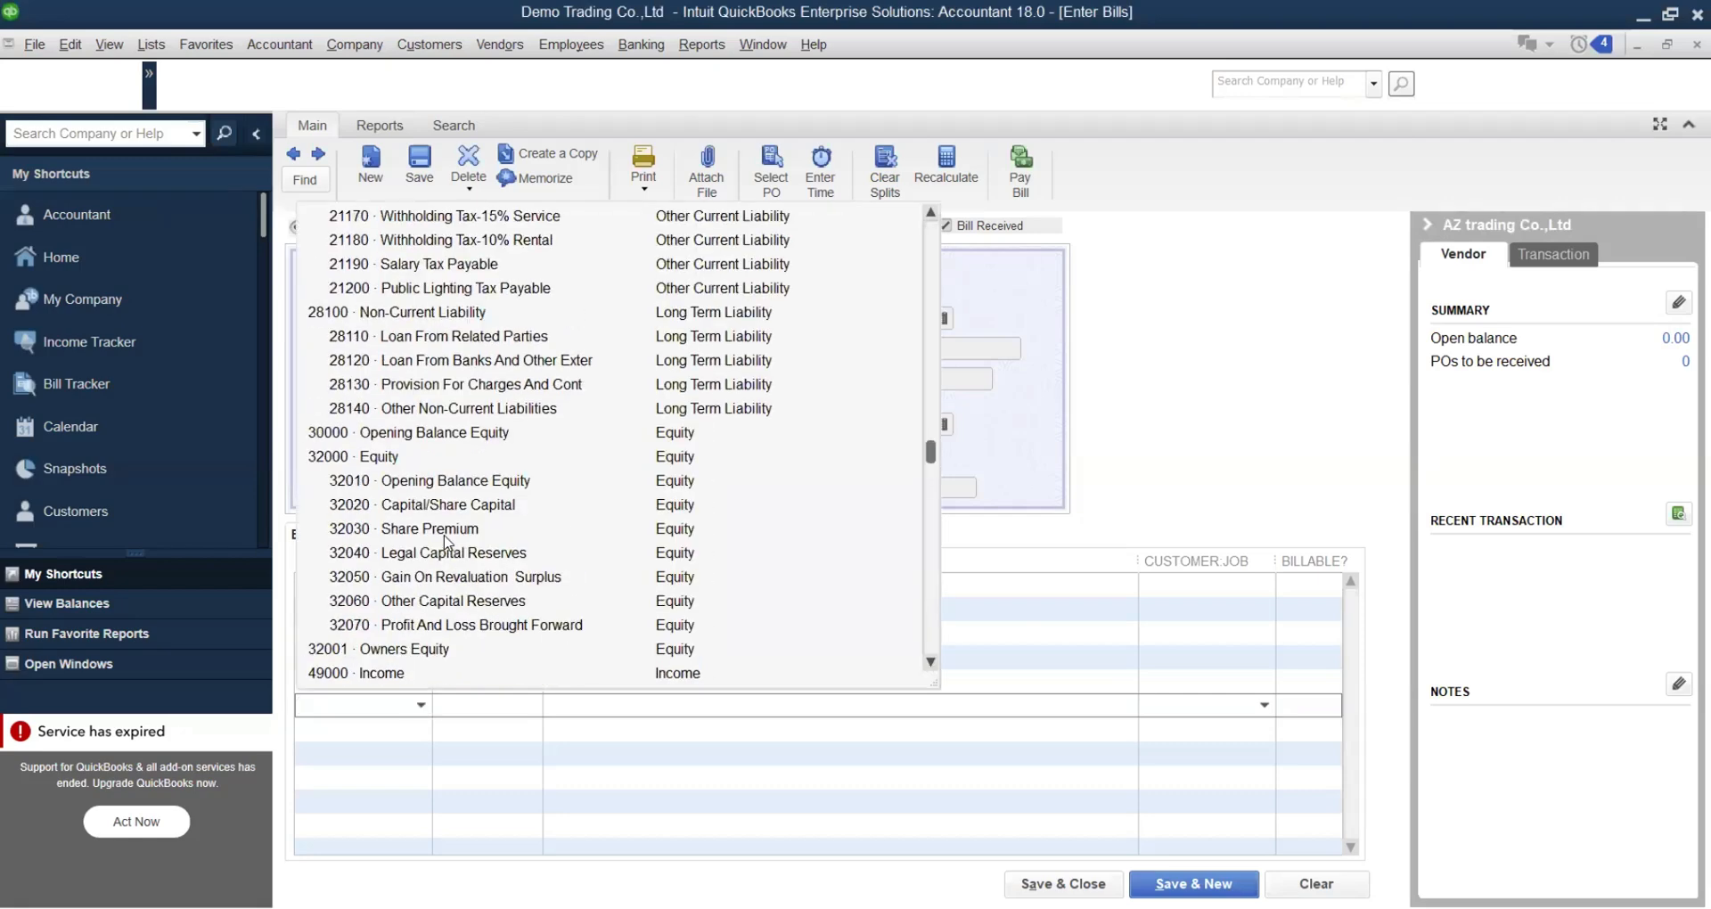
pyautogui.scroll(-2, 444, 539)
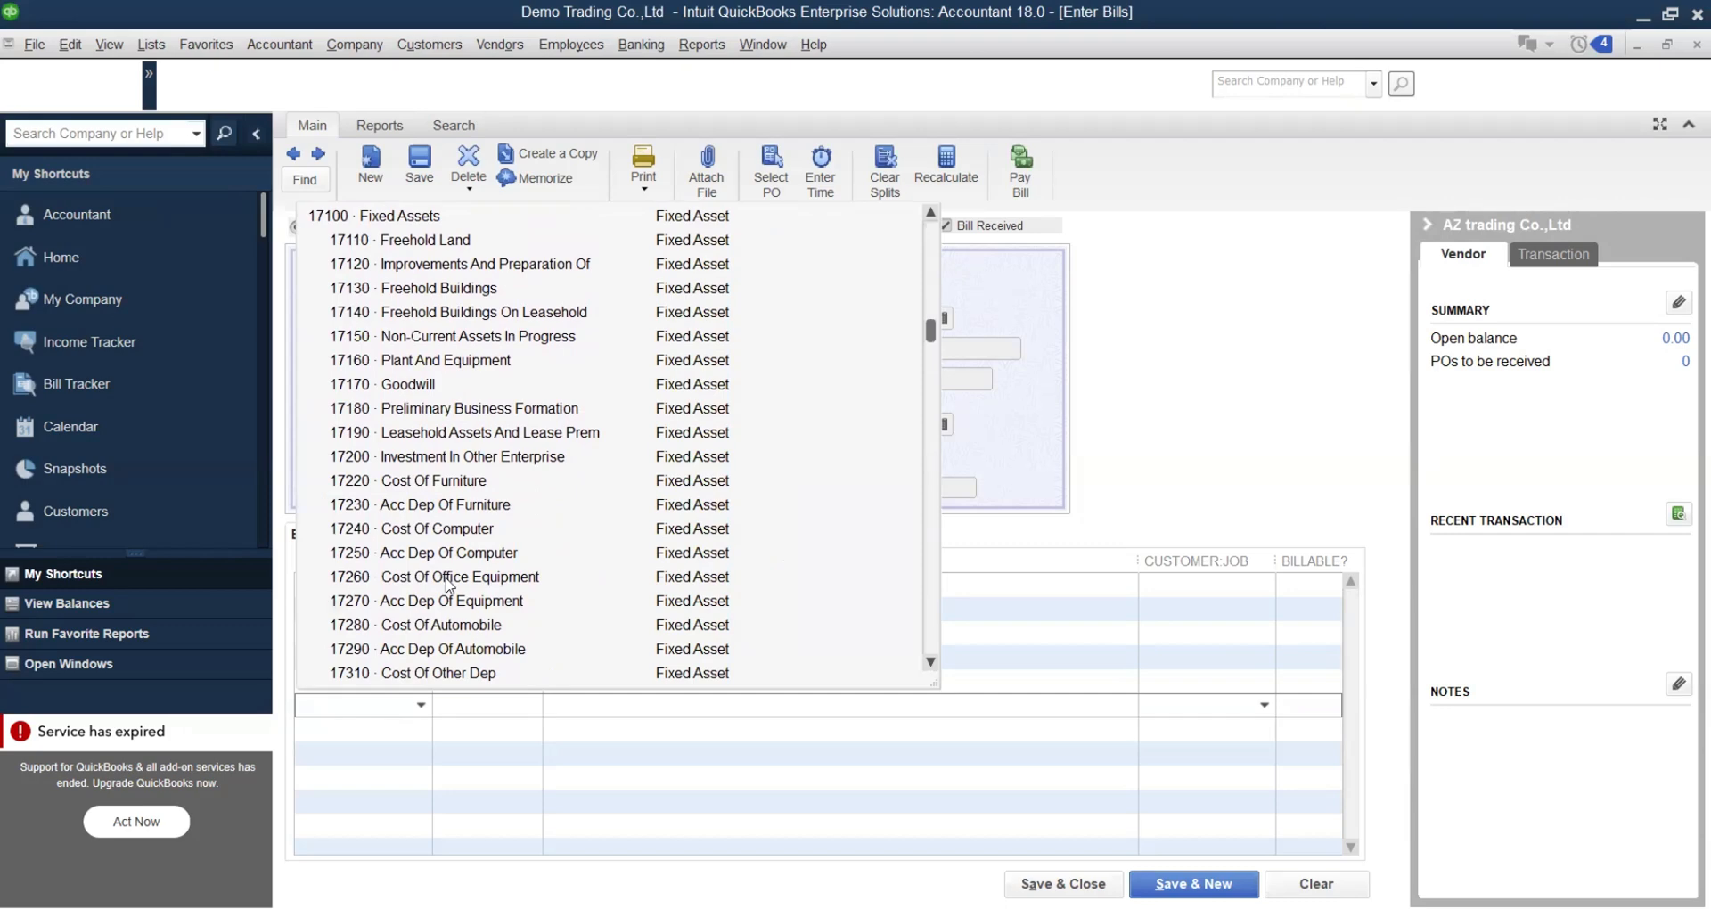
pyautogui.click(448, 577)
# Step: Enter the printers' VAT-exclusive amount of 4,000.00 from the Excel workbook on the bill's sixth expense line
pyautogui.hotkey('alt', 'Tab')
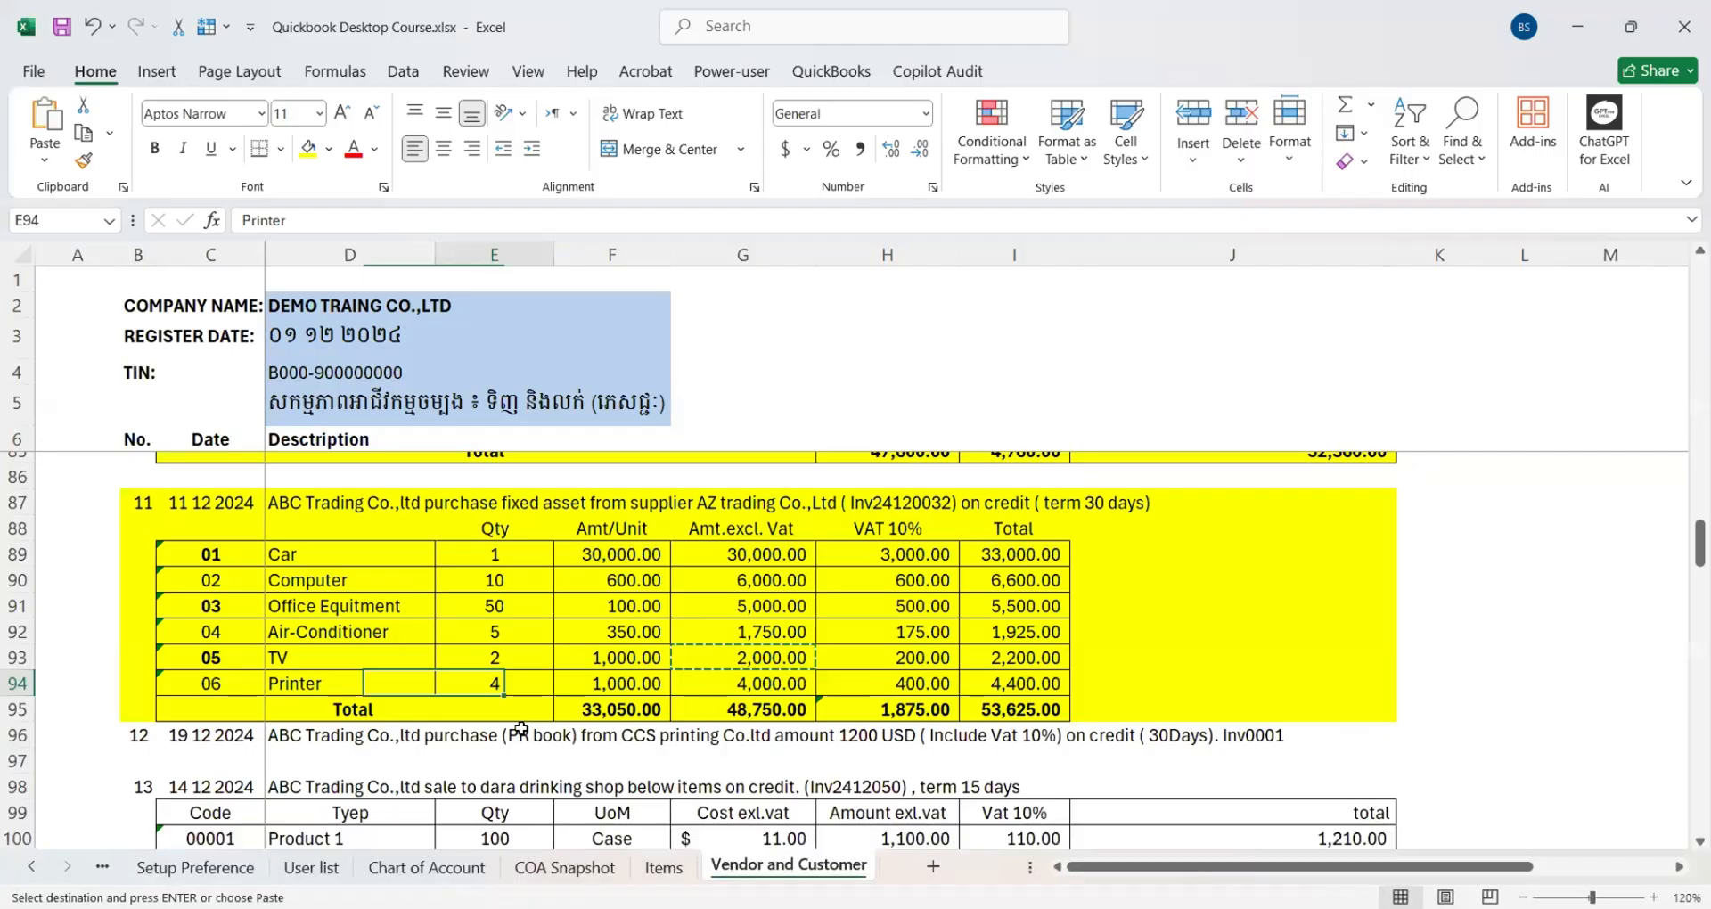
pyautogui.hotkey('alt', 'Tab')
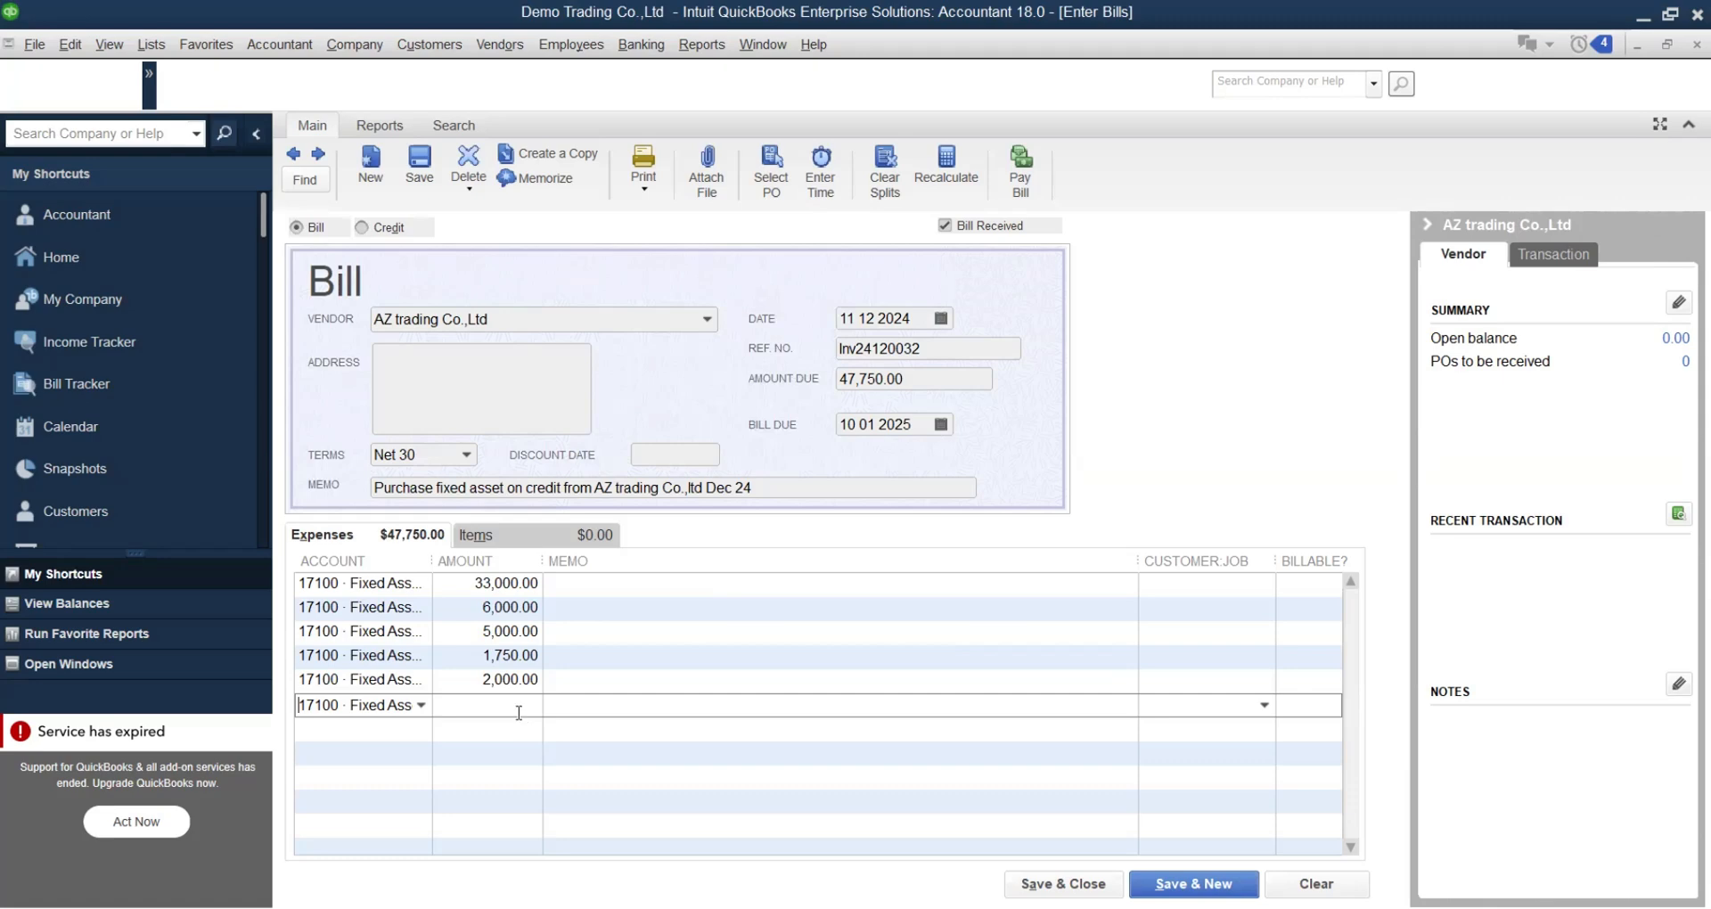
pyautogui.write('4000')
pyautogui.press('Down')
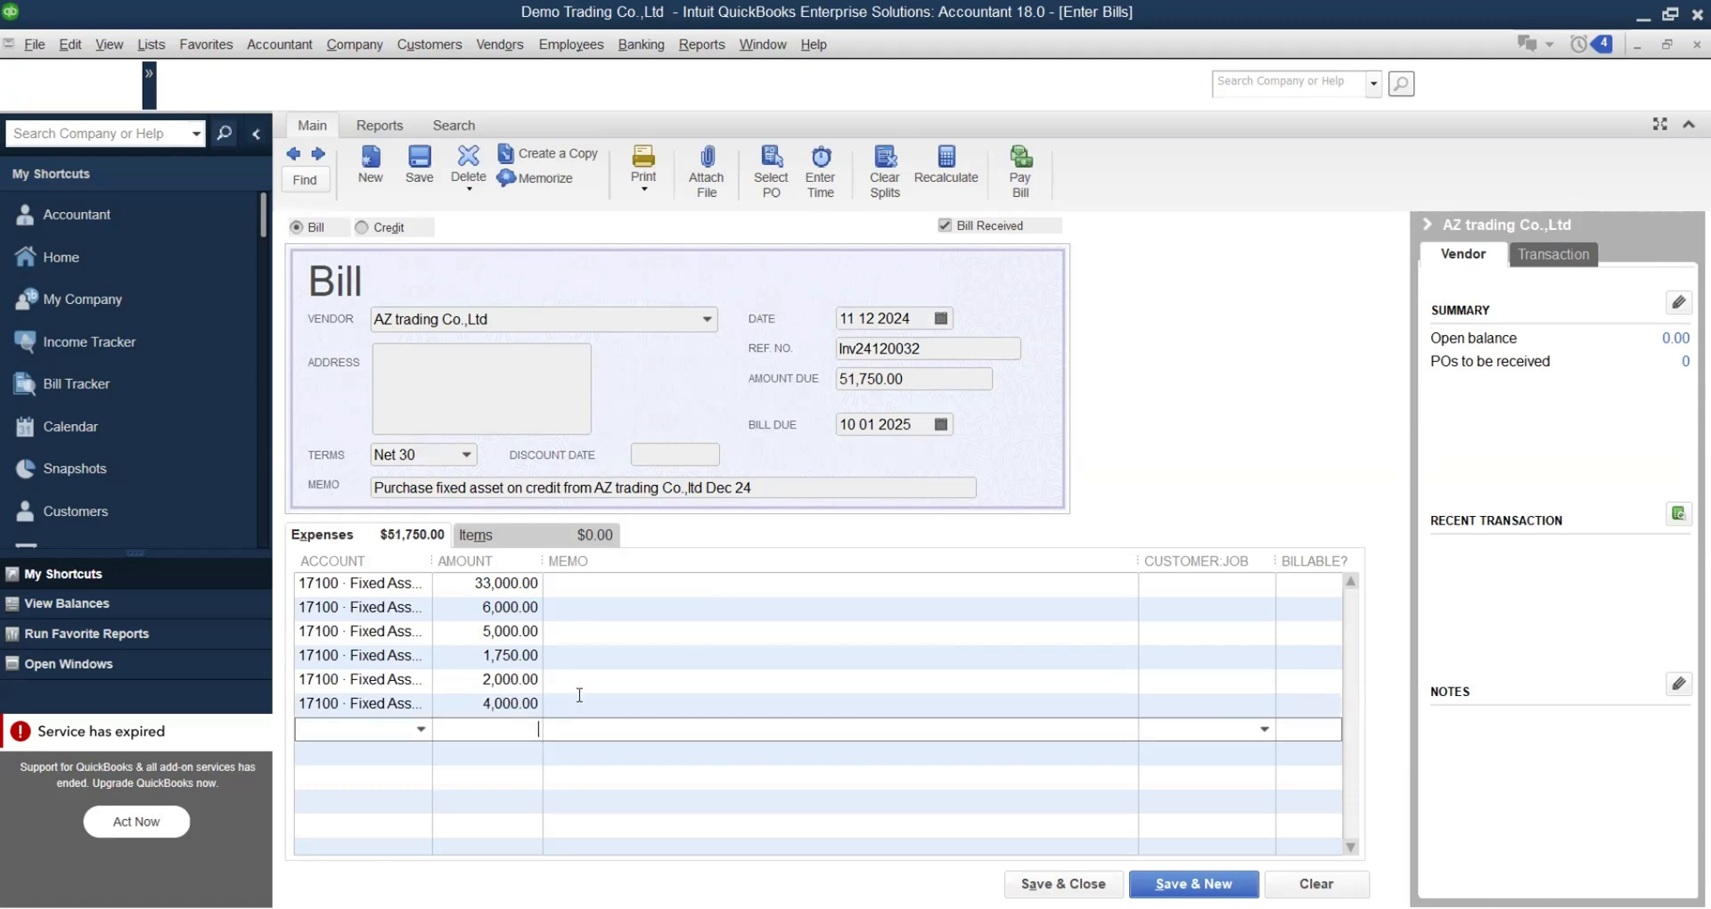
# Step: Add a seventh expense line for account 14060 Vat Input 10% with the VAT total of 1,875.00 from Excel
pyautogui.click(421, 729)
pyautogui.scroll(15, 398, 456)
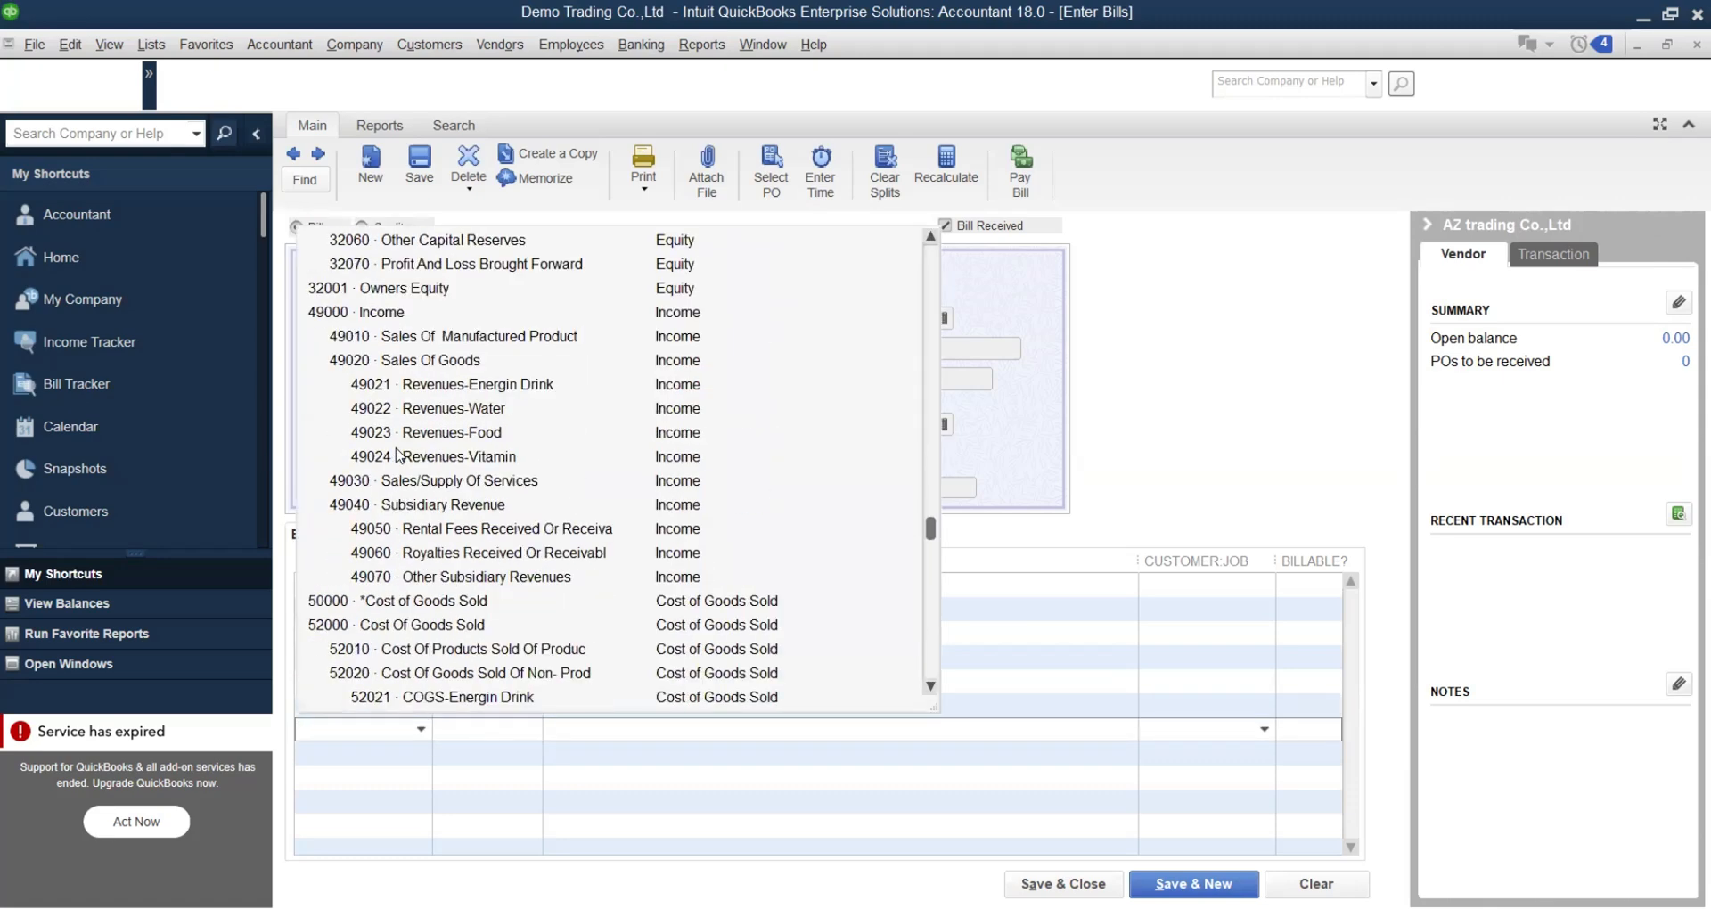
pyautogui.scroll(3, 398, 457)
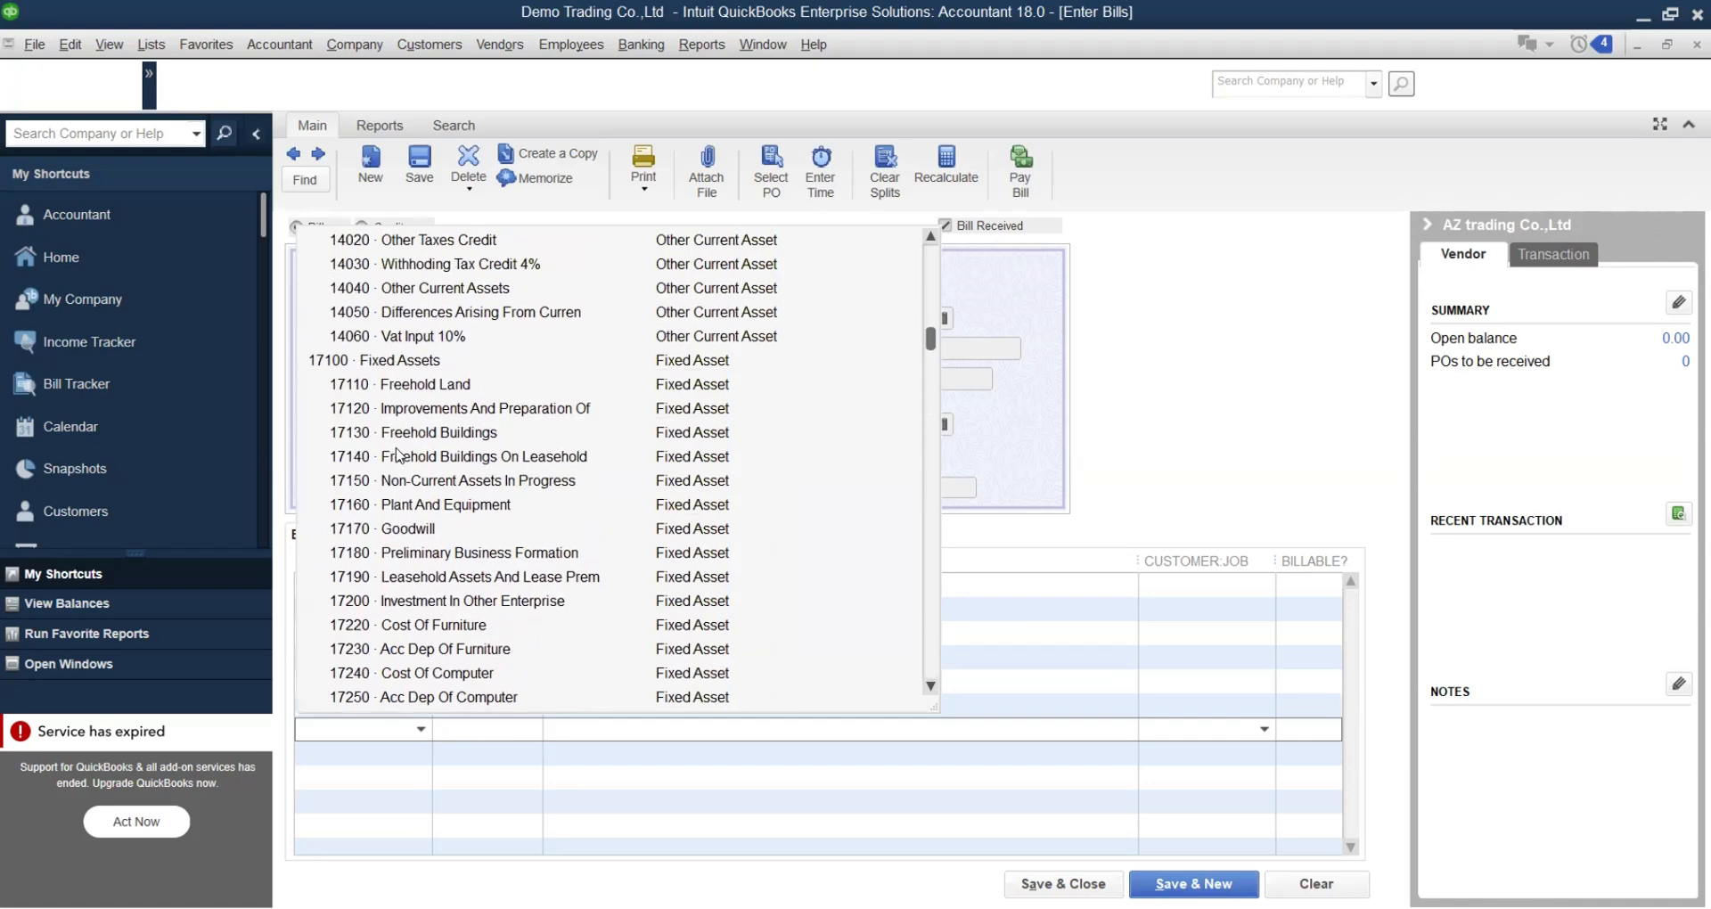
pyautogui.click(388, 335)
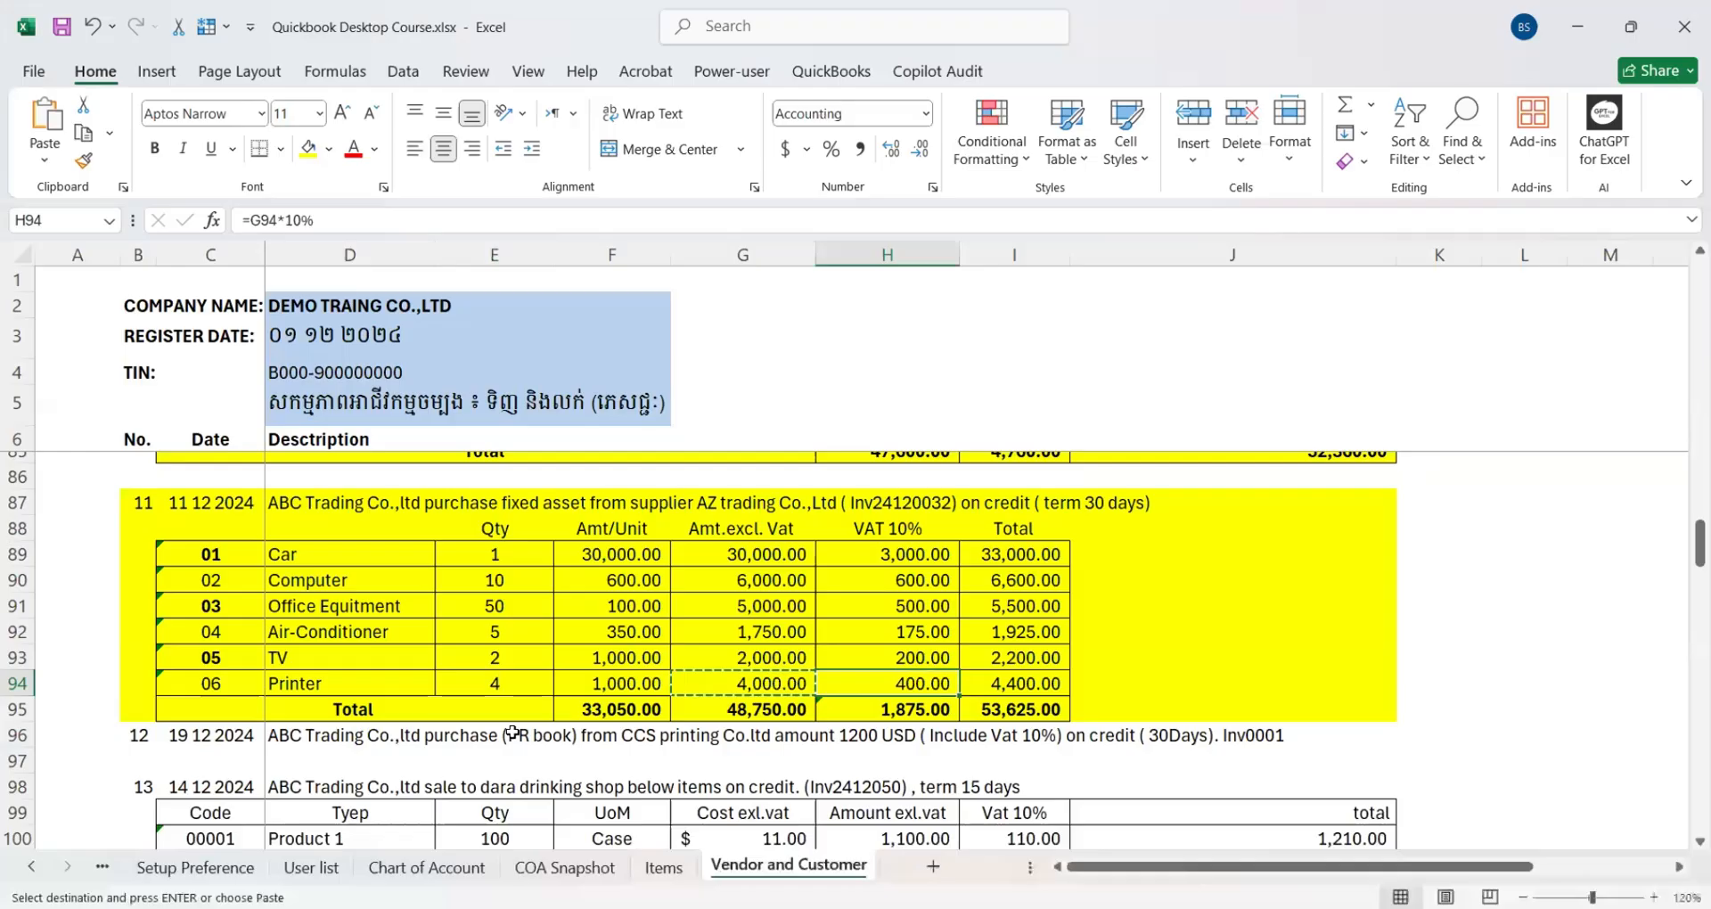
pyautogui.hotkey('alt', 'Tab')
pyautogui.hotkey('alt', 'Tab')
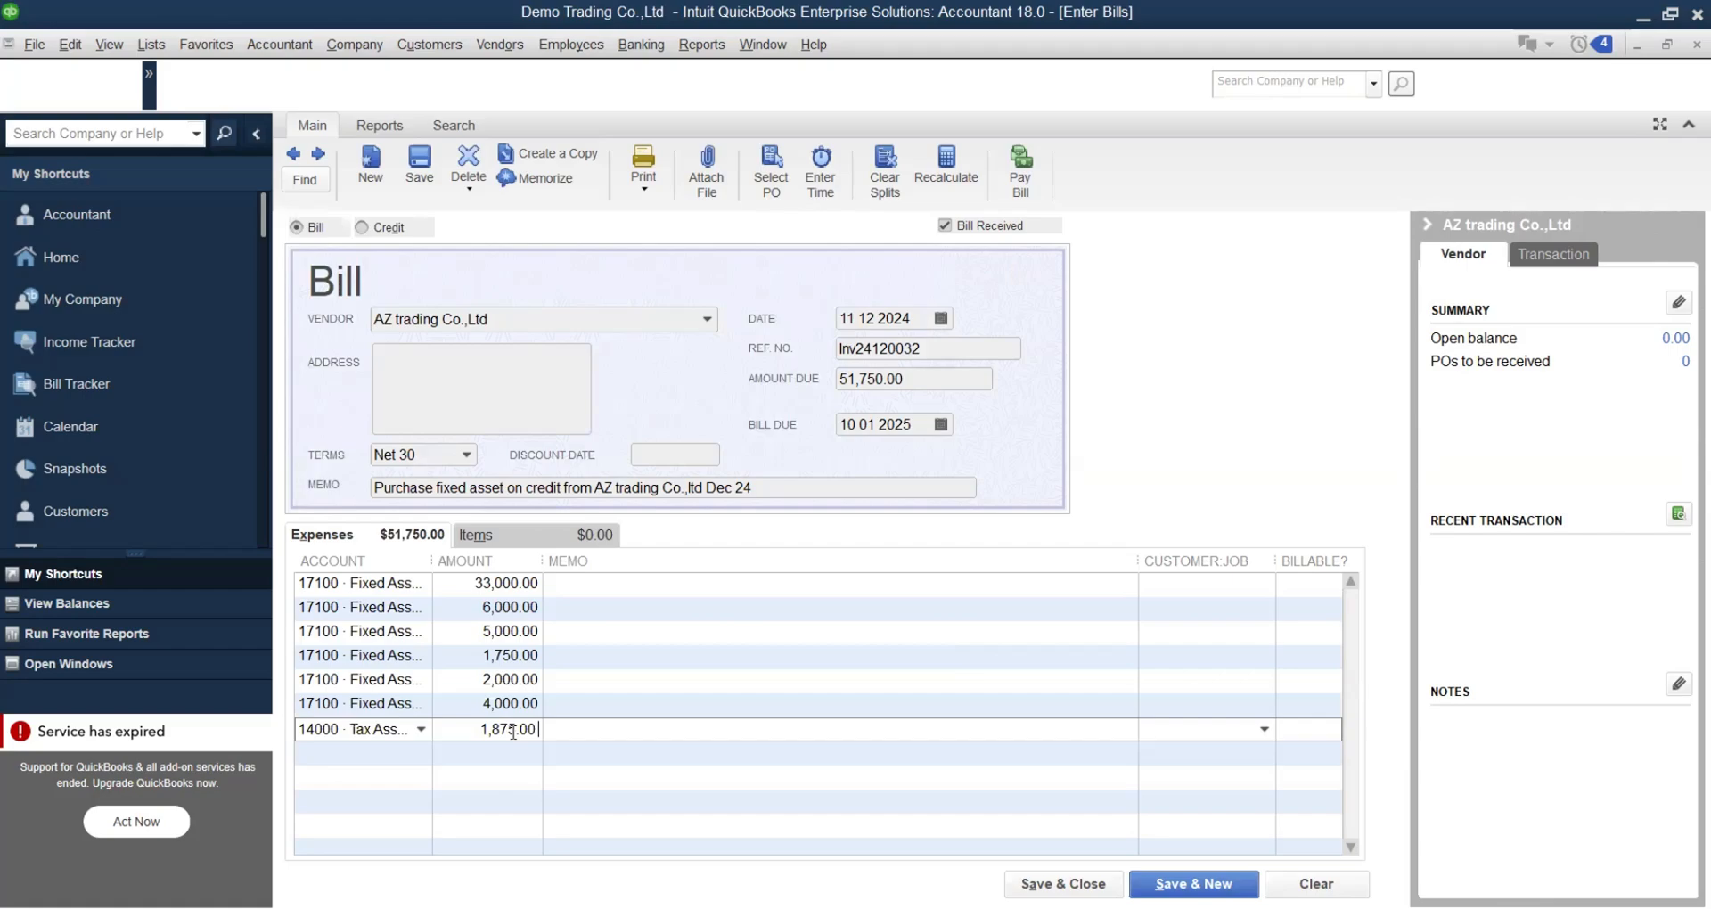
# Step: Review the VAT 10% amounts of the individual assets of transaction 11 in the Excel workbook
pyautogui.click(589, 608)
pyautogui.hotkey('alt', 'Tab')
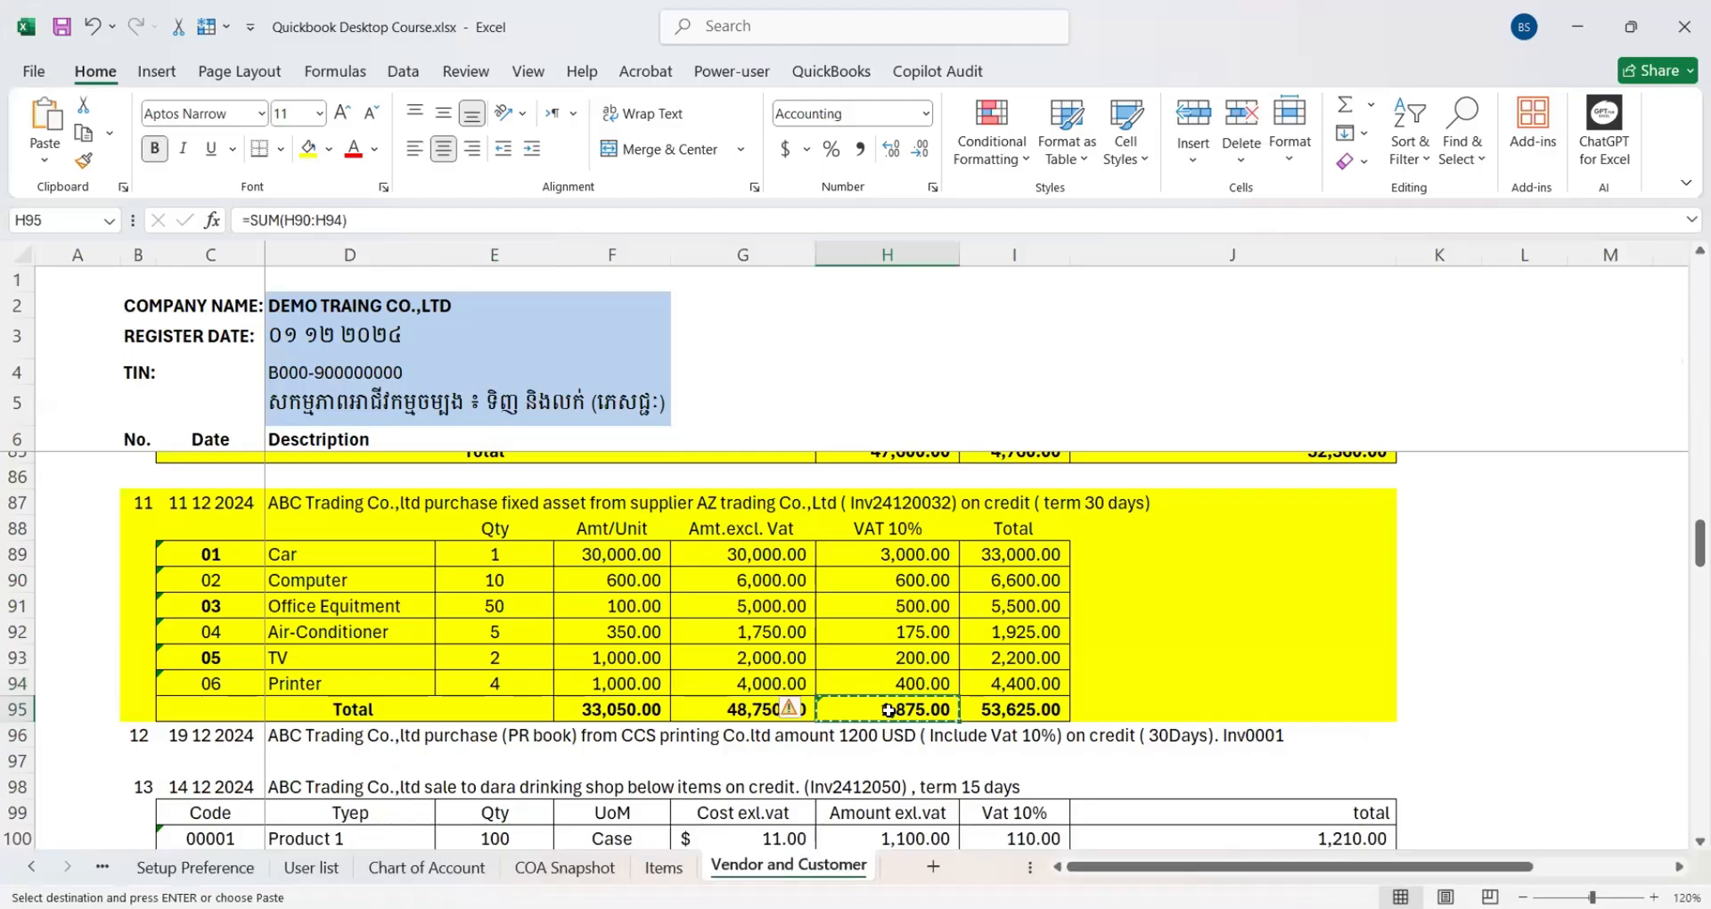
pyautogui.press('Up')
pyautogui.press('Up')
pyautogui.press('Up')
pyautogui.press('Up')
pyautogui.press('Up')
pyautogui.press('Up')
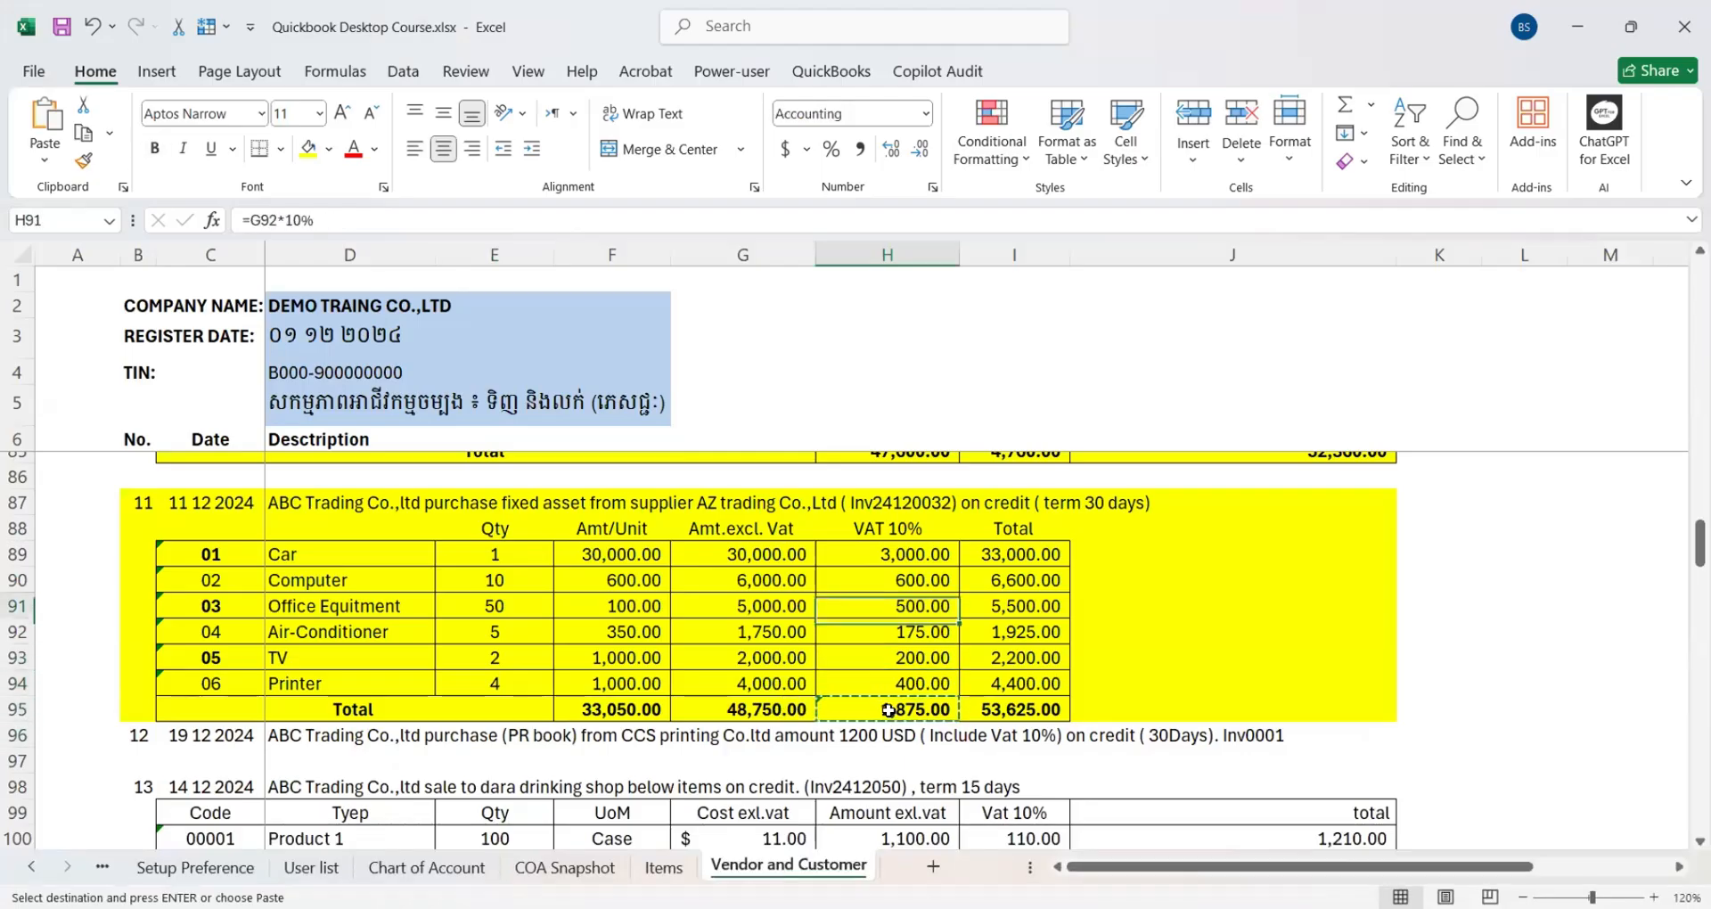
pyautogui.hotkey('alt', 'Tab')
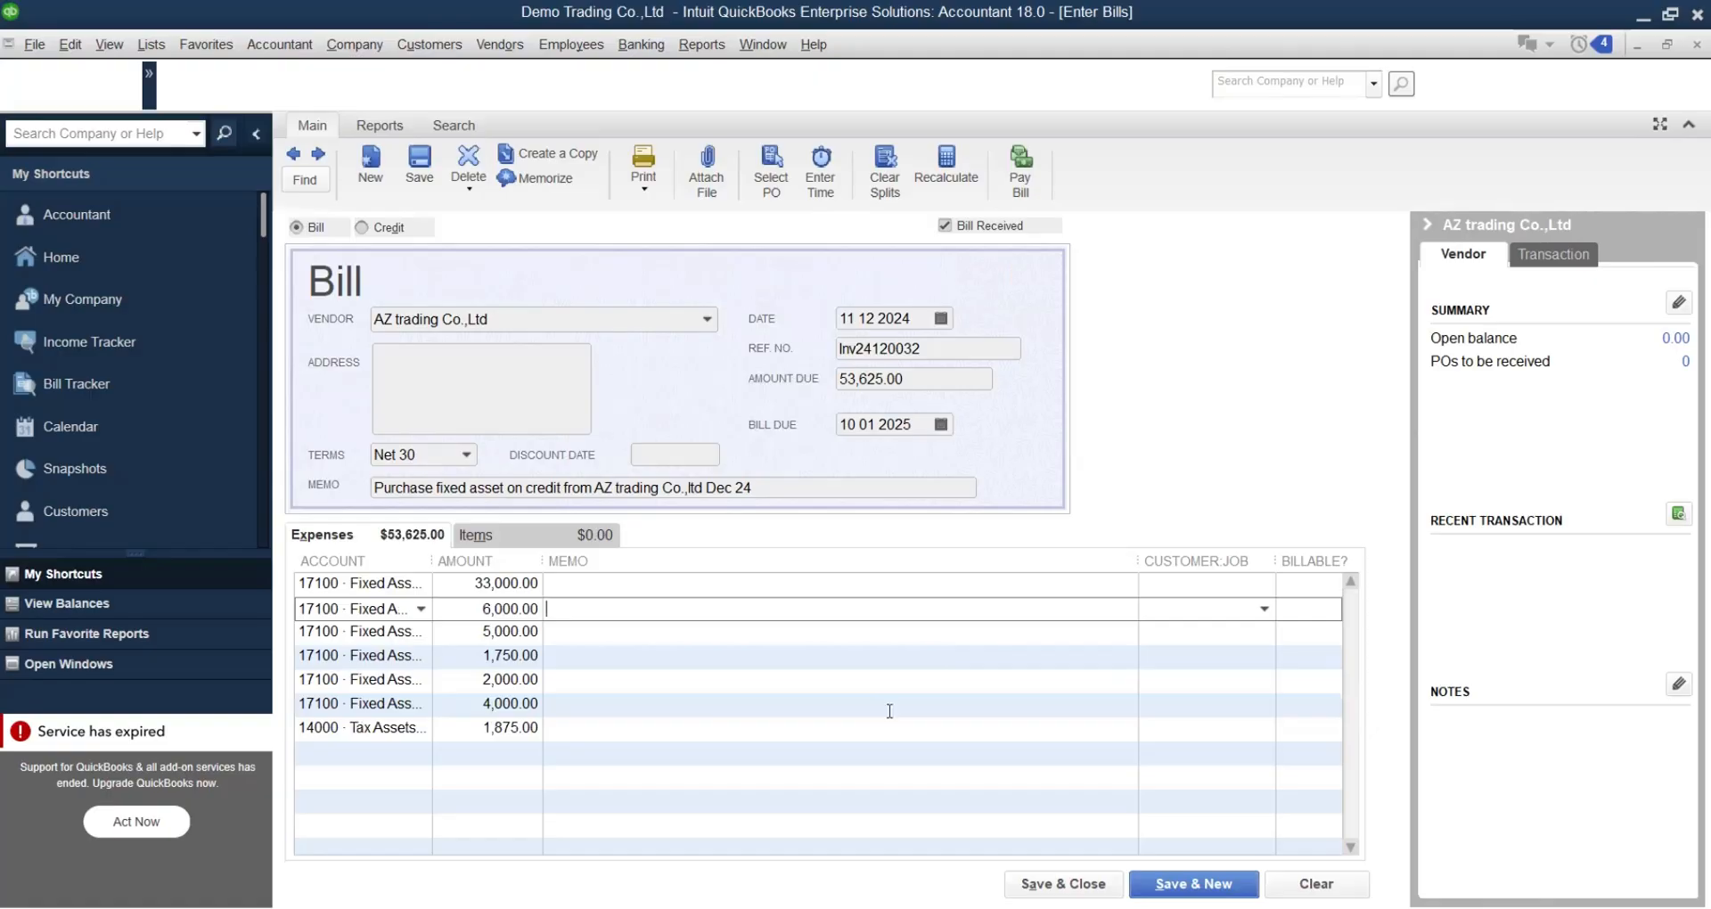
# Step: Copy the asset name Car from Excel into the memo of the bill's first expense line
pyautogui.hotkey('alt', 'Tab')
pyautogui.hotkey('alt', 'Tab')
pyautogui.hotkey('alt', 'Tab')
pyautogui.click(397, 553)
pyautogui.hotkey('ctrl', 'c')
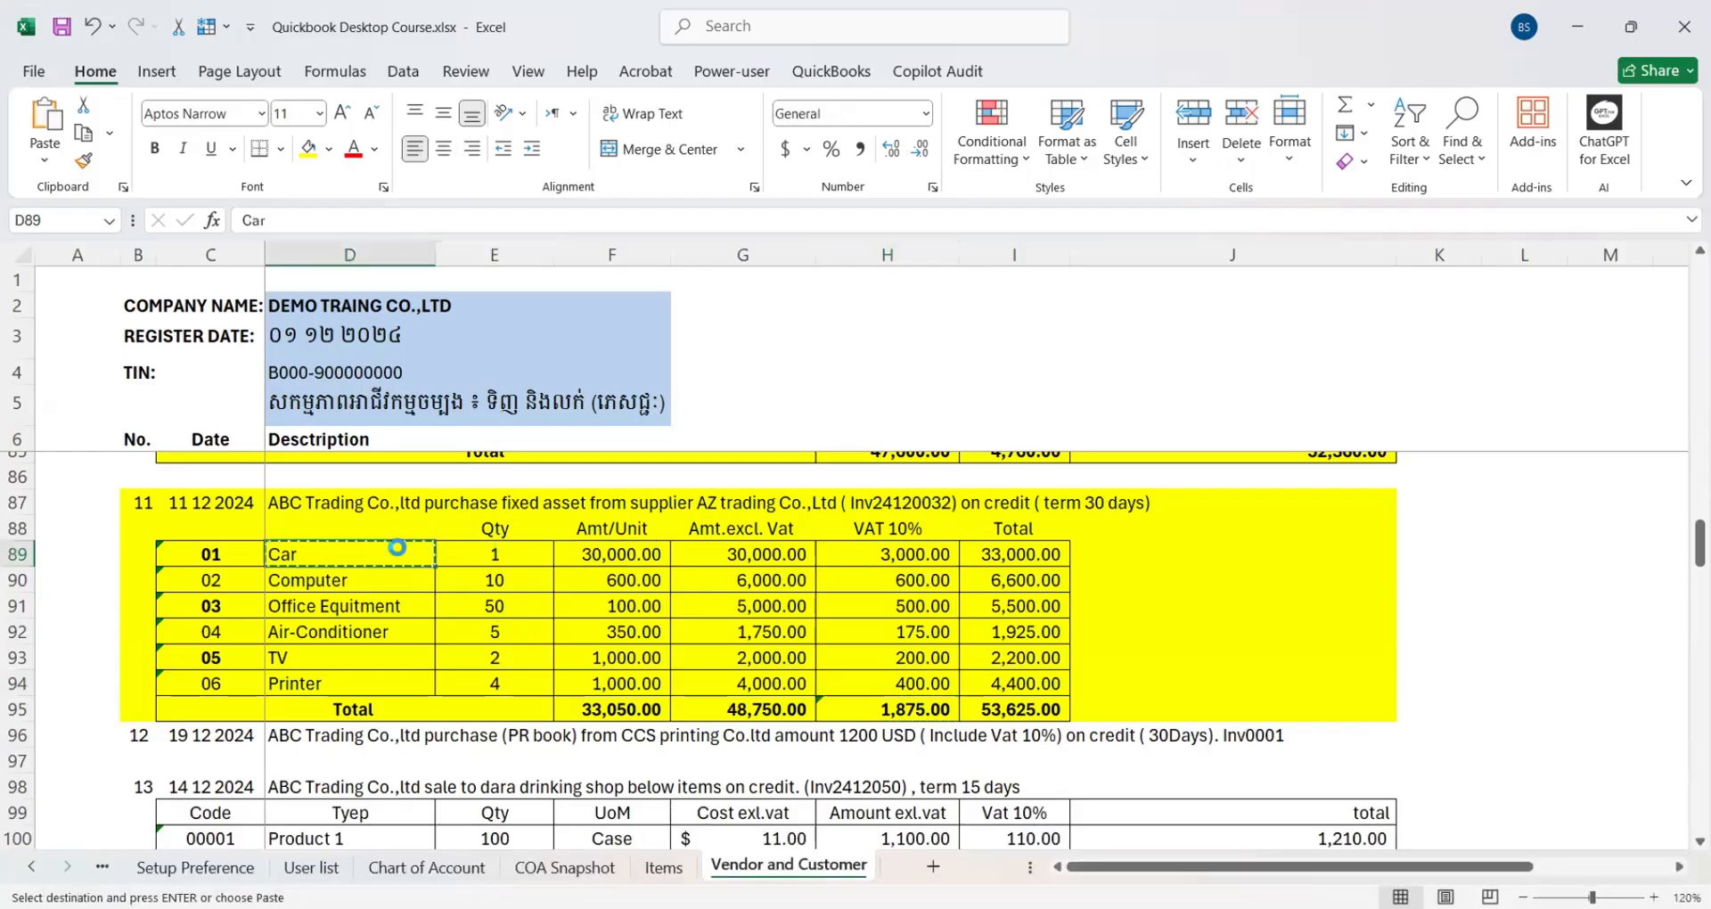
pyautogui.hotkey('alt', 'Tab')
pyautogui.hotkey('ctrl', 'v')
pyautogui.press('Down')
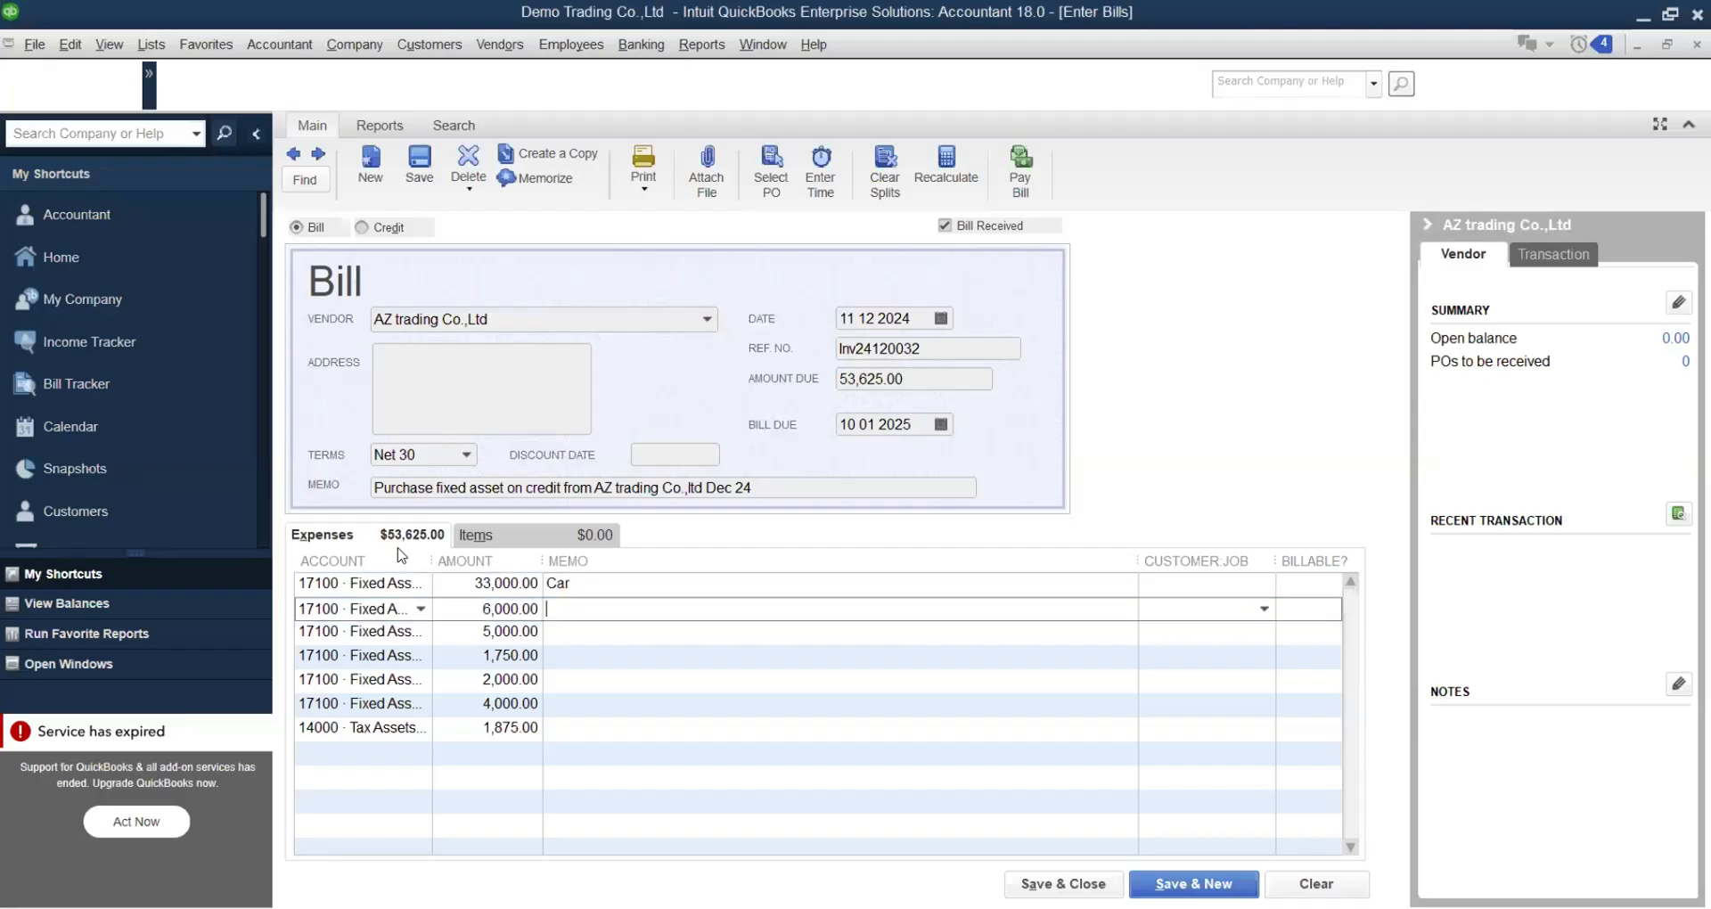
# Step: Copy Computer, Office Equitment, Air-Conditioner, TV and Printer from Excel into the memos of expense lines two to six
pyautogui.hotkey('ctrl', 'v')
pyautogui.press('Down')
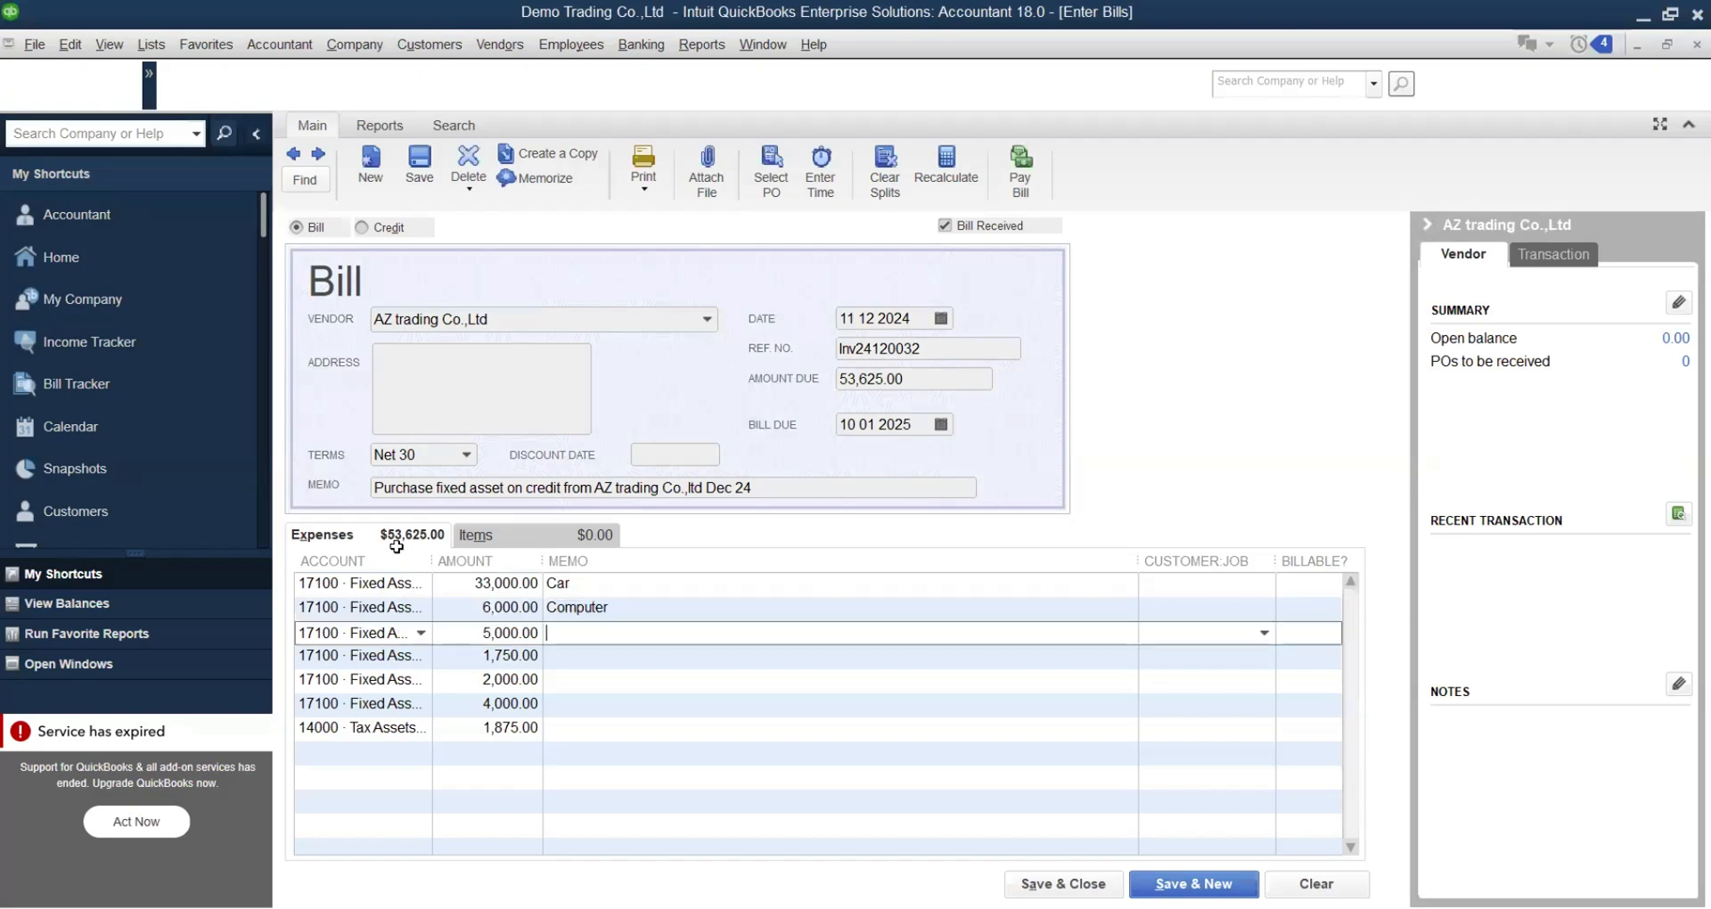
pyautogui.hotkey('alt', 'Tab')
pyautogui.press('Down')
pyautogui.hotkey('ctrl', 'c')
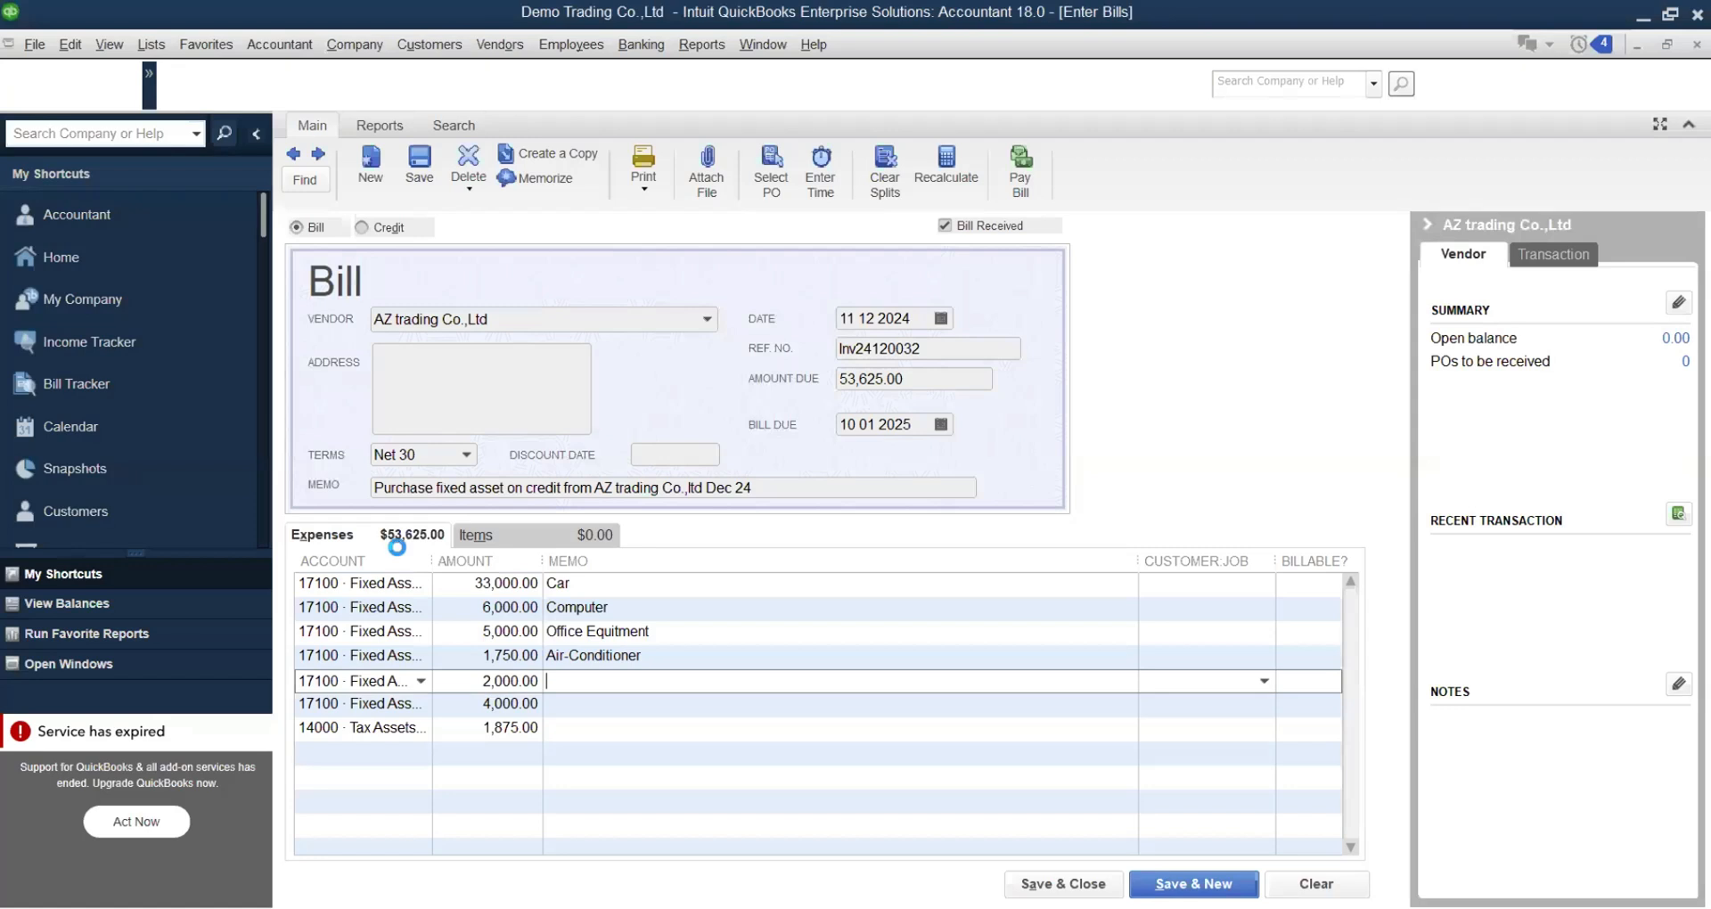
pyautogui.hotkey('ctrl', 'v')
pyautogui.press('Down')
pyautogui.hotkey('ctrl', 'v')
pyautogui.press('Down')
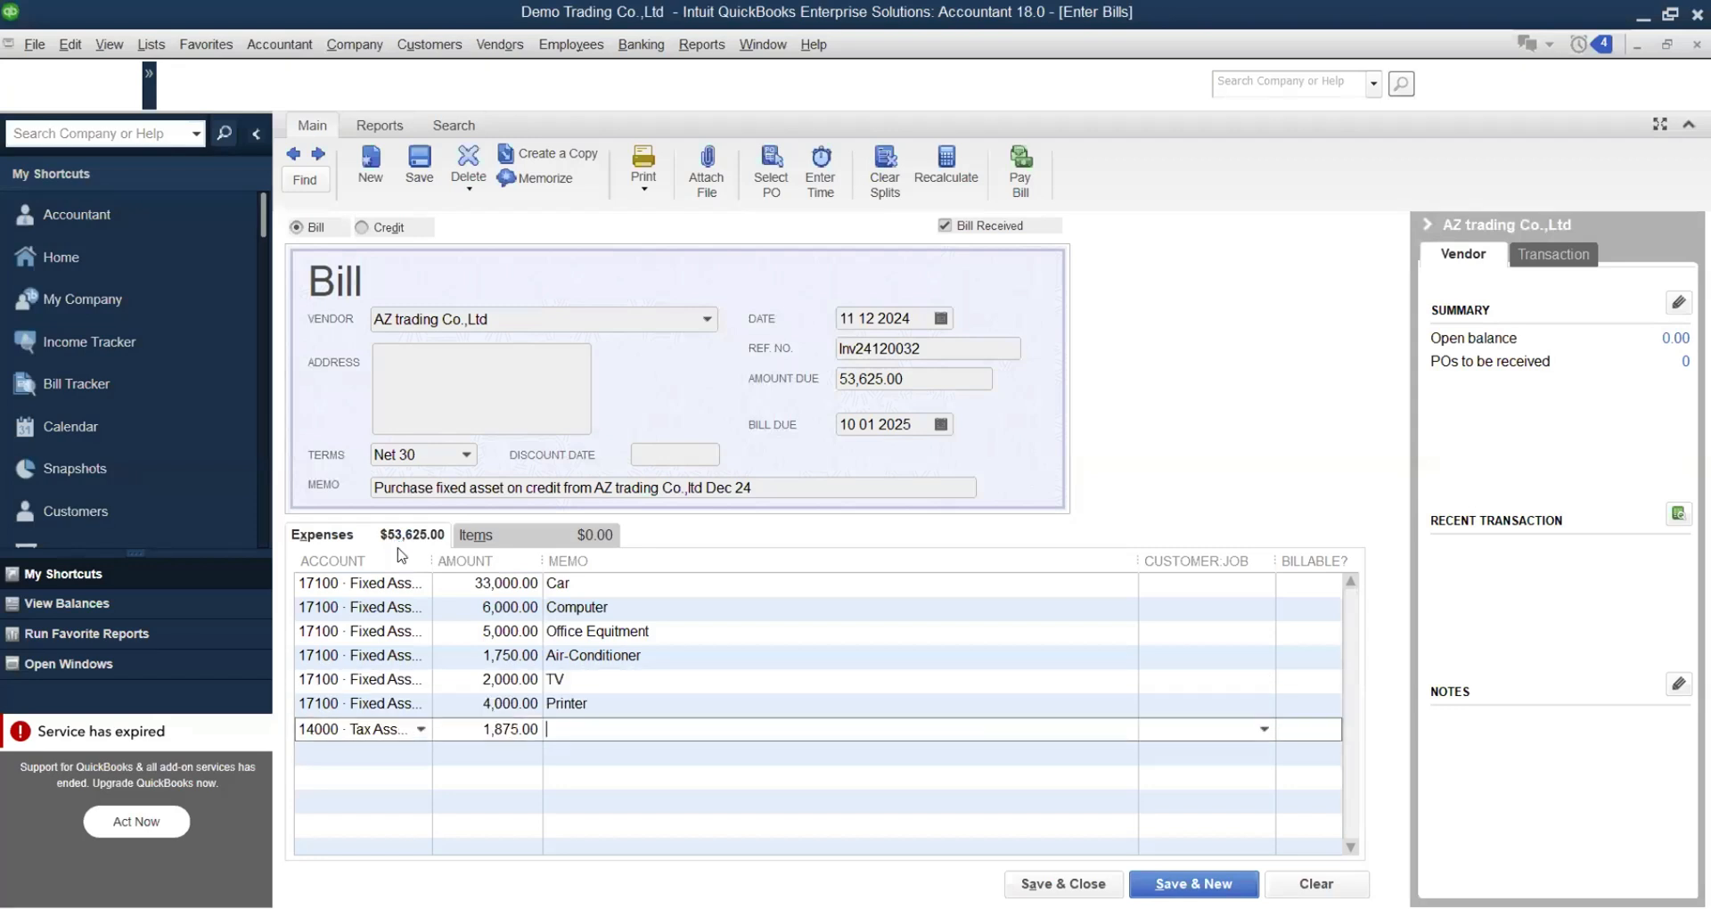
# Step: Enter the memo VAT INPUT 10% on the tax line and save the bill, accepting the past-transaction warning
pyautogui.write('VAT INPUT 10%')
pyautogui.hotkey('alt', 's')
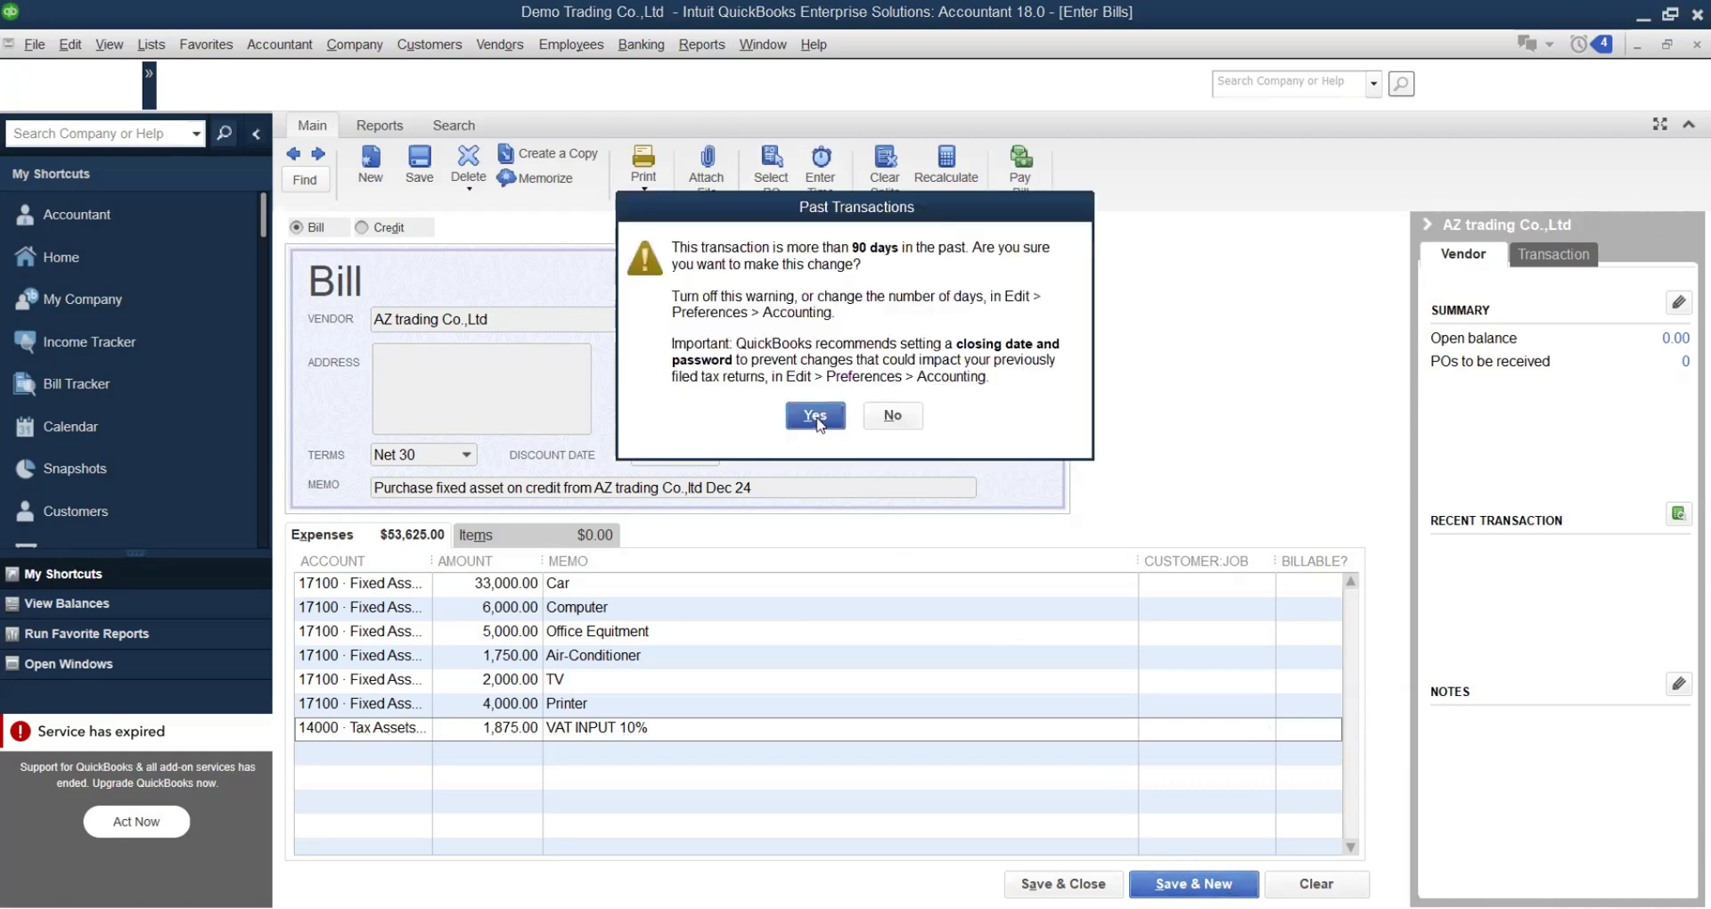
pyautogui.click(815, 416)
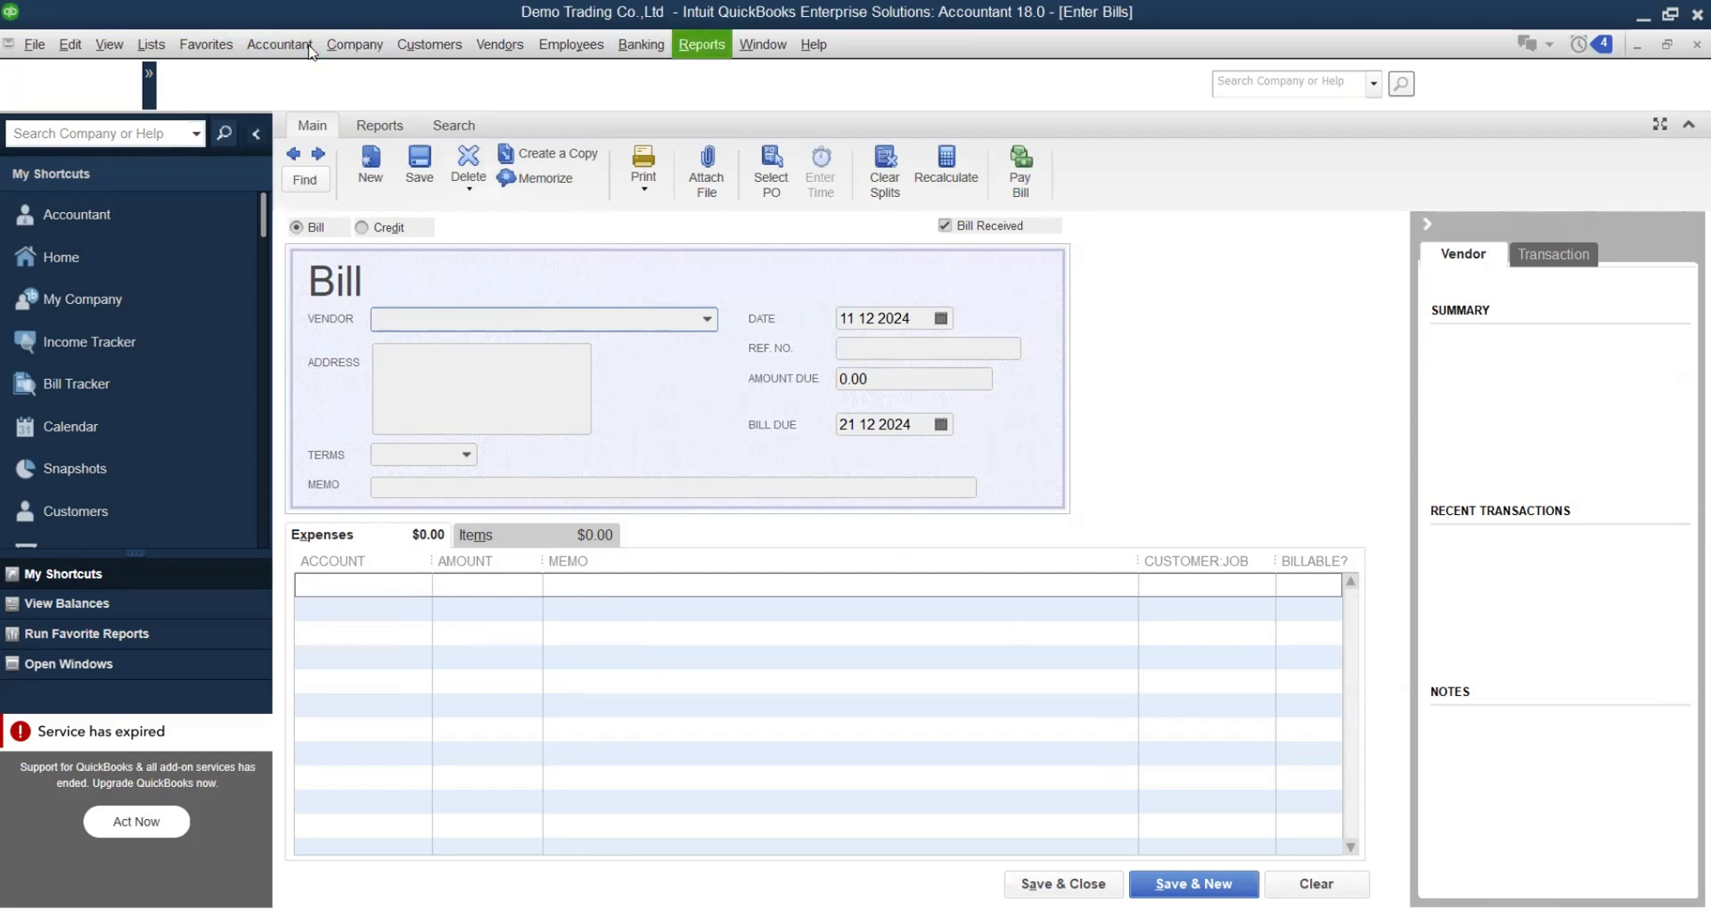
# Step: Open the Balance Sheet report and review its tax assets, fixed assets and accounts payable
pyautogui.click(702, 43)
pyautogui.moveTo(736, 270)
pyautogui.click(1083, 561)
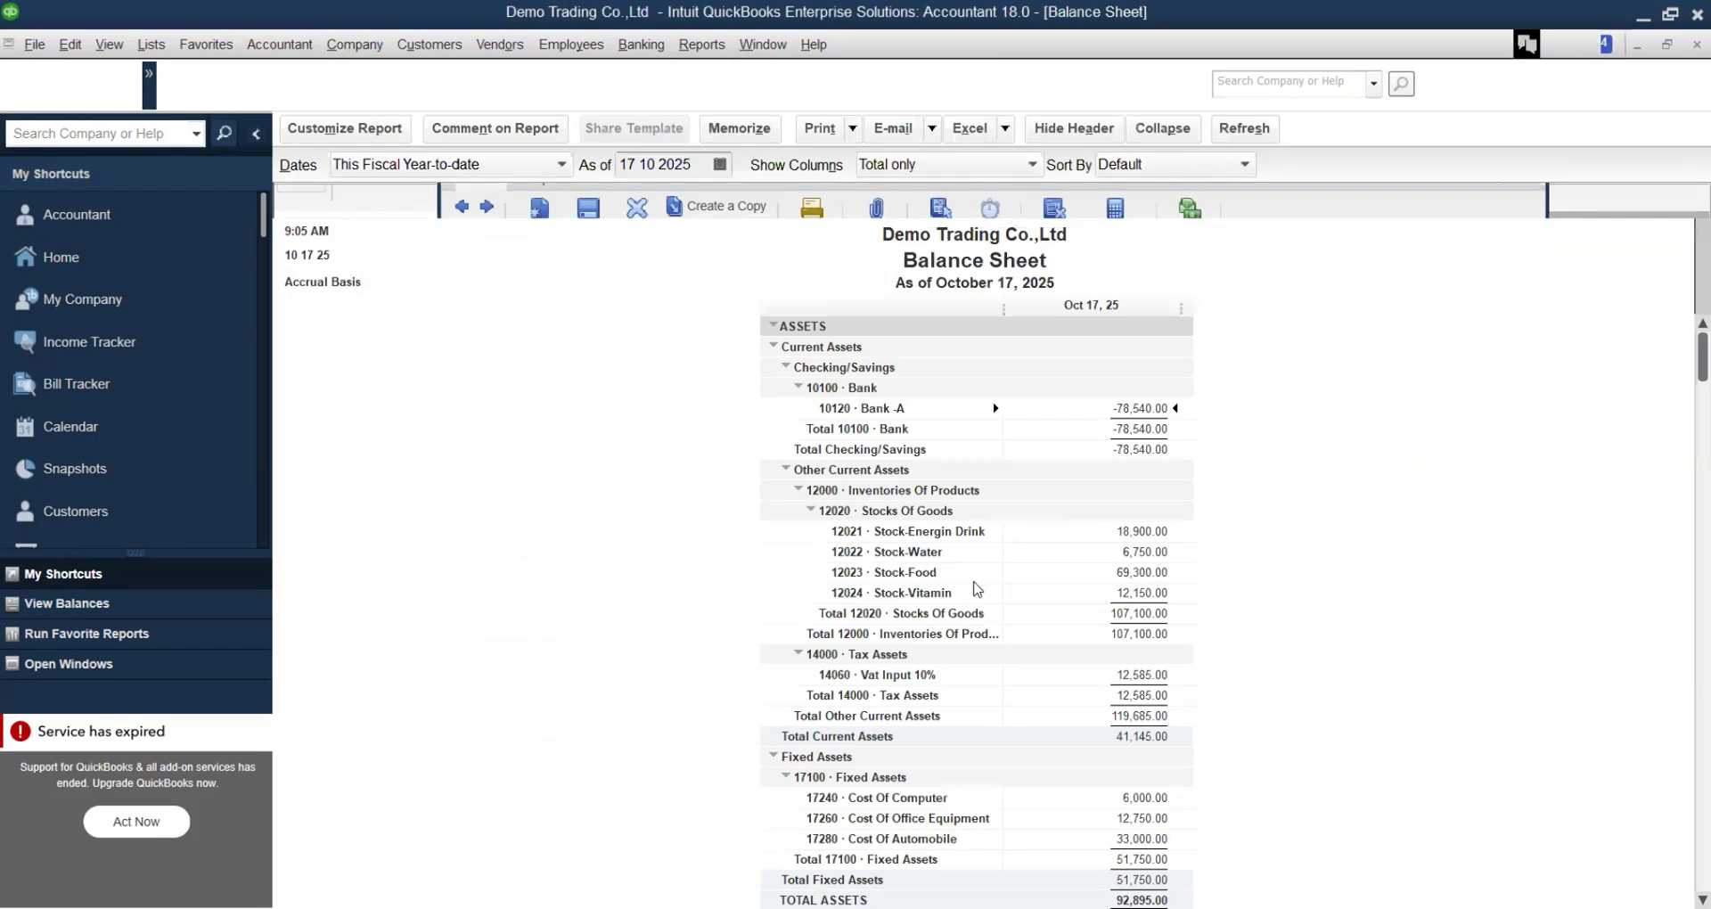
pyautogui.scroll(-3, 976, 587)
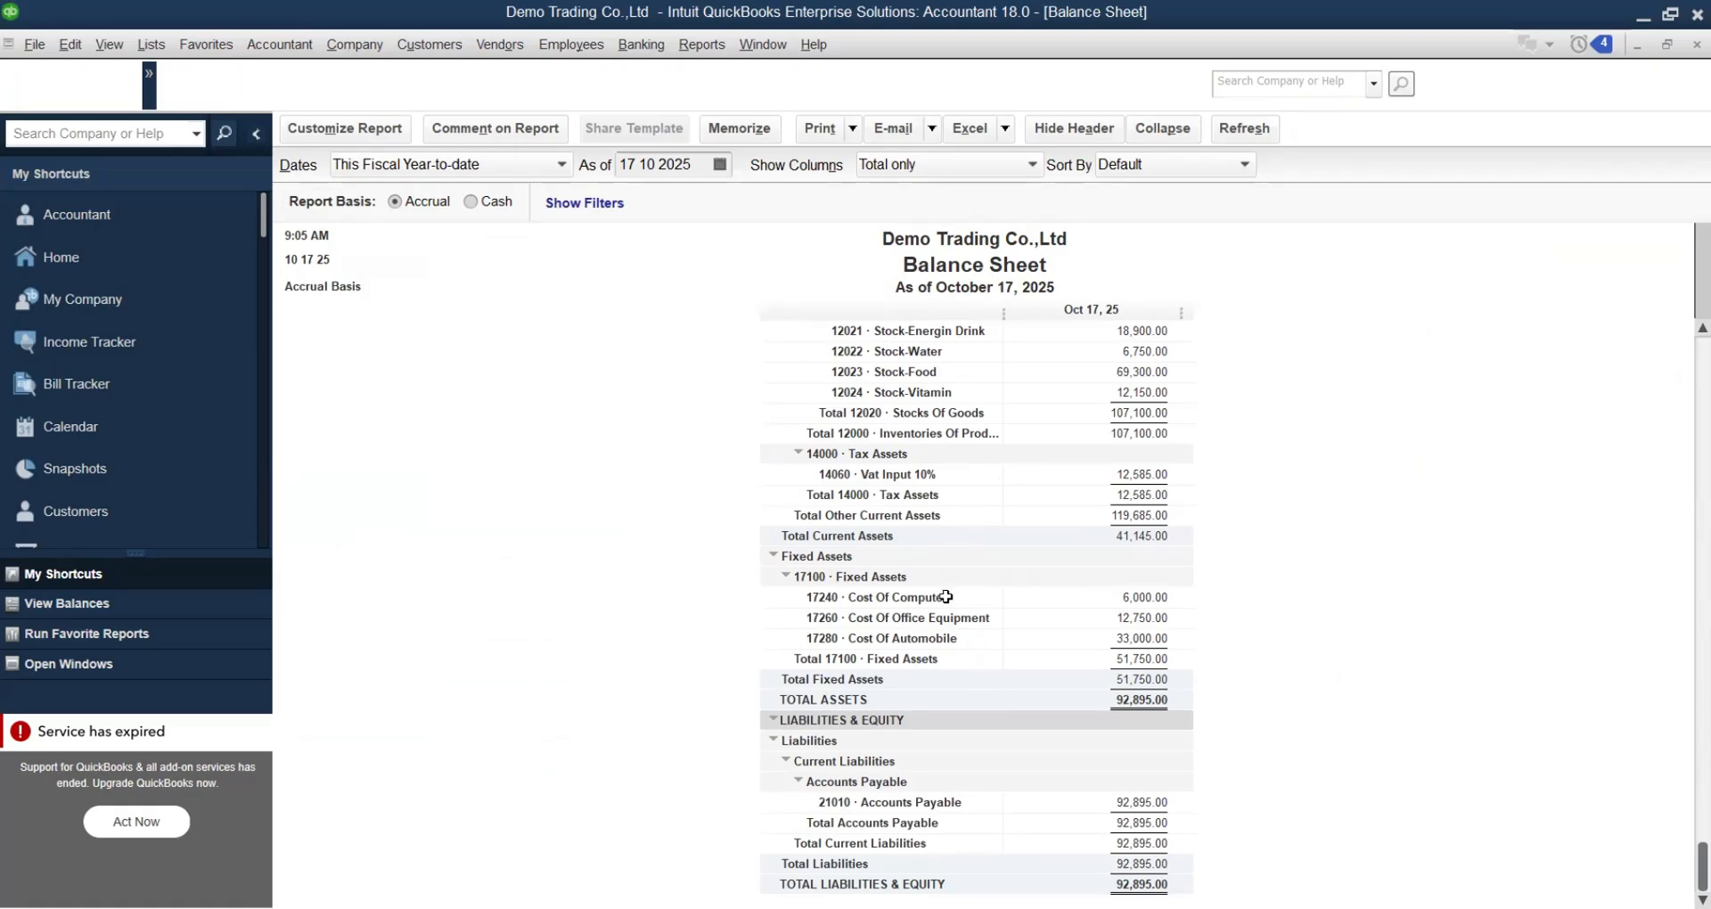
# Step: Switch to Excel and highlight the row of transaction 12, the CCS printing purchase, with a yellow fill
pyautogui.hotkey('alt', 'Tab')
pyautogui.click(603, 657)
pyautogui.press('Down')
pyautogui.press('Down')
pyautogui.press('Down')
pyautogui.press('Left')
pyautogui.press('Left')
pyautogui.press('Left')
pyautogui.press('Left')
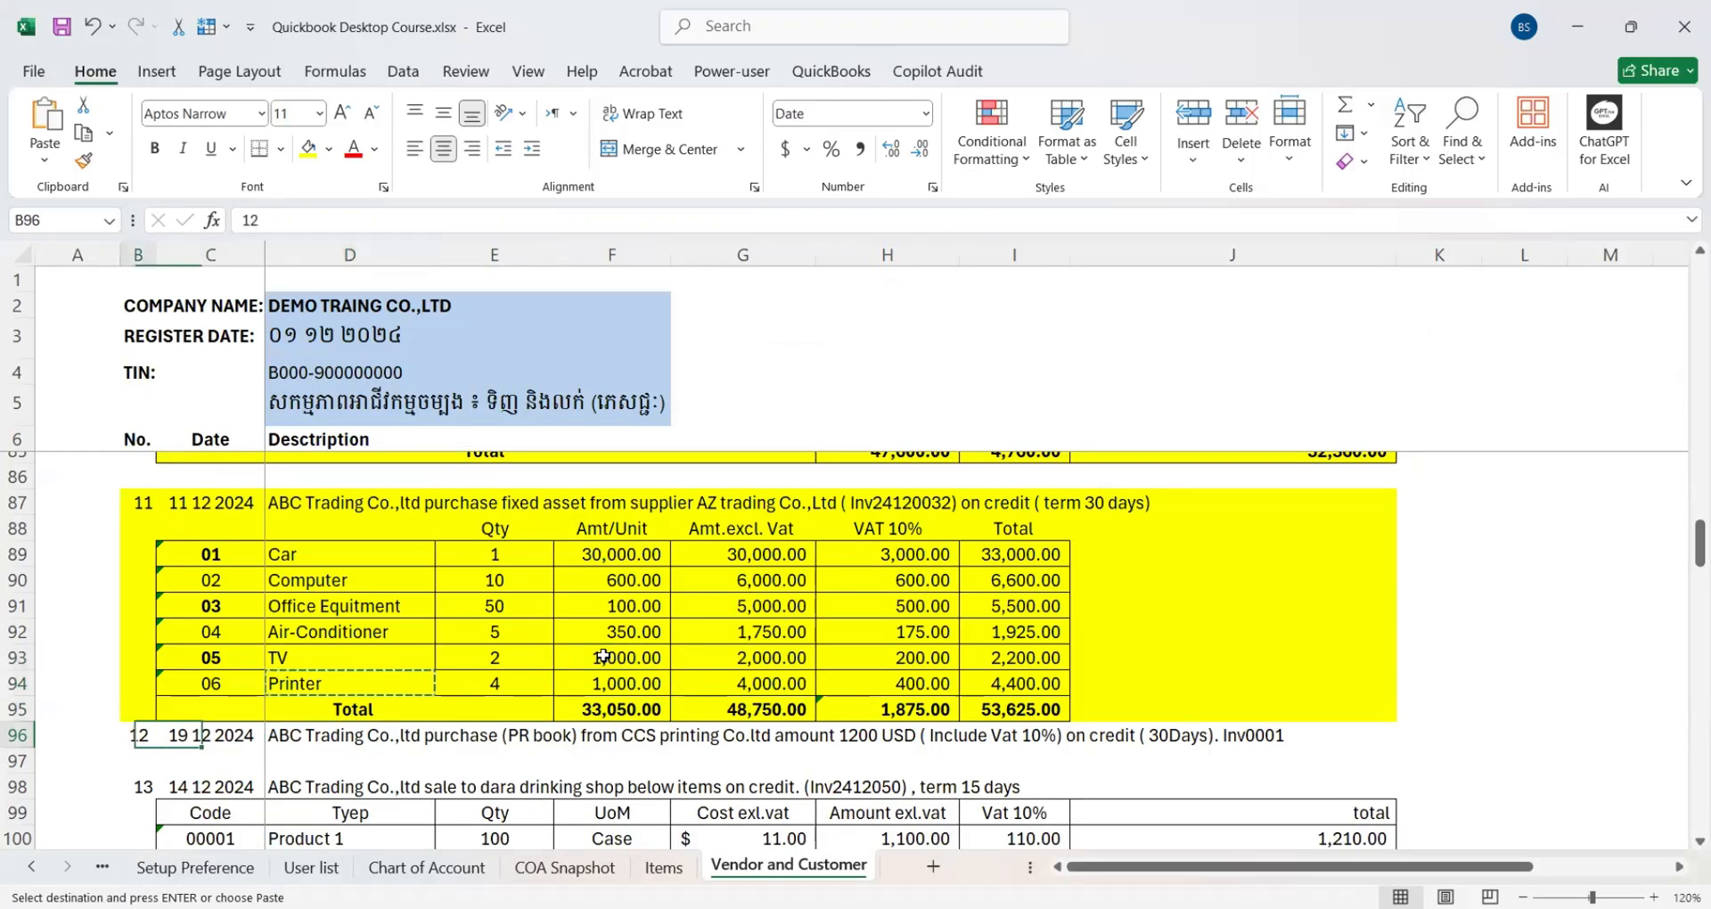
pyautogui.hotkey('shift', 'Right')
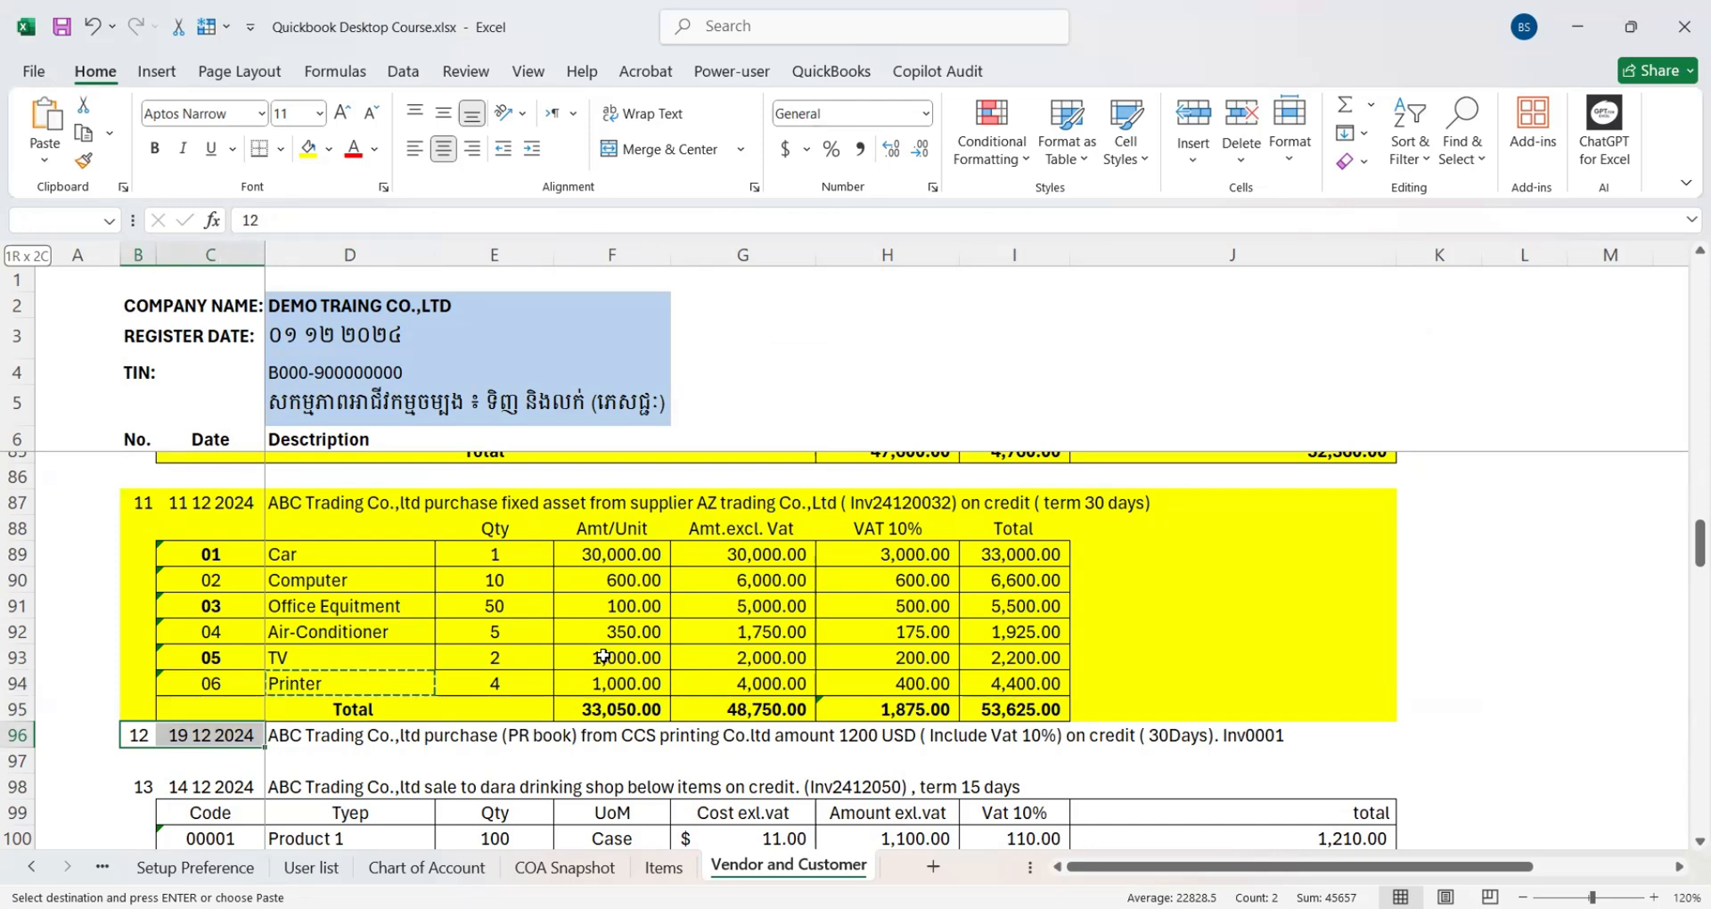
pyautogui.hotkey('shift', 'Right')
pyautogui.click(311, 154)
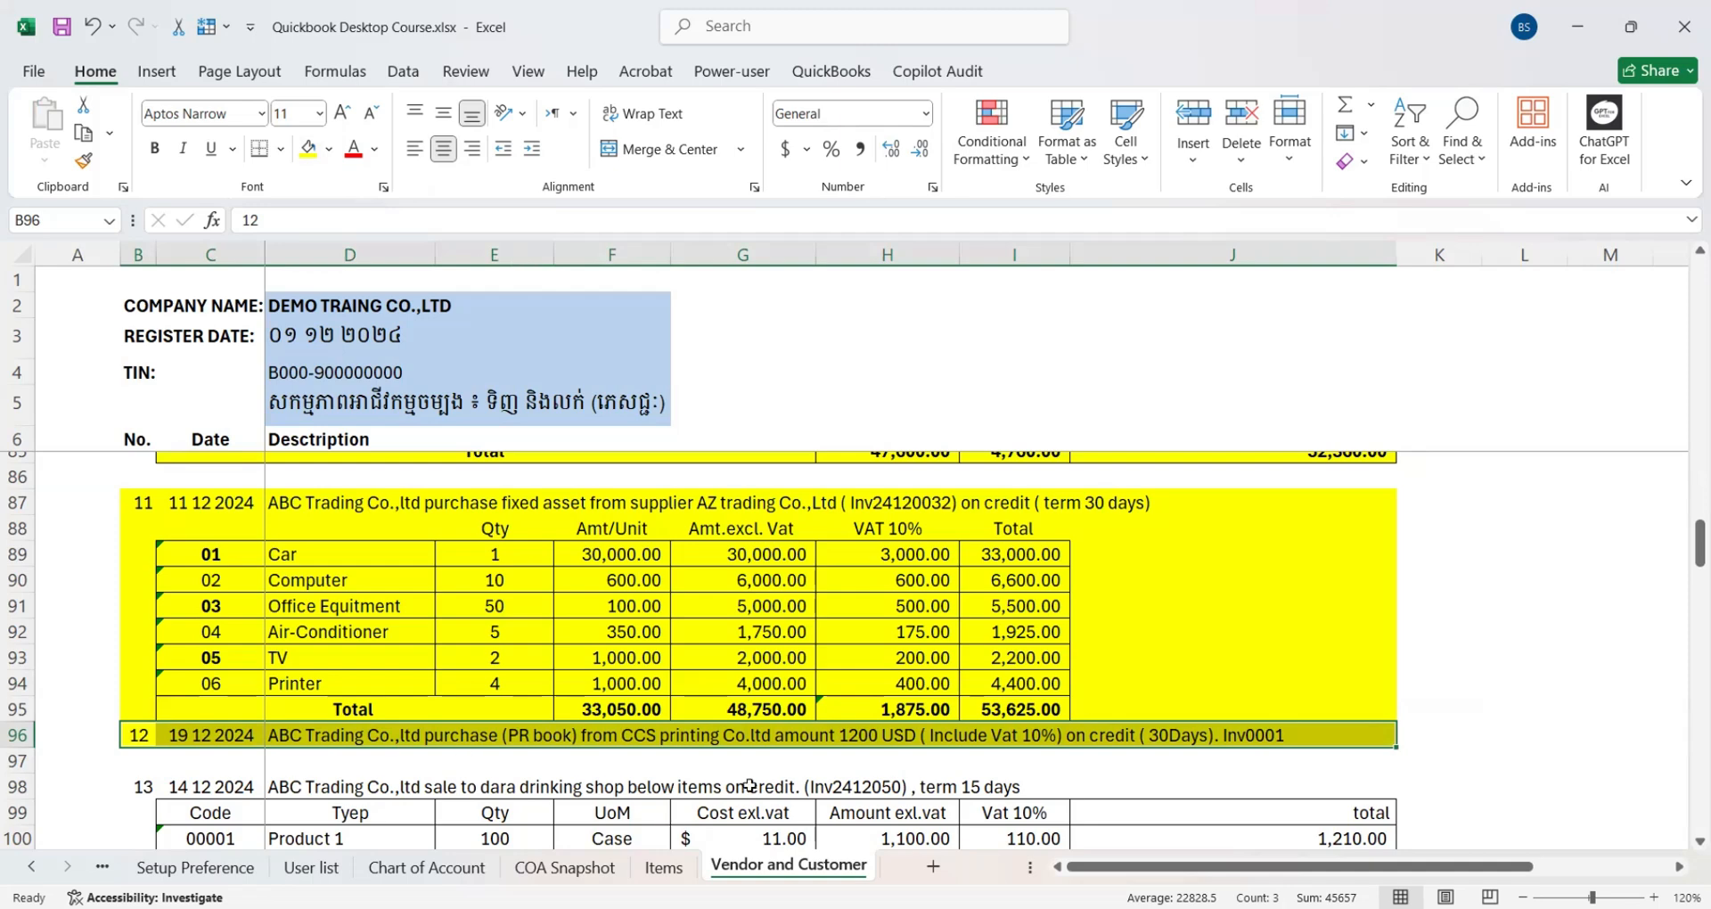
# Step: Calculate the VAT-exclusive amount of transaction 12 in cell H97 with the formula =1200/1.1
pyautogui.click(889, 755)
pyautogui.write('1200')
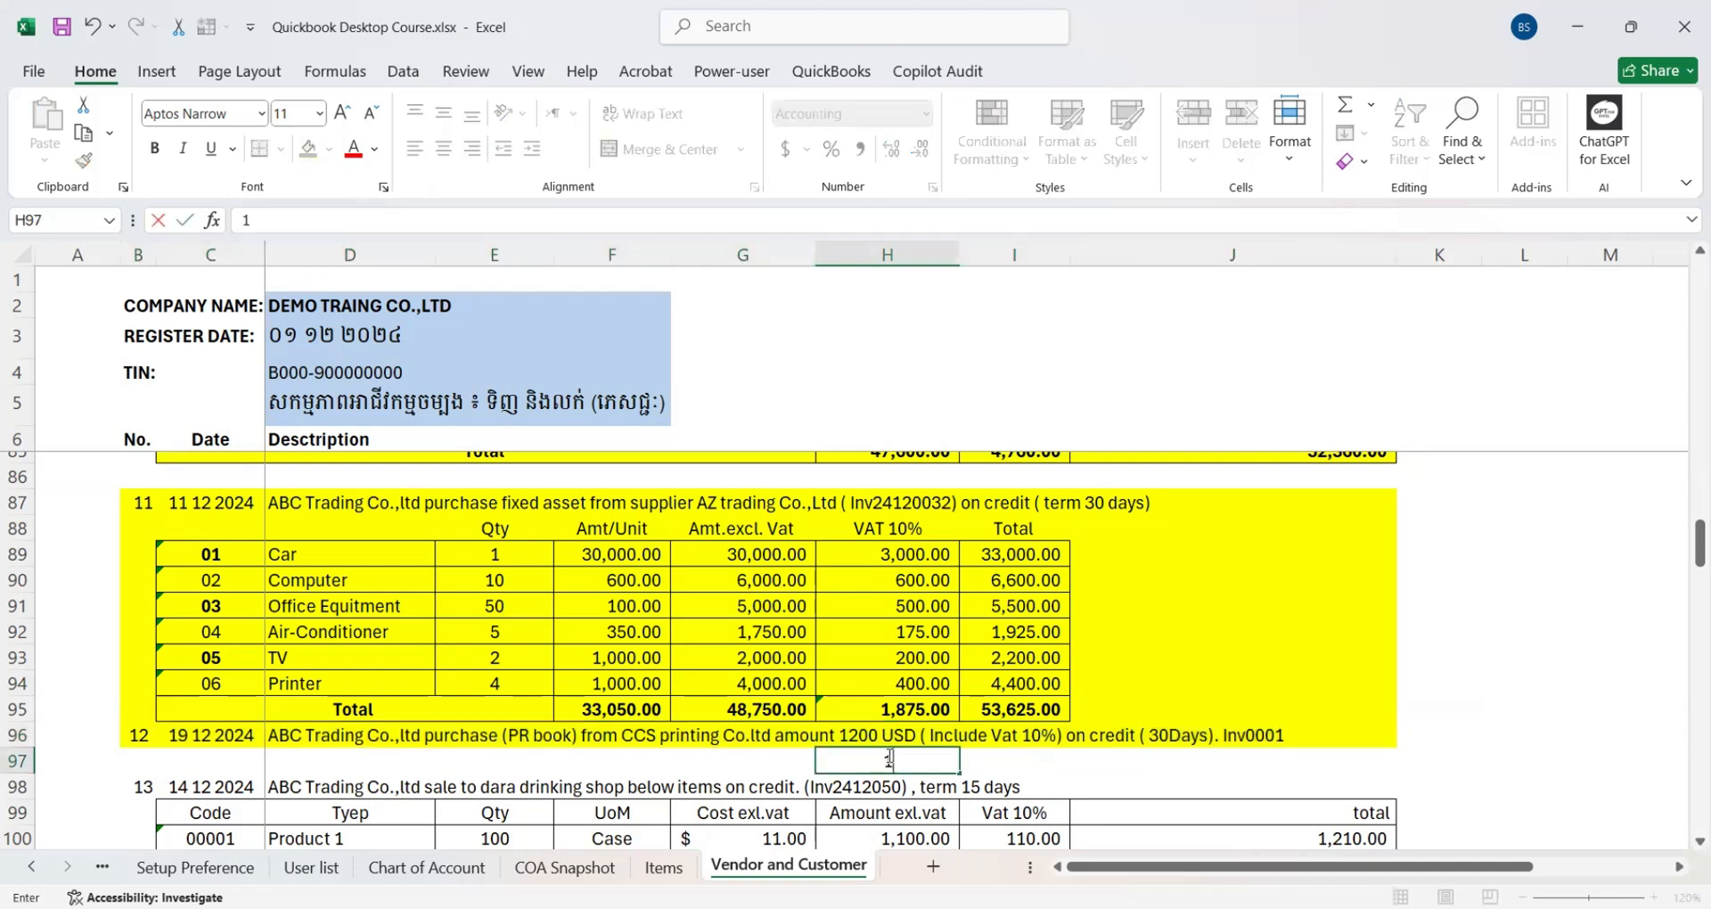
pyautogui.press('BackSpace')
pyautogui.press('BackSpace')
pyautogui.press('BackSpace')
pyautogui.press('BackSpace')
pyautogui.write('=1200/')
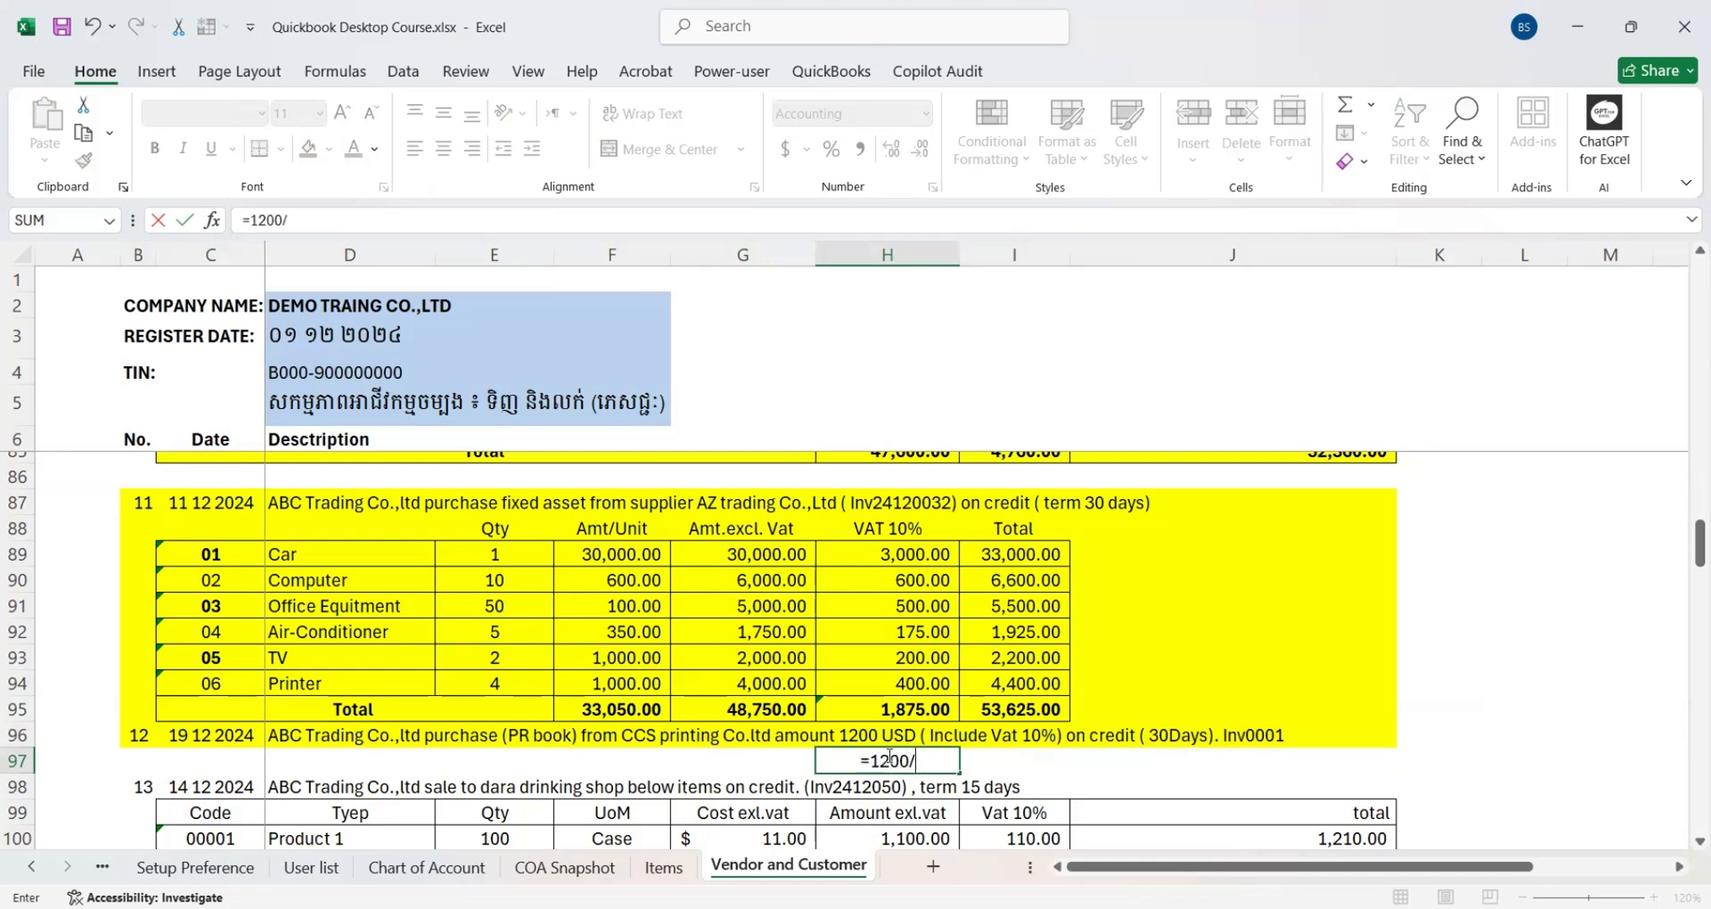
pyautogui.write('1.1')
pyautogui.press('Tab')
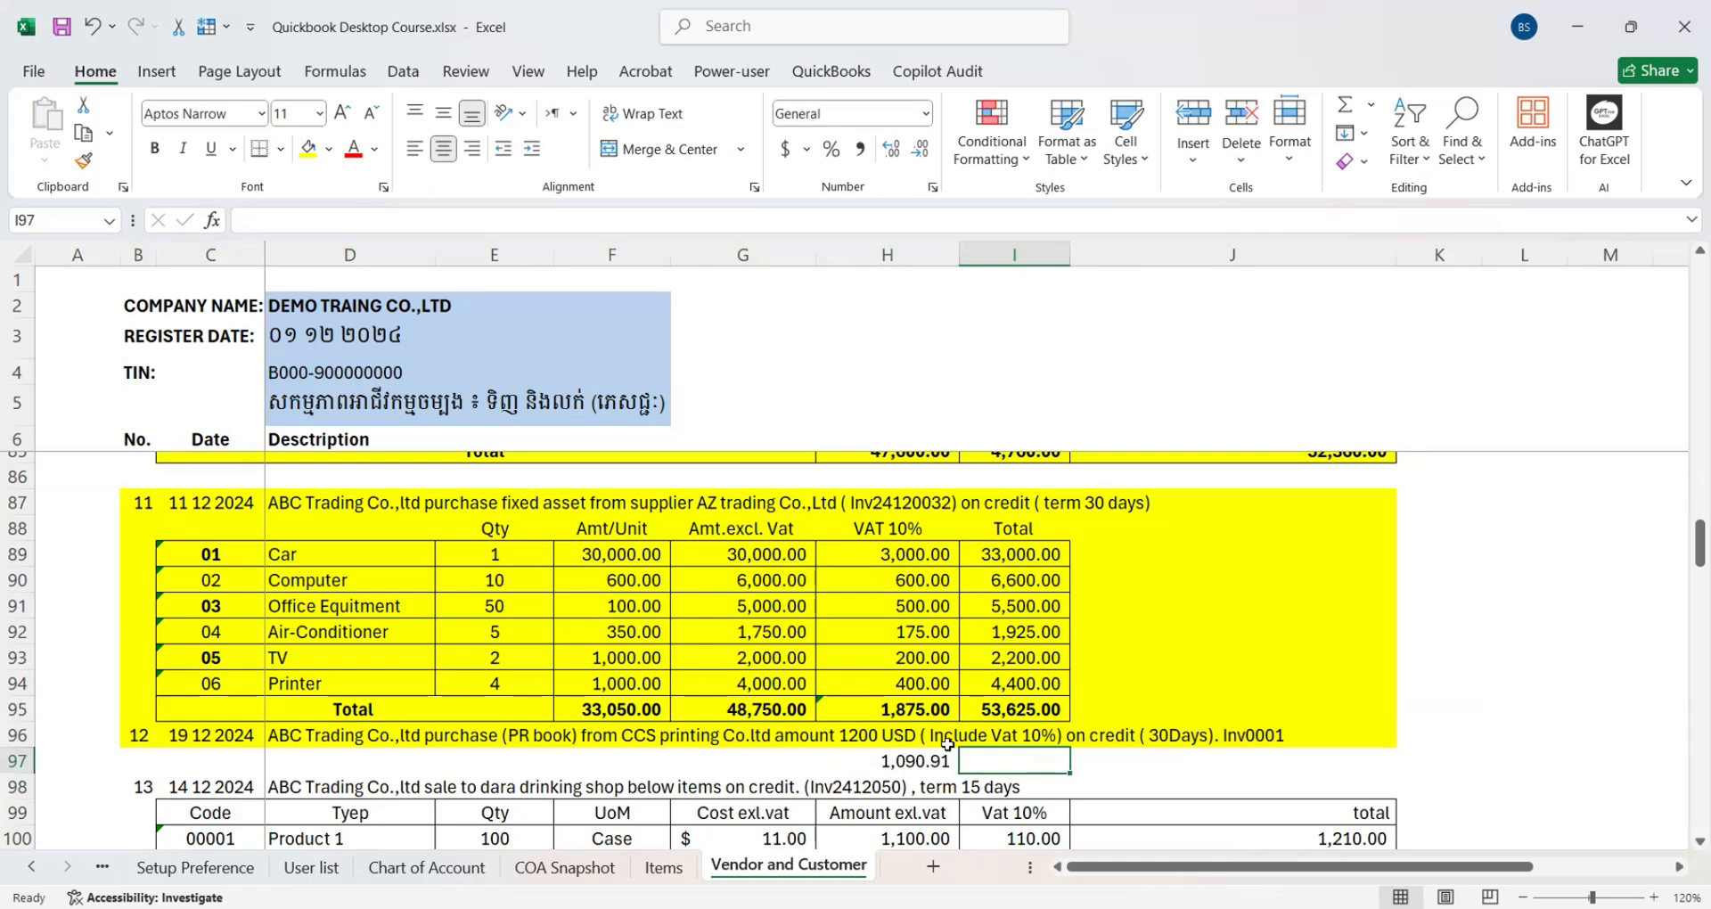
# Step: Switch to QuickBooks and open a blank vendor bill for transaction 12
pyautogui.hotkey('alt', 'Tab')
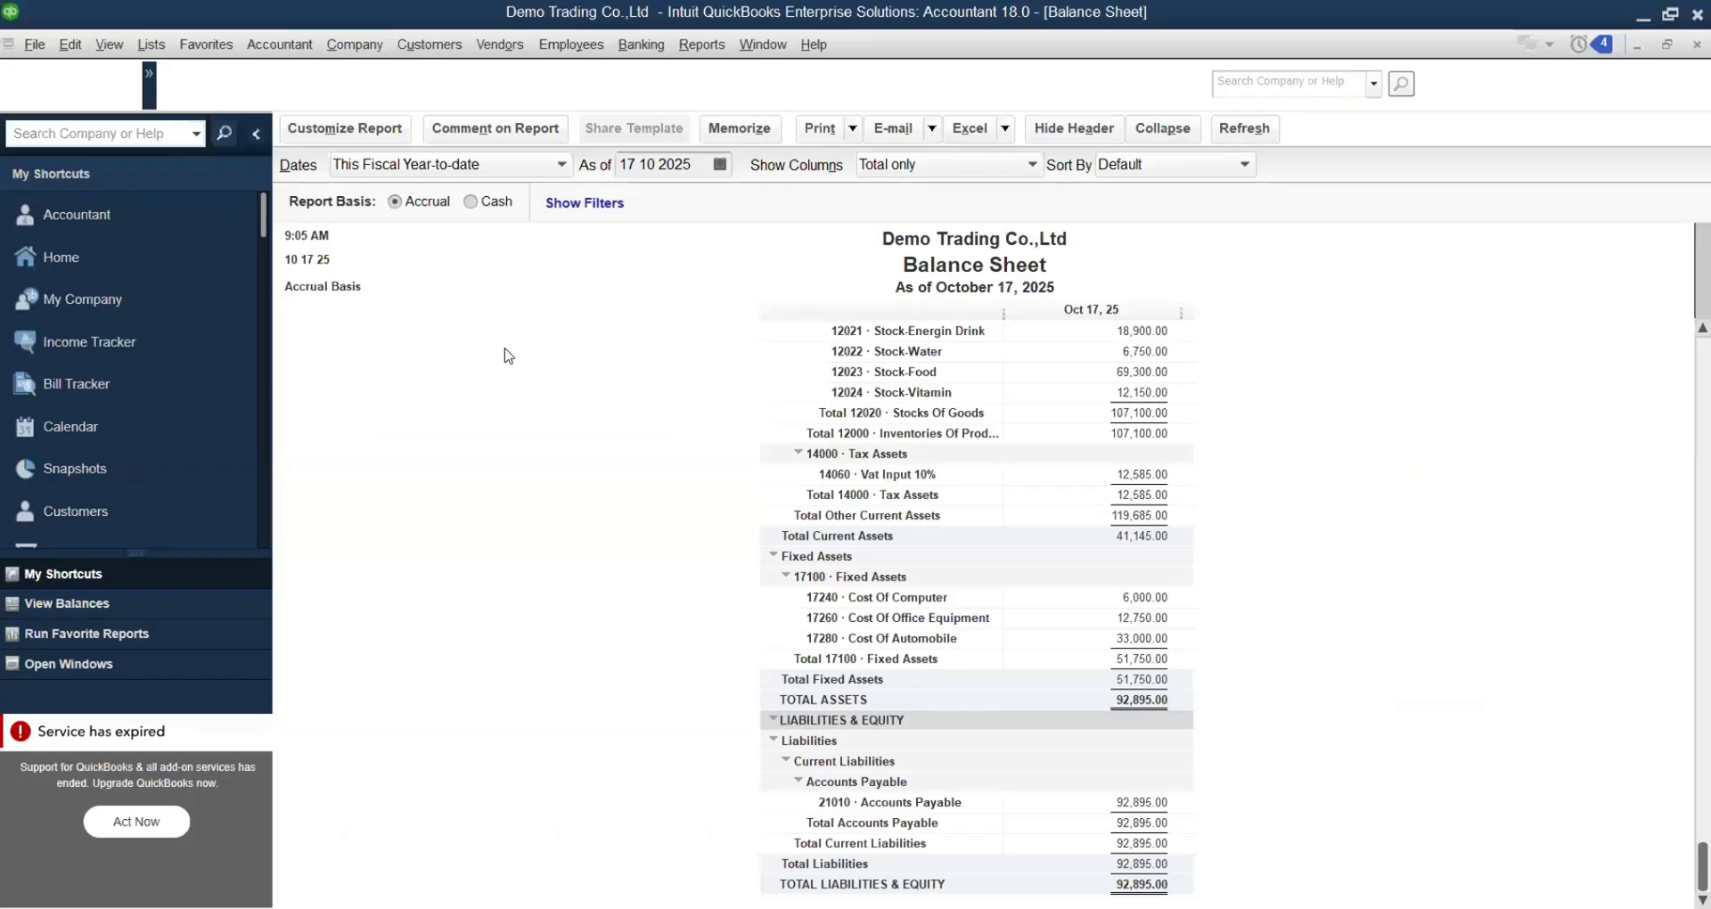
pyautogui.click(500, 45)
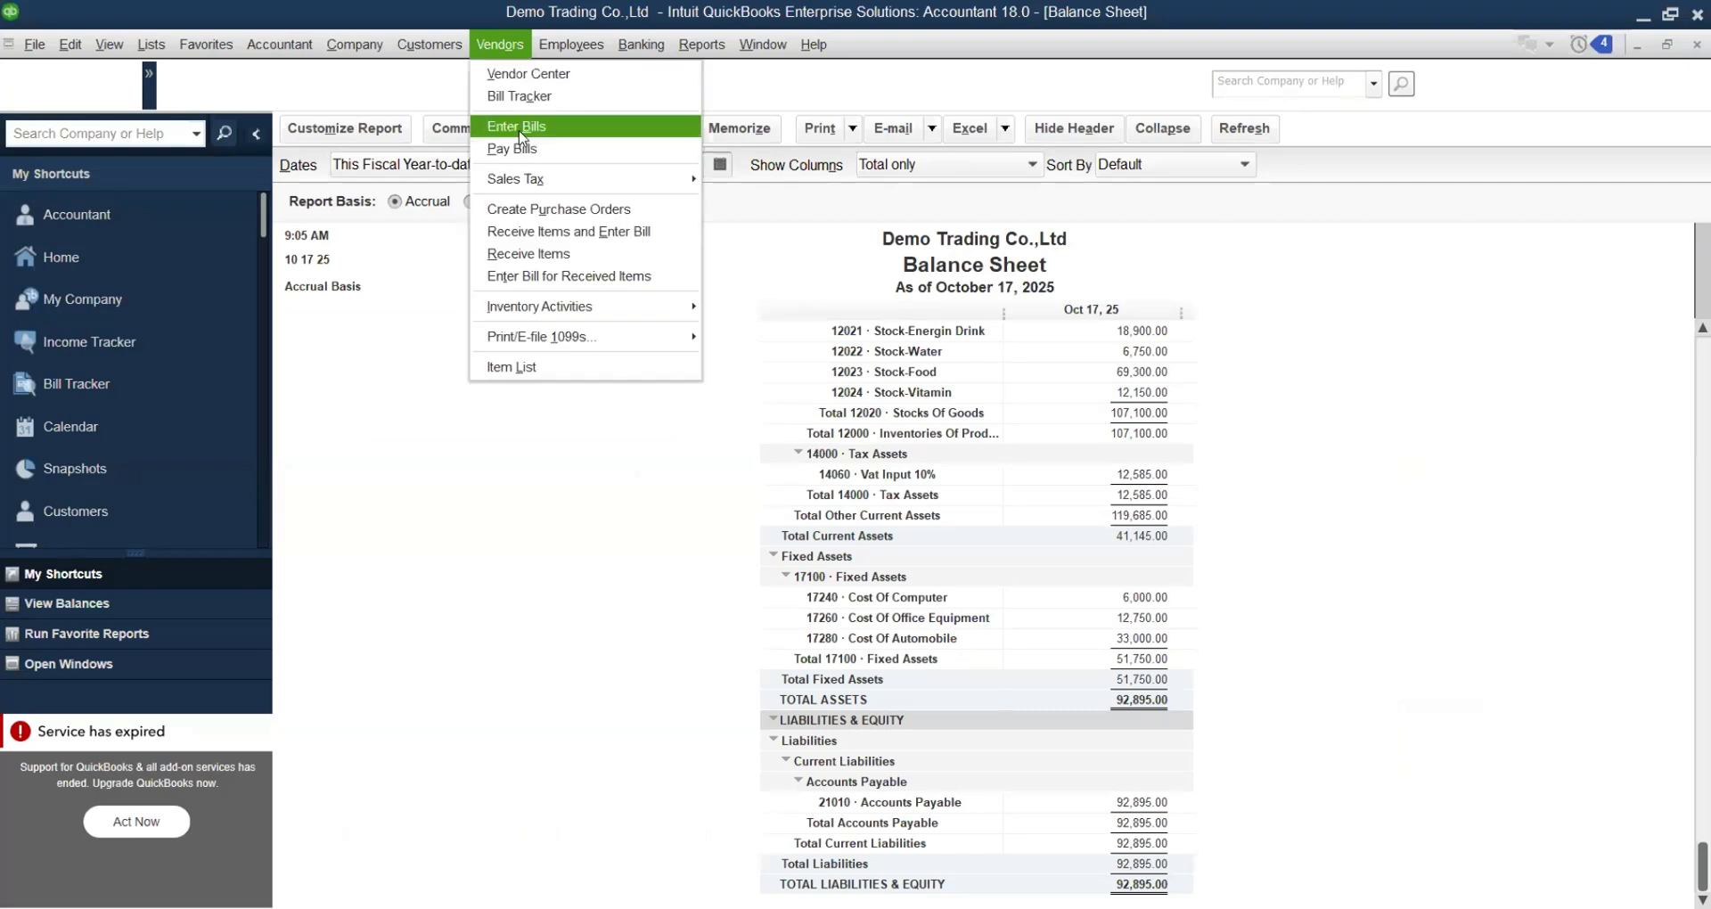
pyautogui.click(522, 133)
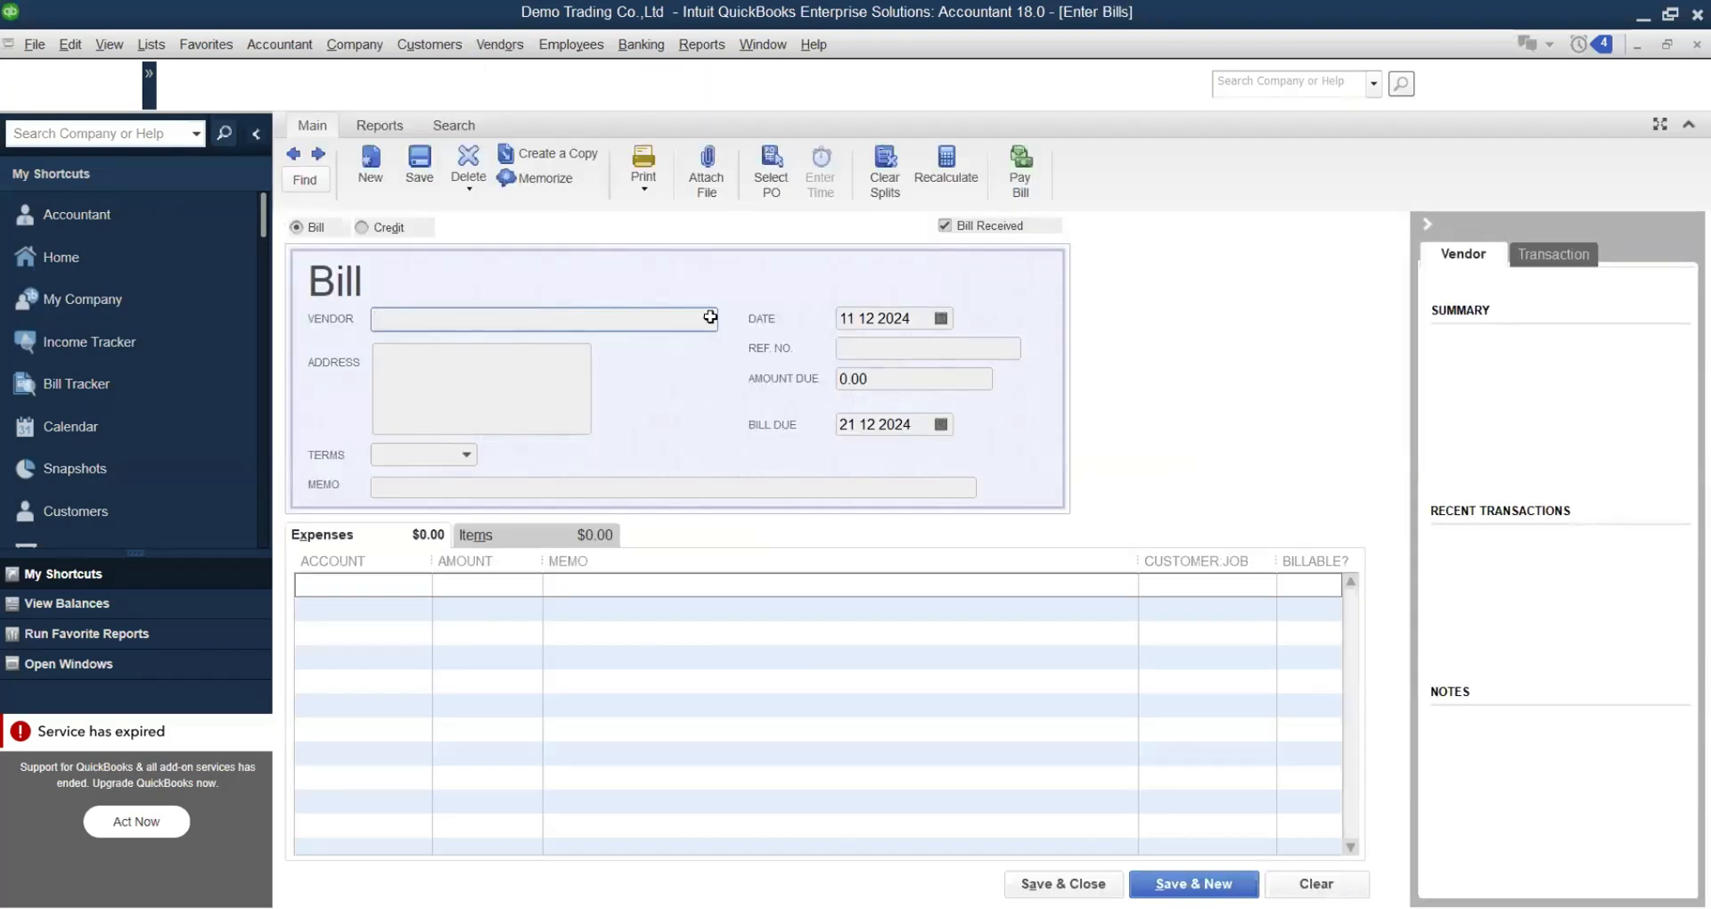
# Step: Copy the supplier name CCS printing Co.ltd from cell D96 in Excel and add it as a new vendor on the QuickBooks bill
pyautogui.hotkey('alt', 'Tab')
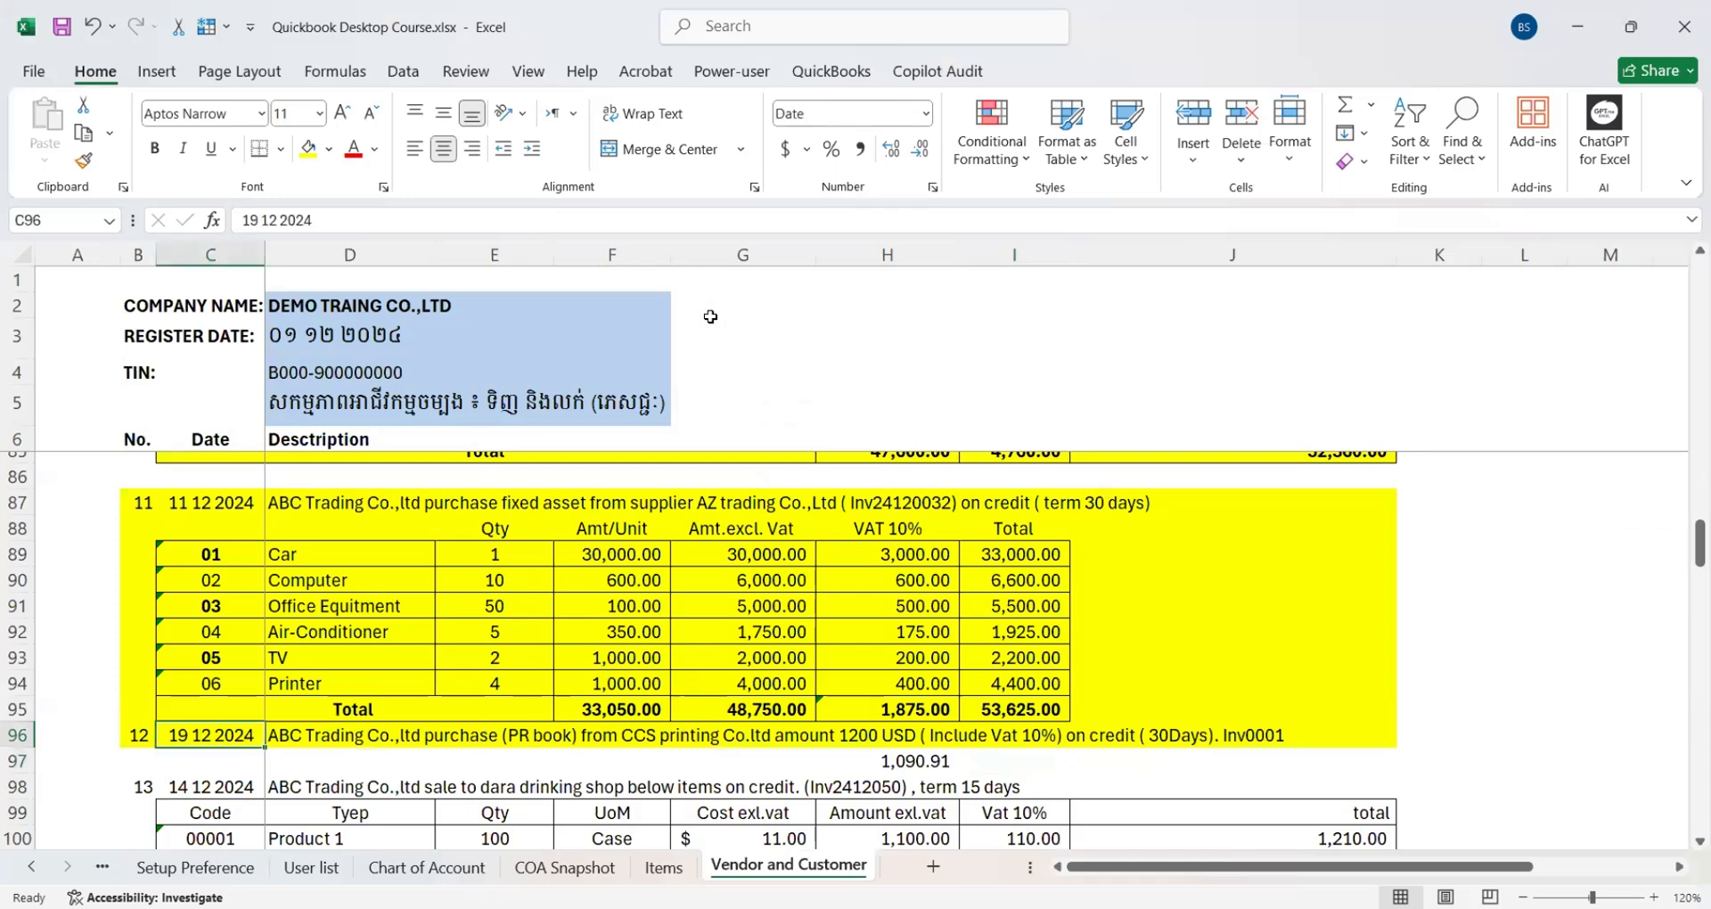
pyautogui.click(302, 733)
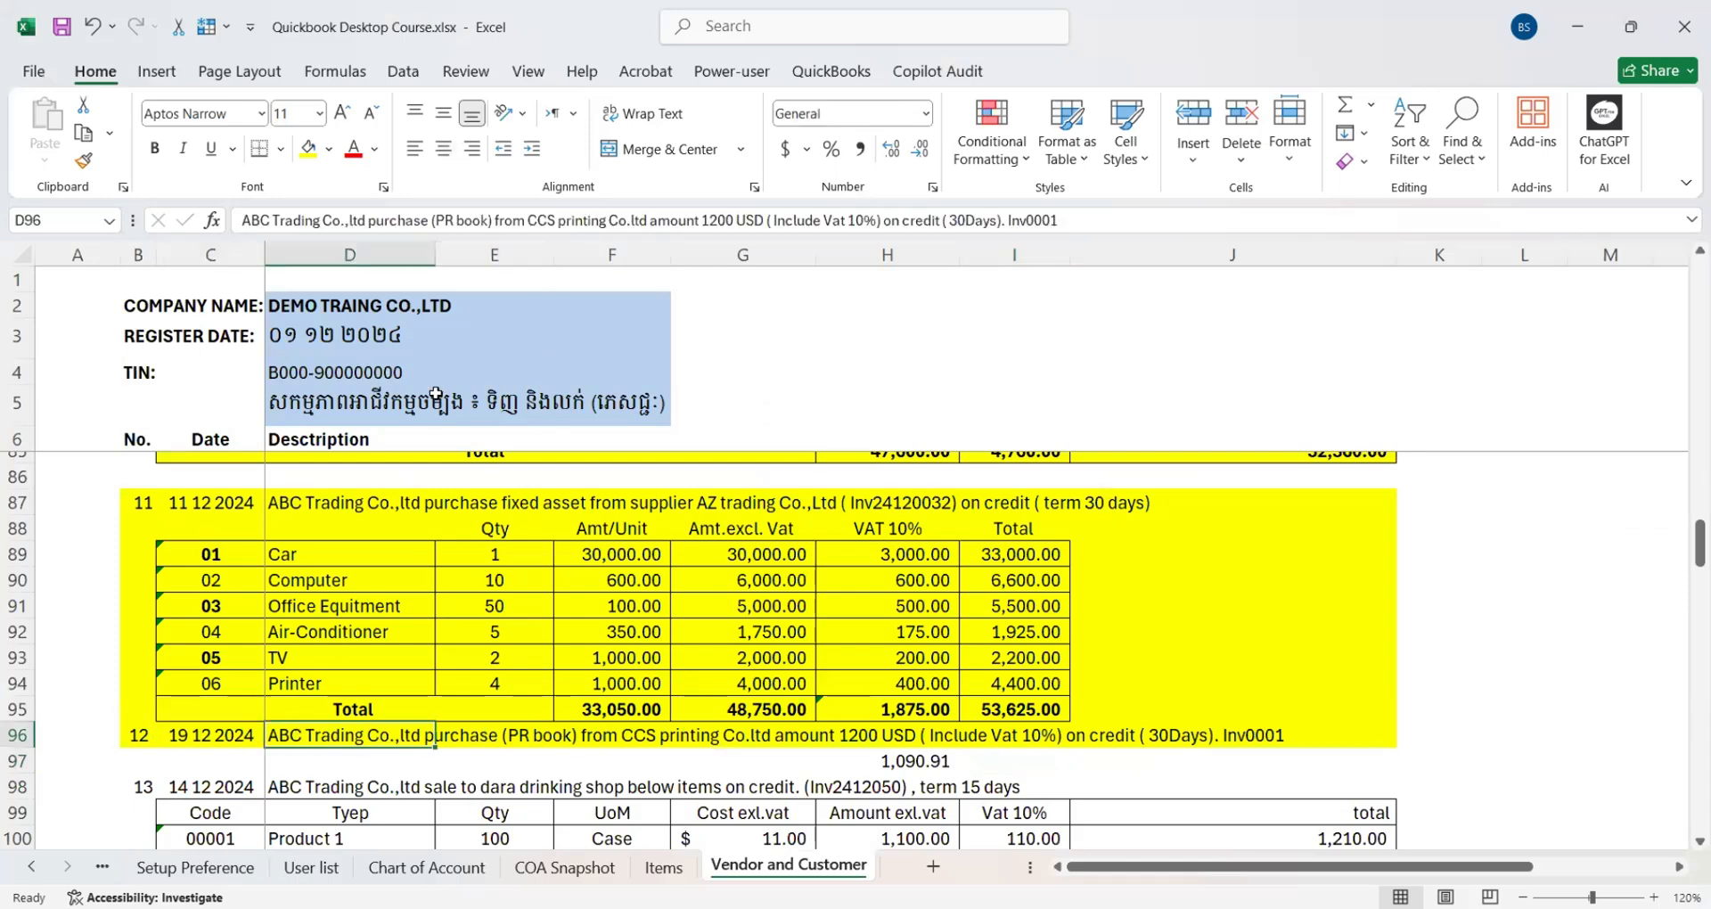
pyautogui.moveTo(528, 220); pyautogui.dragTo(648, 220)
pyautogui.hotkey('ctrl', 'c')
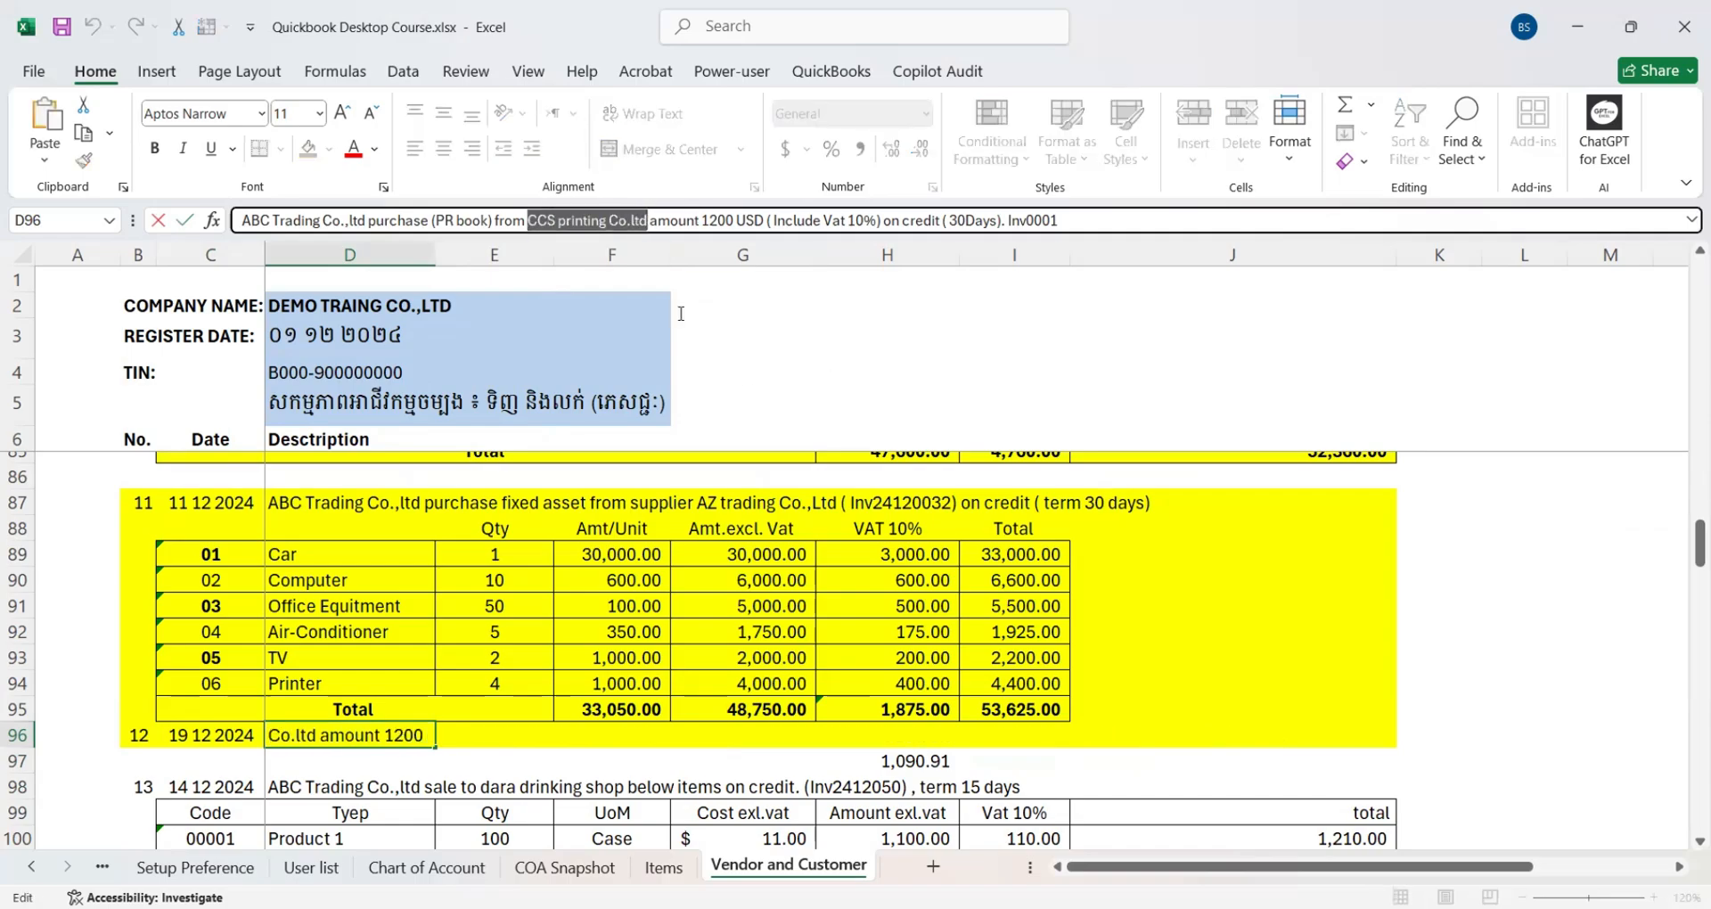
pyautogui.hotkey('alt', 'Tab')
pyautogui.click(707, 319)
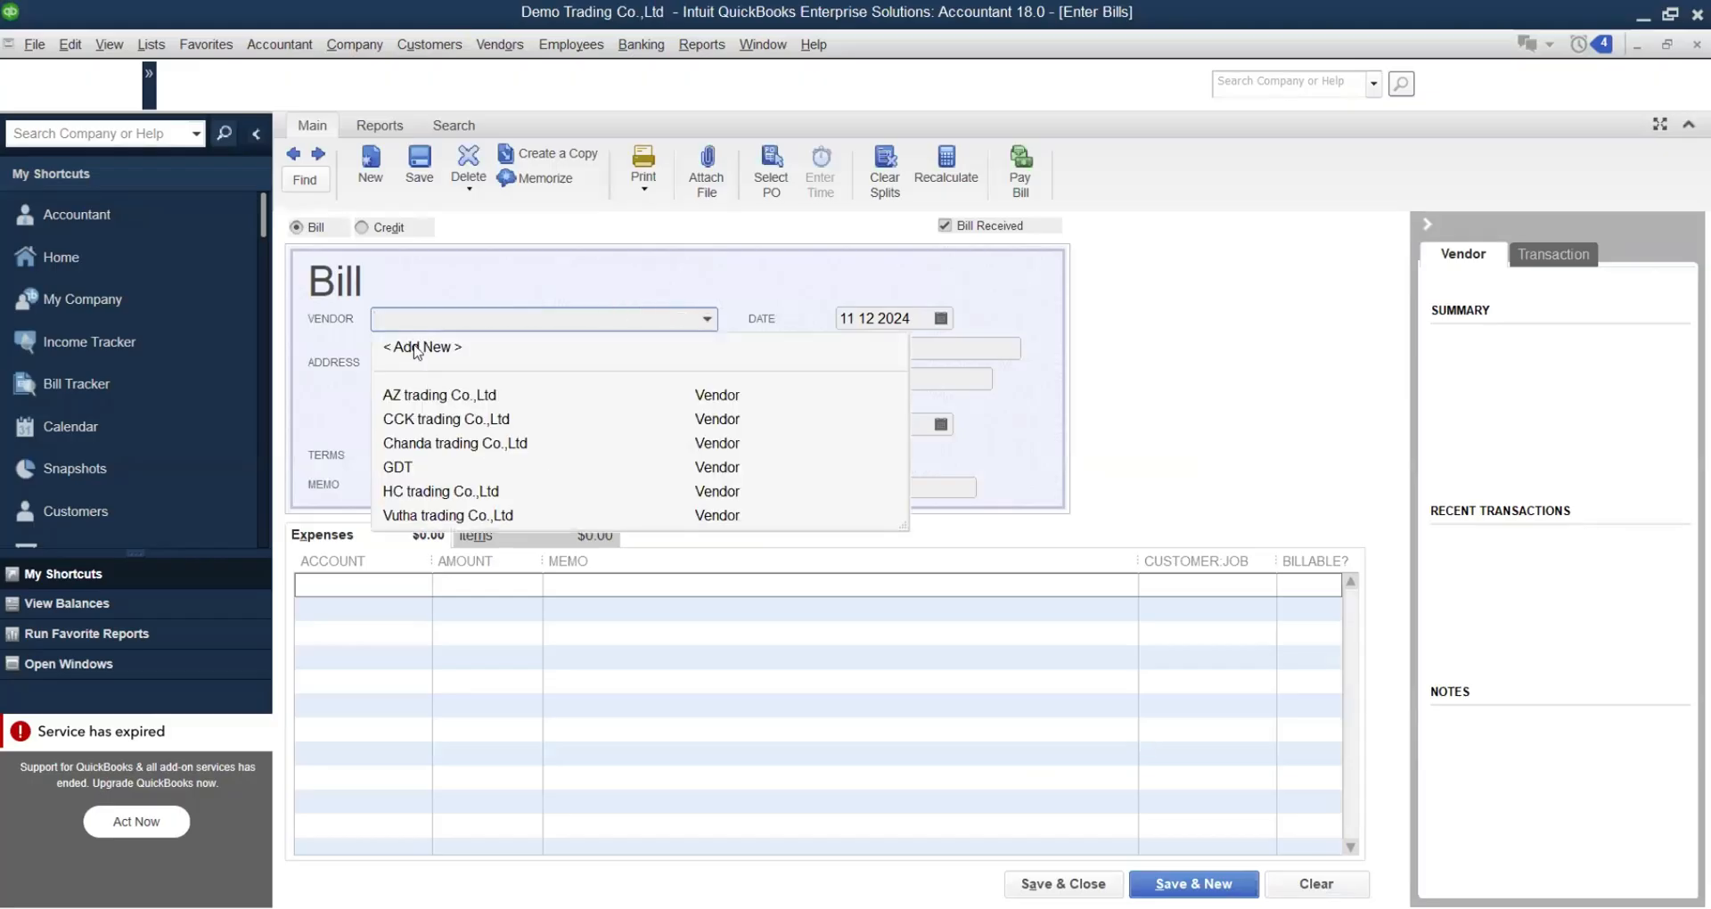
pyautogui.click(417, 350)
pyautogui.hotkey('ctrl', 'v')
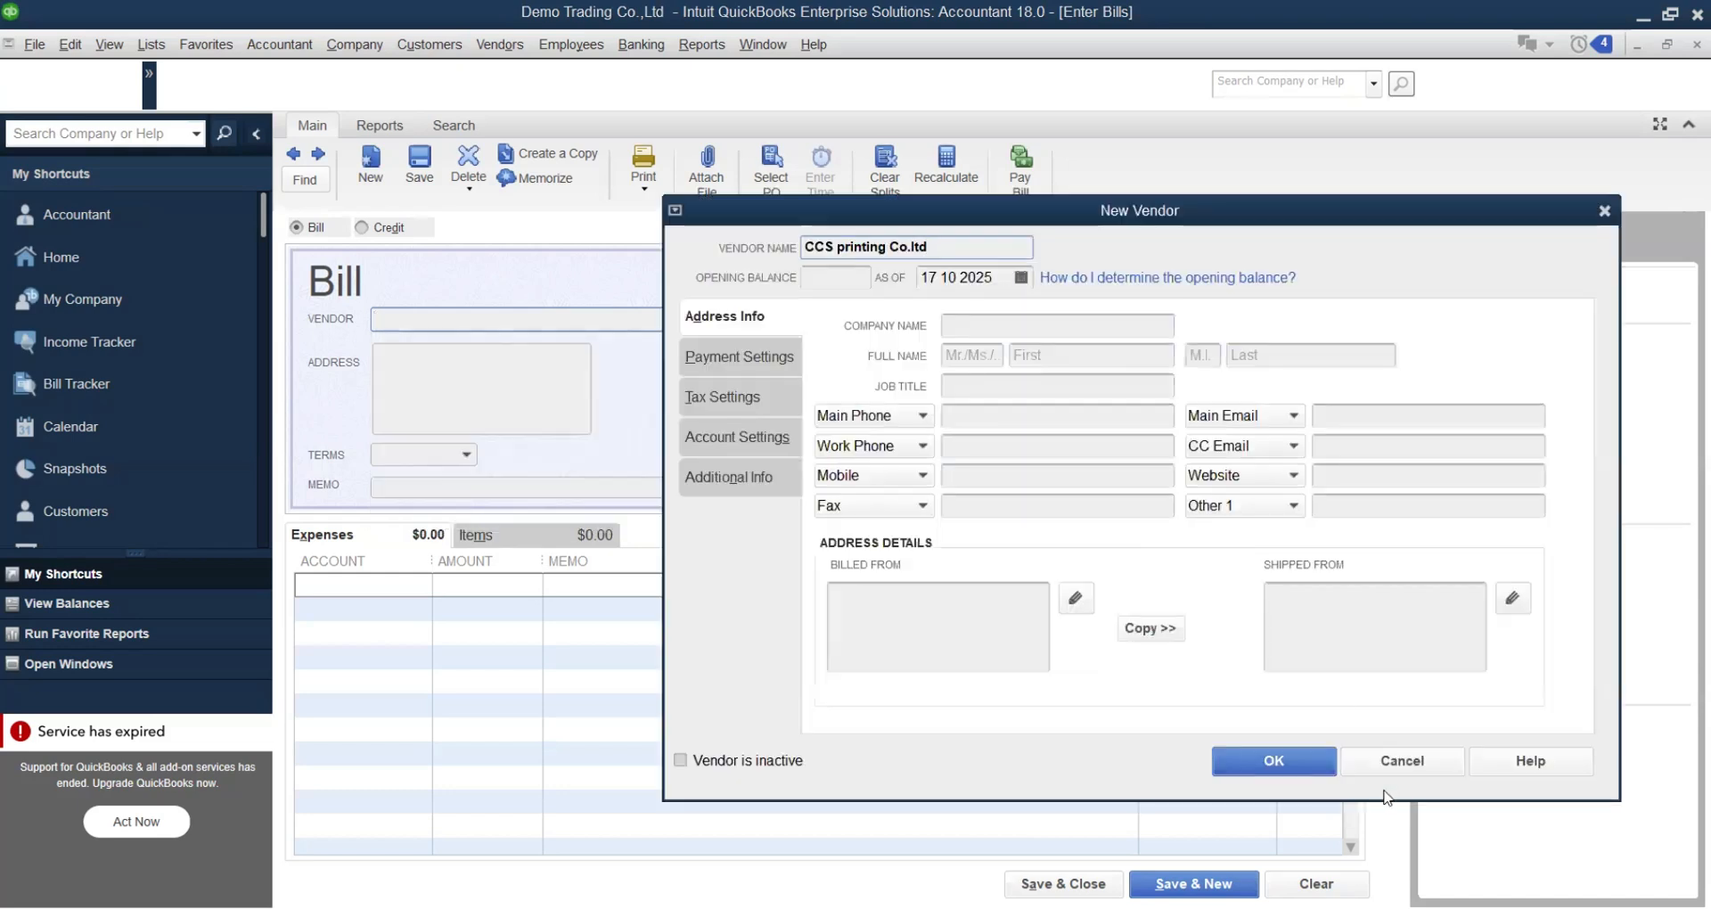
pyautogui.click(1269, 756)
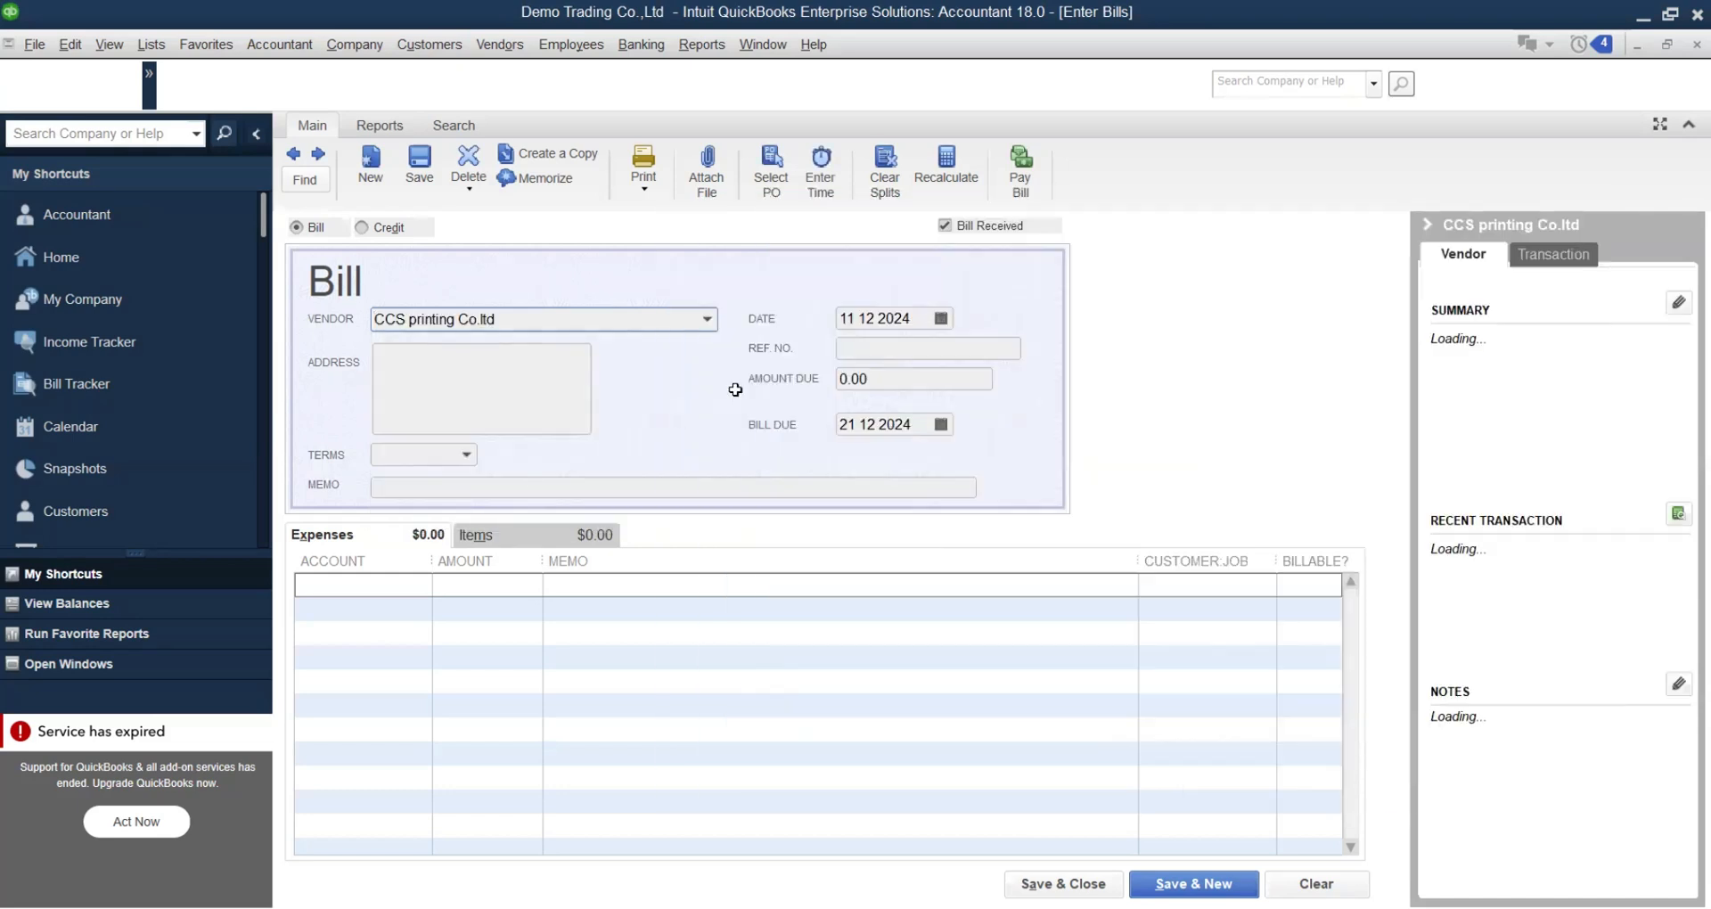
# Step: Check transaction 12's date in Excel and set the QuickBooks bill date to 19 12 2024
pyautogui.hotkey('alt', 'Tab')
pyautogui.hotkey('alt', 'Tab')
pyautogui.press('Tab')
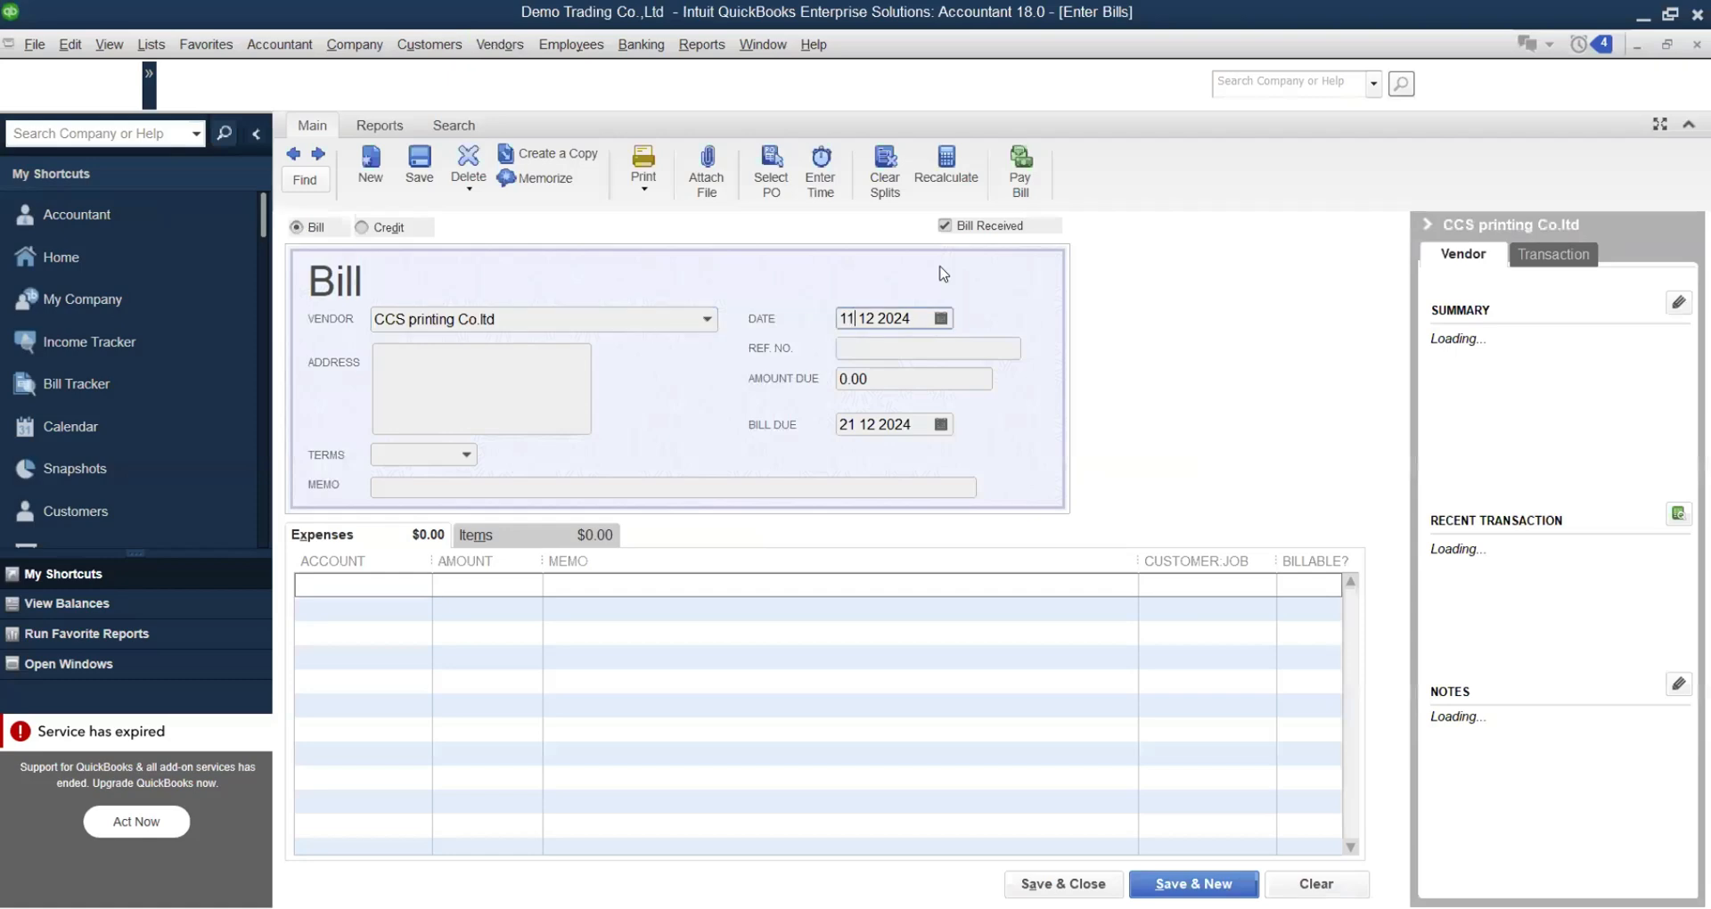
pyautogui.write('19')
# Step: Copy the invoice reference Inv0001 from the transaction description in Excel into the bill's reference number
pyautogui.click(877, 340)
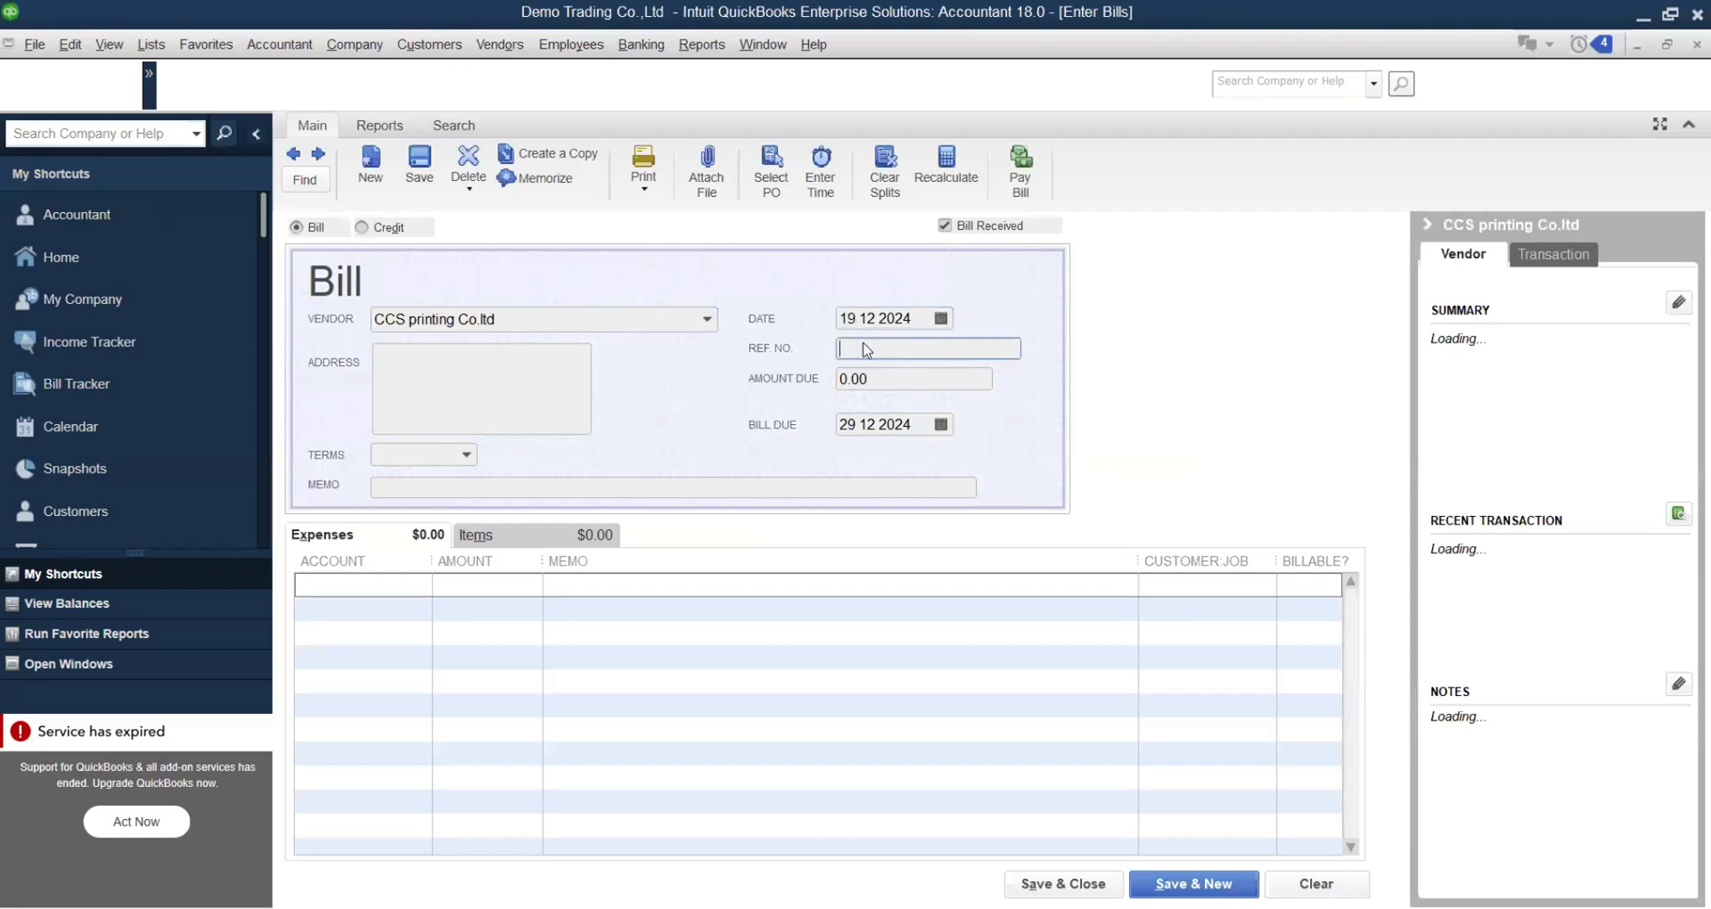
pyautogui.hotkey('alt', 'Tab')
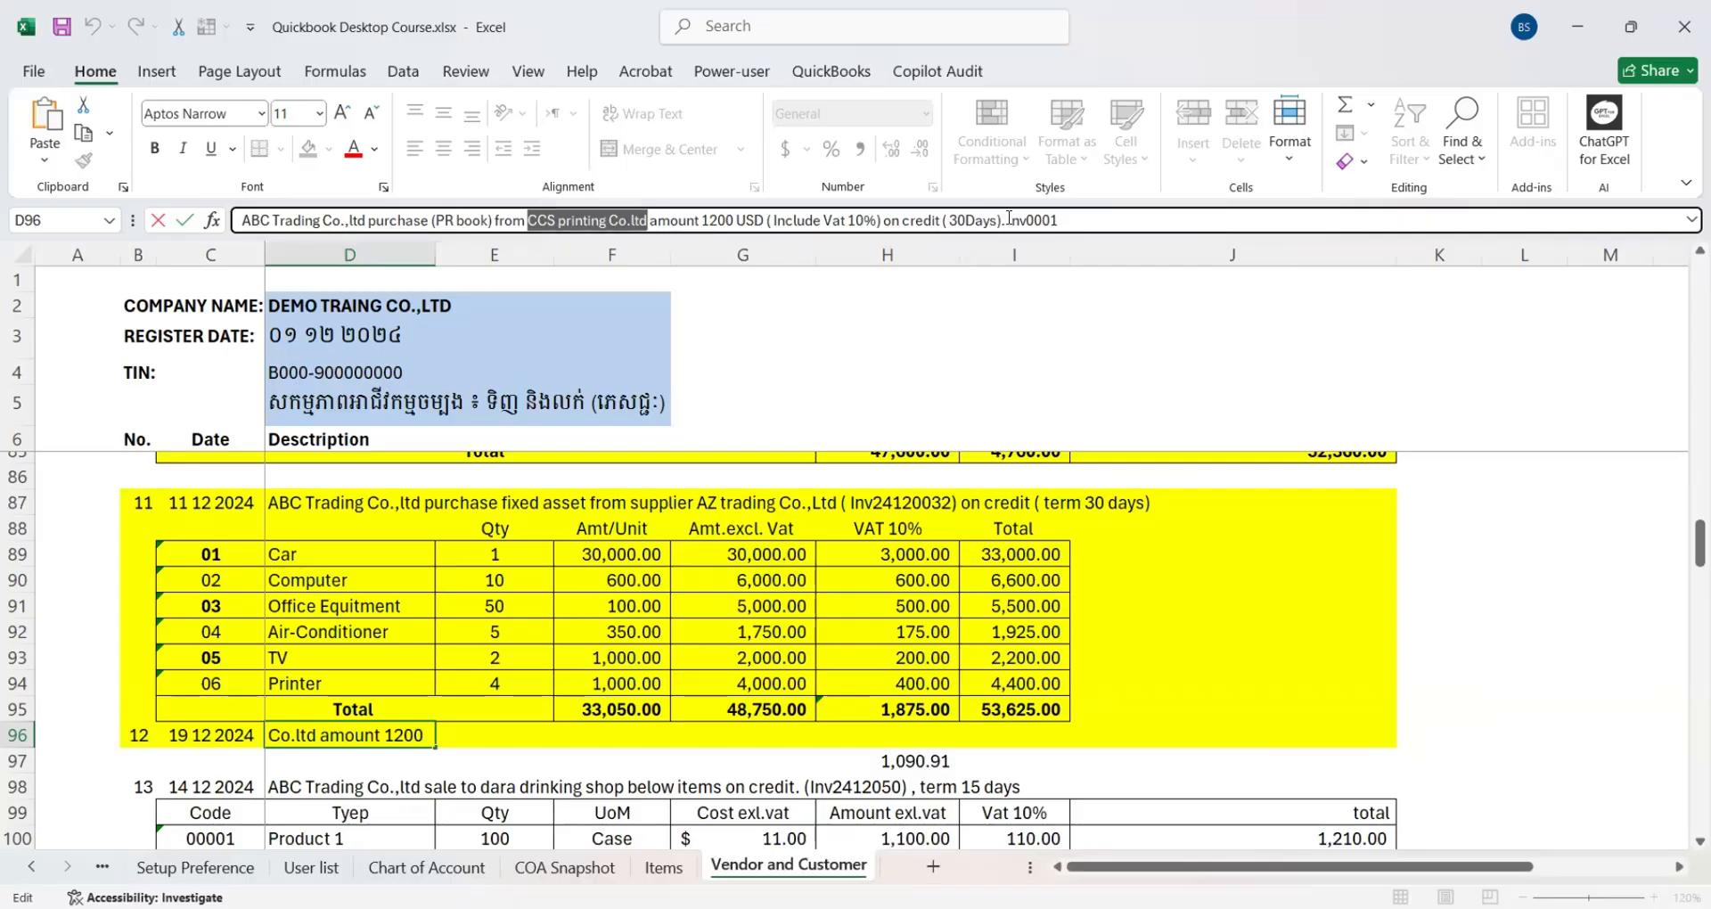
pyautogui.moveTo(1006, 220); pyautogui.dragTo(1119, 223)
pyautogui.hotkey('ctrl', 'c')
pyautogui.hotkey('alt', 'Tab')
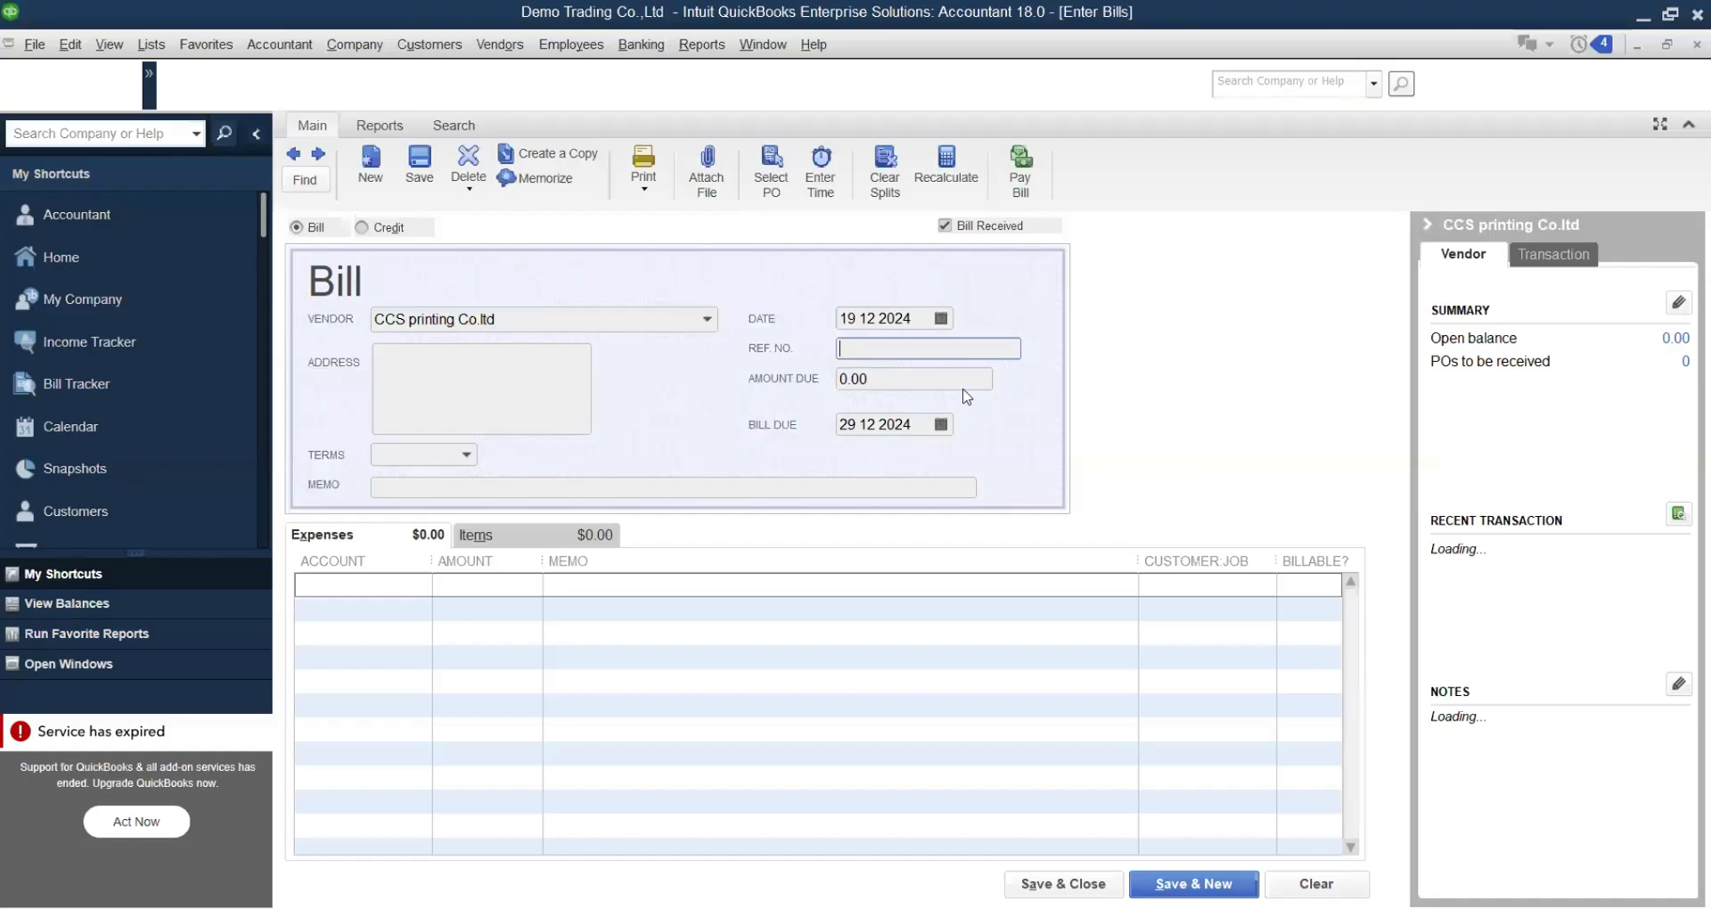
pyautogui.hotkey('ctrl', 'v')
# Step: Set the bill's terms to Net 30 and its memo to Office Supply Dec 24
pyautogui.hotkey('alt', 'Tab')
pyautogui.hotkey('alt', 'Tab')
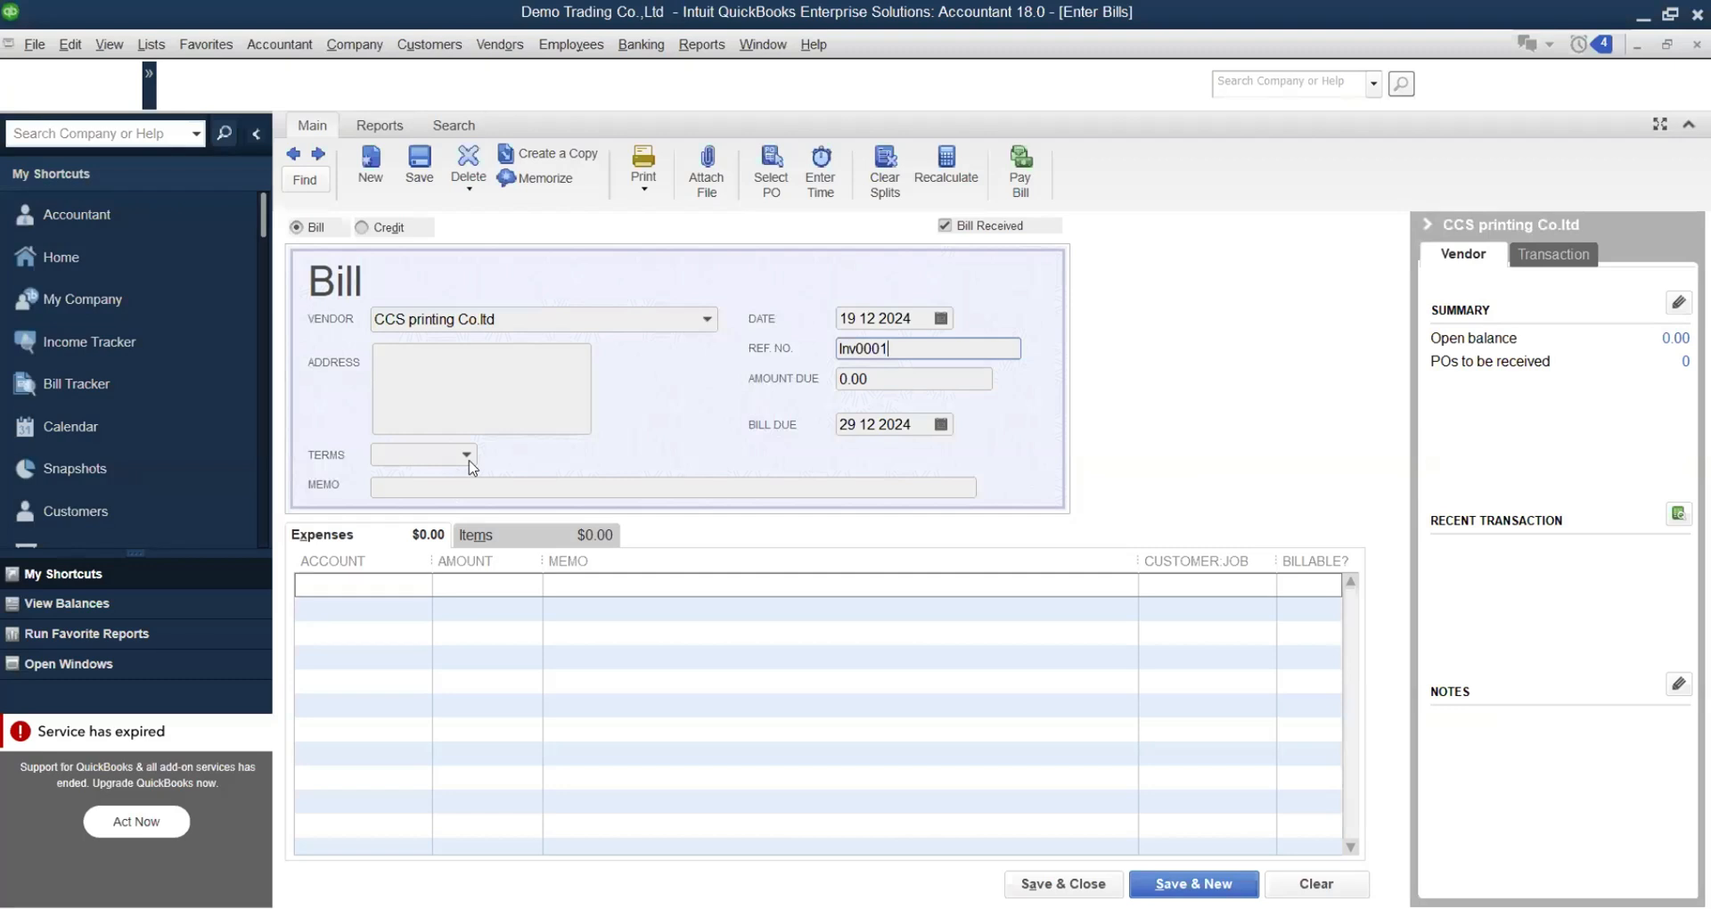
pyautogui.click(466, 454)
pyautogui.click(414, 649)
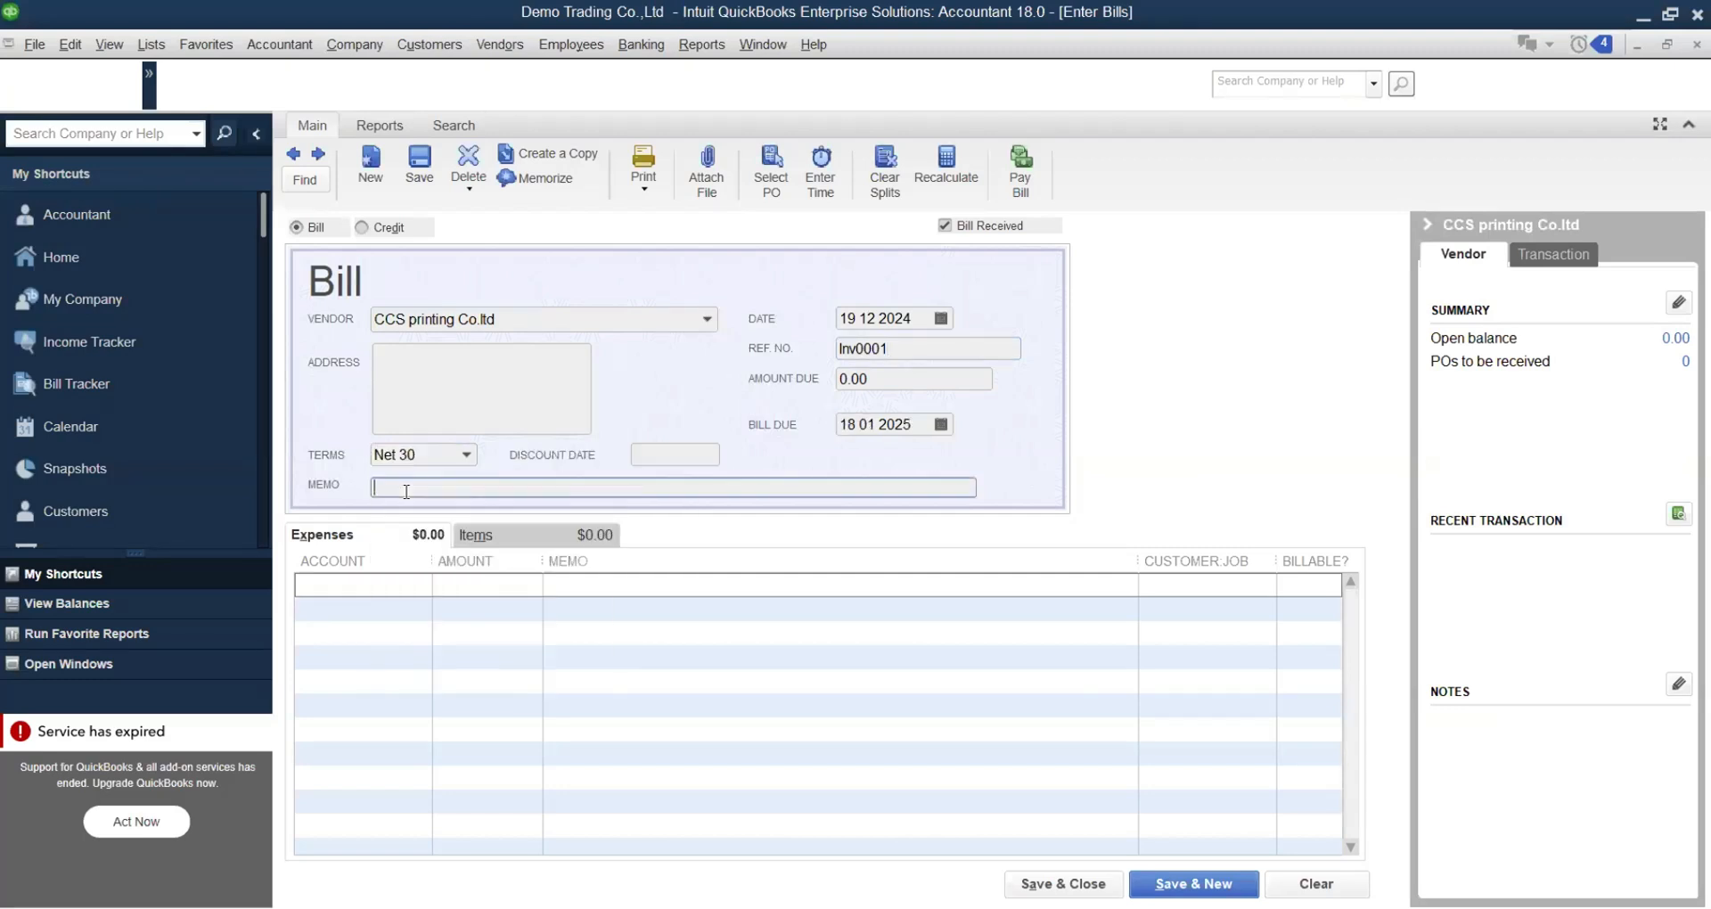
pyautogui.press('Tab')
pyautogui.write('Office Supply Dec 24')
# Step: Enter the first expense line with account 61261 Office Supply and the VAT-exclusive amount 1,090.91 from Excel
pyautogui.click(367, 582)
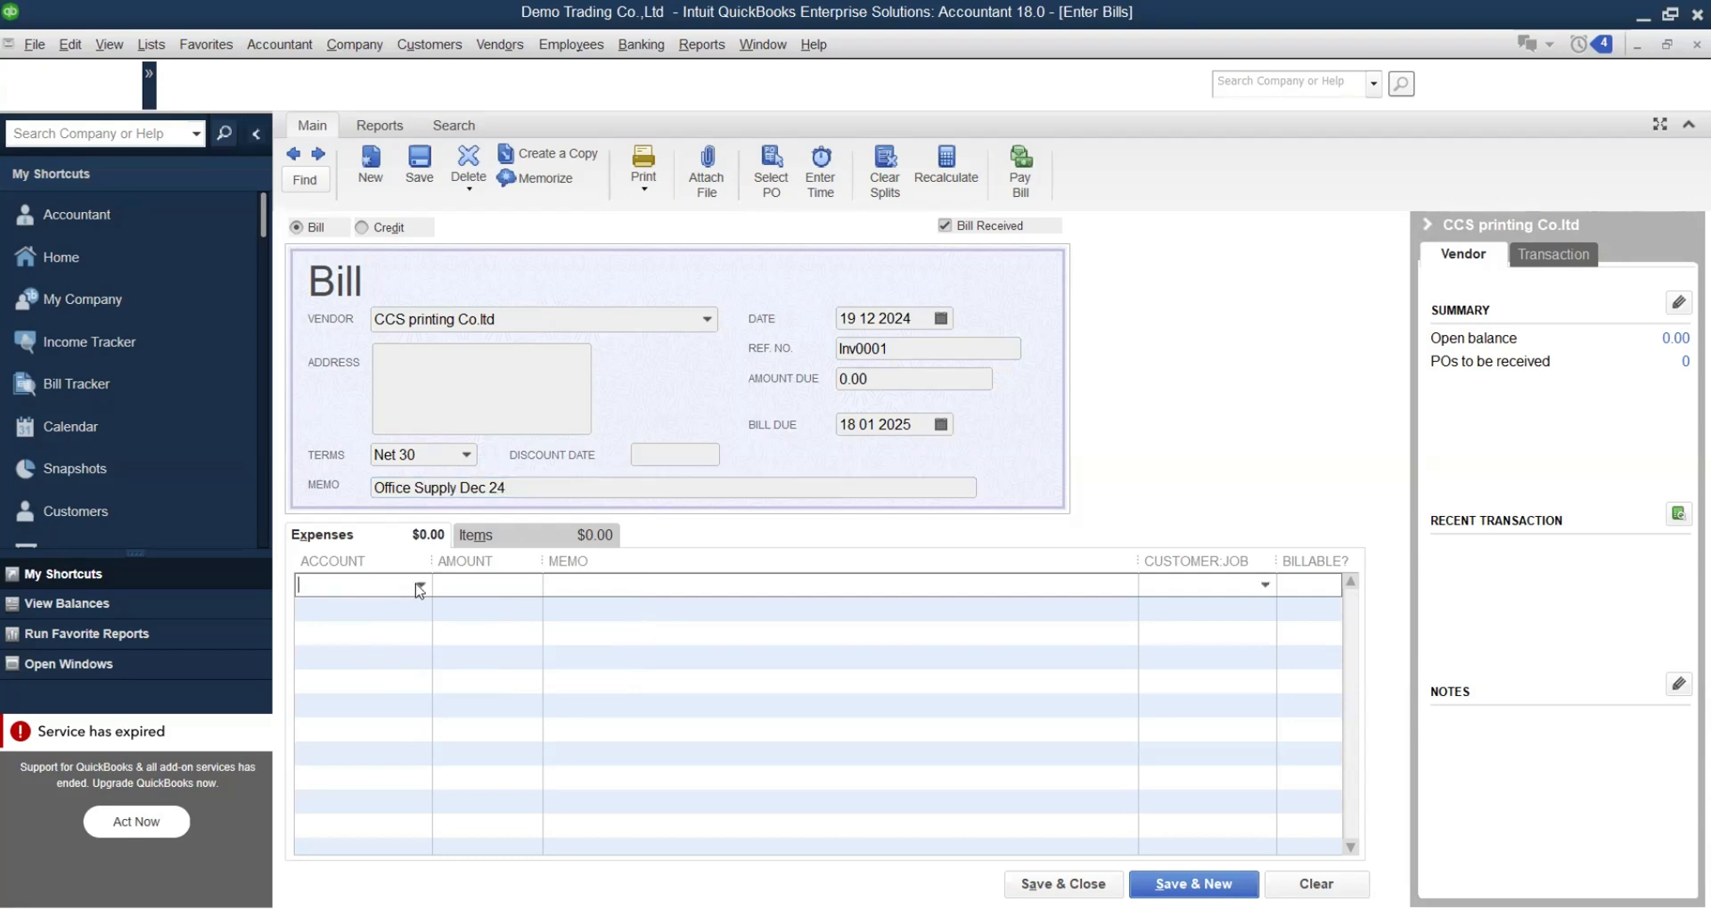
pyautogui.click(421, 587)
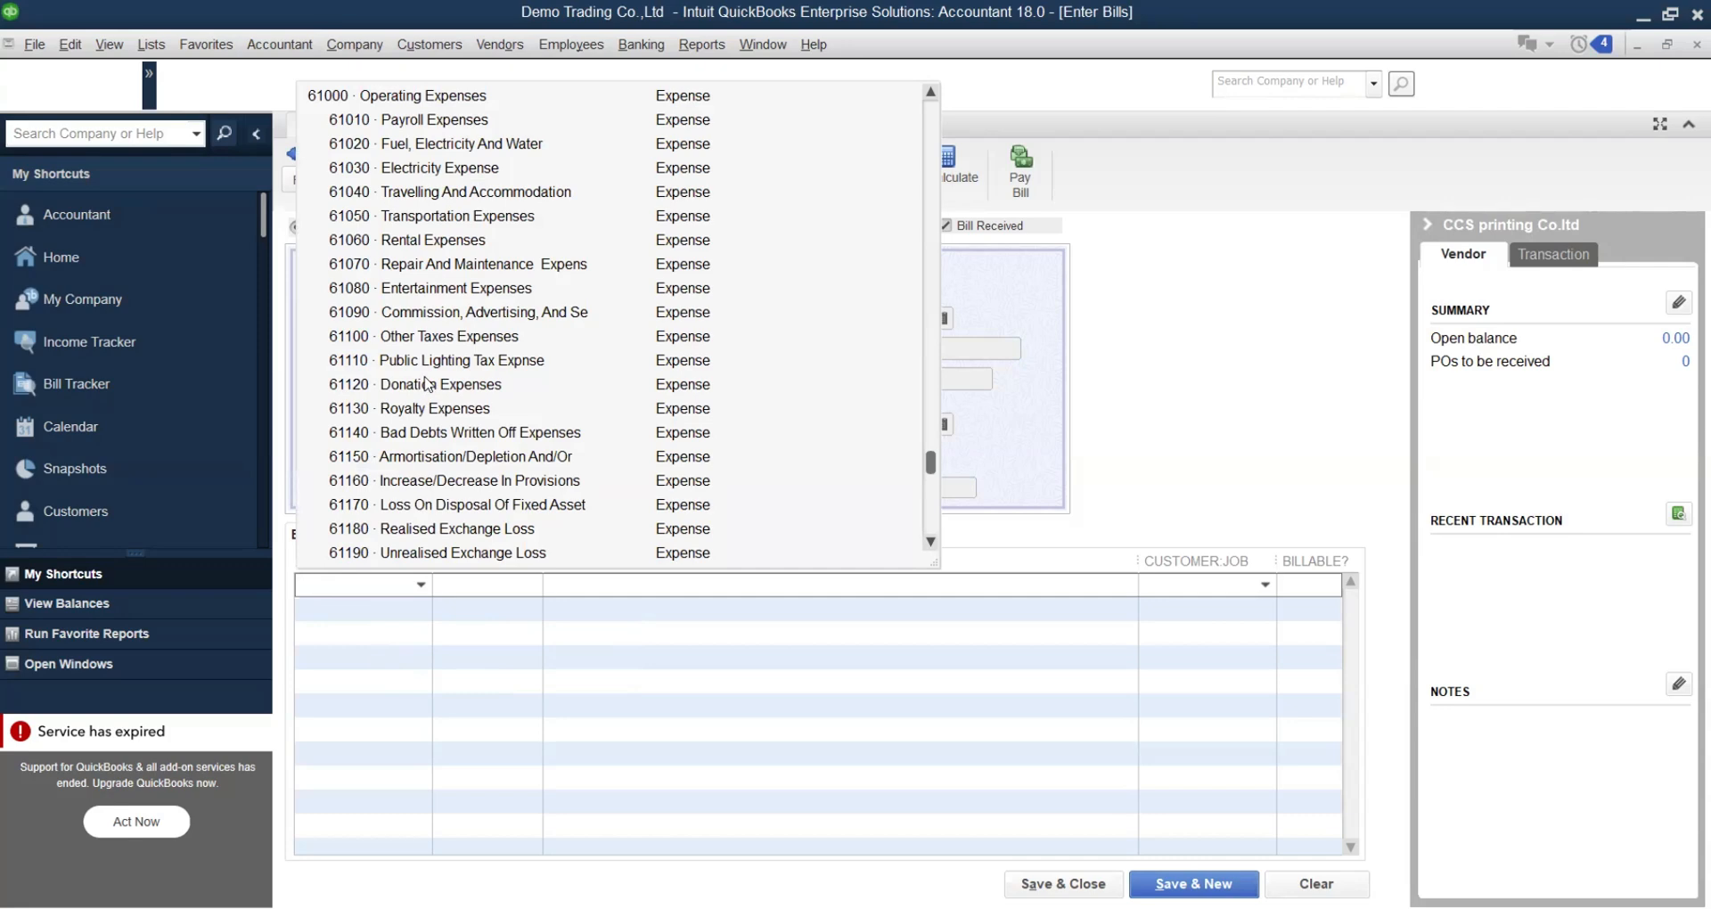
pyautogui.scroll(1, 426, 383)
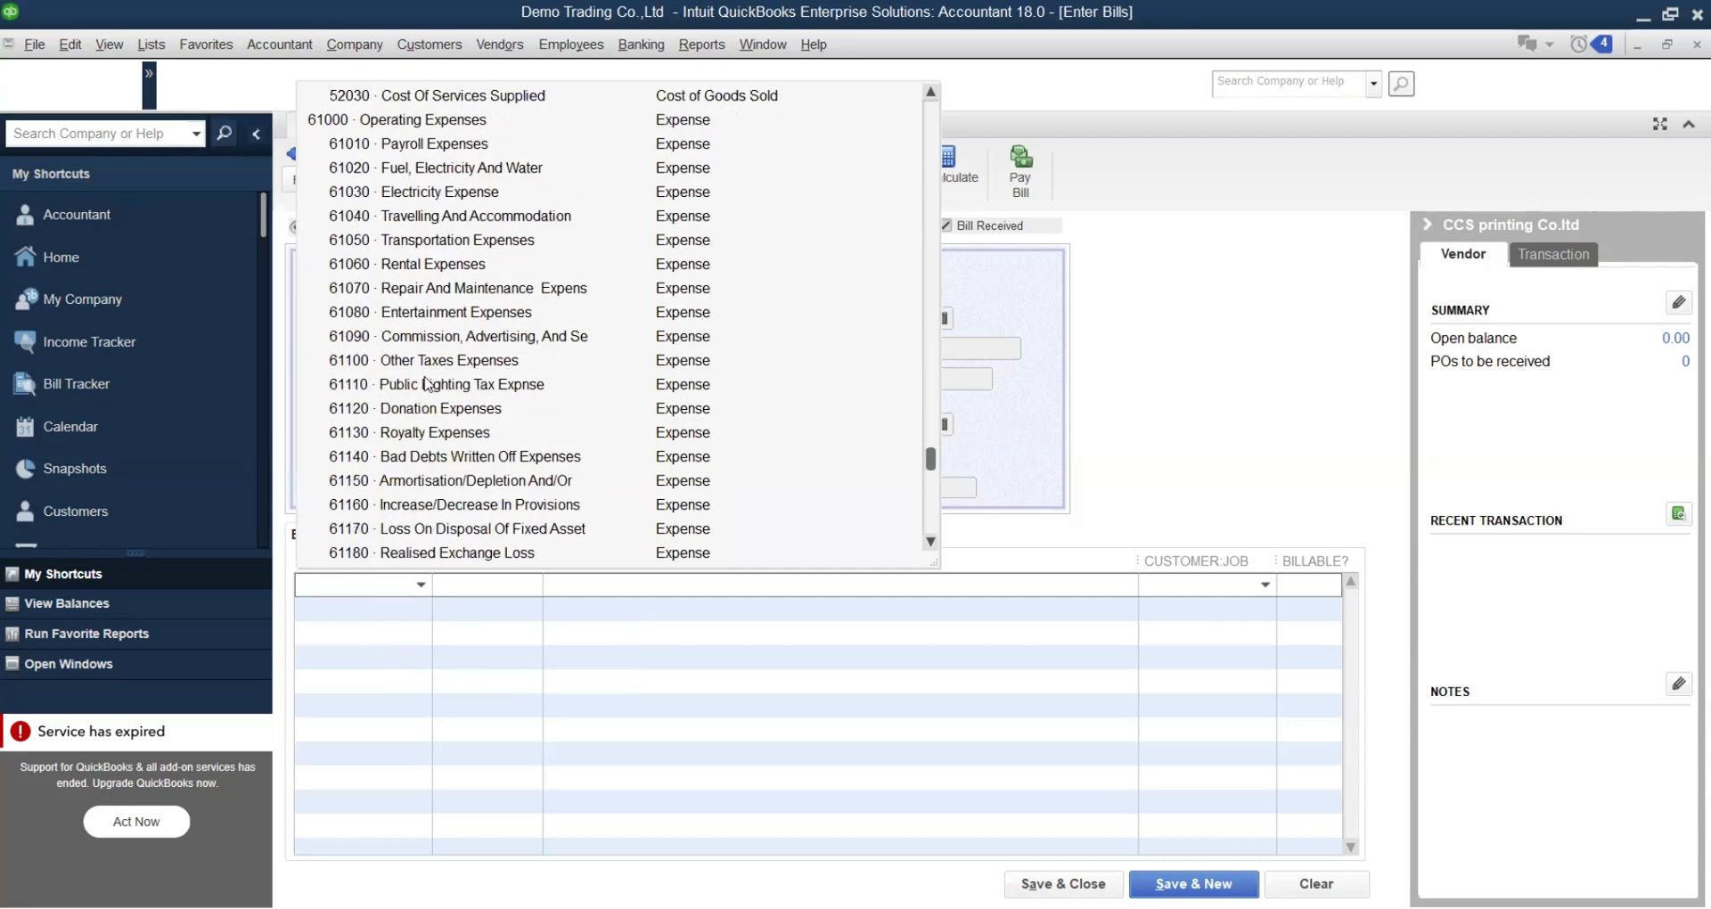
pyautogui.scroll(-5, 426, 383)
pyautogui.click(422, 434)
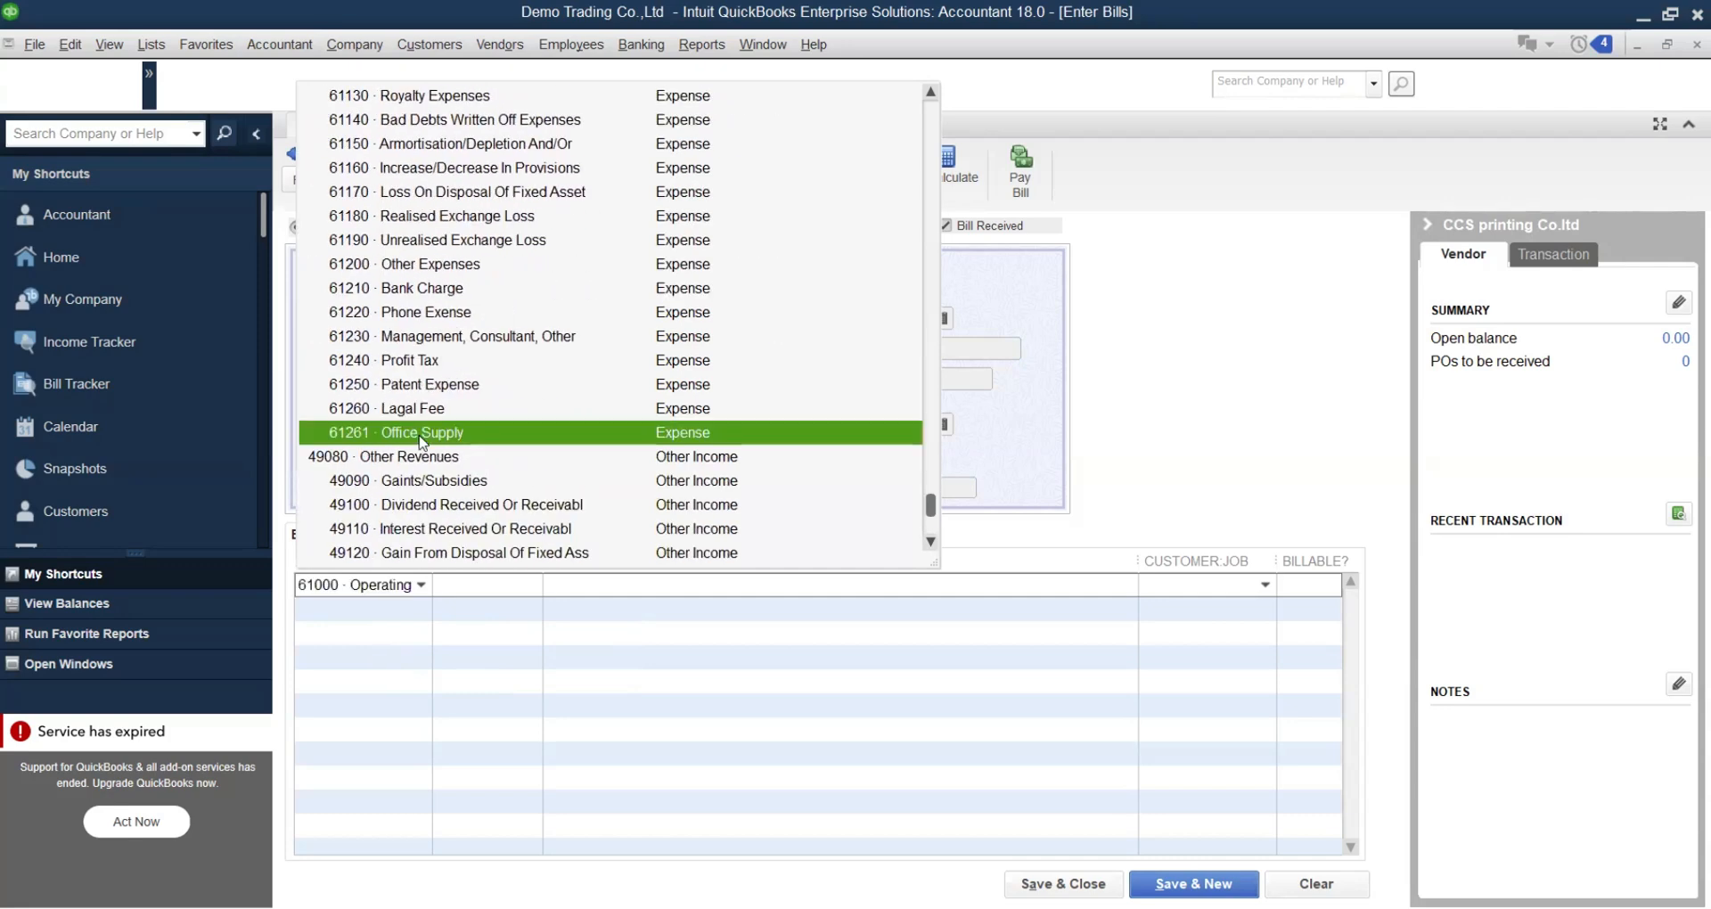
pyautogui.click(492, 590)
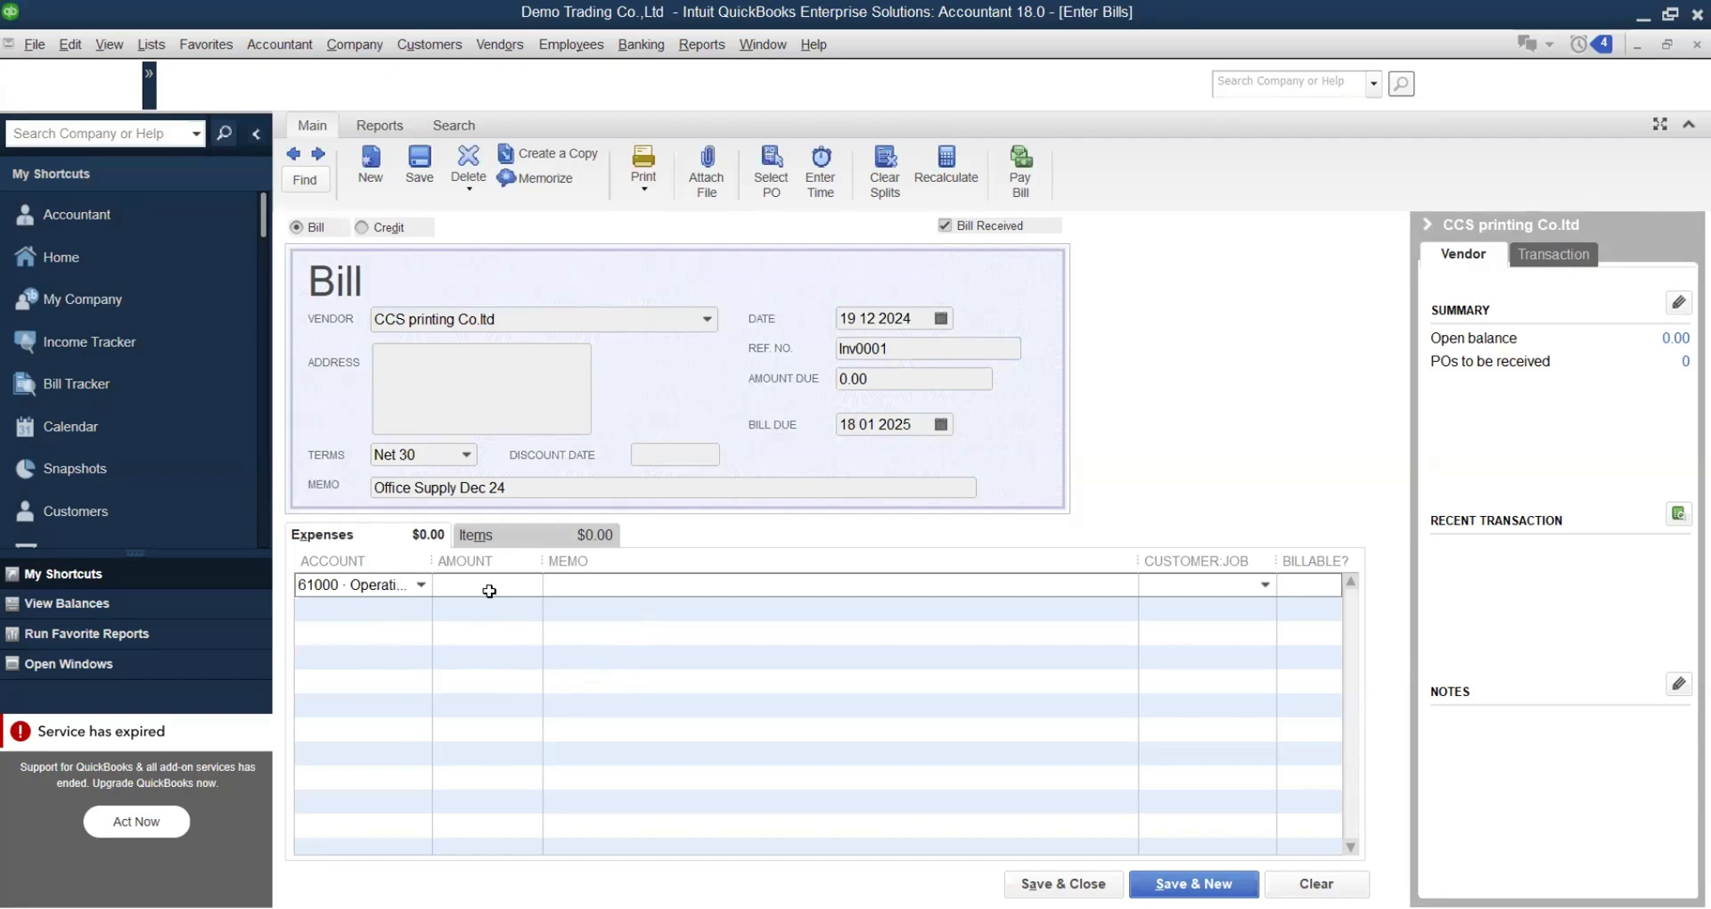
pyautogui.hotkey('alt', 'Tab')
pyautogui.hotkey('alt', 'Tab')
pyautogui.write('1,090.91')
# Step: Switch to Excel and calculate transaction 12's VAT in cell I97 with the formula =H97*10%
pyautogui.click(372, 616)
pyautogui.hotkey('alt', 'Tab')
pyautogui.press('Right')
pyautogui.write('=')
pyautogui.press('Left')
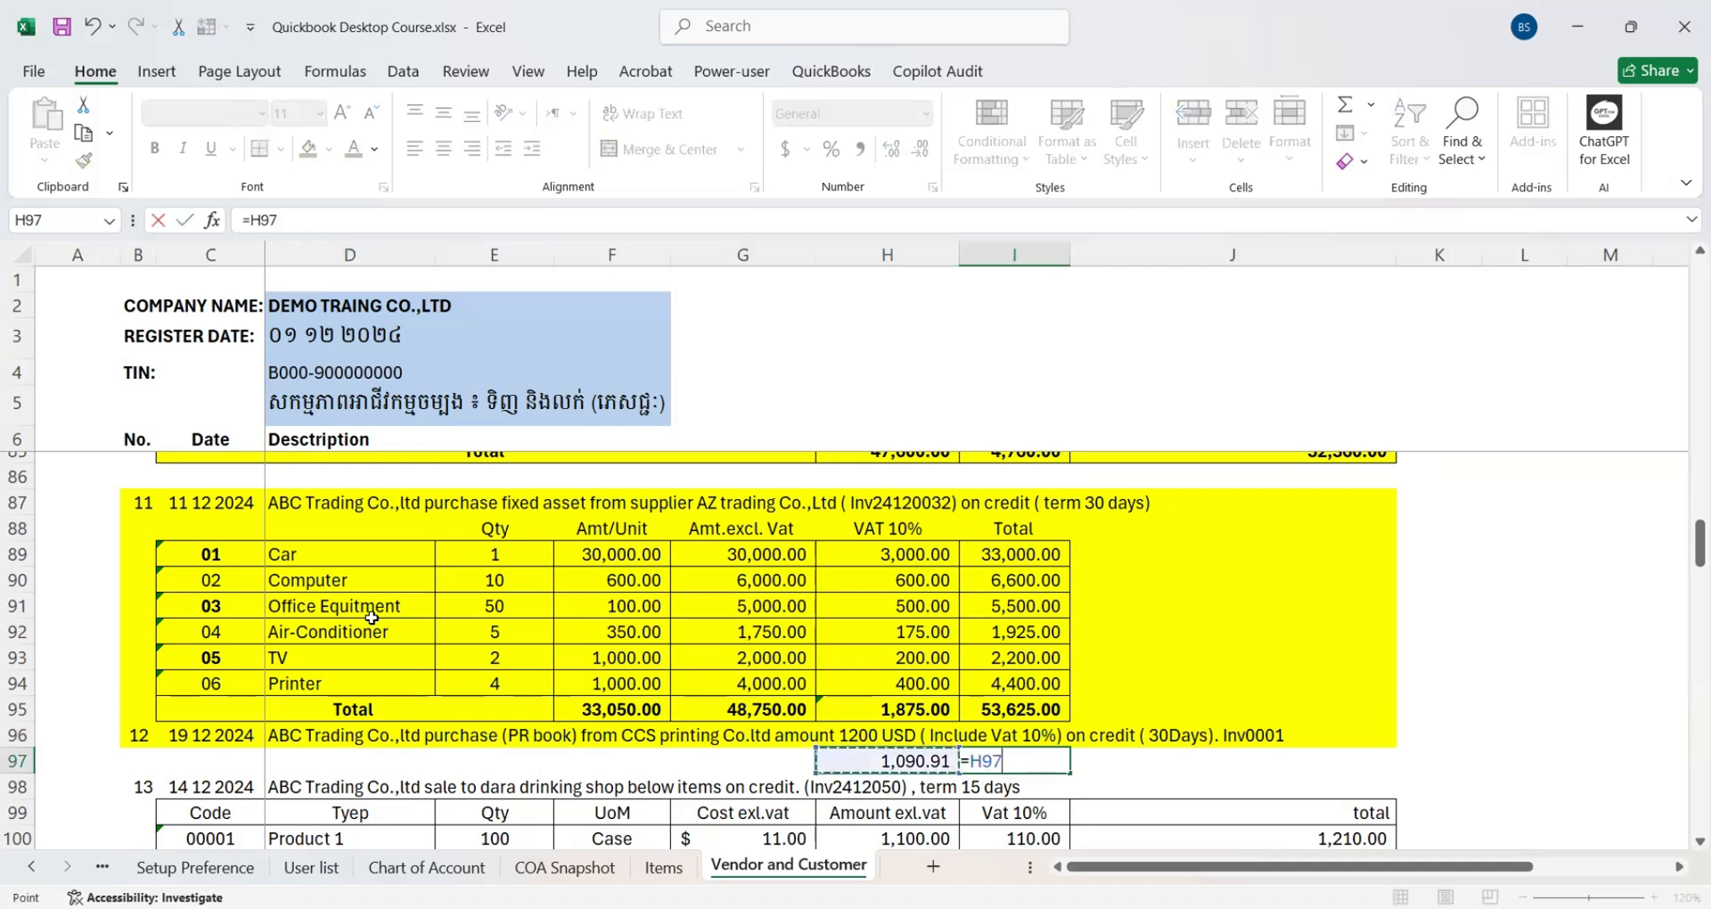
pyautogui.write('*10%')
pyautogui.press('Return')
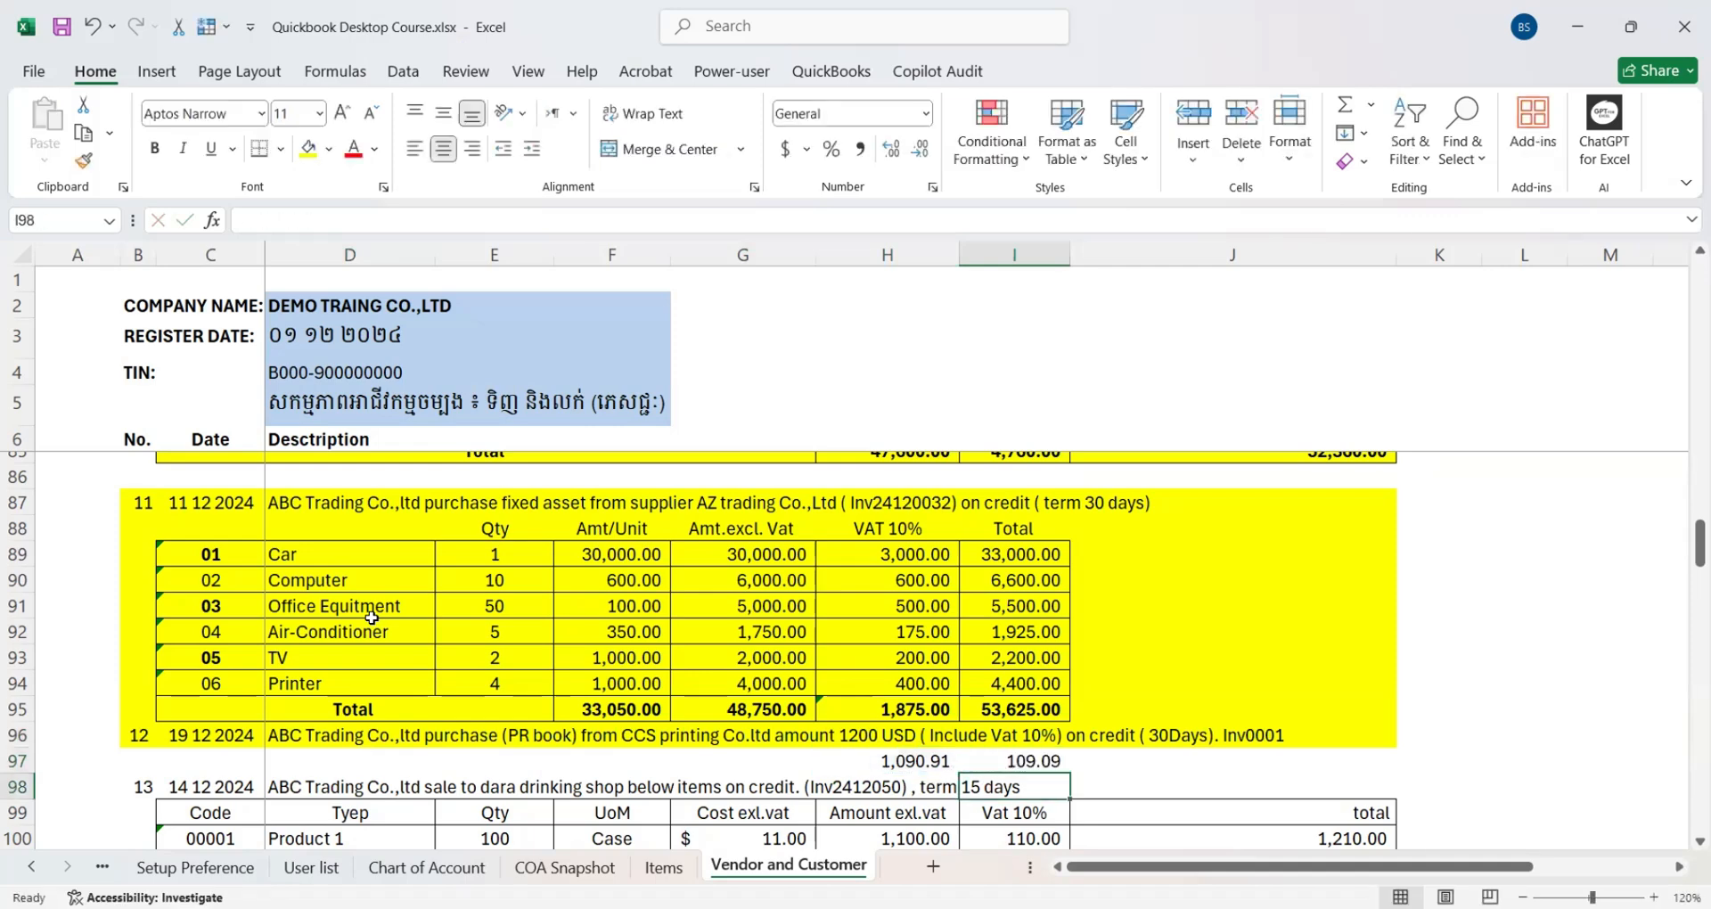
# Step: Copy the VAT amount 109.09 from cell I97 into the second expense line of the QuickBooks bill
pyautogui.press('Up')
pyautogui.hotkey('ctrl', 'c')
pyautogui.hotkey('alt', 'Tab')
pyautogui.click(501, 607)
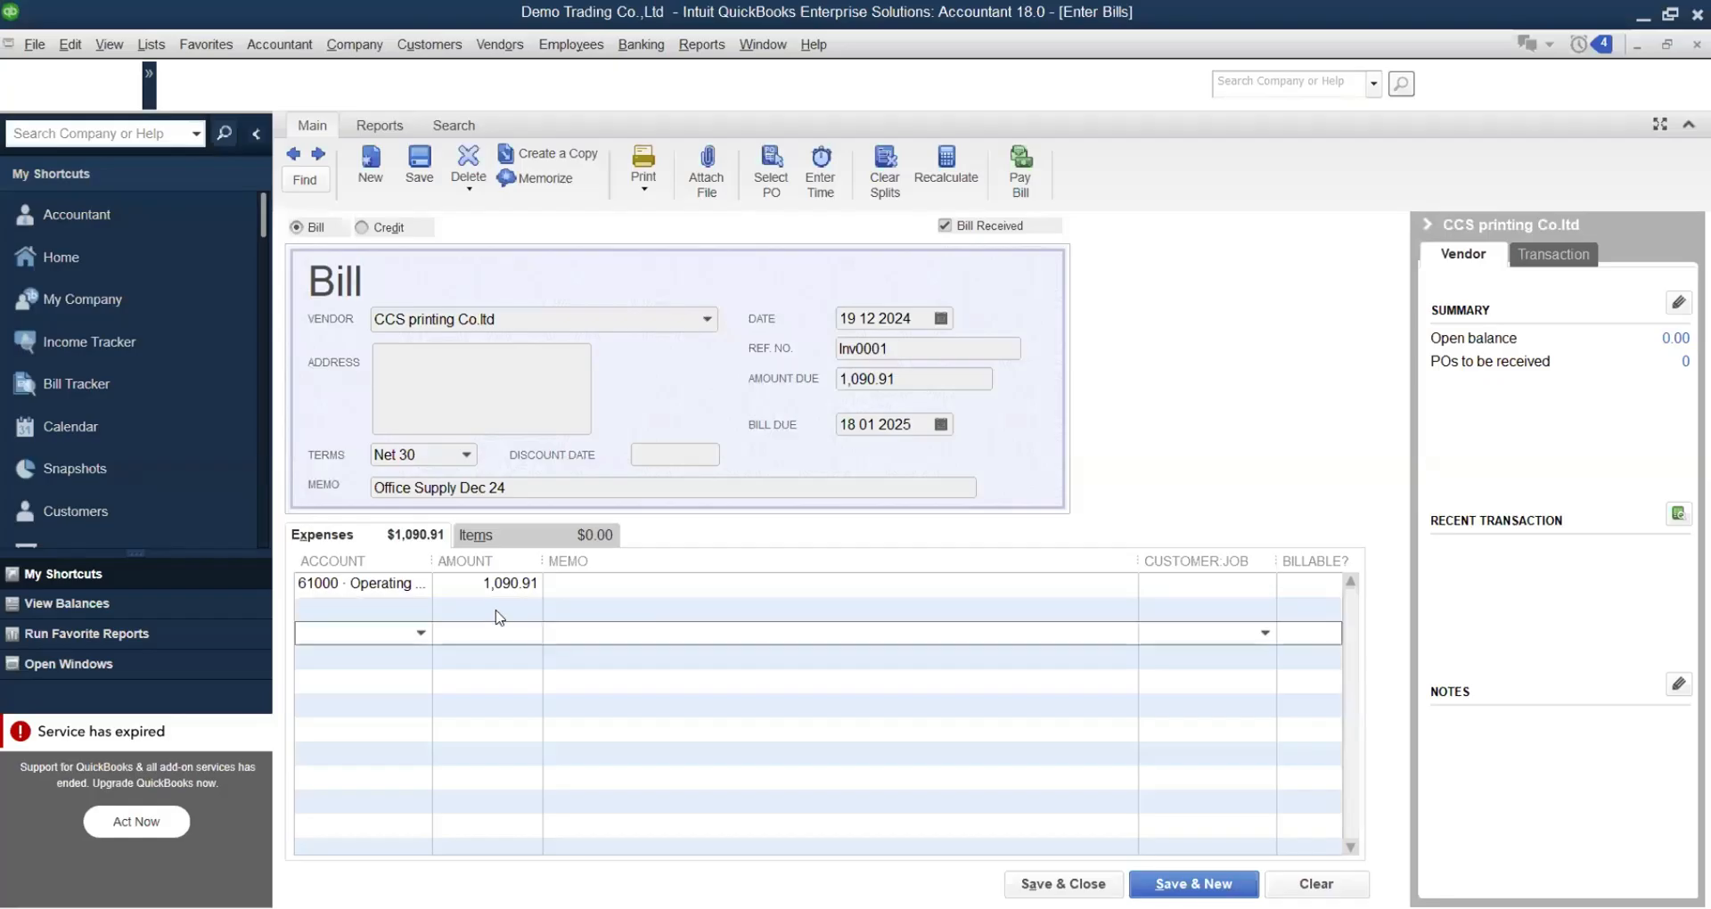
pyautogui.hotkey('ctrl', 'v')
# Step: Assign account 14060 Vat Input 10% to the bill's 109.09 expense line
pyautogui.click(421, 607)
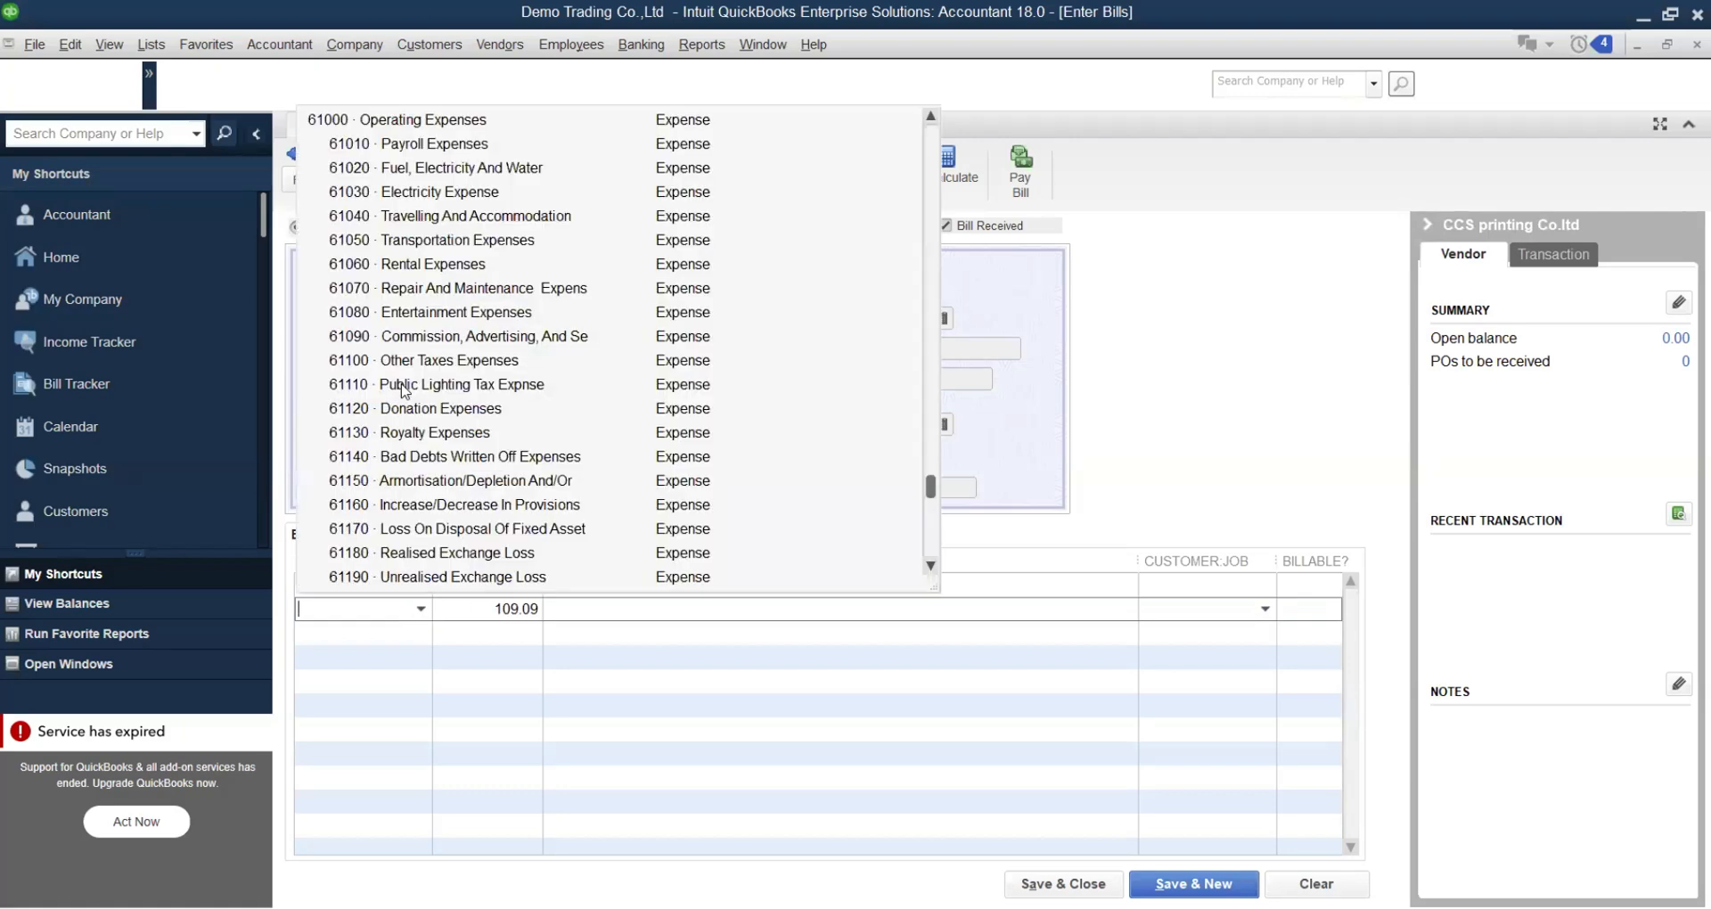
pyautogui.scroll(10, 401, 389)
pyautogui.scroll(8, 403, 390)
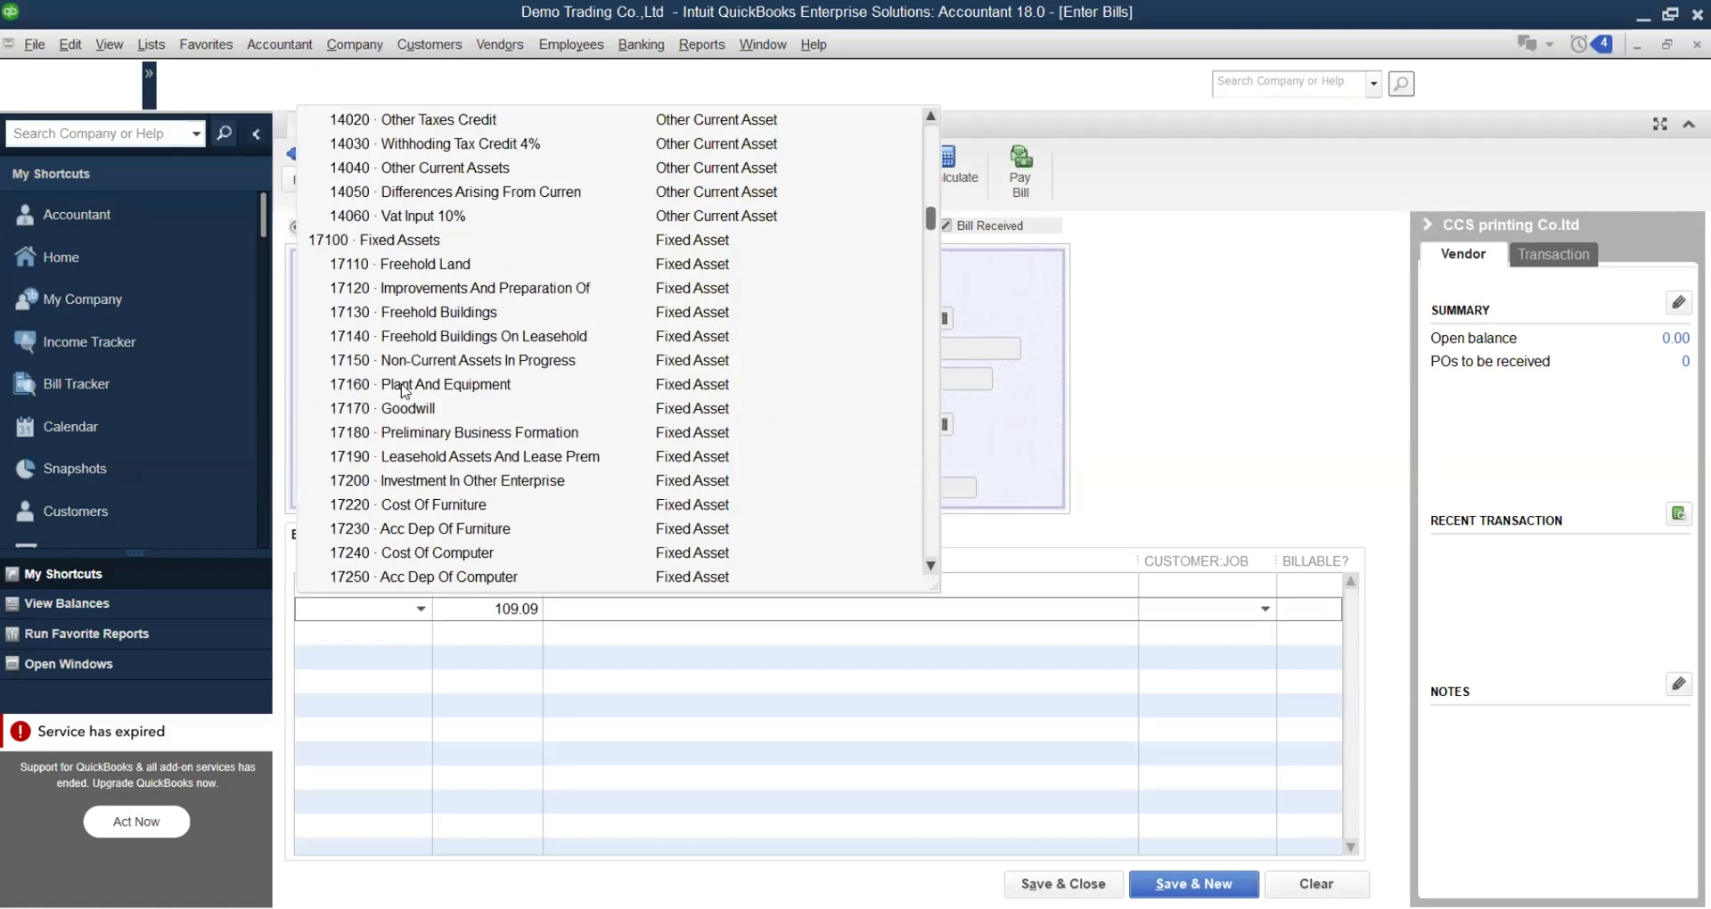
pyautogui.scroll(3, 403, 390)
pyautogui.click(398, 457)
# Step: Enter the memo Office Supply Expense Dec 24 on the office supply line and VAT INPUT 10% on the tax line
pyautogui.click(563, 584)
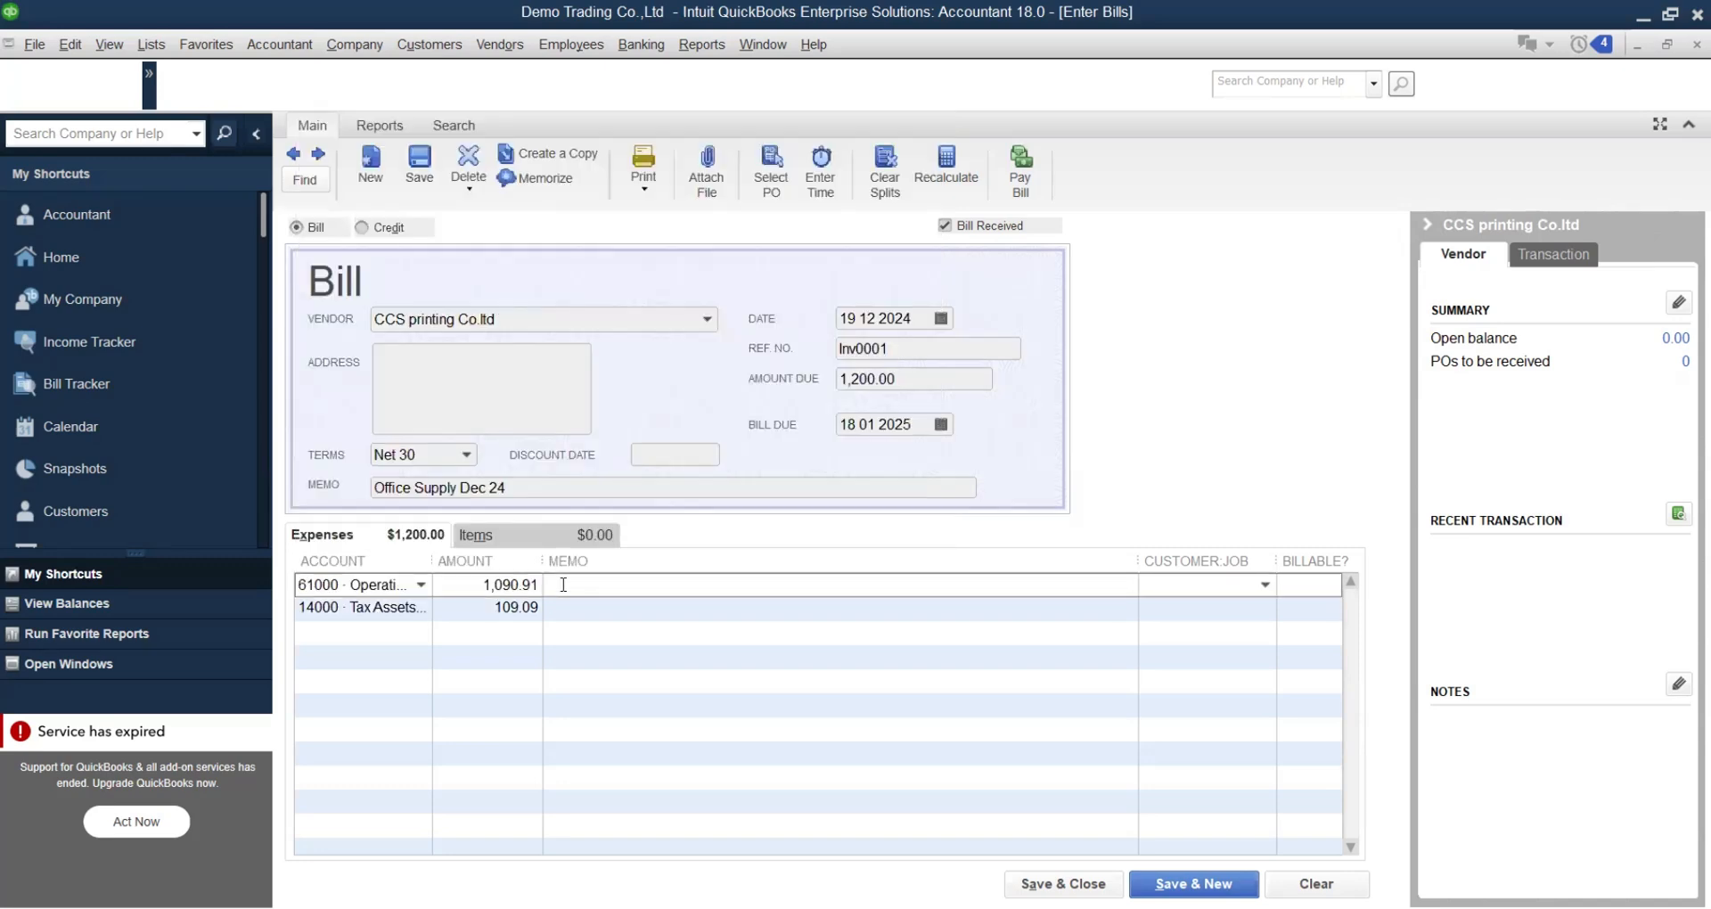
pyautogui.write('Office Supply Expense Dec 24')
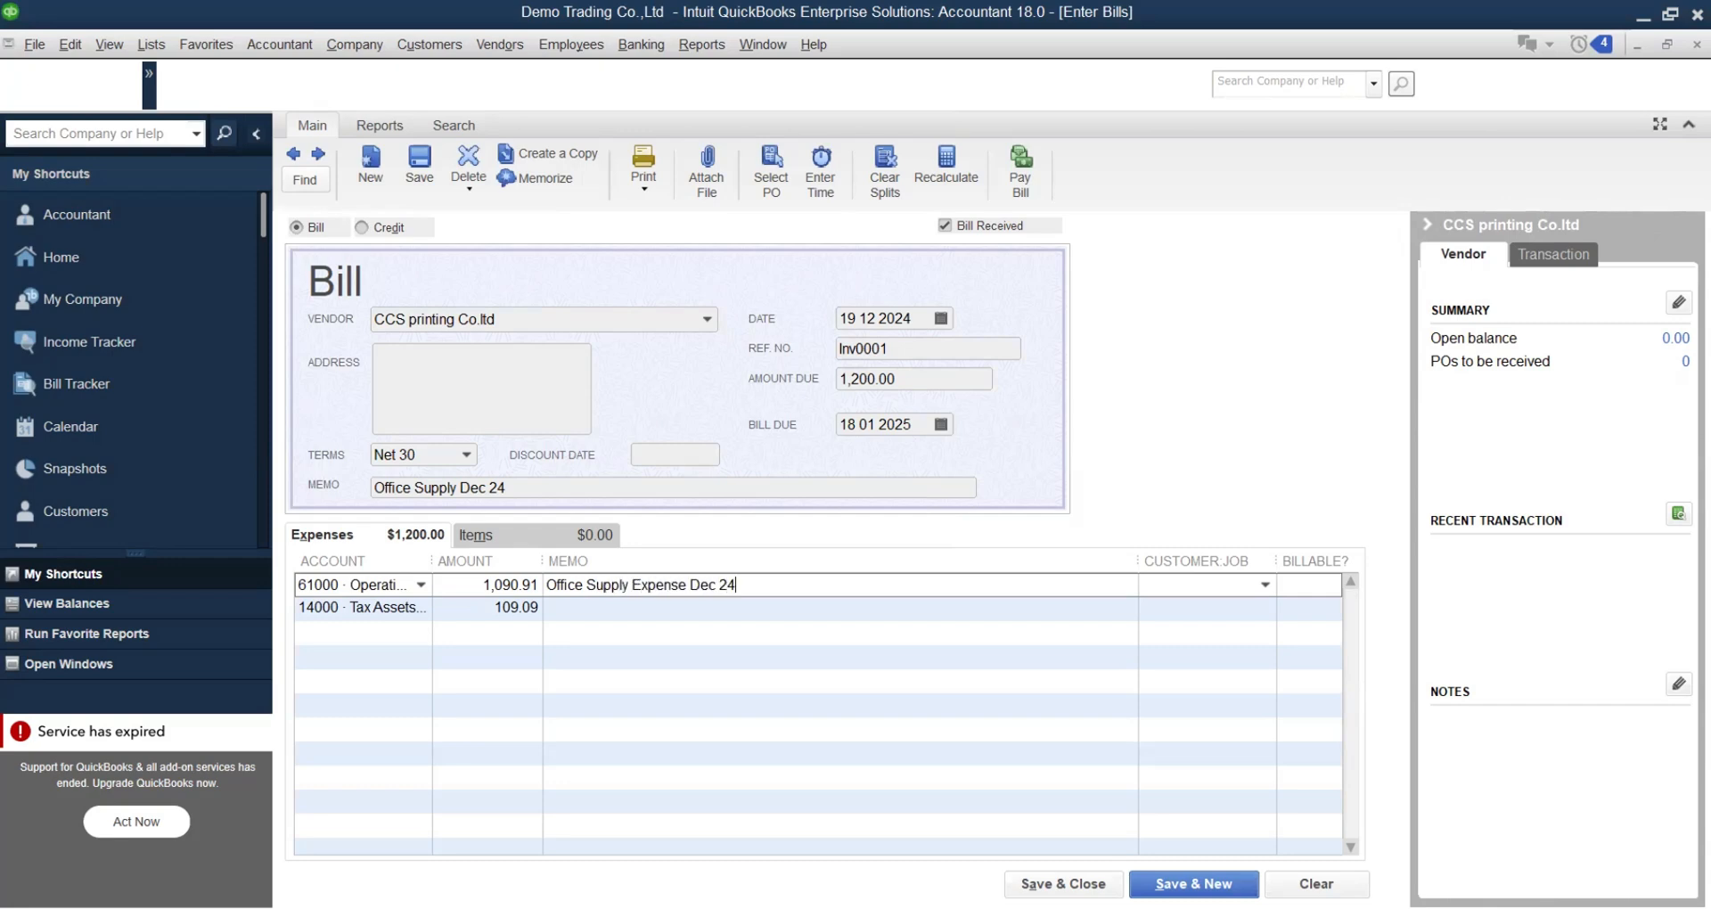
pyautogui.press('Down')
pyautogui.write('VAT INPUT 10%')
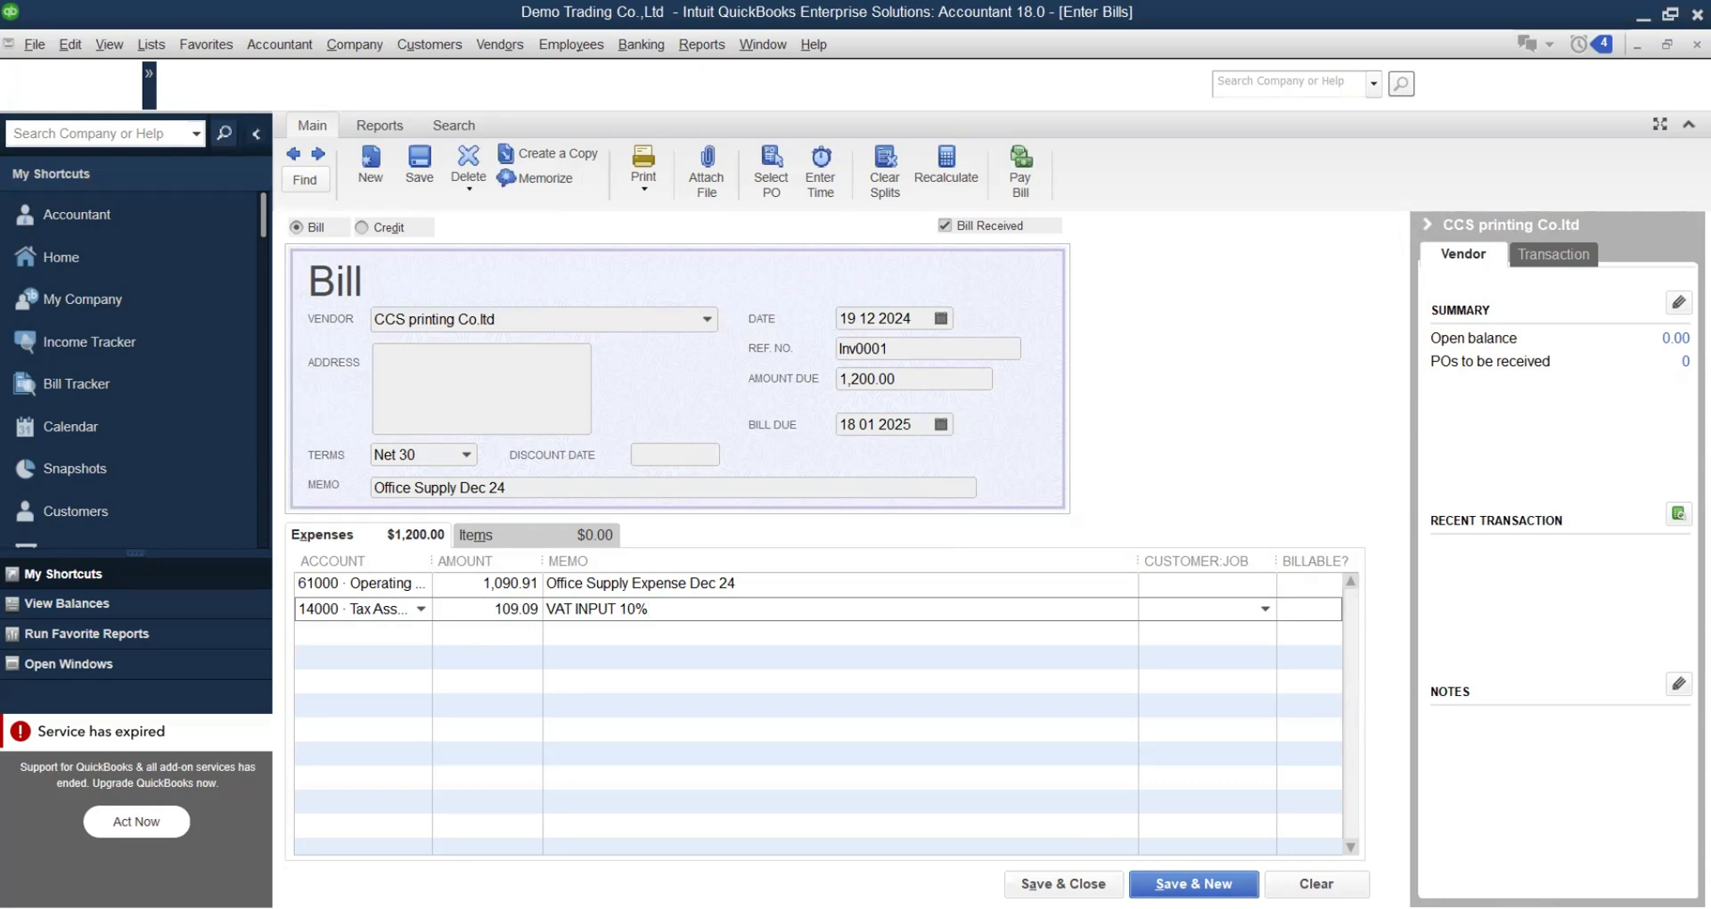
# Step: Save the CCS printing bill and start a new one, accepting the past-transaction warning
pyautogui.click(1154, 882)
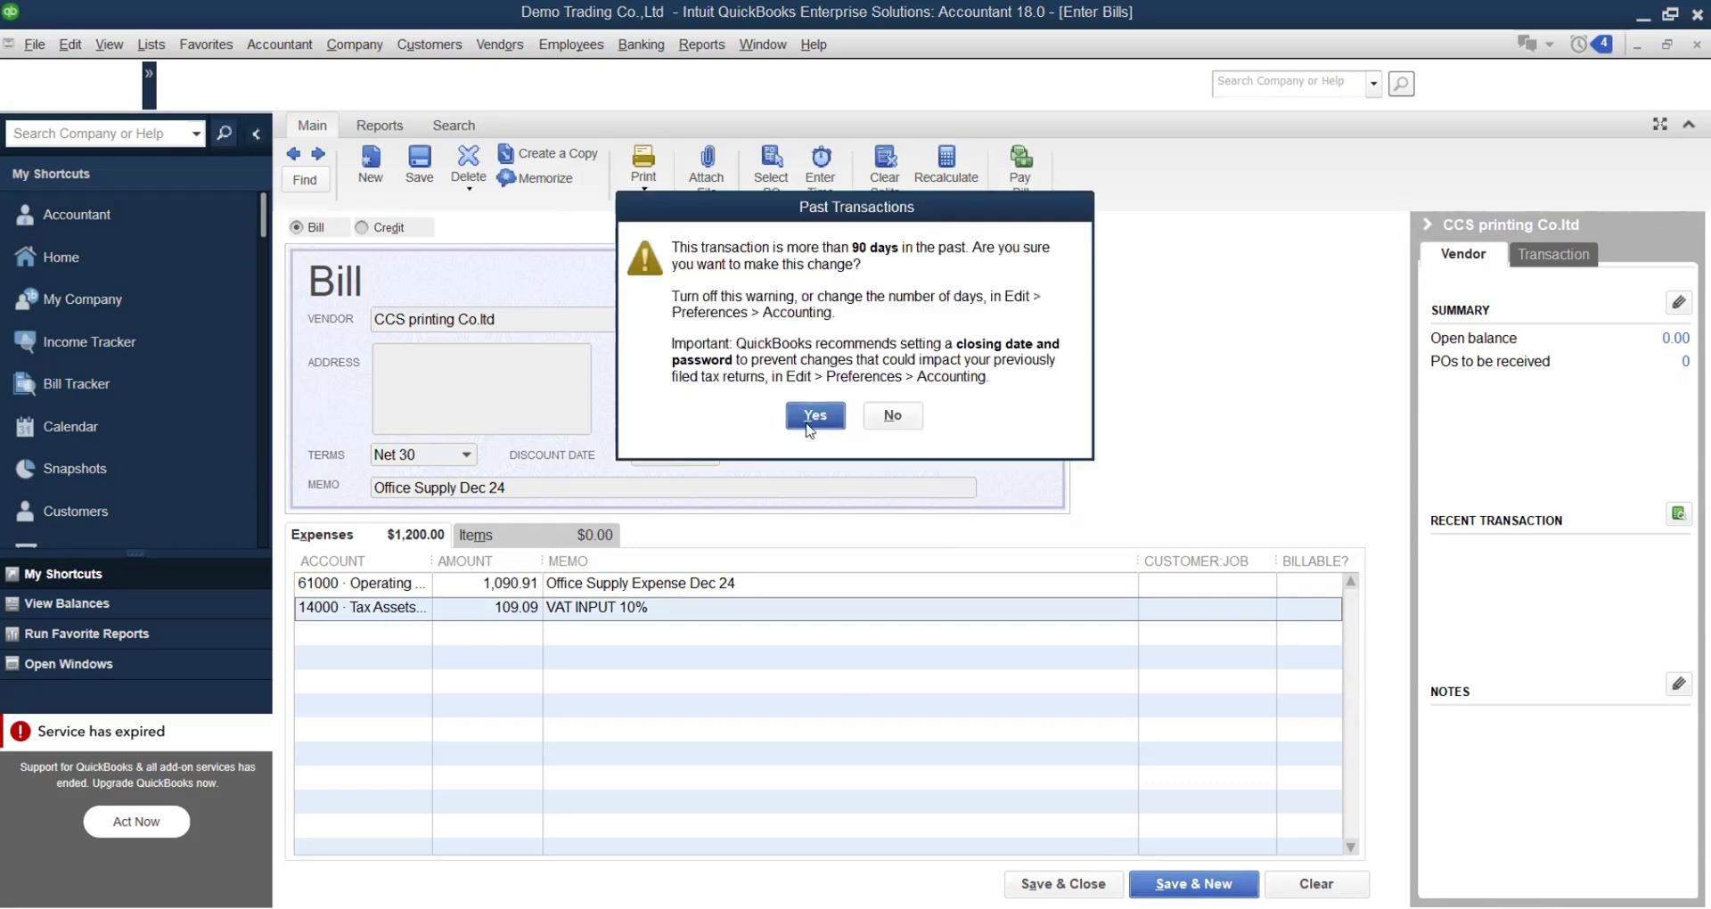
pyautogui.click(811, 419)
pyautogui.click(758, 367)
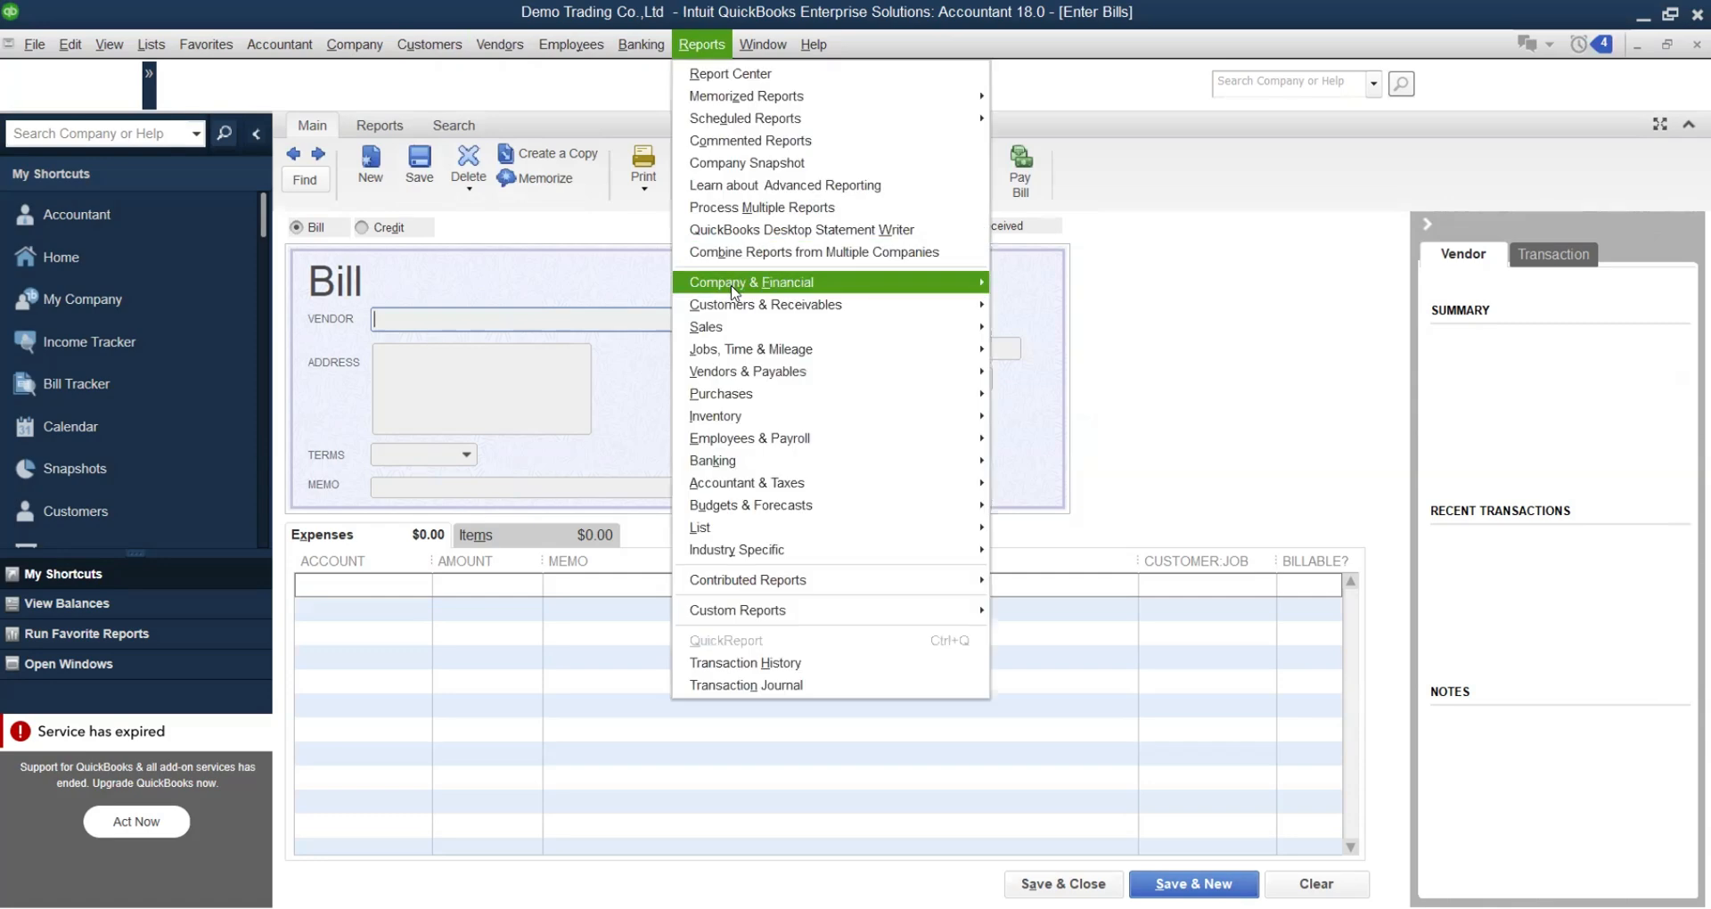
# Step: Open the Balance Sheet report and review its VAT input, accounts payable and equity sections
pyautogui.moveTo(936, 281)
pyautogui.click(1059, 563)
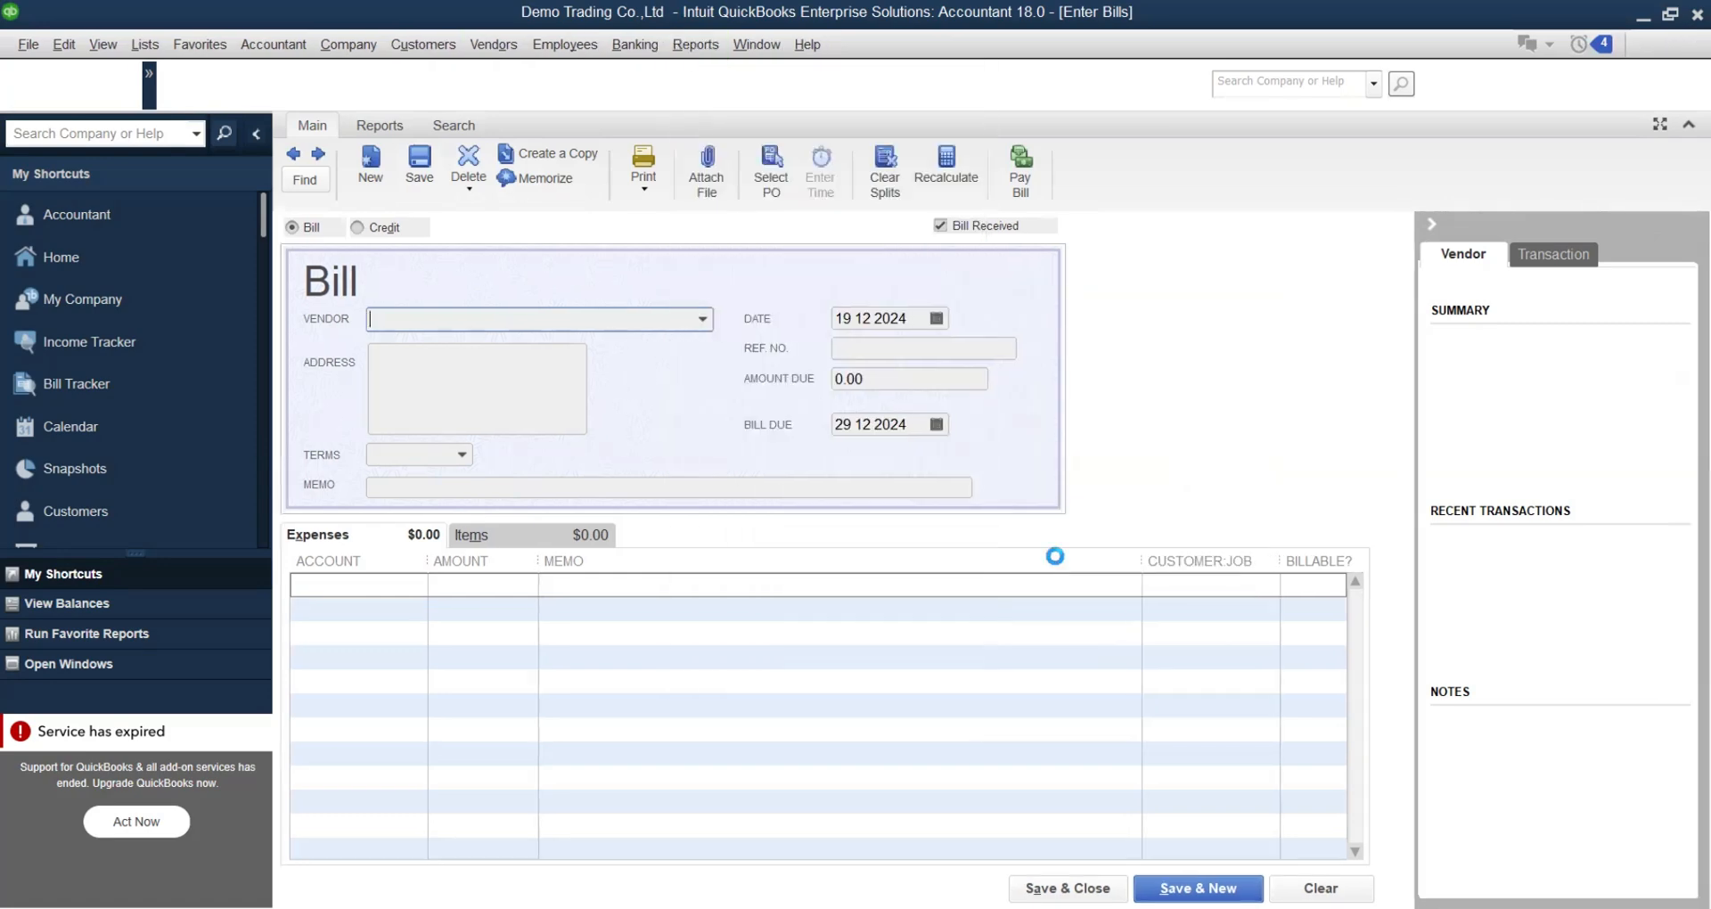
pyautogui.scroll(-7, 985, 646)
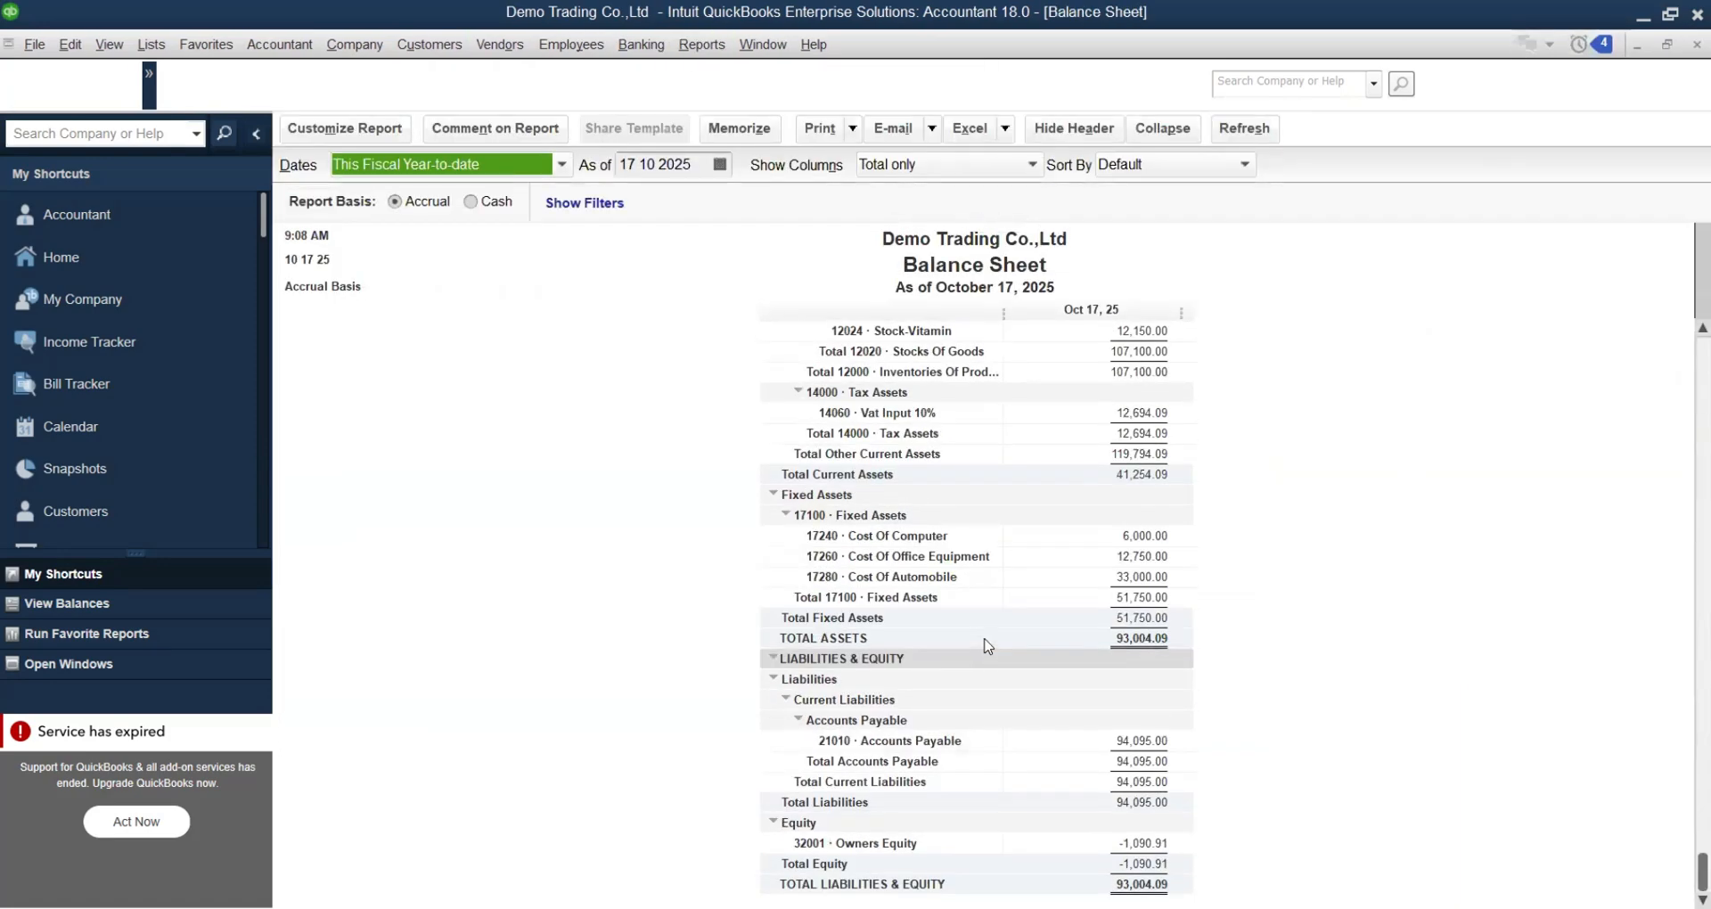
# Step: Open the transactions behind the 21010 Accounts Payable balance and set the report's date range to All
pyautogui.doubleClick(1122, 739)
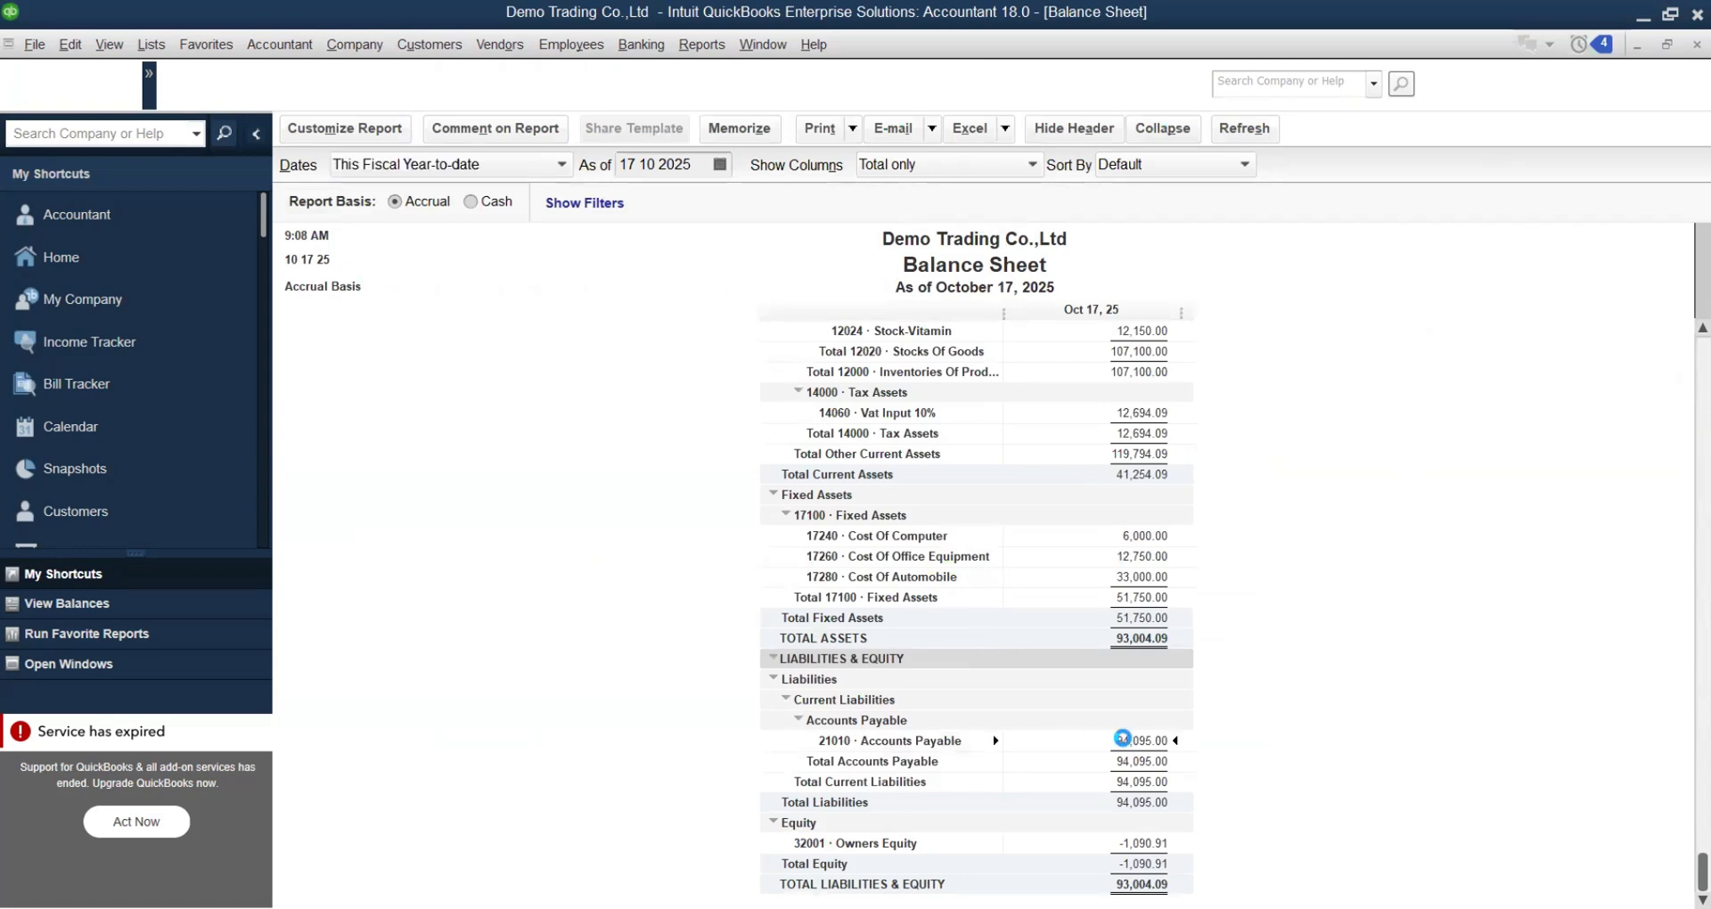
pyautogui.click(542, 164)
pyautogui.scroll(2, 383, 197)
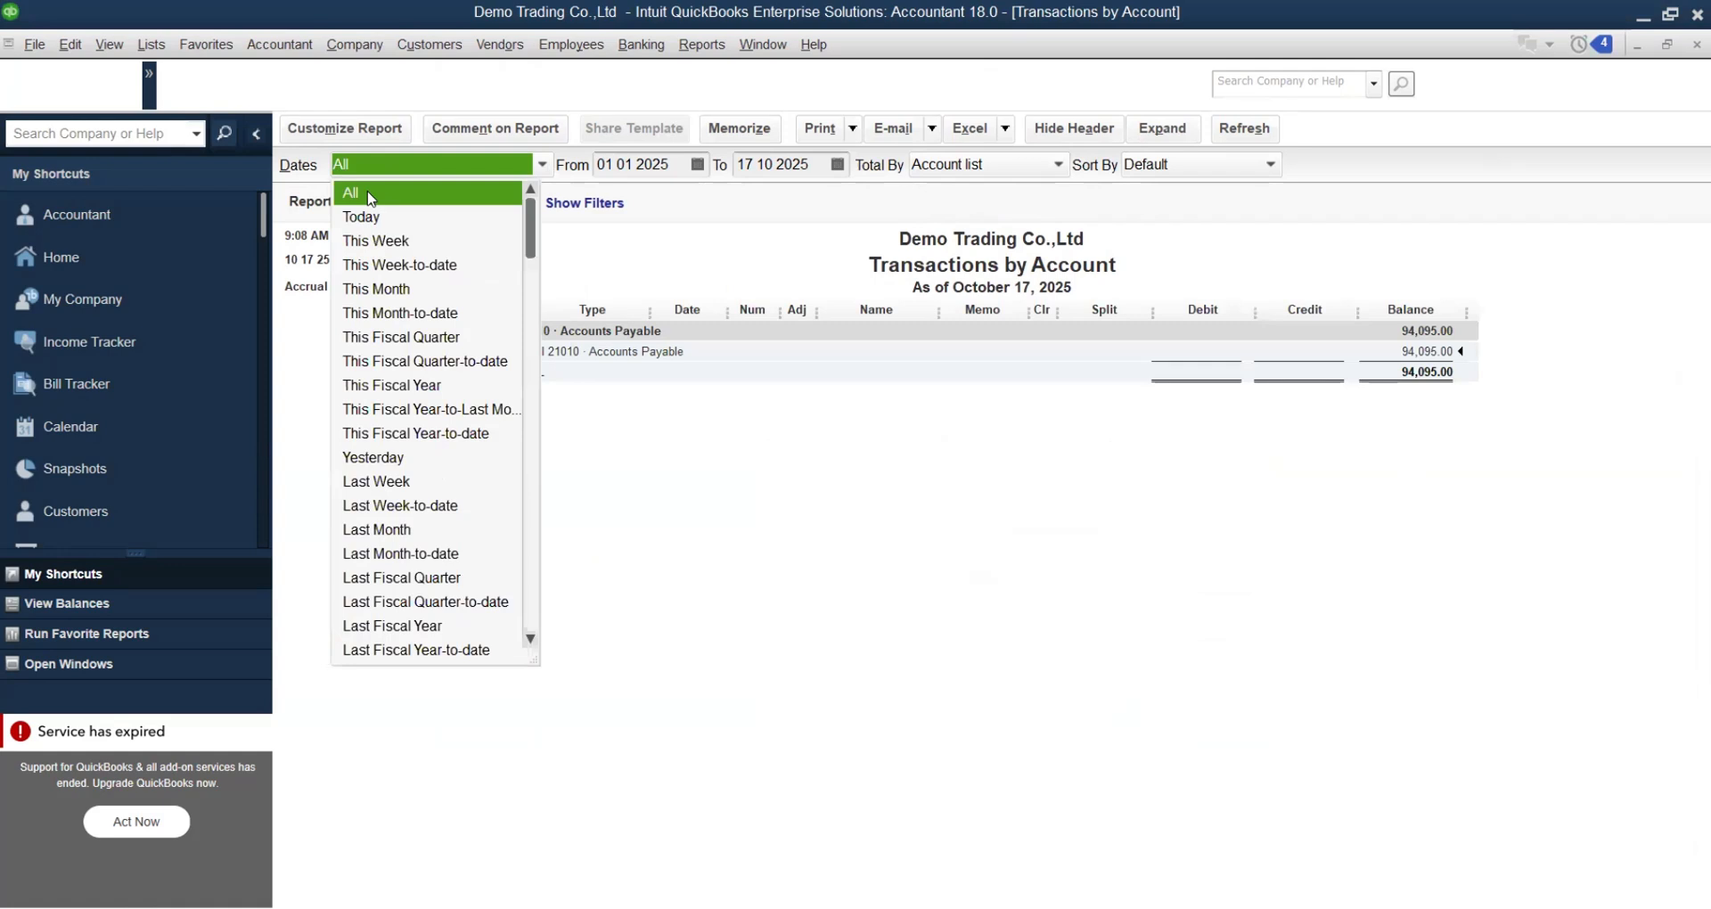
pyautogui.click(370, 194)
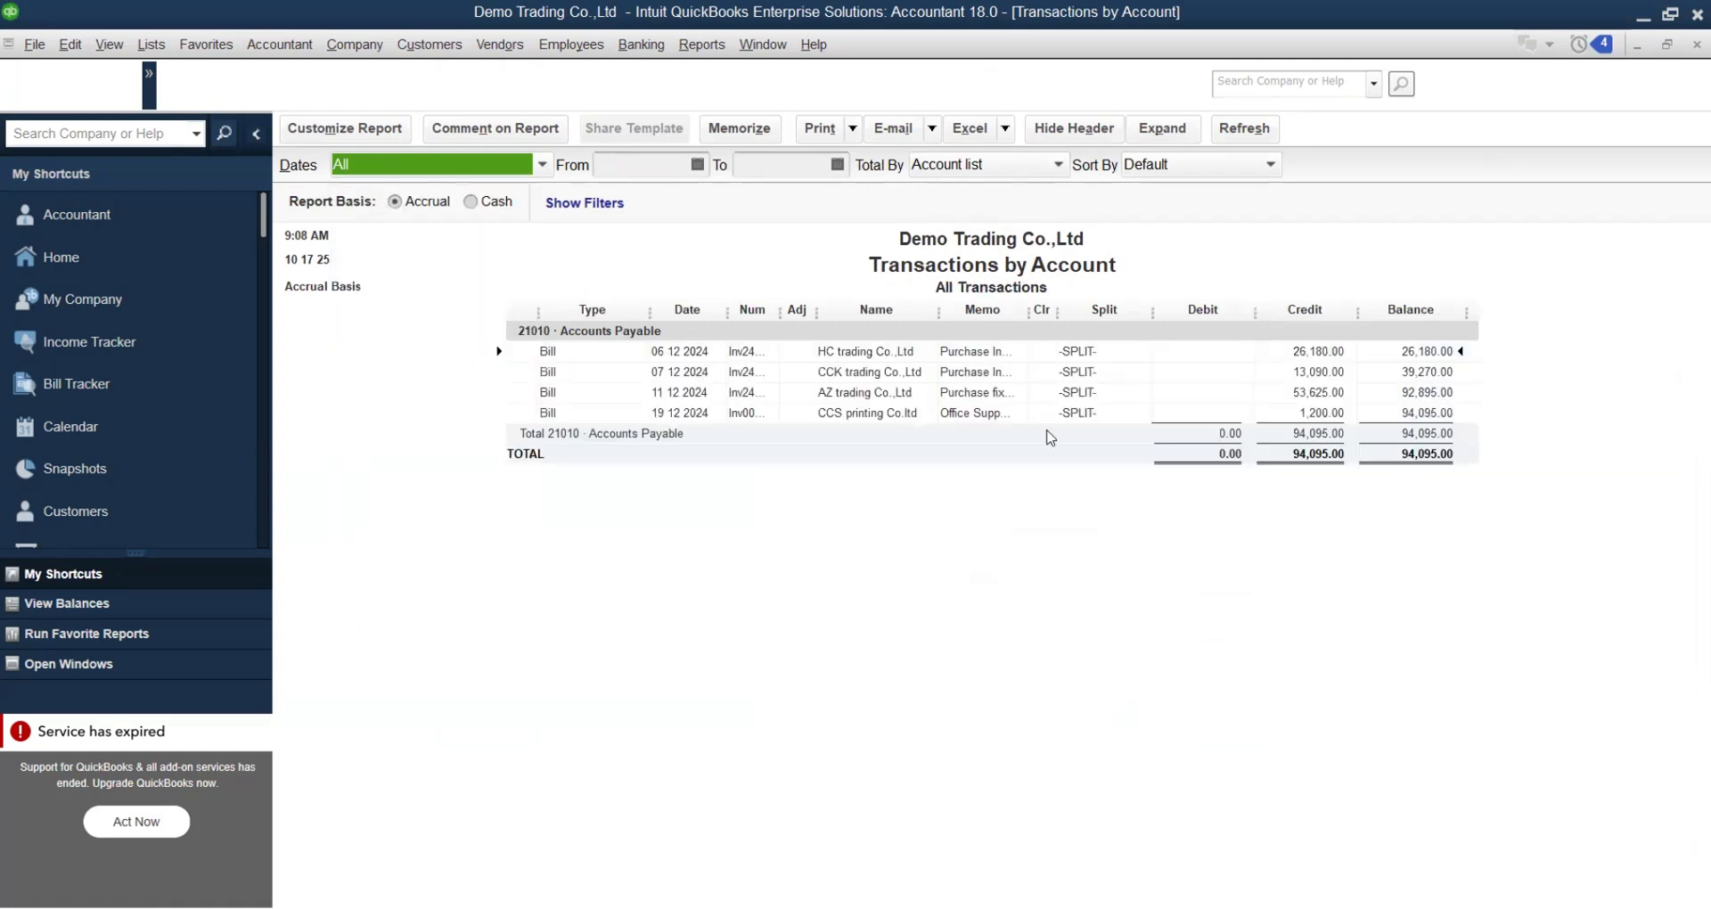
# Step: Open the A/P Aging Detail report and widen its Name column to read the vendor names on the open bills
pyautogui.hotkey('alt', 'r')
pyautogui.moveTo(745, 372)
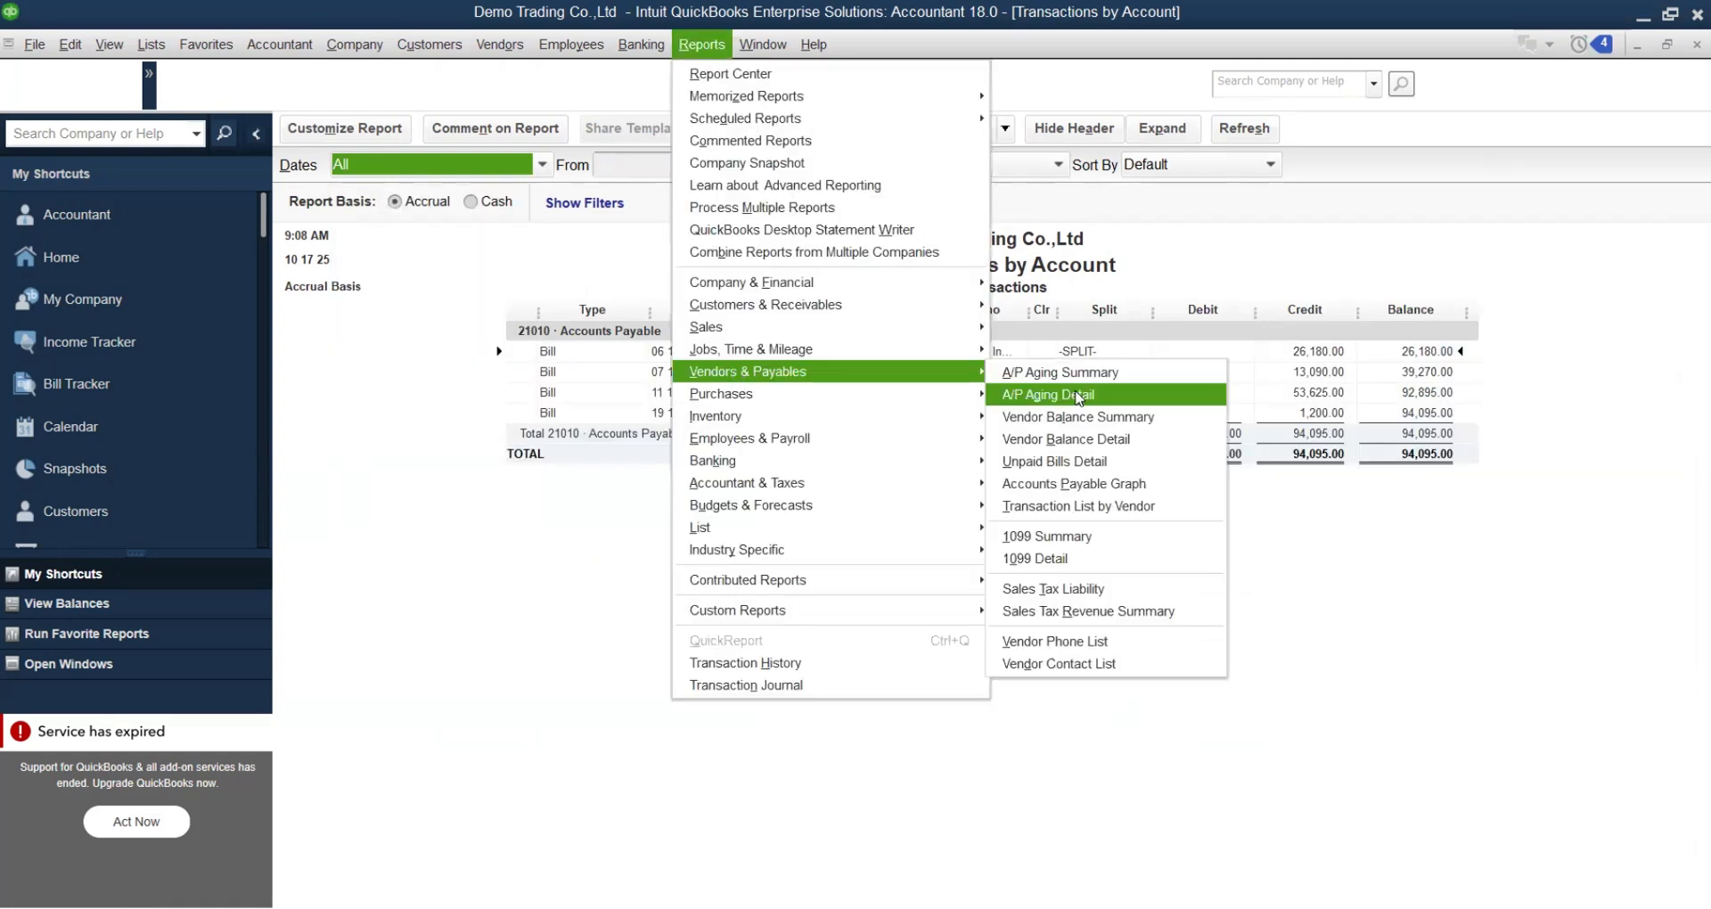
pyautogui.click(1077, 395)
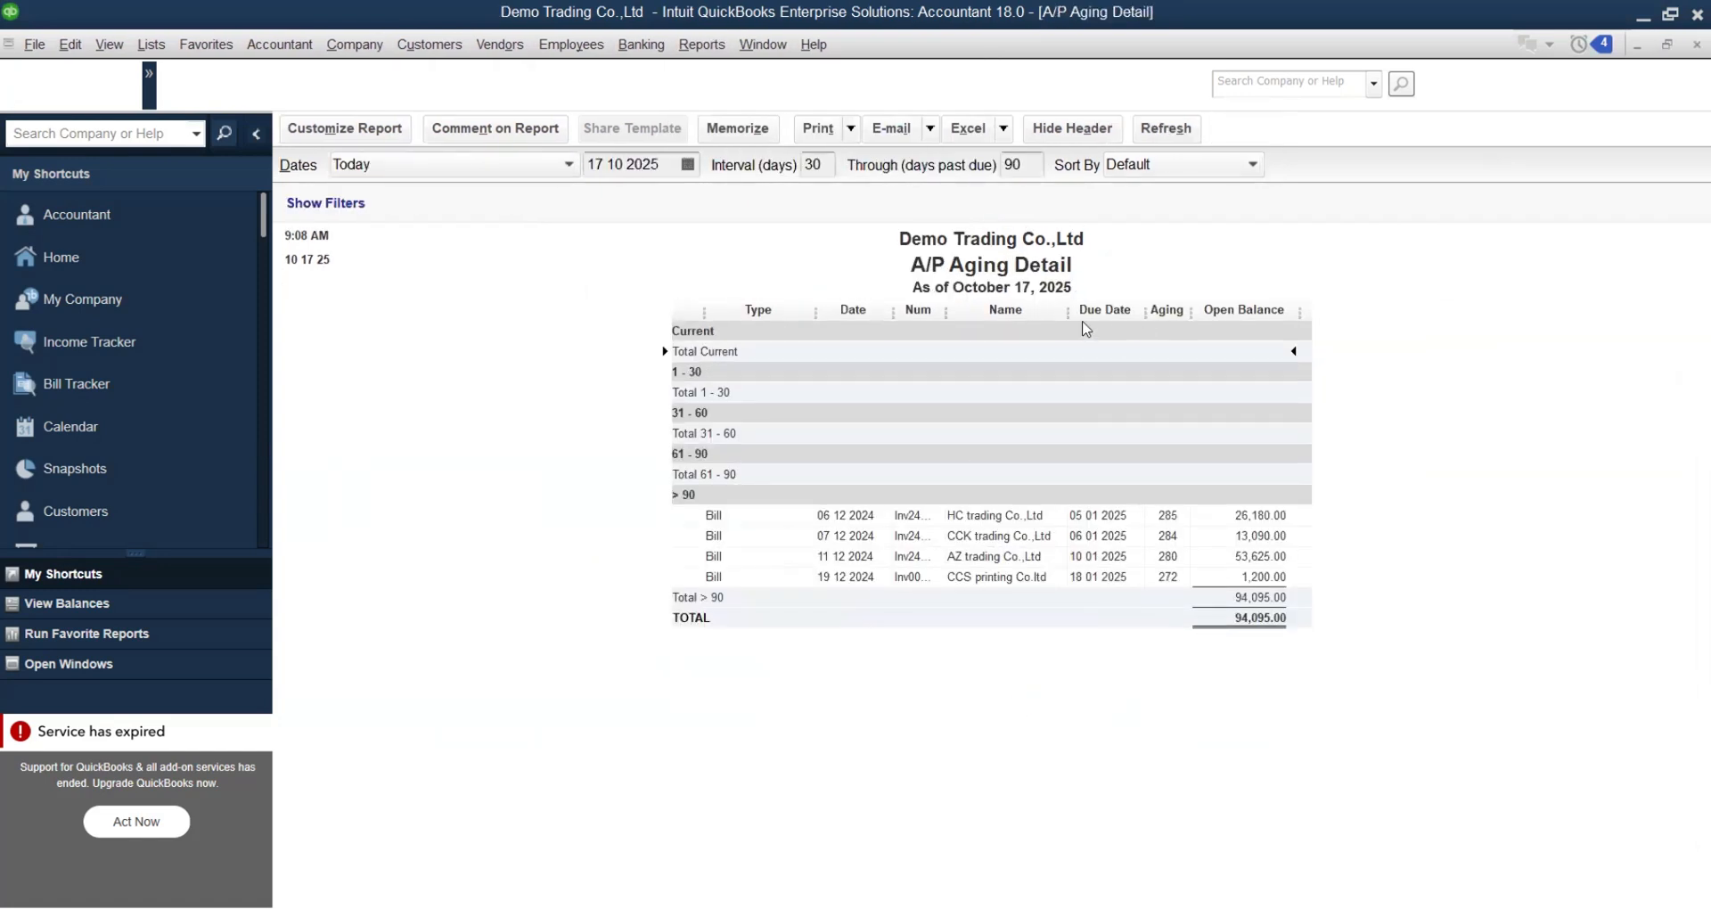
pyautogui.moveTo(1069, 307); pyautogui.dragTo(1126, 310)
pyautogui.click(1119, 555)
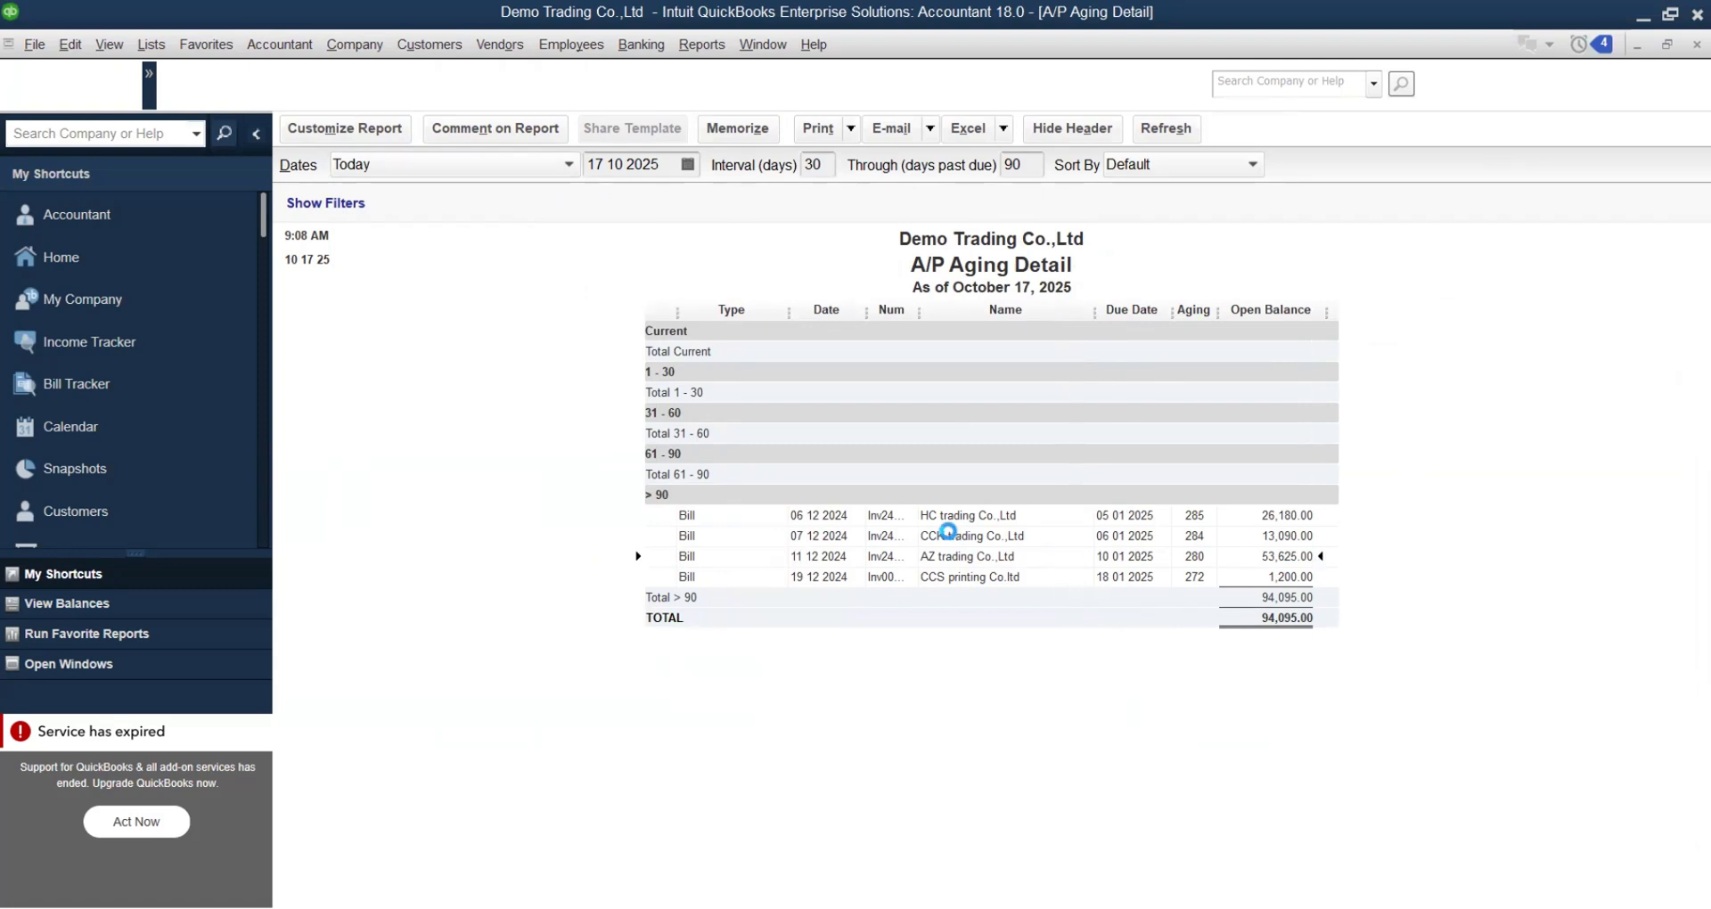
pyautogui.rightClick(958, 562)
pyautogui.click(496, 170)
pyautogui.click(350, 127)
# Step: Open the Profit & Loss report and set its date range to All to check the office supply expense
pyautogui.click(702, 45)
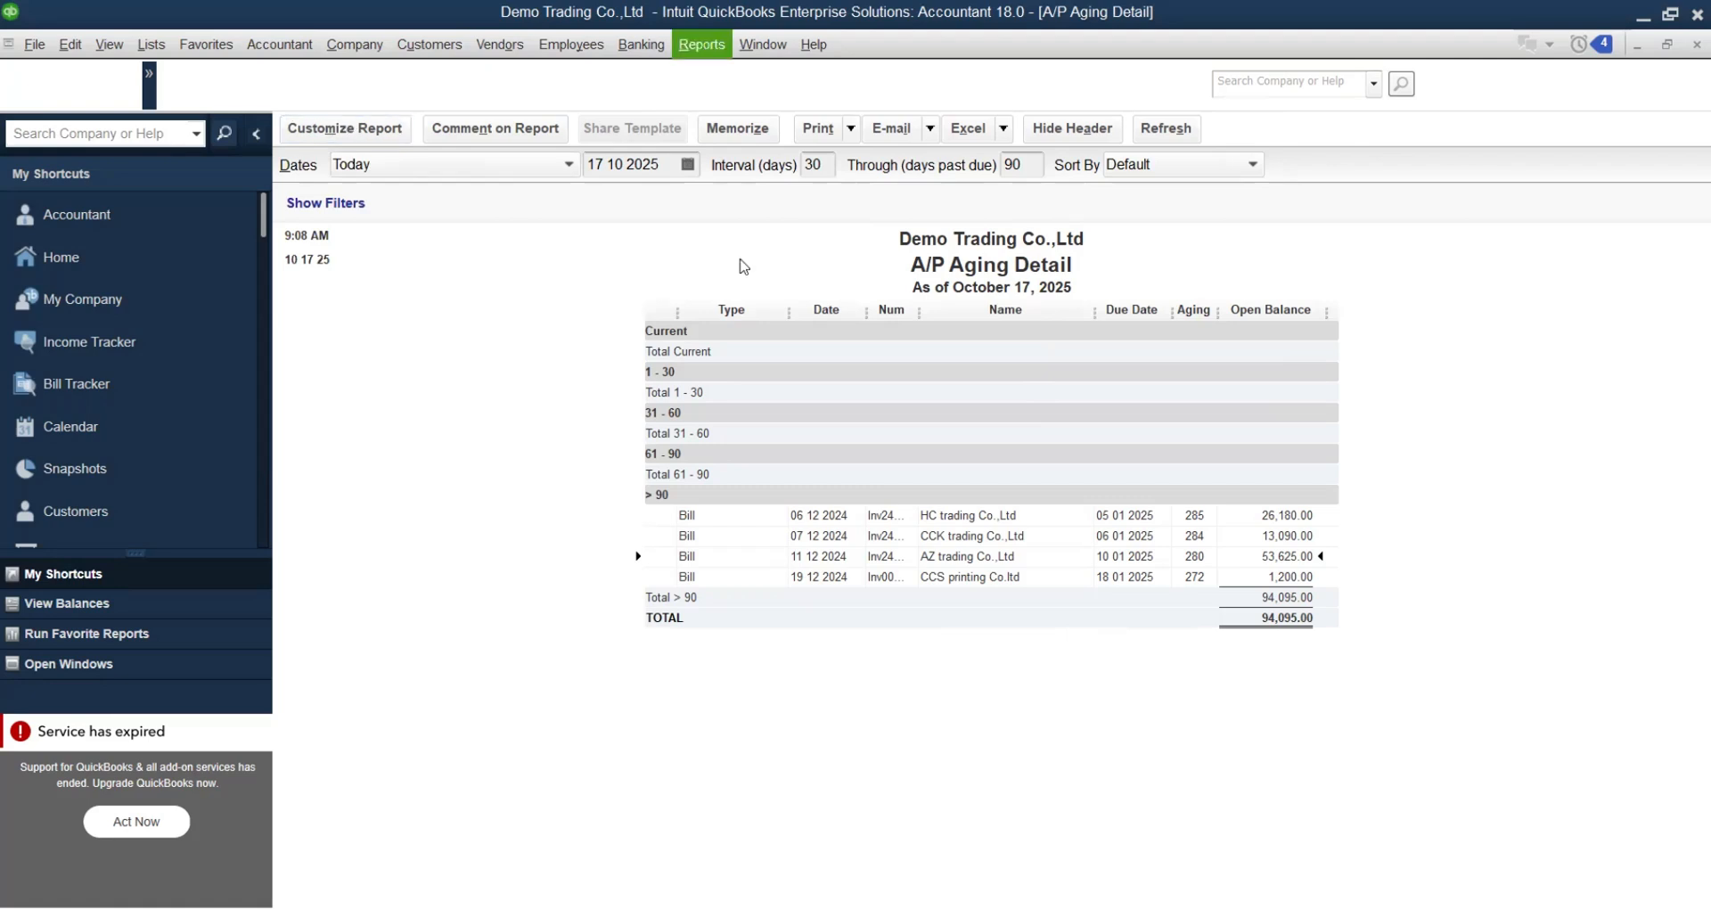
pyautogui.moveTo(751, 285)
pyautogui.click(1053, 283)
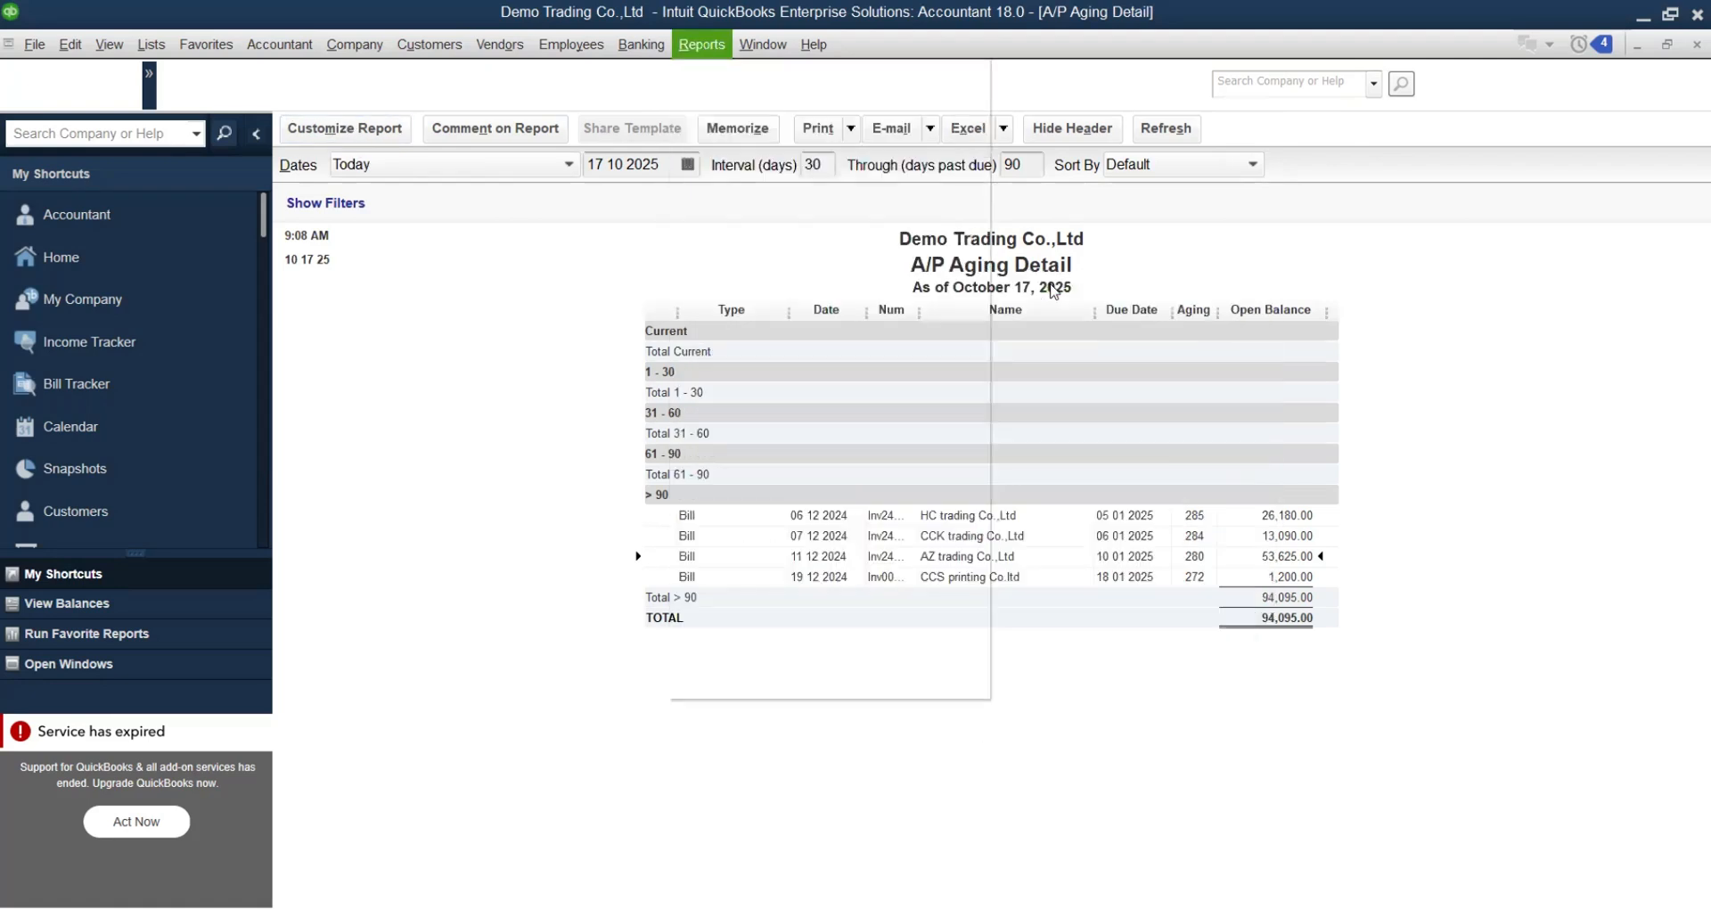
pyautogui.click(561, 164)
pyautogui.click(401, 193)
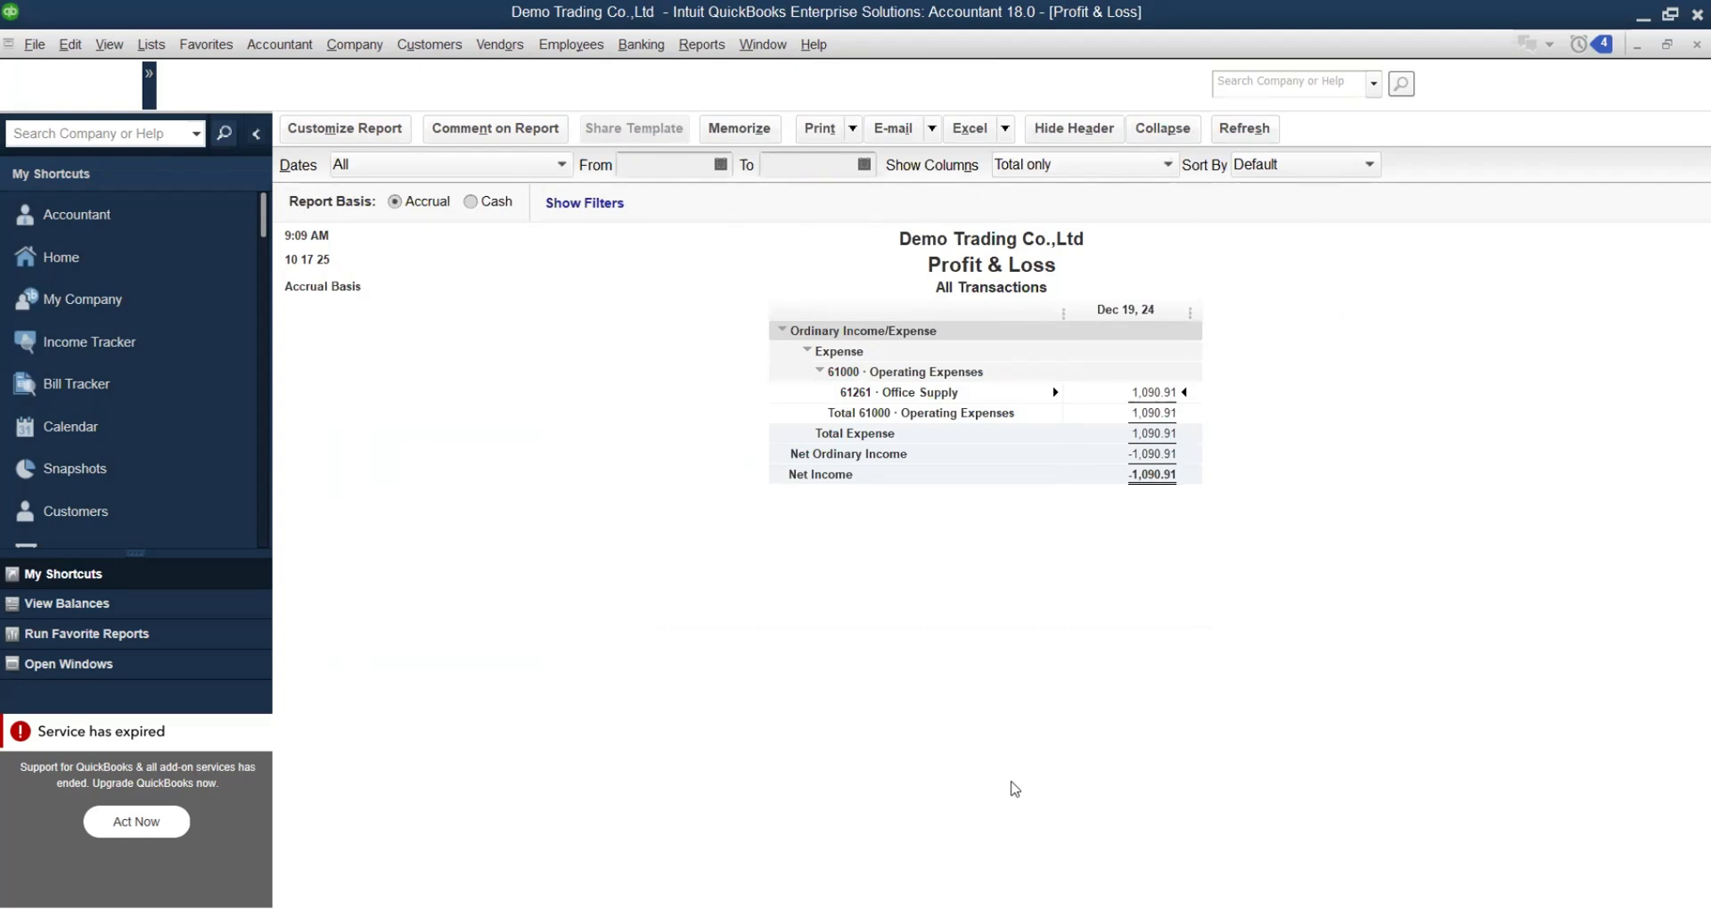
# Step: Switch to the Excel workbook and review the highlighted purchase transactions on the Vendor and Customer sheet up to transaction 12
pyautogui.hotkey('alt', 'Tab')
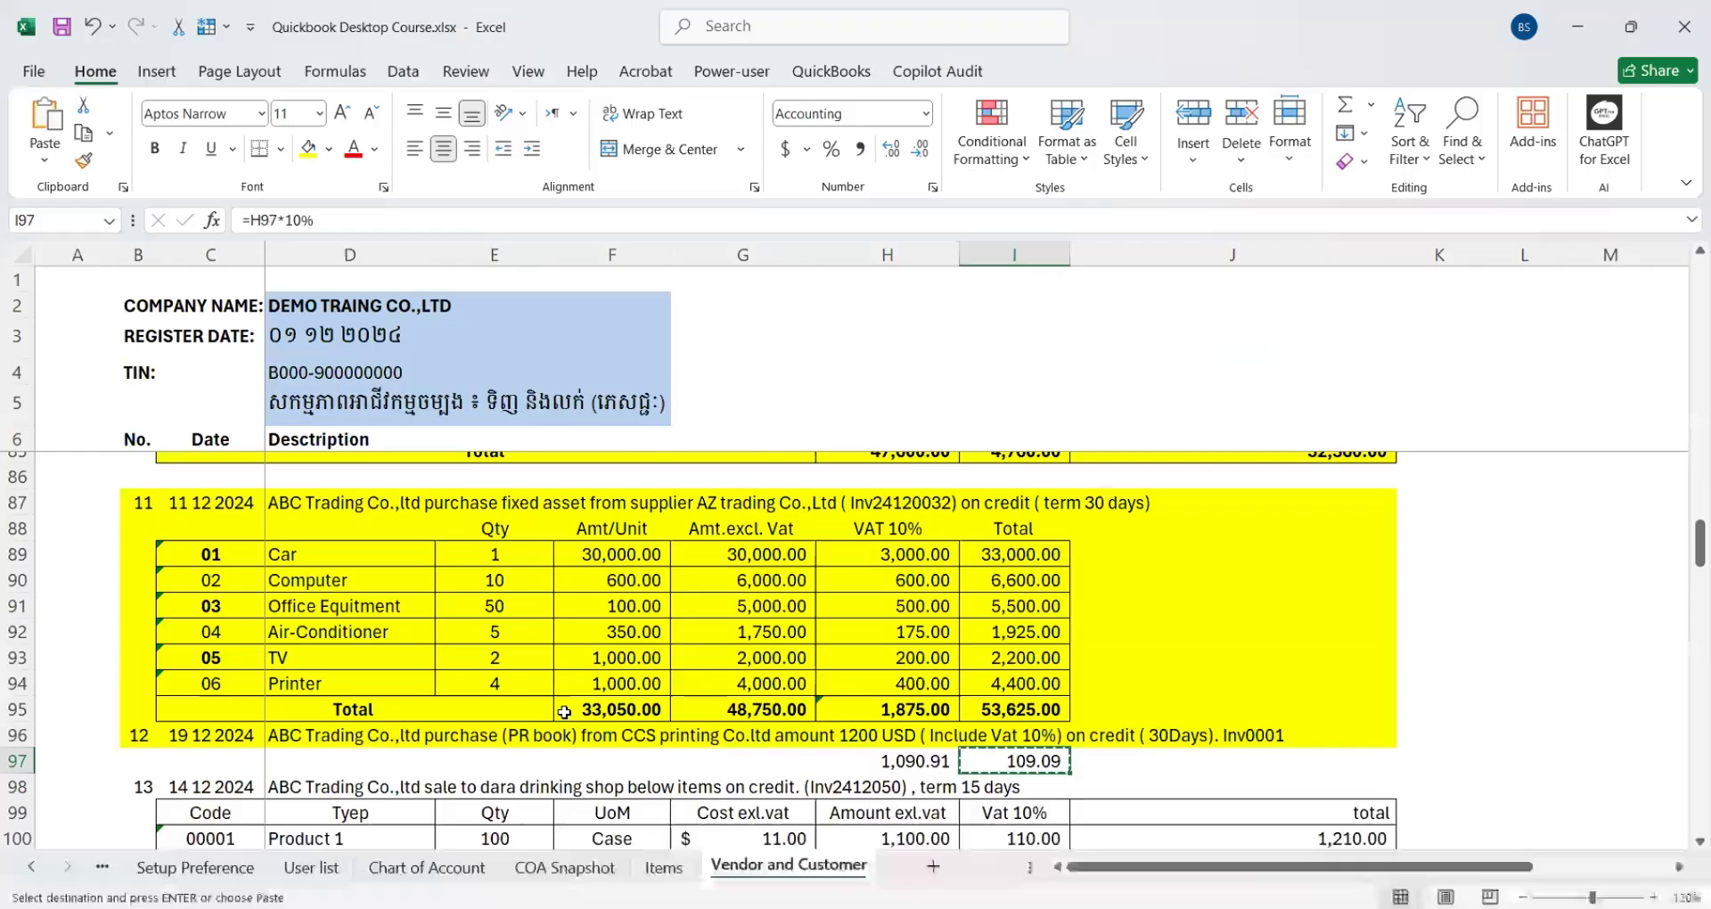
pyautogui.scroll(2, 565, 712)
pyautogui.scroll(9, 565, 712)
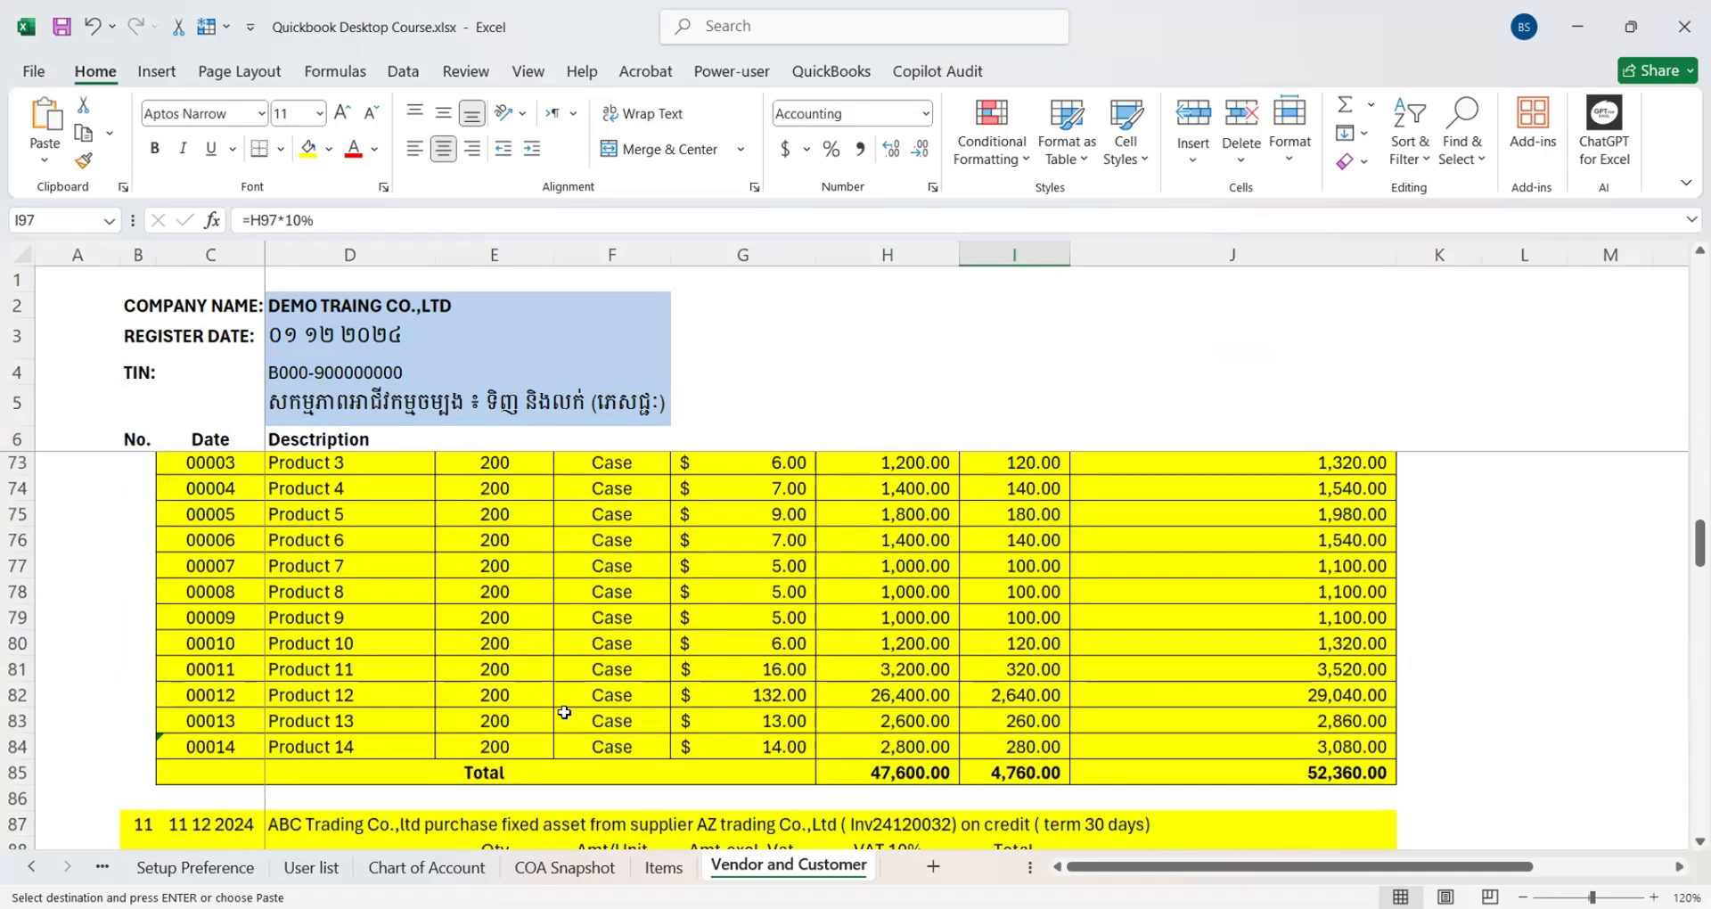
pyautogui.scroll(5, 565, 712)
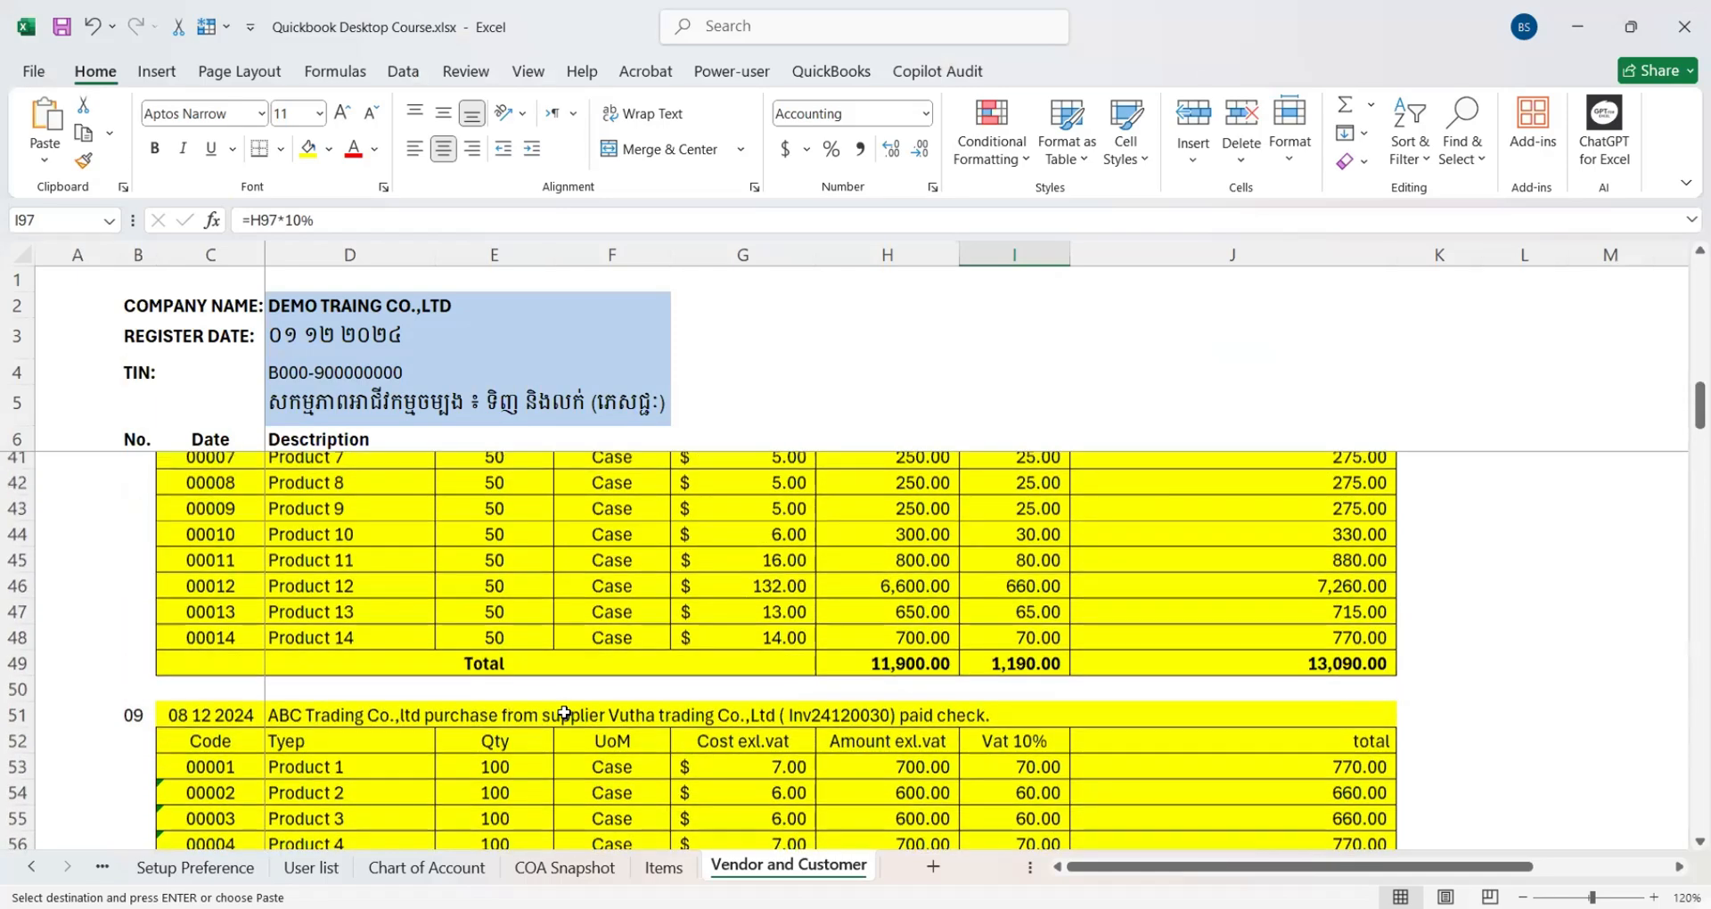
pyautogui.scroll(6, 565, 712)
pyautogui.scroll(-13, 565, 712)
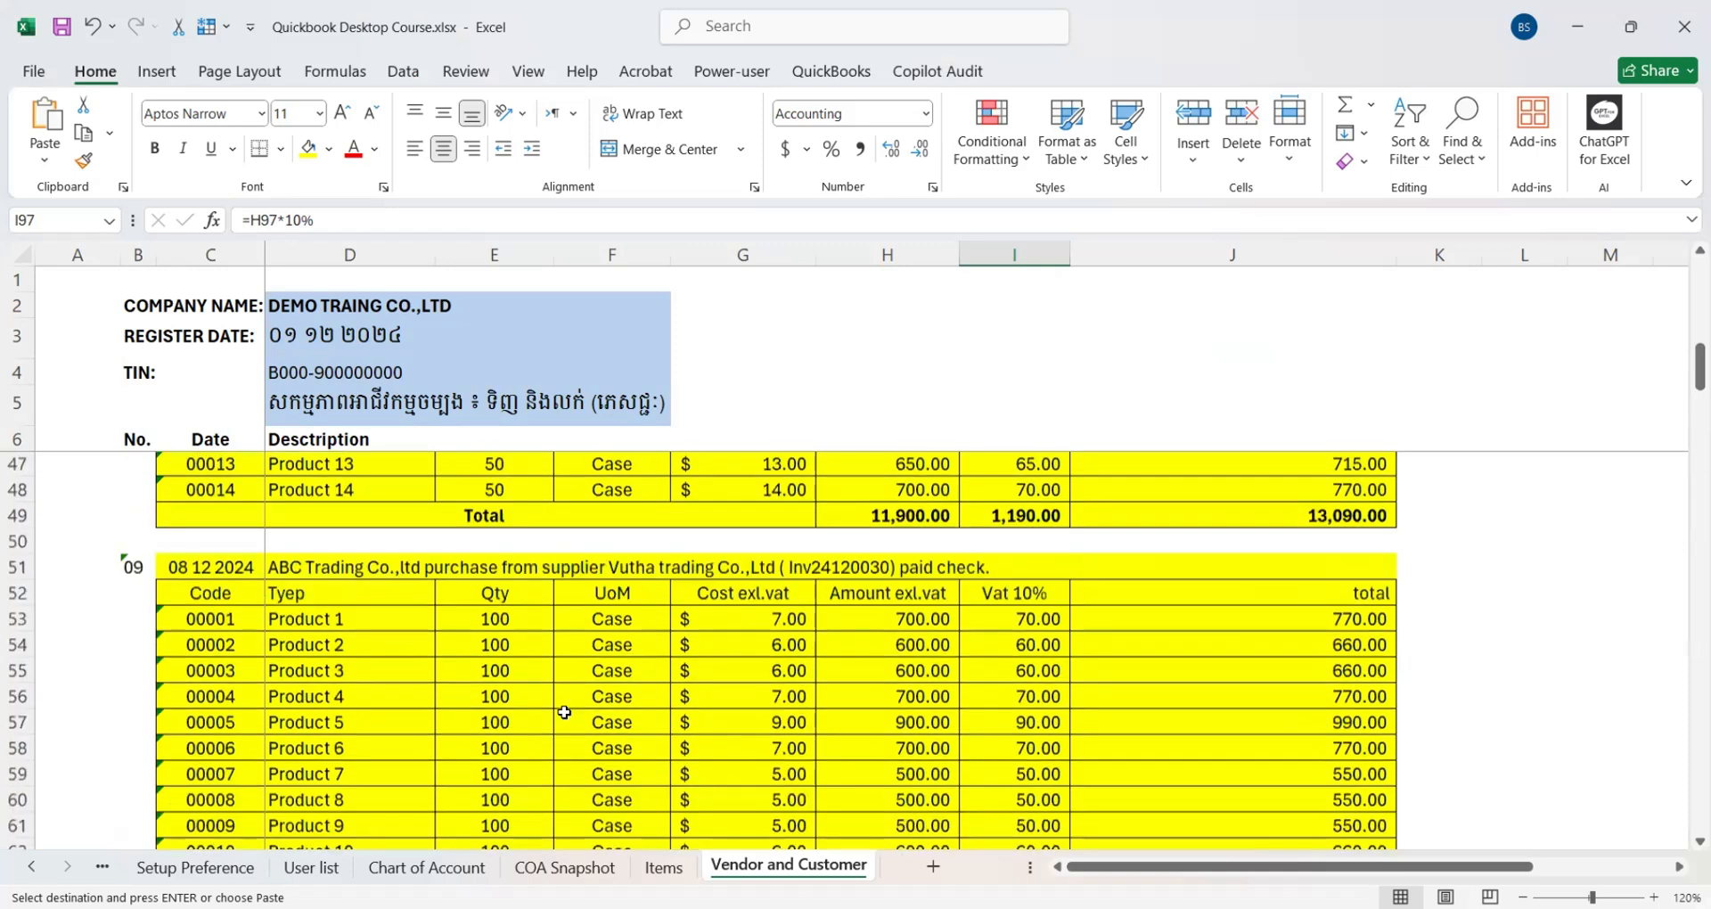
pyautogui.scroll(-11, 564, 712)
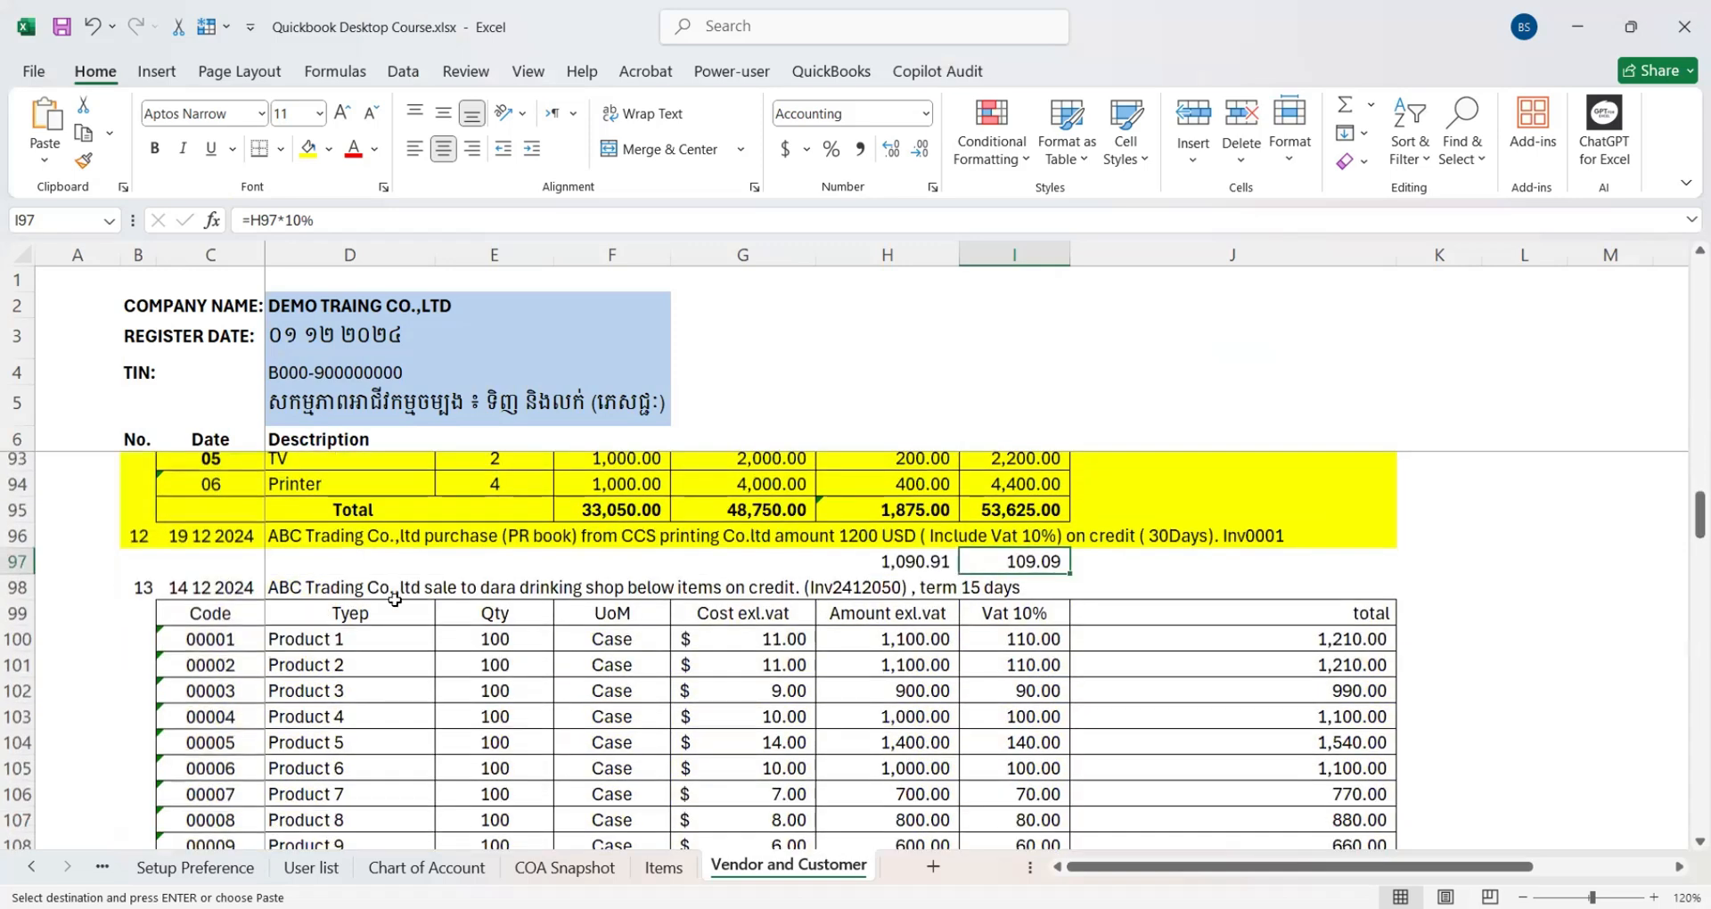
# Step: Select cells C98 to G98, covering the date and description of transaction 13, the credit sale to dara drinking shop
pyautogui.click(206, 593)
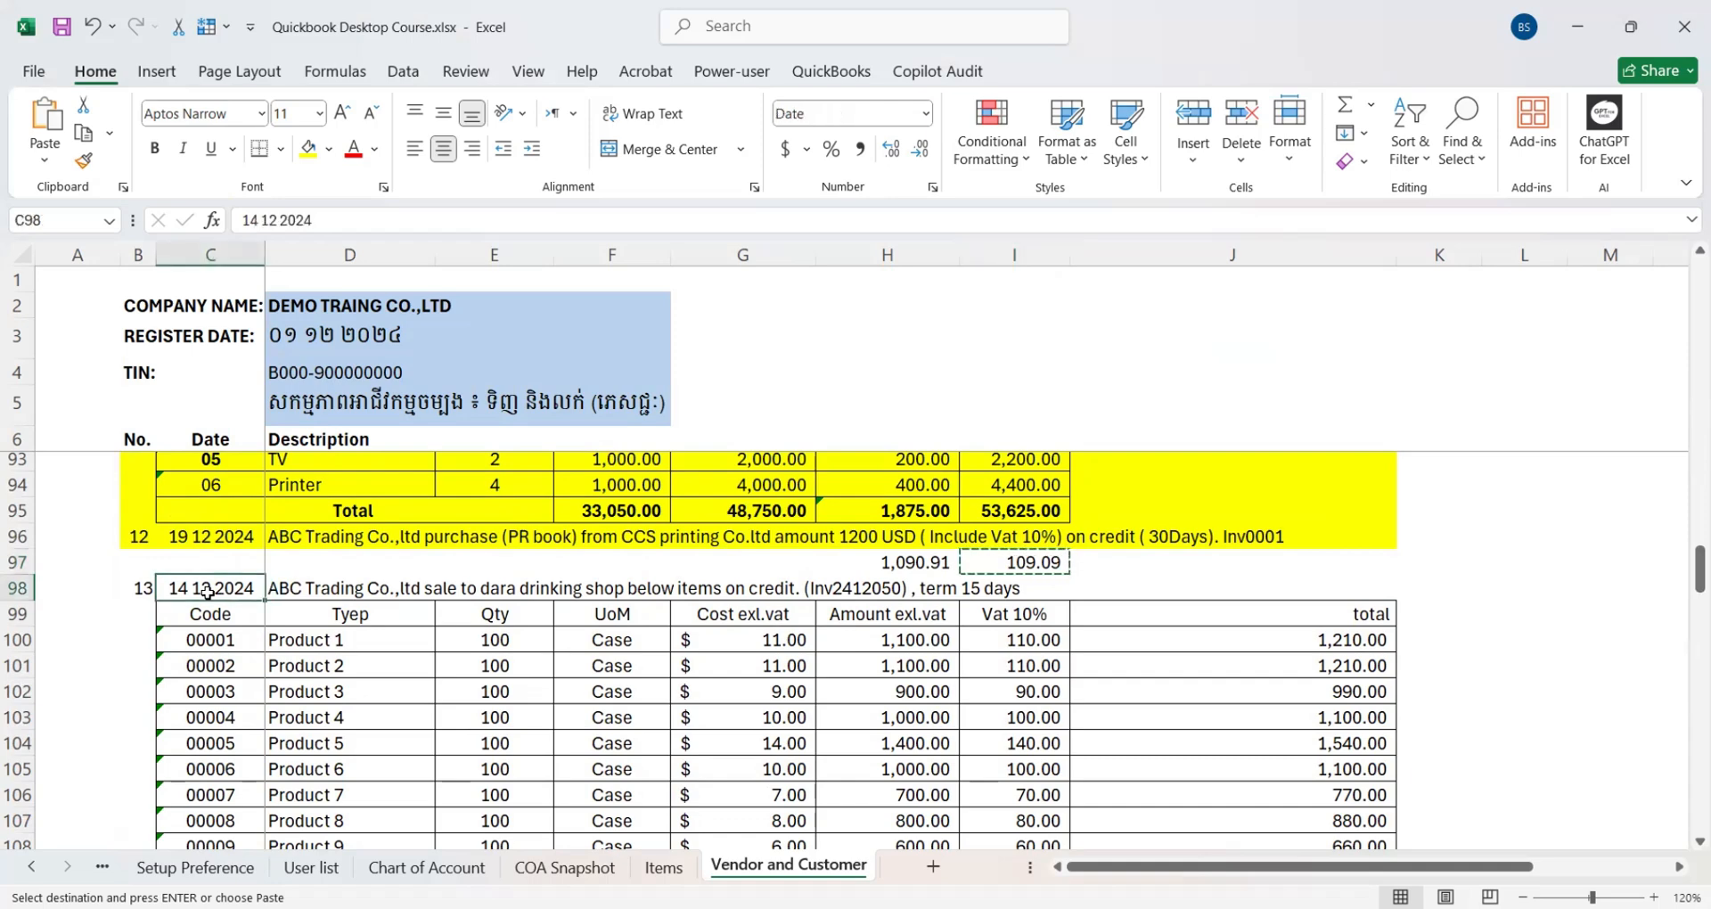
pyautogui.hotkey('shift', 'Right')
pyautogui.hotkey('shift', 'Right')
pyautogui.hotkey('shift', 'Right')
pyautogui.hotkey('shift', 'Right')
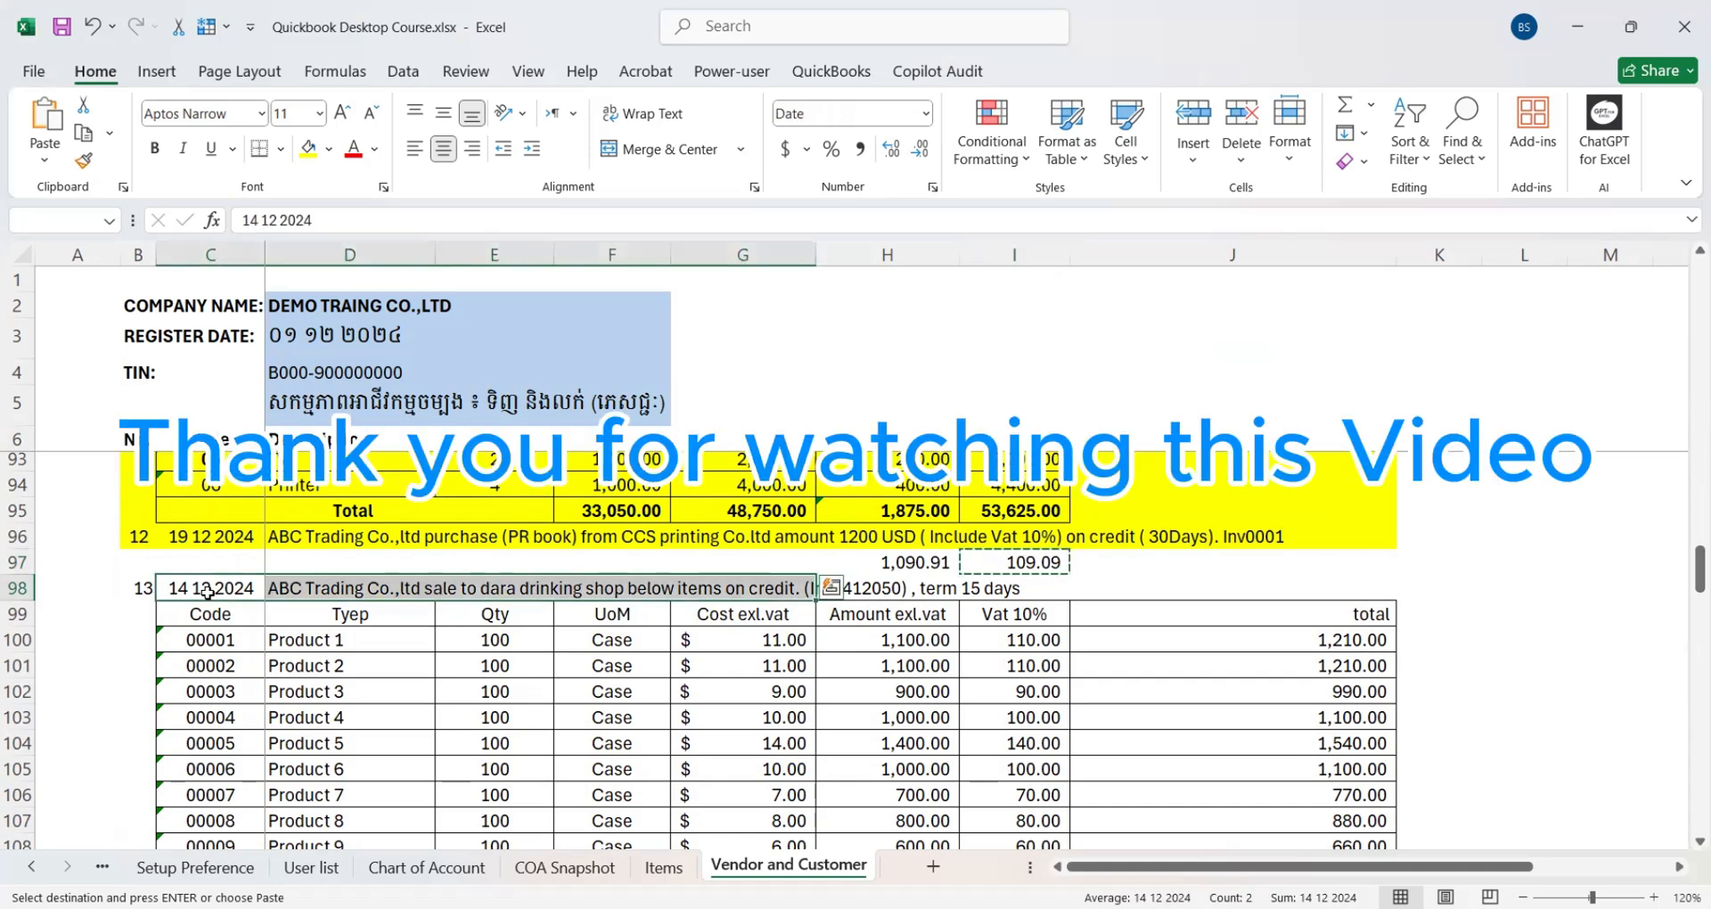